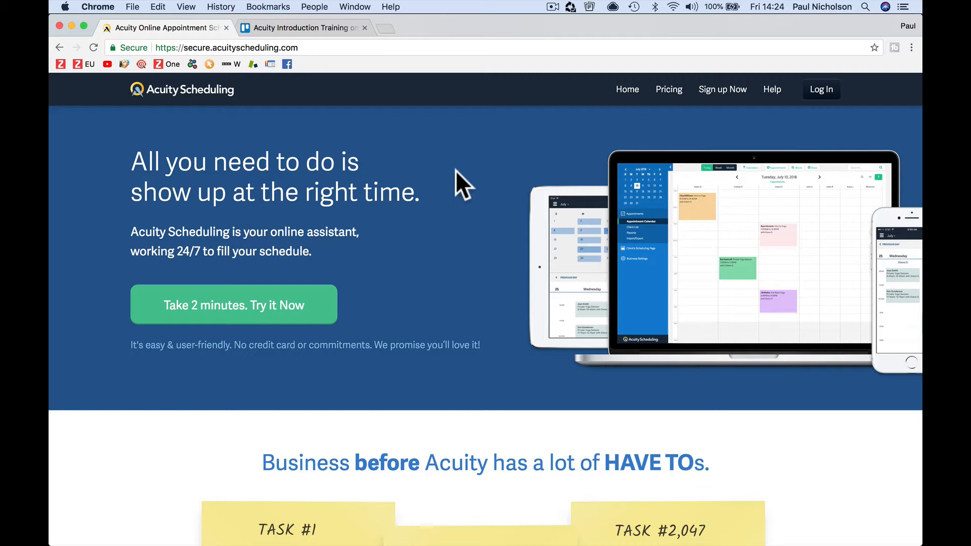
Step: Switch to the 'Acuity Introduction Training' Trello card with its 13-item training checklist
click(339, 29)
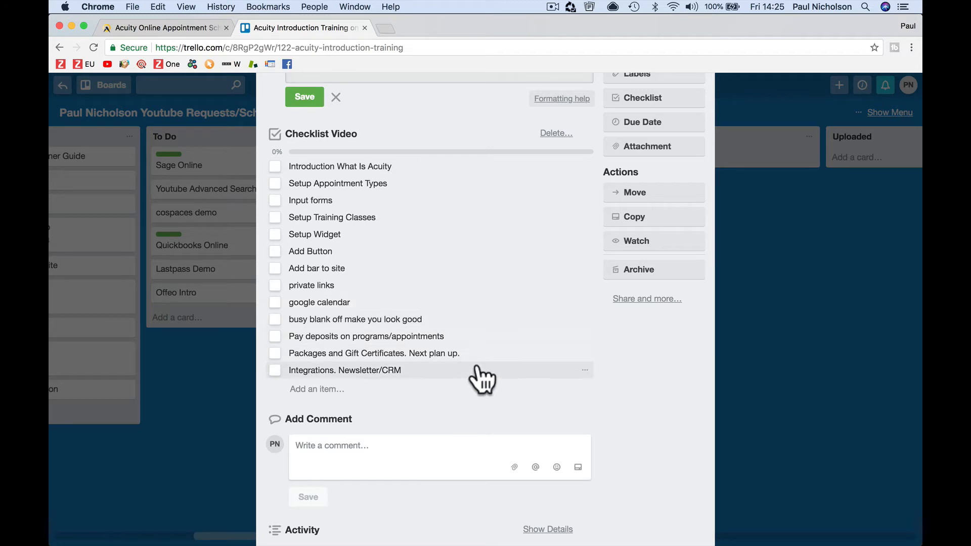
Step: Return to the Acuity Scheduling homepage tab after reviewing the checklist
click(185, 27)
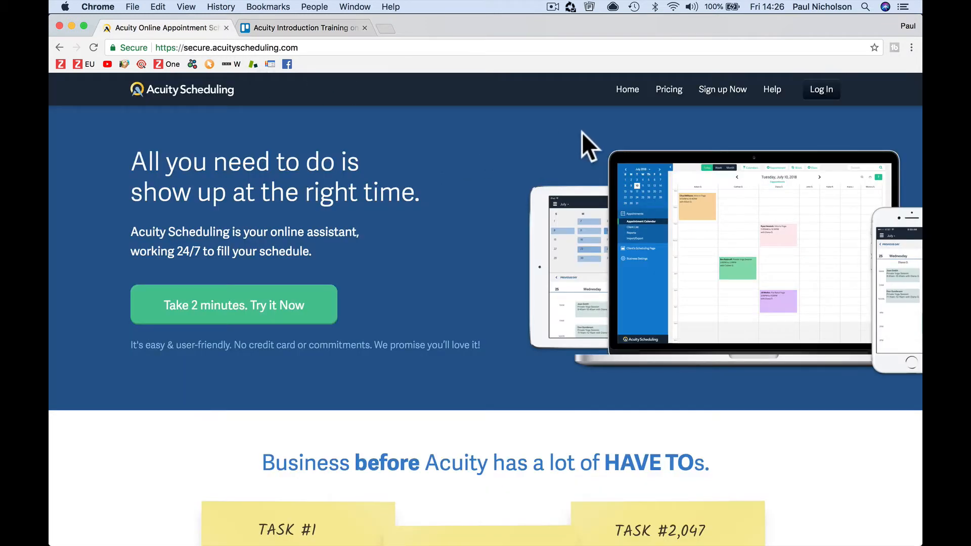
Step: Open the Pricing page and highlight the Client self scheduling feature in the table
click(658, 96)
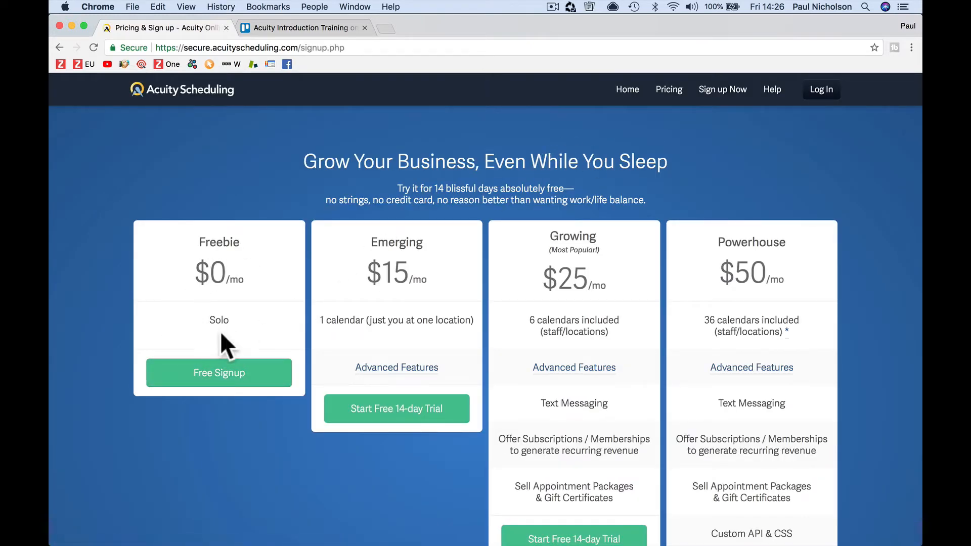
scroll(241, 294, down, 10)
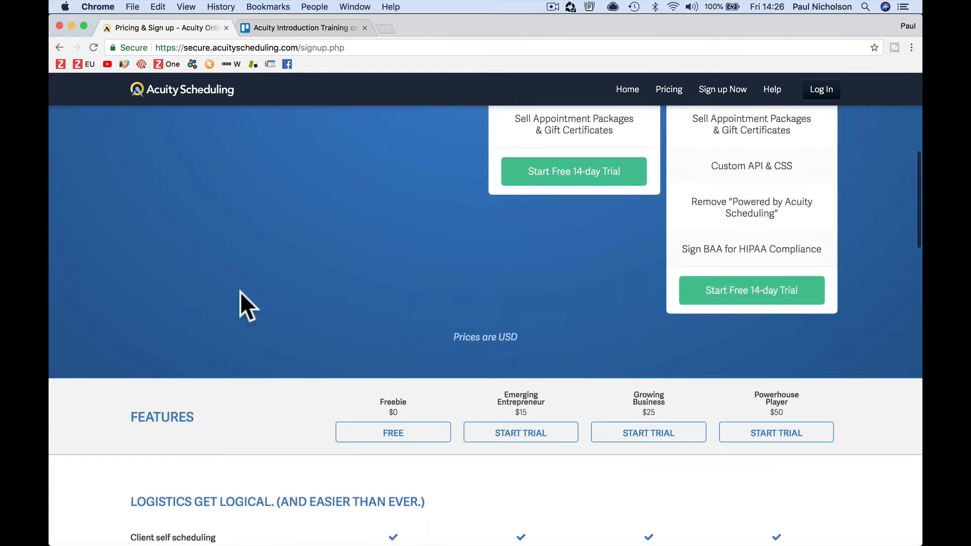
scroll(240, 292, down, 7)
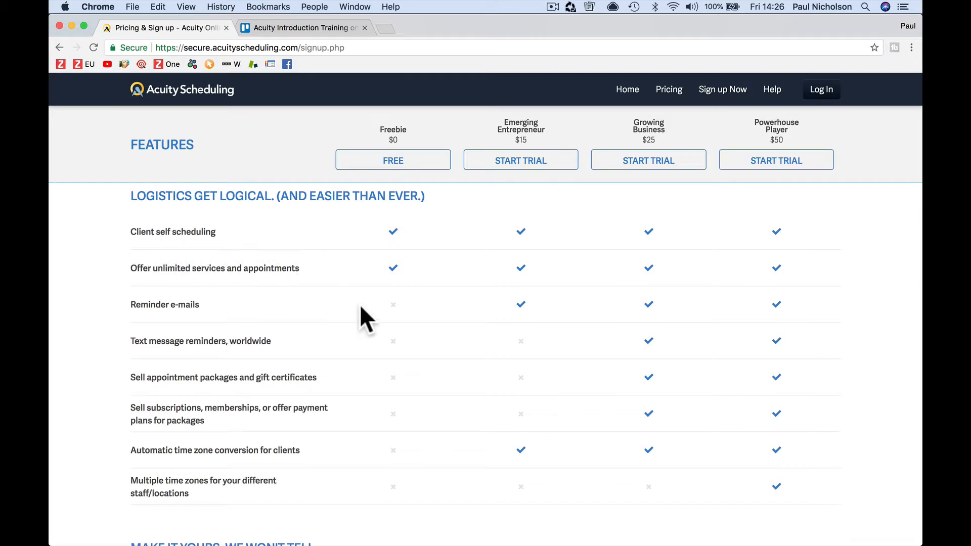
scroll(360, 304, down, 5)
scroll(359, 305, up, 10)
scroll(360, 305, down, 4)
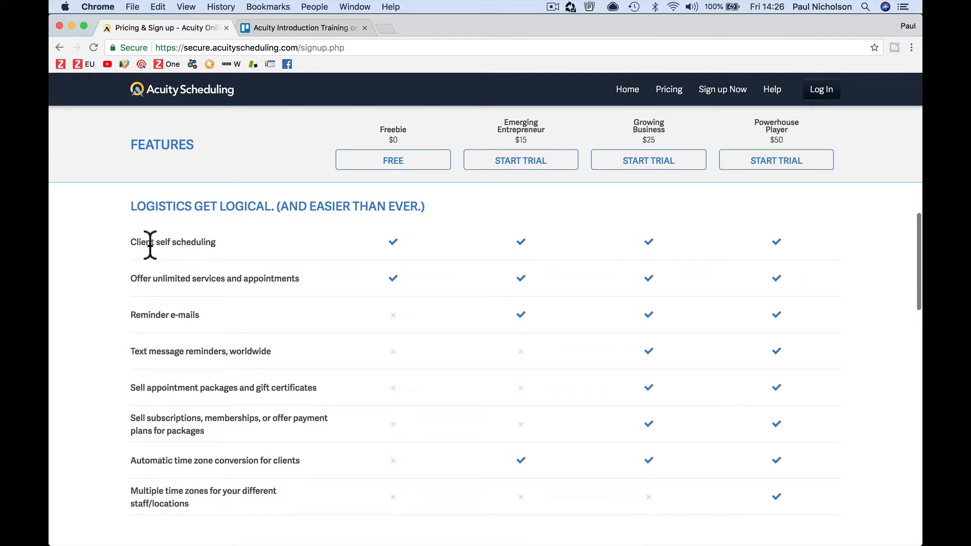
drag(129, 242, 217, 243)
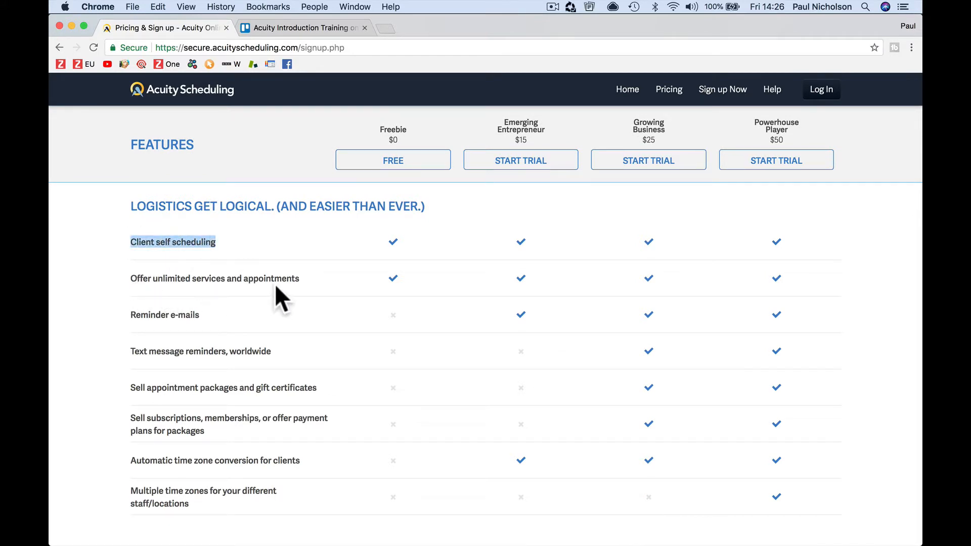
Step: Review the rest of the features table, back up to the plan cards, then go to login
scroll(301, 315, down, 2)
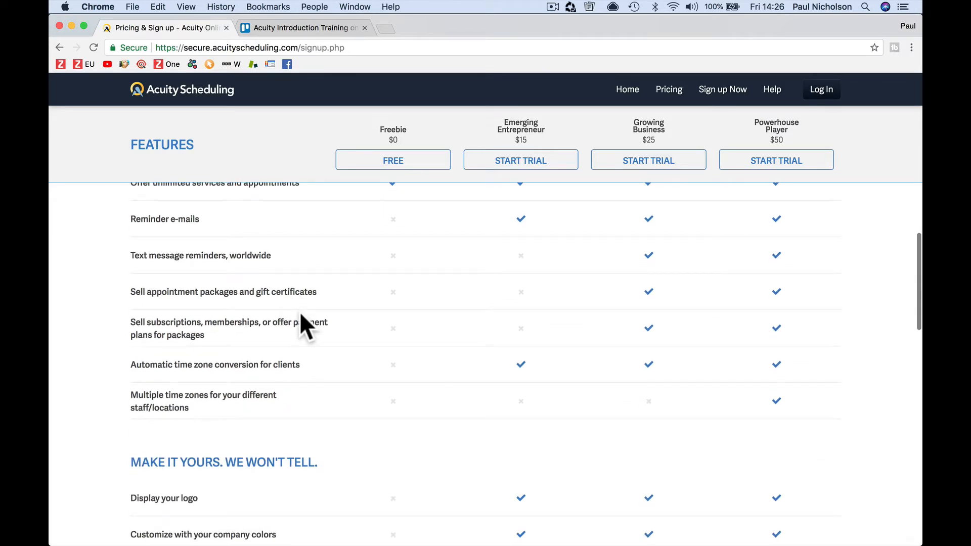
scroll(301, 315, down, 3)
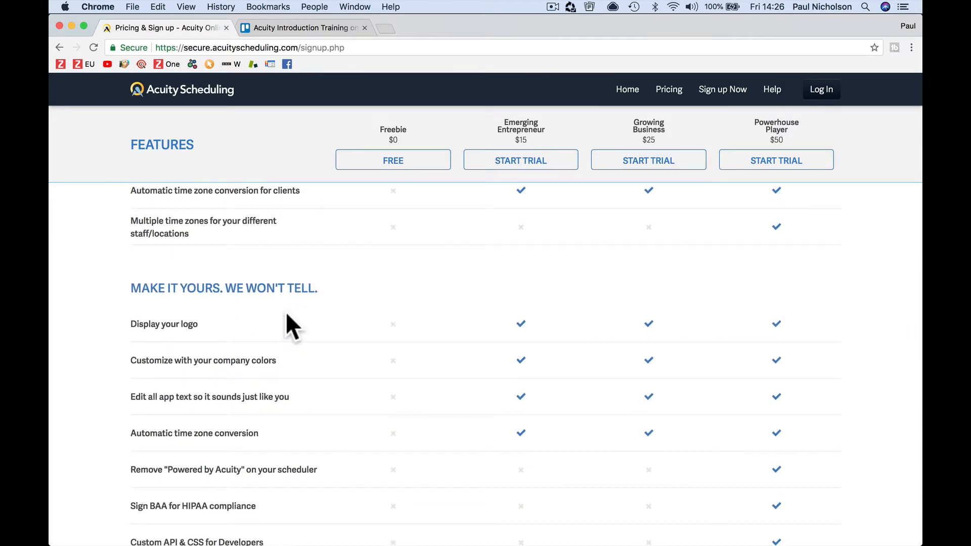
scroll(275, 333, down, 1)
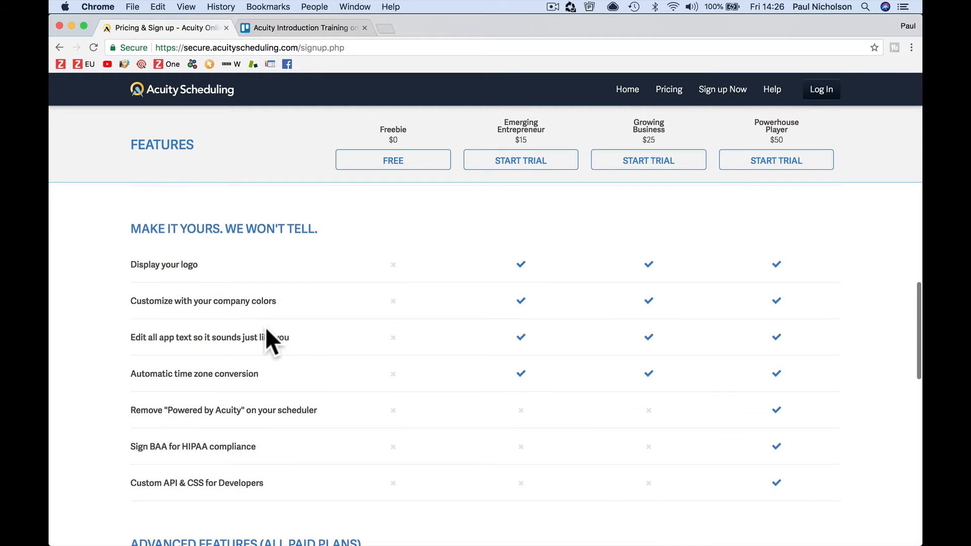
scroll(306, 369, down, 3)
scroll(312, 375, down, 2)
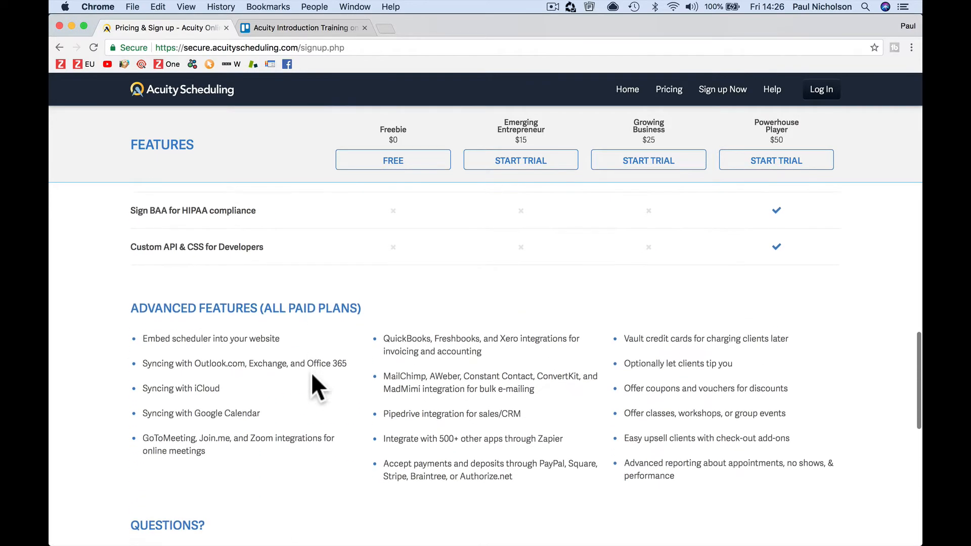
scroll(312, 375, up, 3)
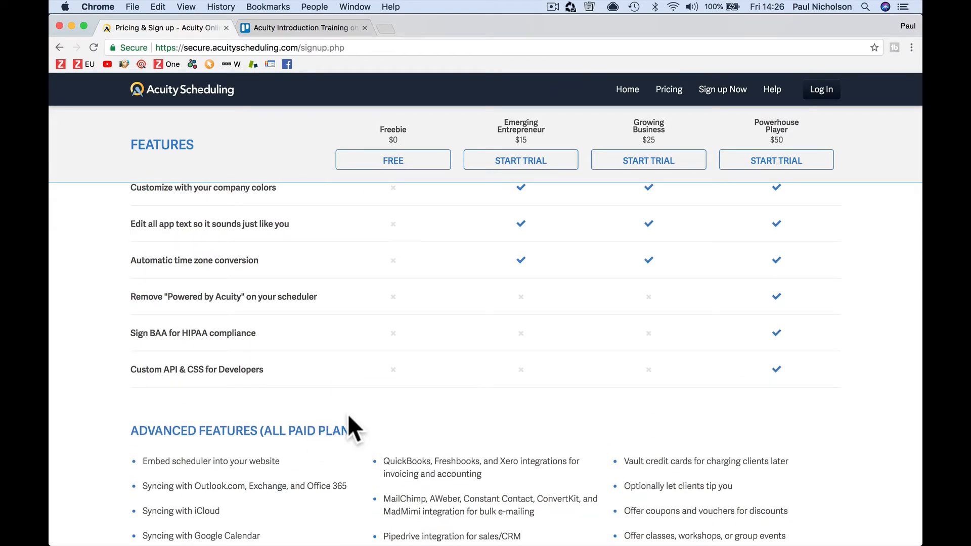
scroll(288, 432, down, 3)
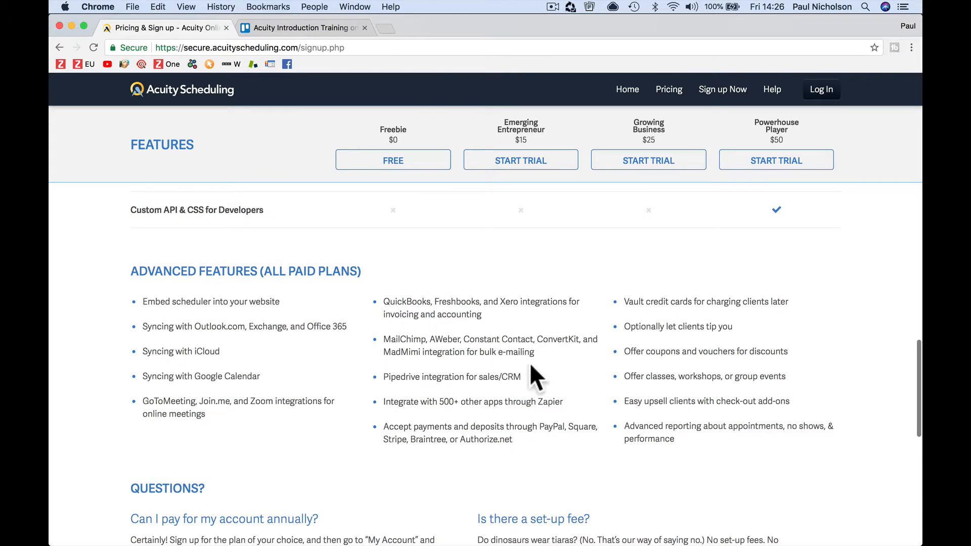
scroll(578, 342, up, 5)
scroll(573, 319, up, 10)
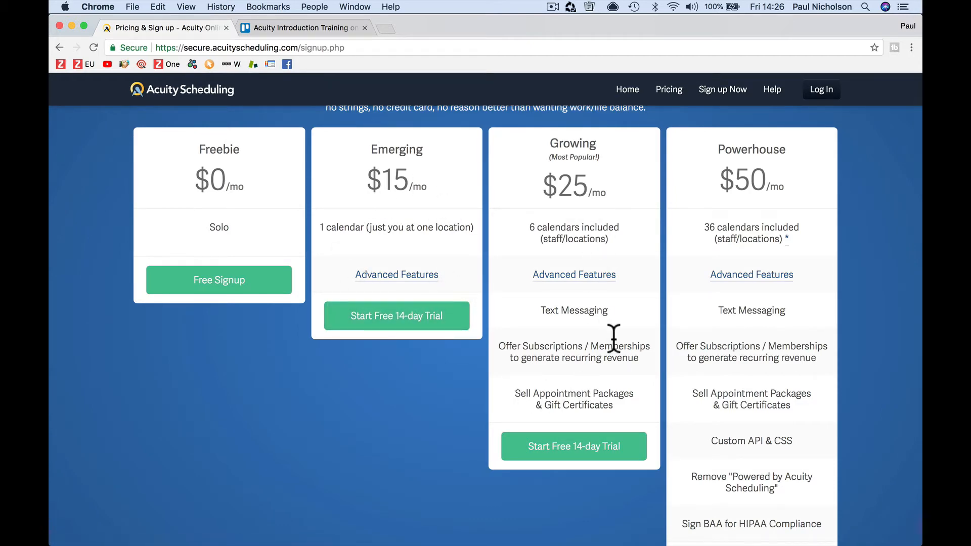
scroll(612, 337, up, 3)
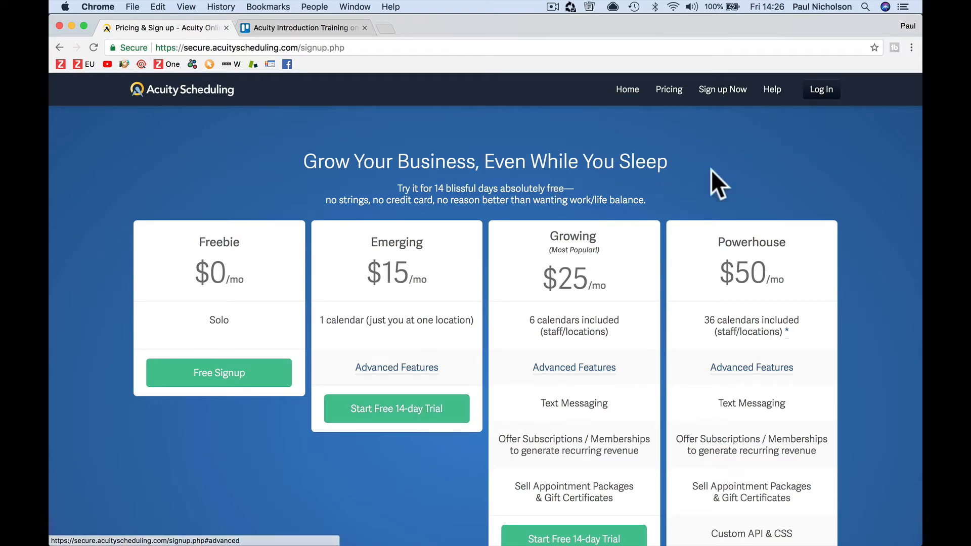
click(820, 91)
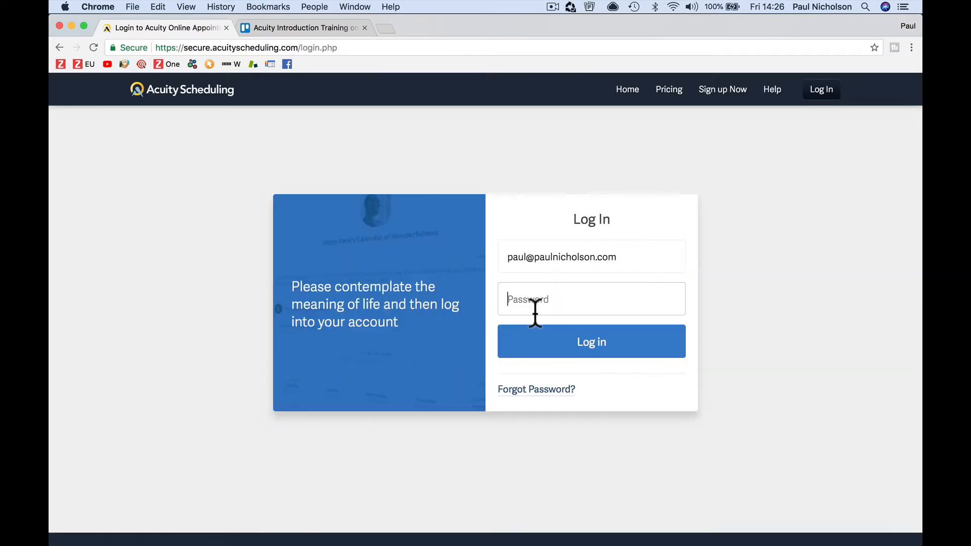
Step: Log in with the account password and dismiss Chrome's save-password prompt
text(***********)
key(Return)
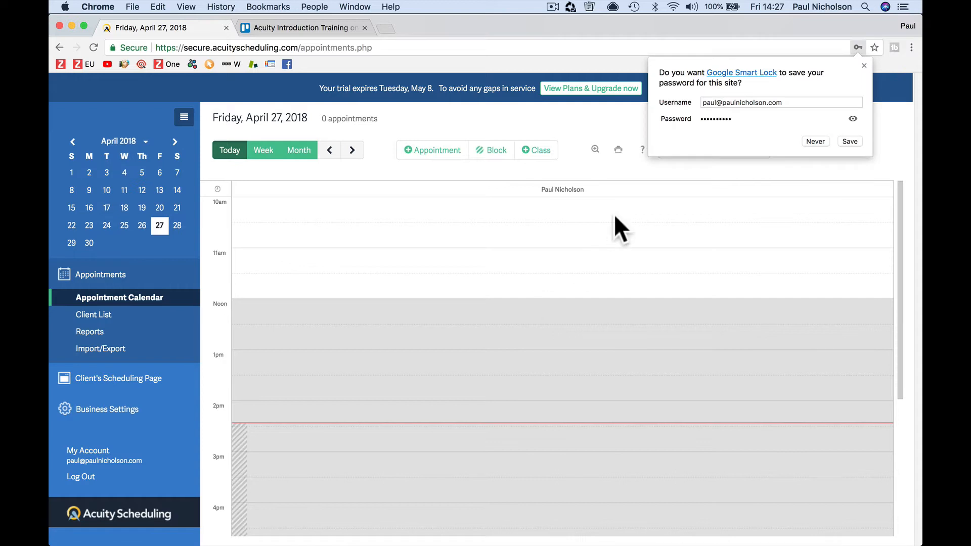
click(863, 65)
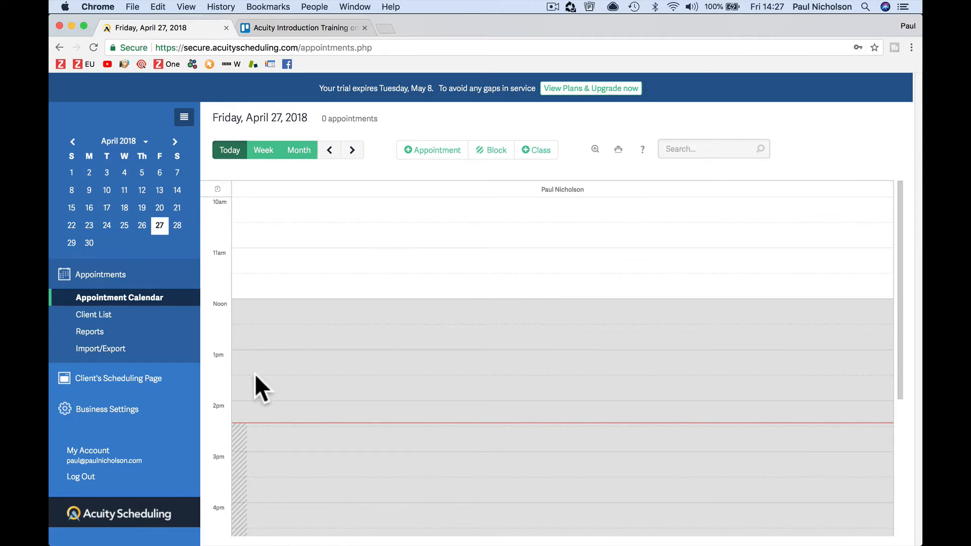
Step: Show the April 2018 calendar by month and open the class on April 28
scroll(347, 384, down, 3)
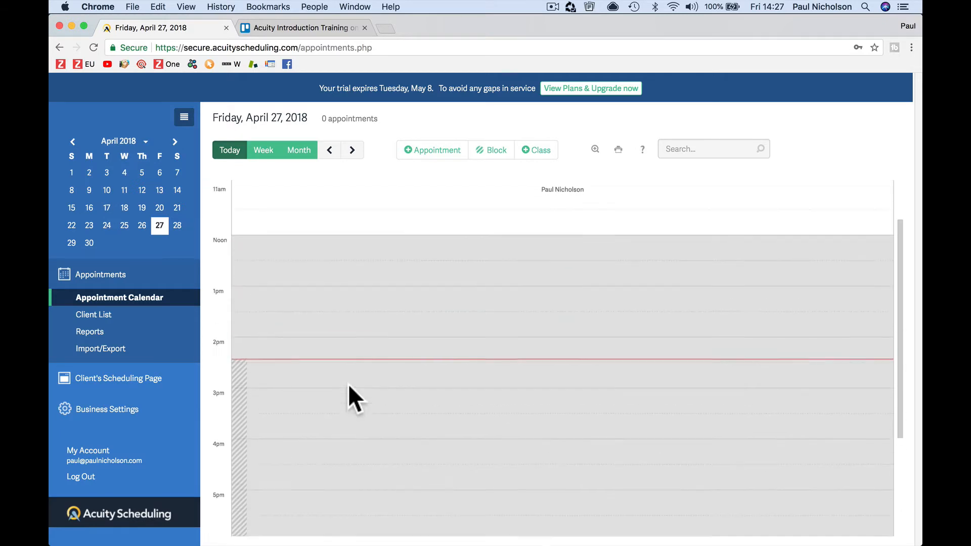
click(300, 150)
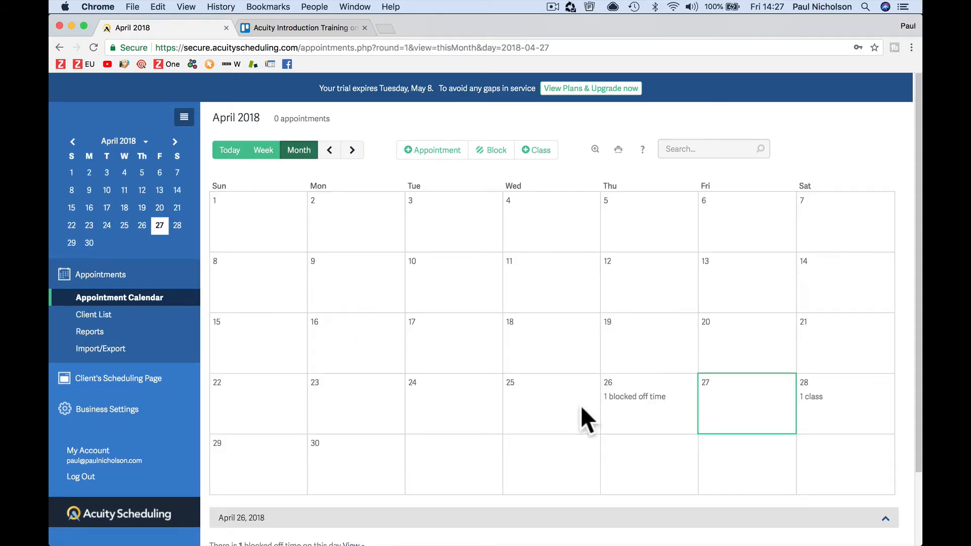
scroll(648, 405, down, 3)
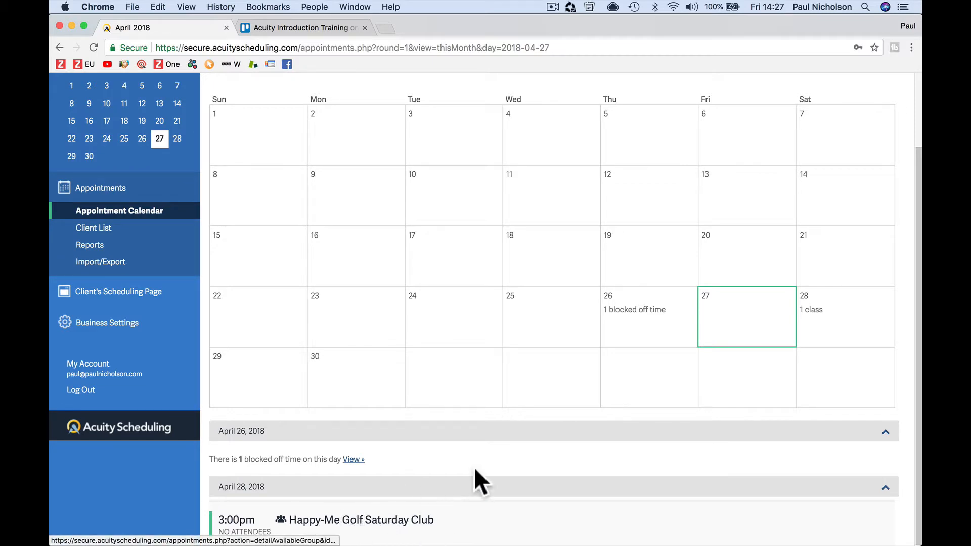
click(808, 312)
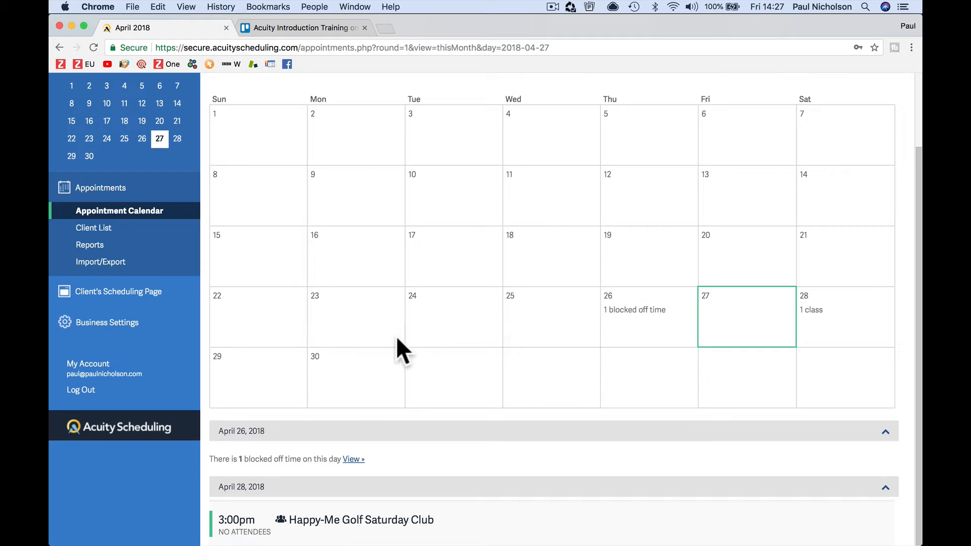
scroll(396, 336, up, 3)
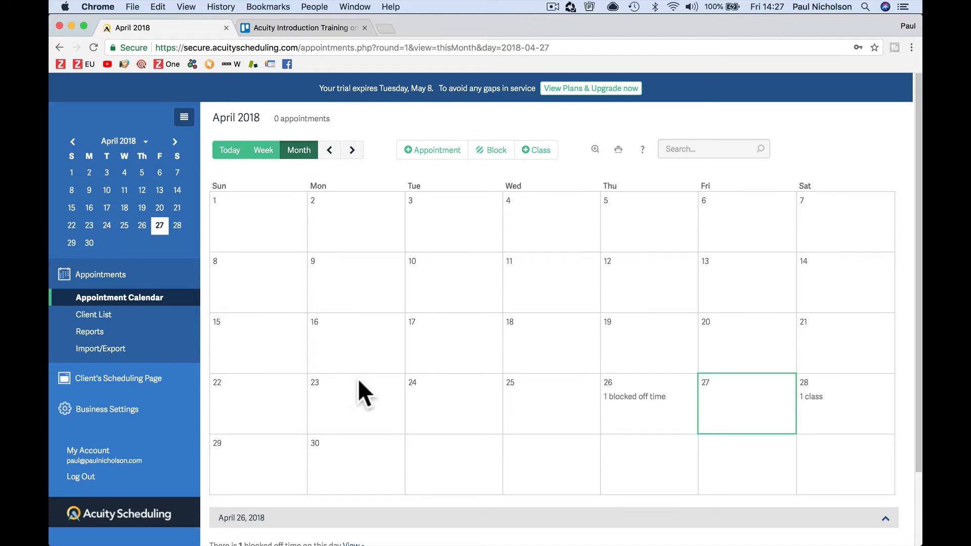
scroll(165, 349, down, 2)
Step: Review the regular weekly hours, such as Sunday 12:00-20:00 and Monday 10:00-12:00, toggling them off and on
click(163, 350)
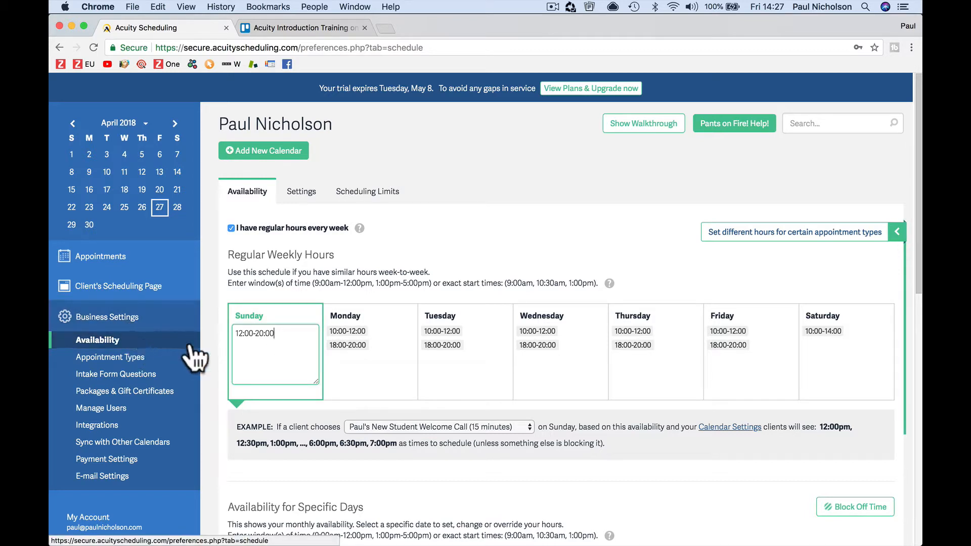
drag(235, 333, 298, 333)
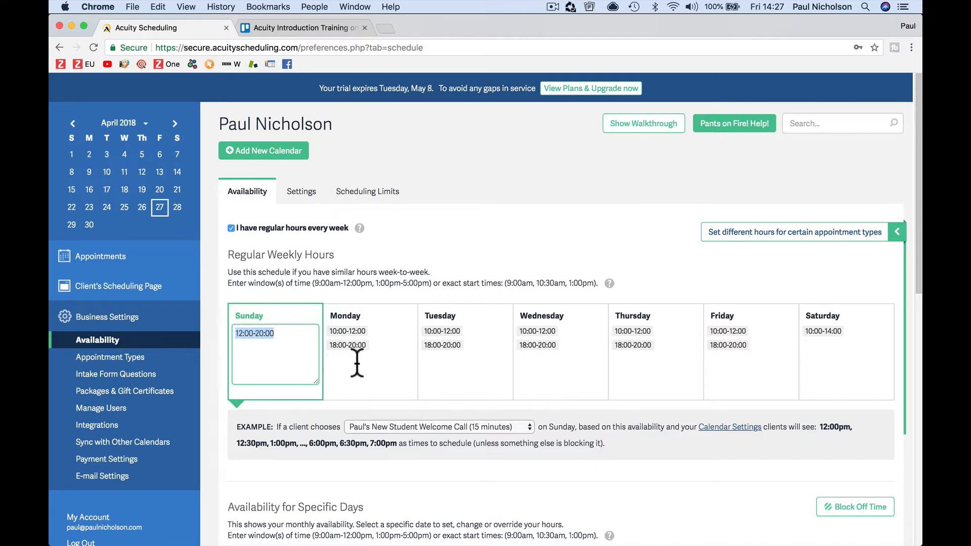
click(377, 359)
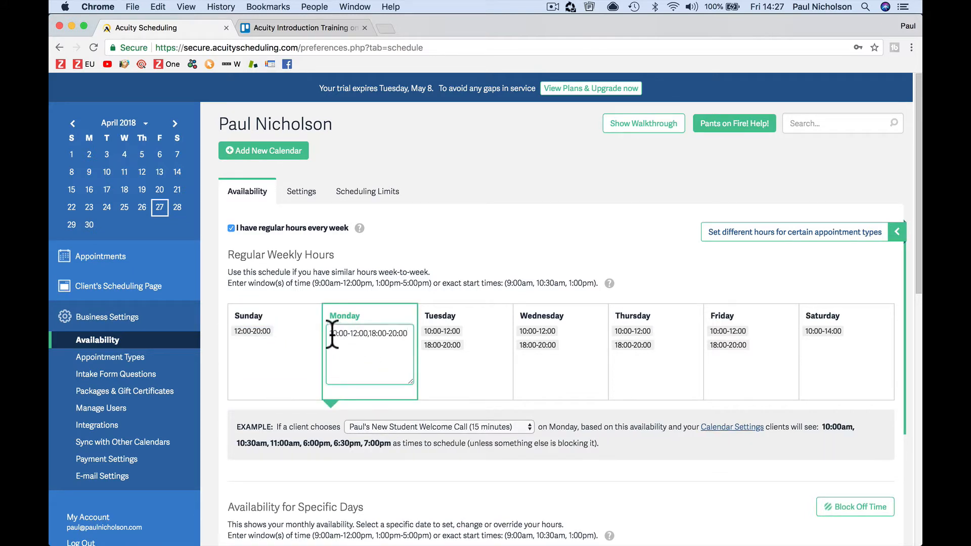
drag(329, 334, 417, 333)
click(372, 332)
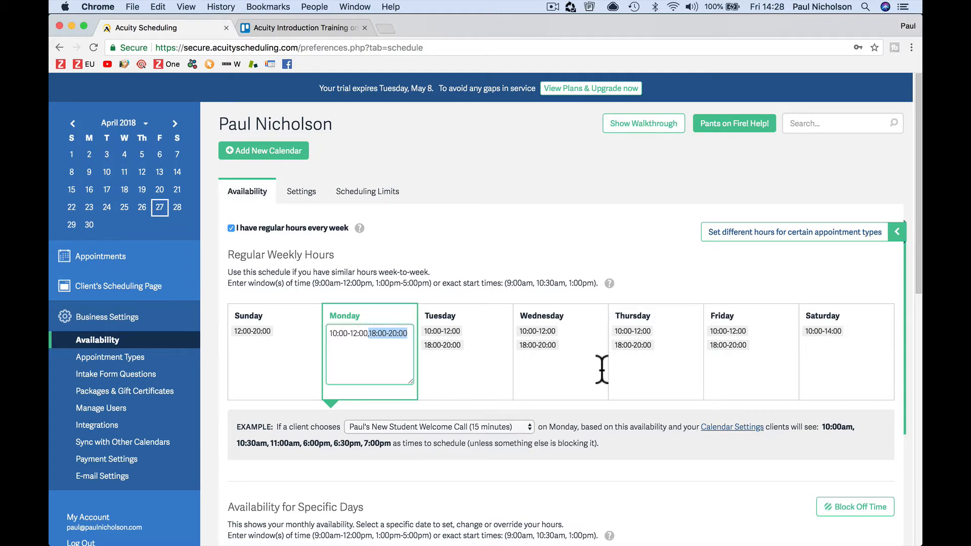
scroll(602, 369, down, 2)
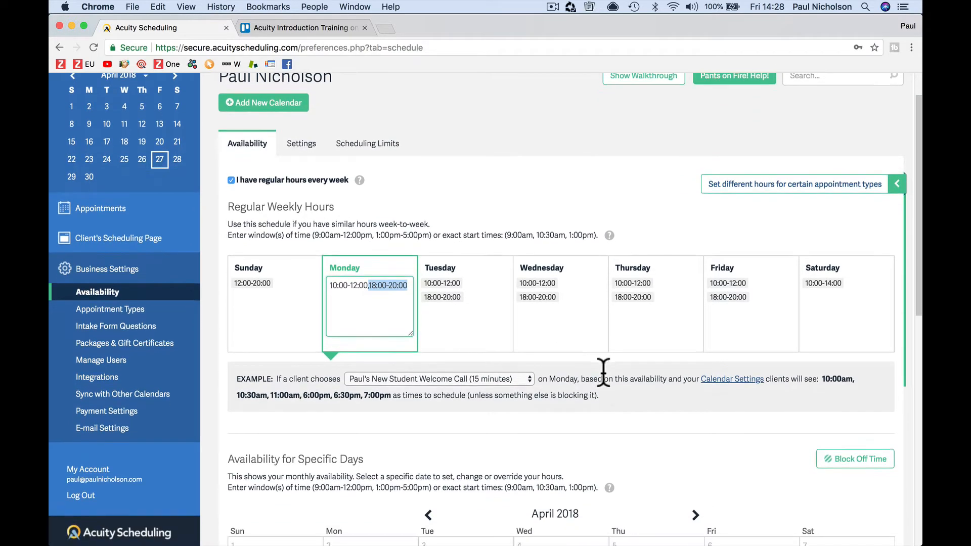
click(231, 179)
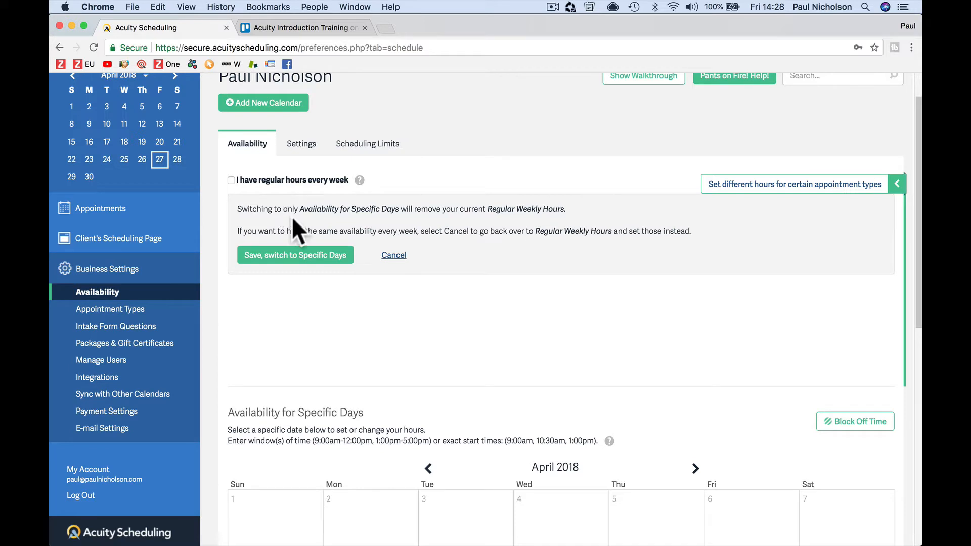
click(231, 180)
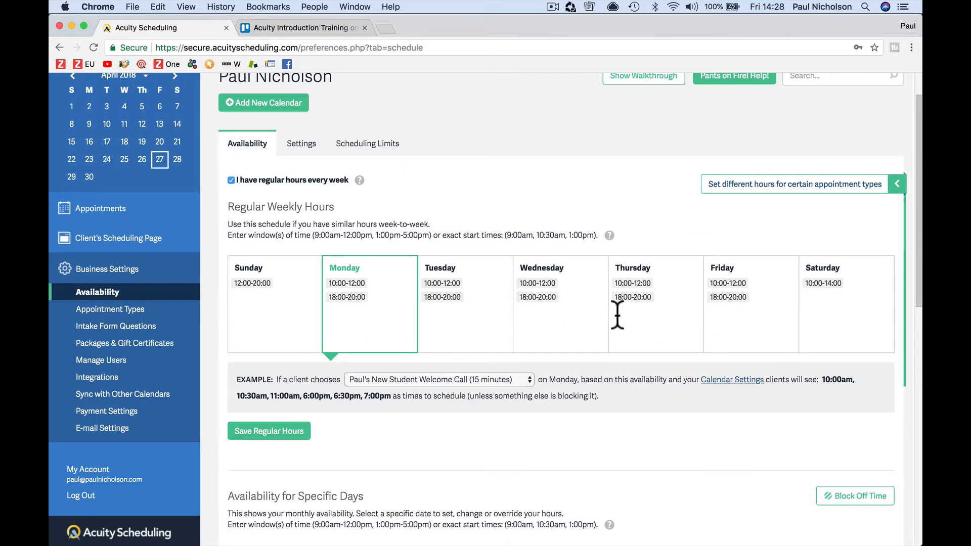
scroll(466, 353, down, 5)
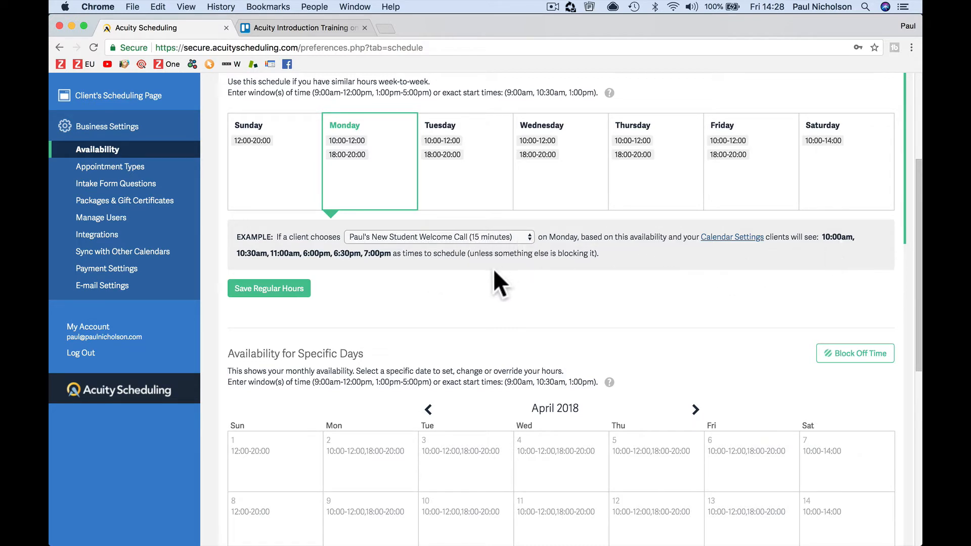
Step: Preview example times for the support call, switch back to the welcome call, and save regular hours
click(465, 237)
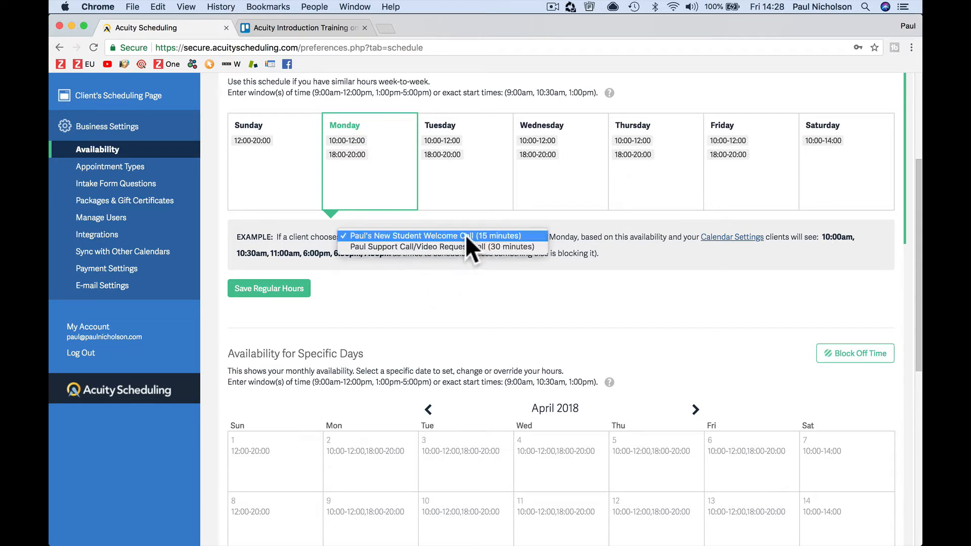
click(467, 248)
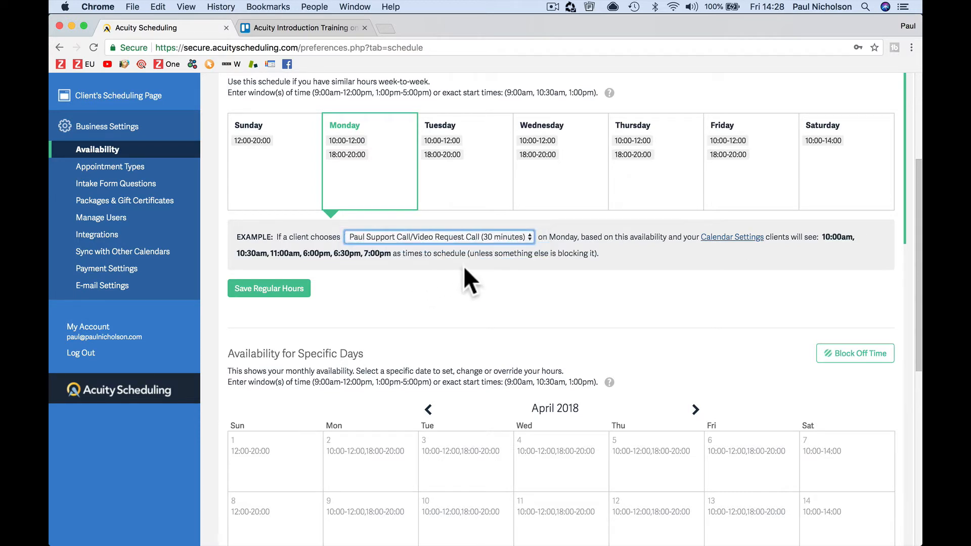
click(453, 237)
click(453, 226)
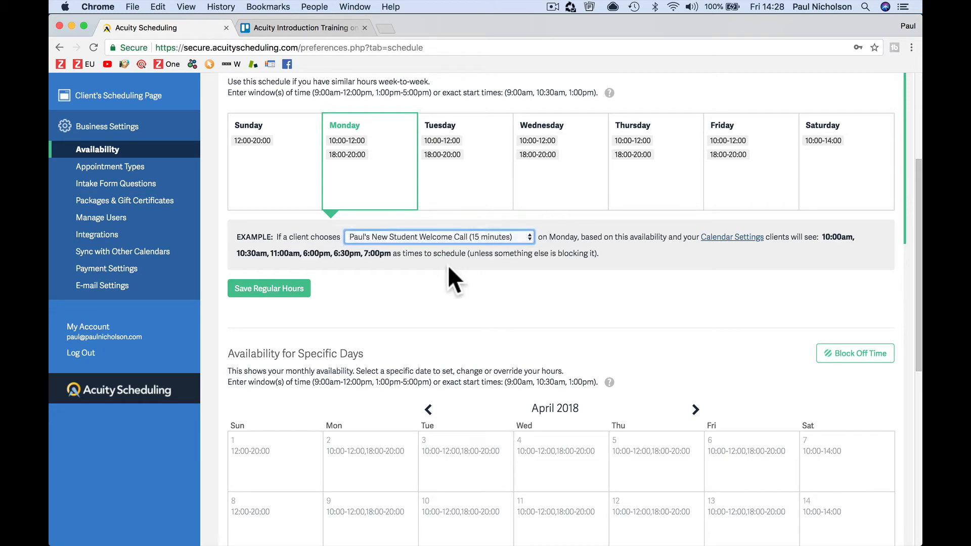
scroll(447, 265, down, 3)
click(285, 219)
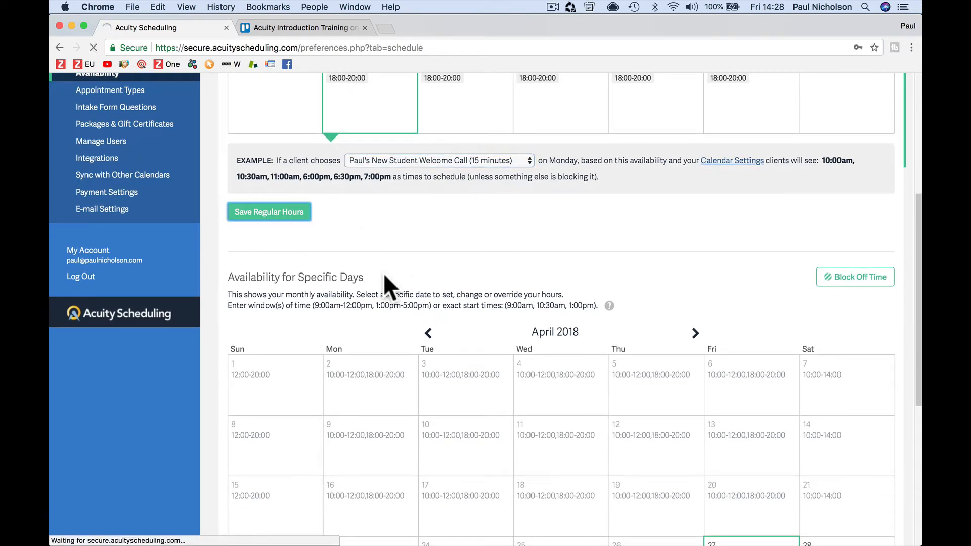
Step: Inspect the specific-day hours for April 26, 30 and 12 without saving changes
scroll(385, 277, down, 6)
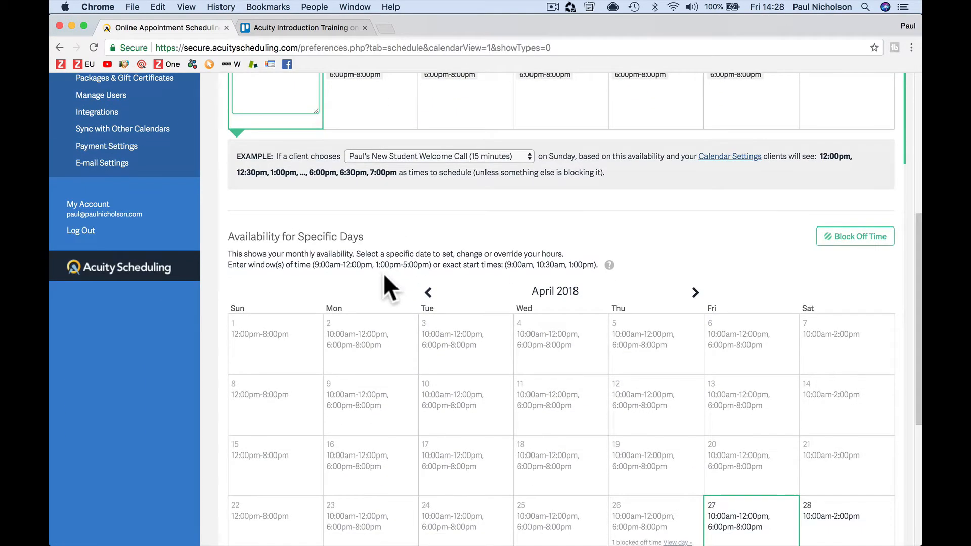
scroll(384, 286, down, 5)
scroll(384, 285, up, 2)
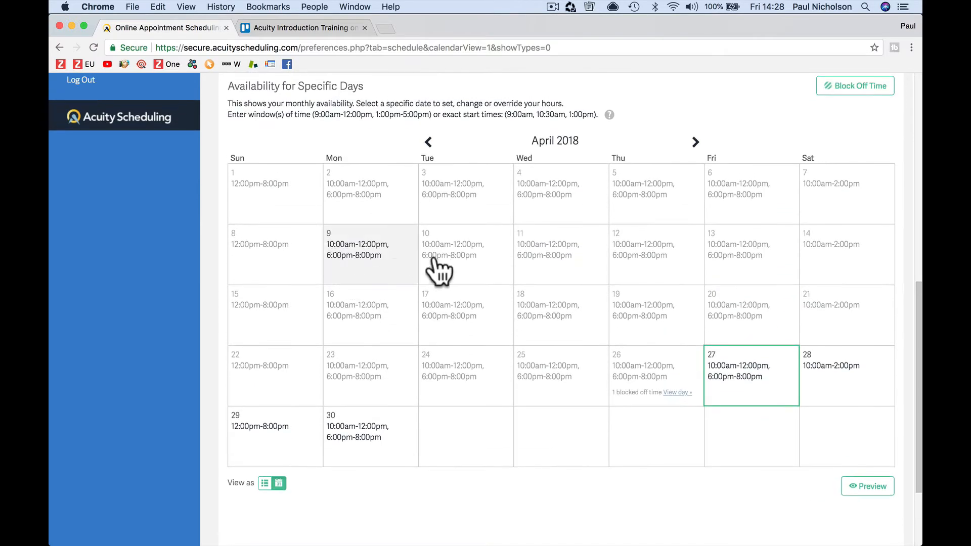
click(636, 369)
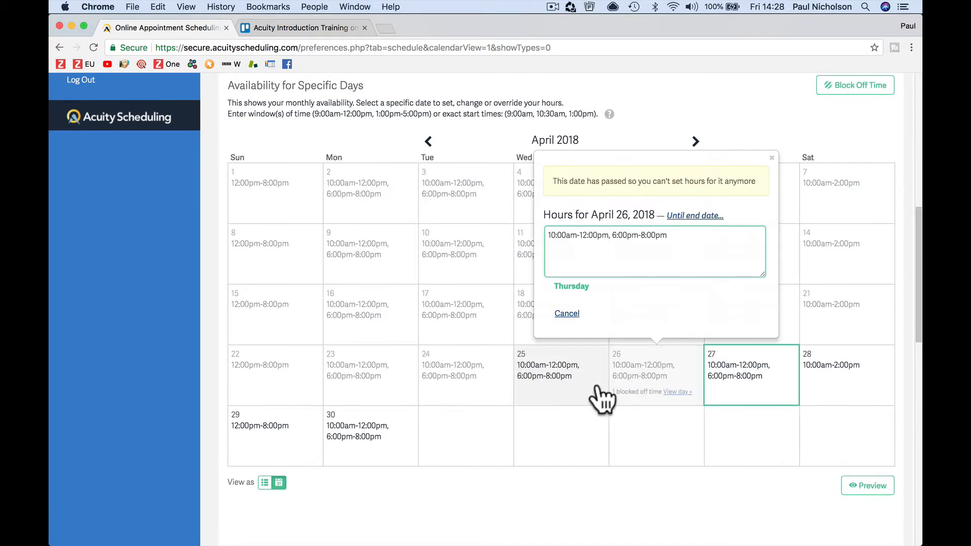
click(772, 158)
click(385, 439)
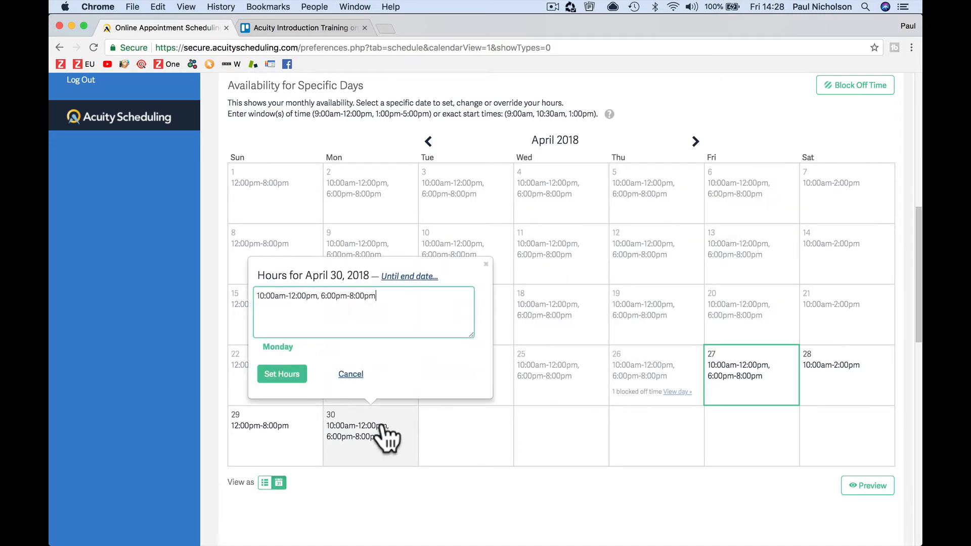
click(486, 265)
click(666, 260)
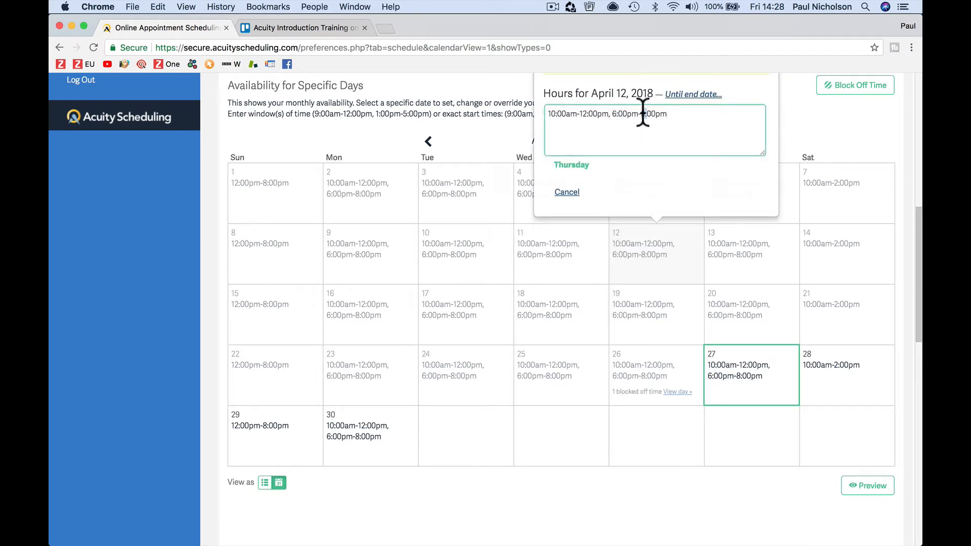
text(4)
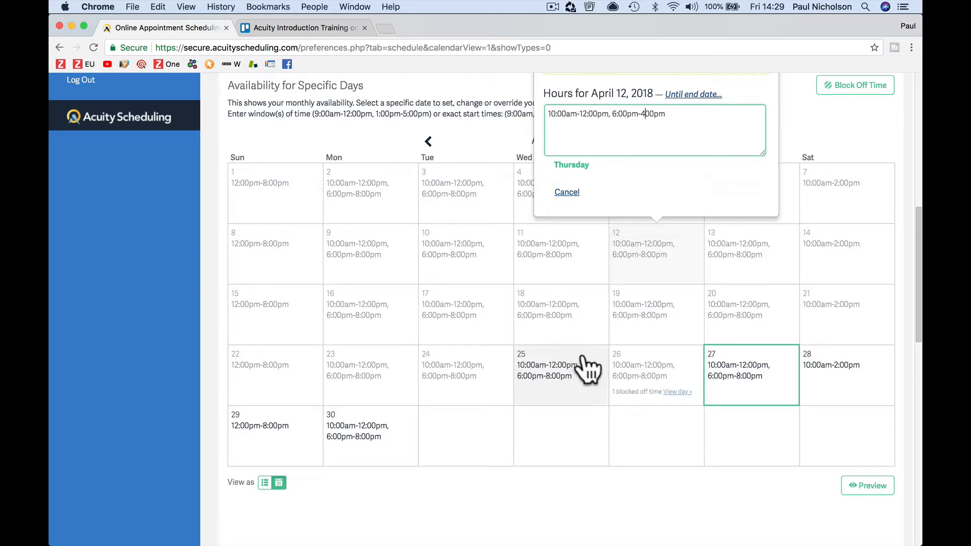
scroll(638, 202, up, 3)
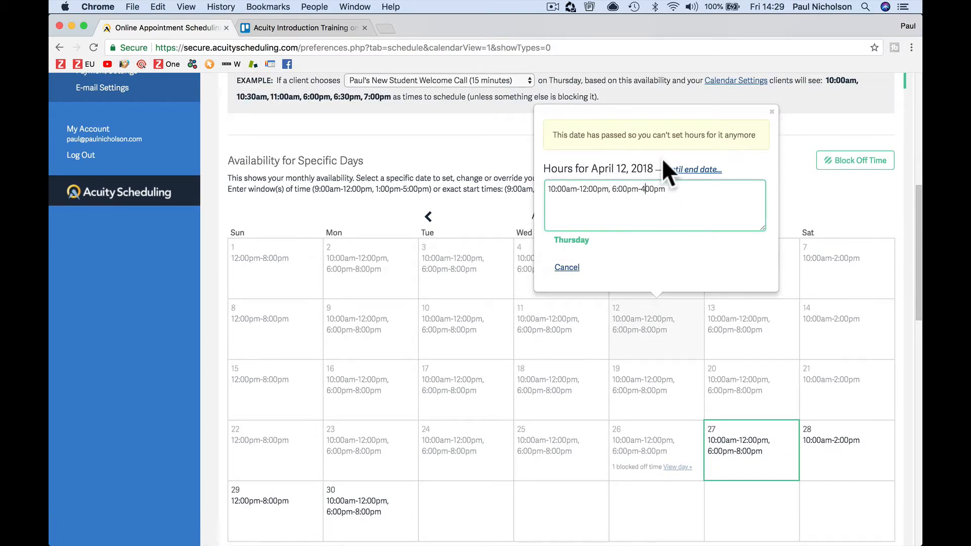
click(772, 112)
scroll(715, 275, down, 1)
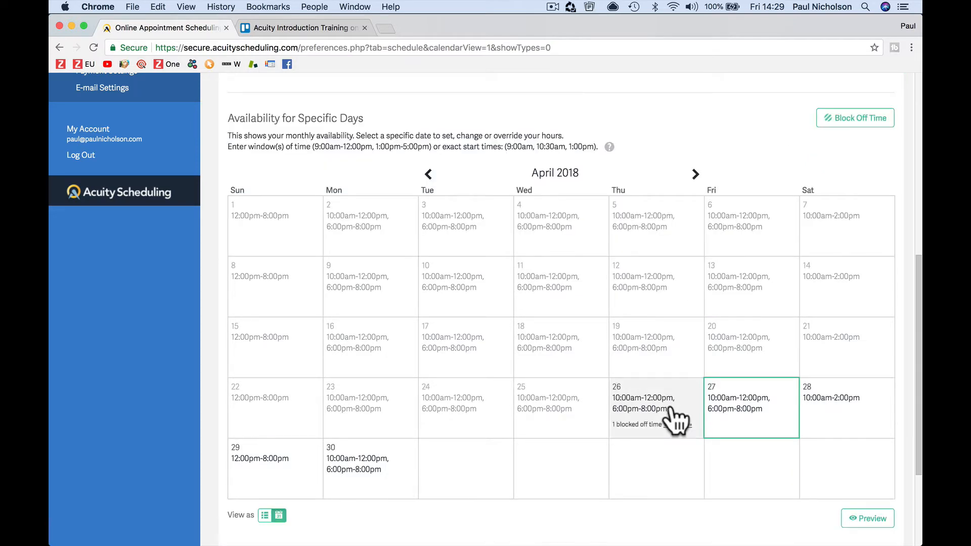
Step: Move to May 2018 and set May 11 hours to only 10:00am-12:00pm
click(695, 175)
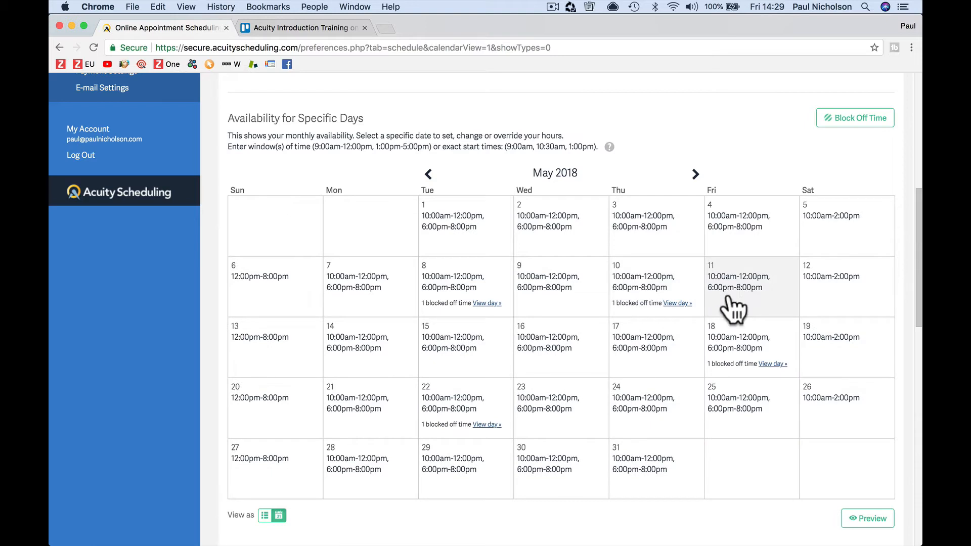
click(723, 297)
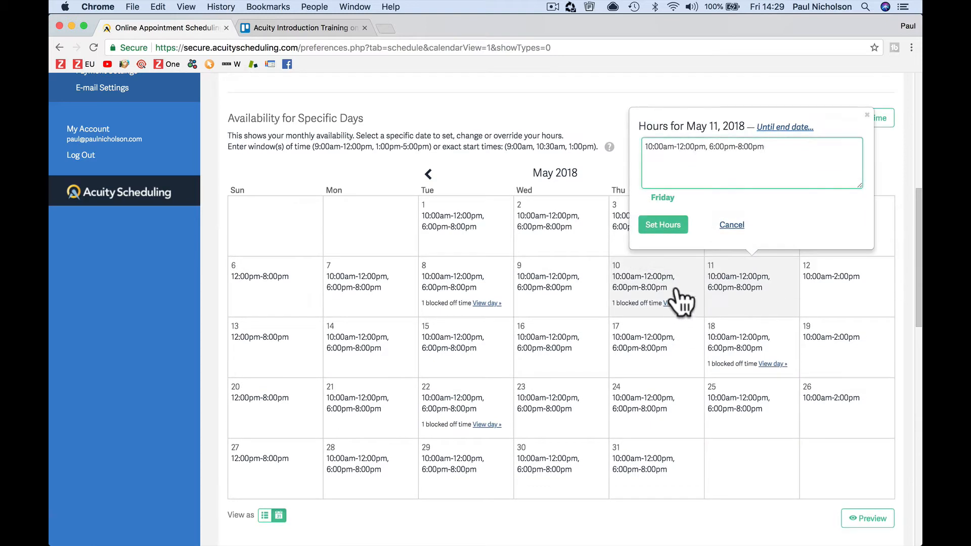
click(740, 147)
key(BackSpace)
text(6)
click(665, 226)
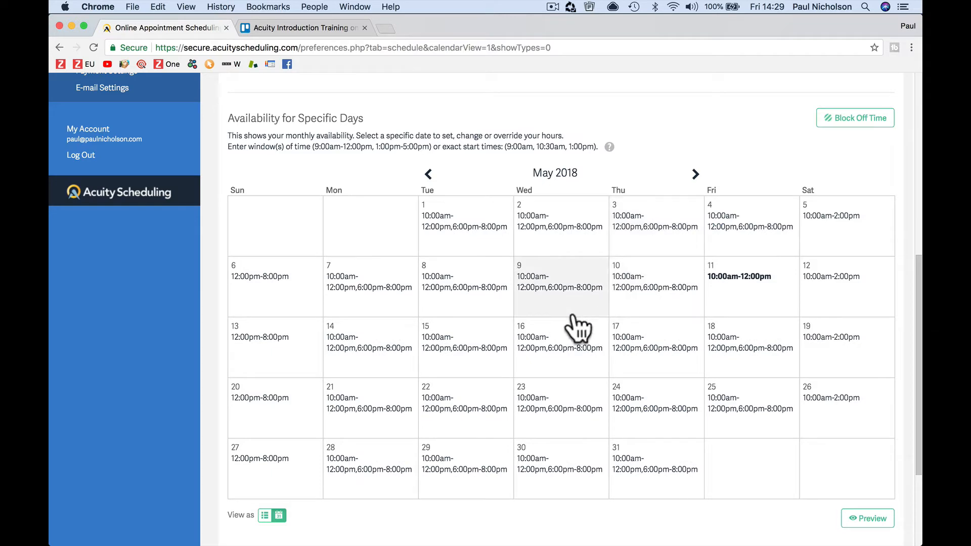
scroll(578, 329, down, 5)
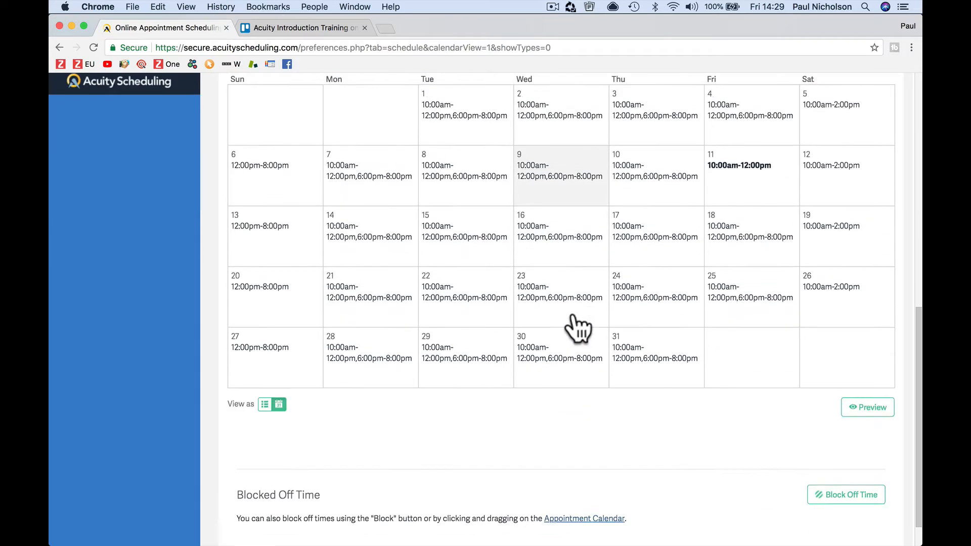
scroll(576, 326, up, 15)
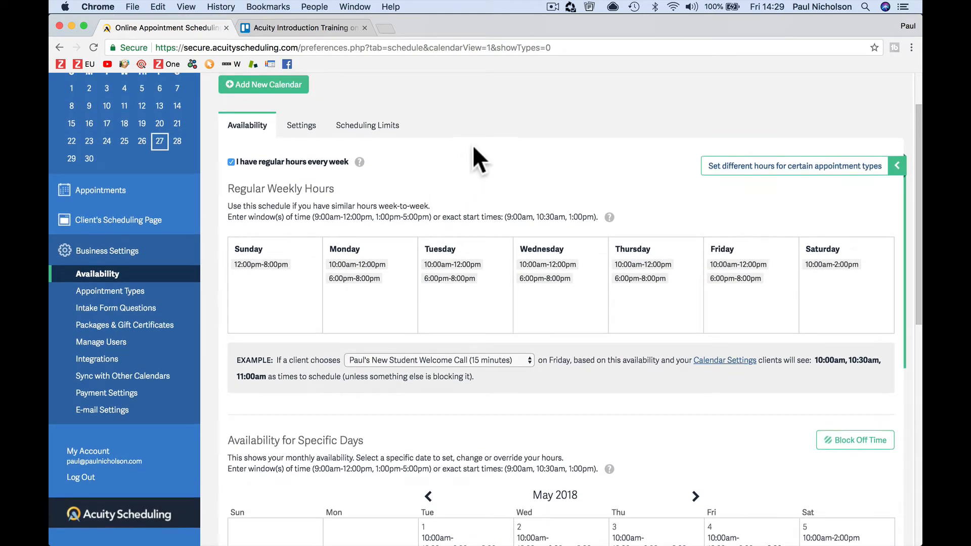
Step: Open Appointment Types from the Business Settings sidebar
scroll(474, 148, up, 3)
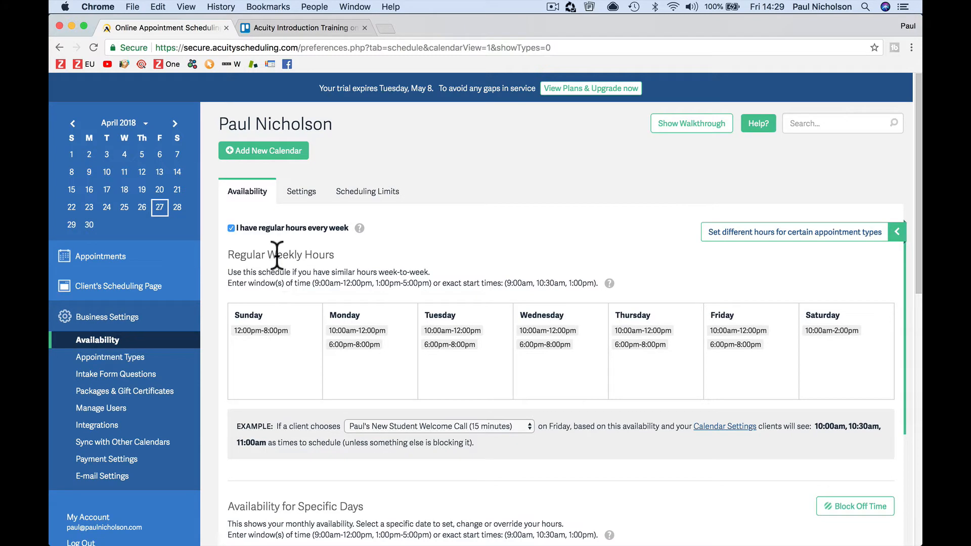
click(148, 359)
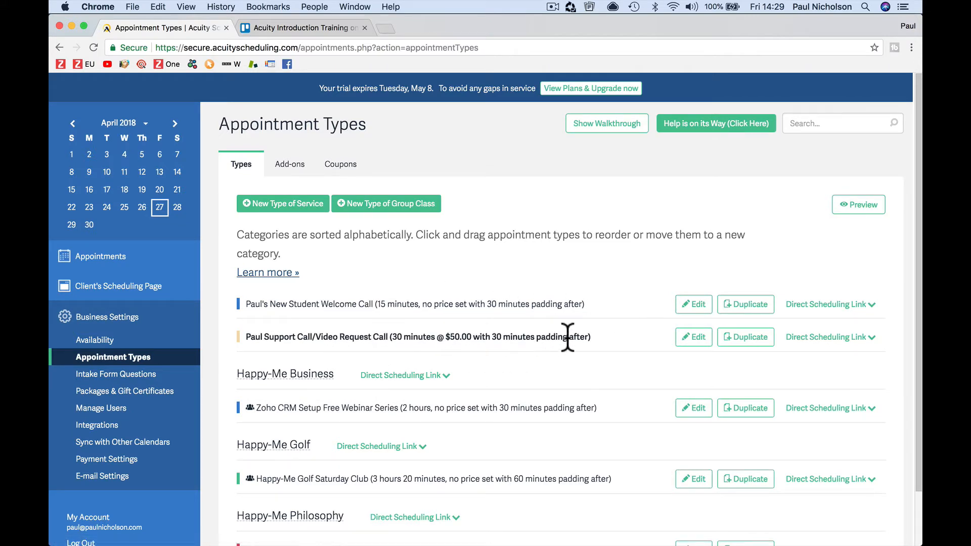
Step: Edit the New Student Welcome Call and review its name, 15-minute duration, 0/30-minute block-off and price
click(693, 304)
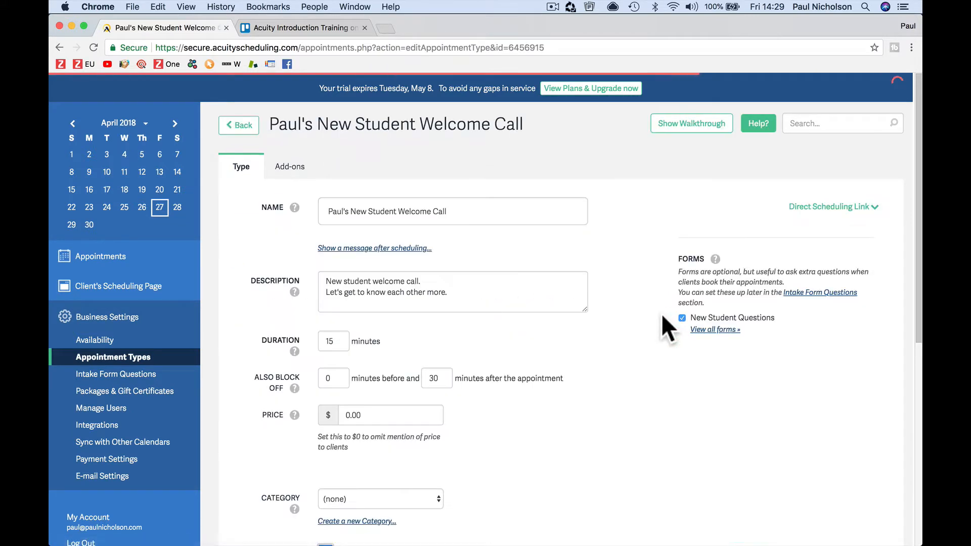
drag(332, 211, 470, 230)
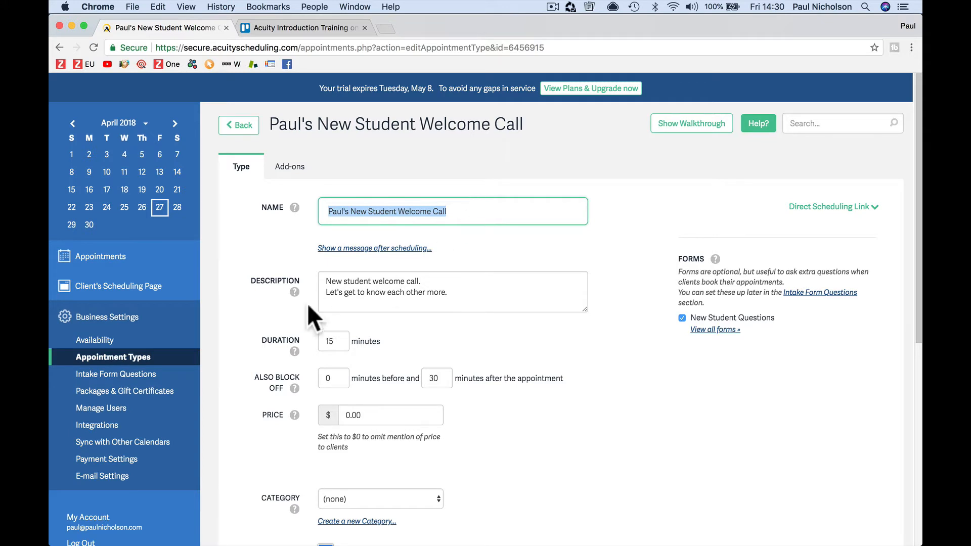
scroll(412, 304, down, 3)
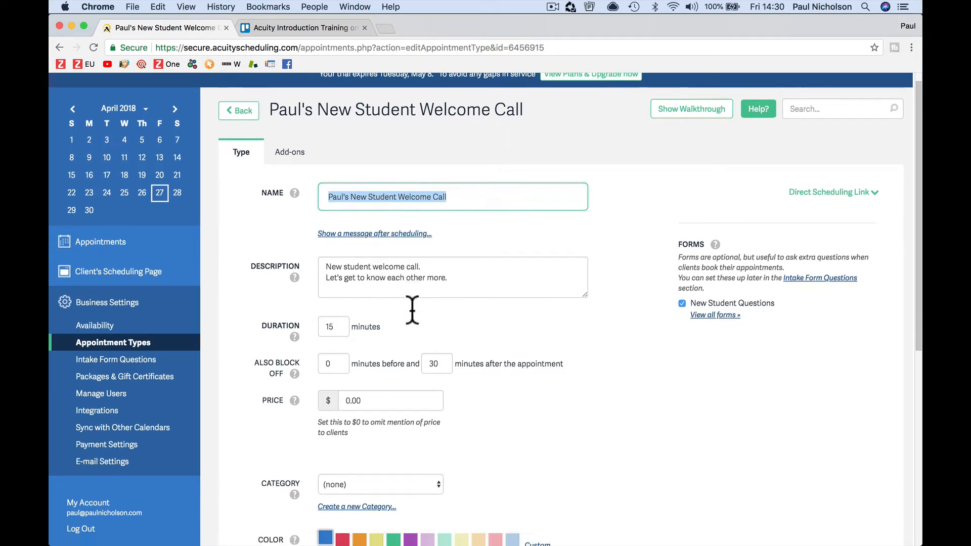
double_click(328, 273)
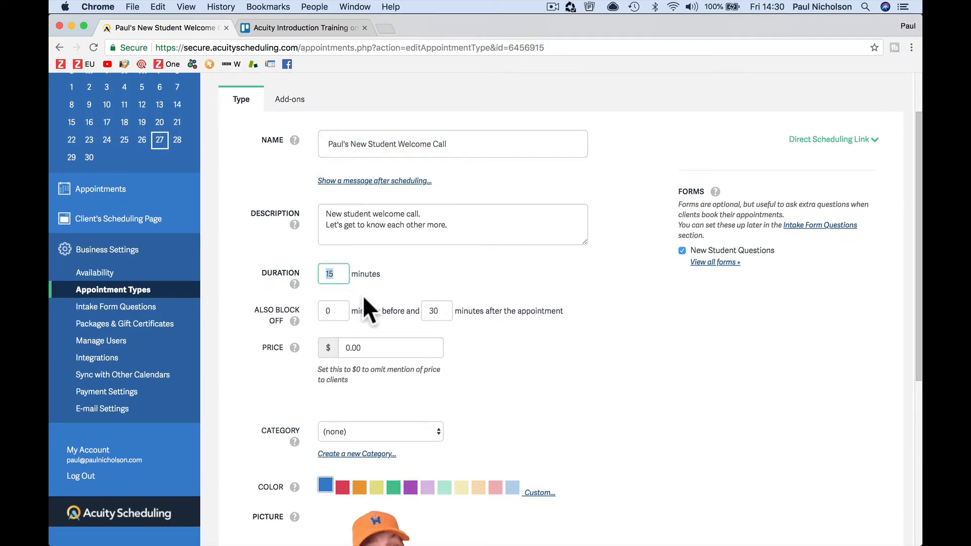
click(445, 311)
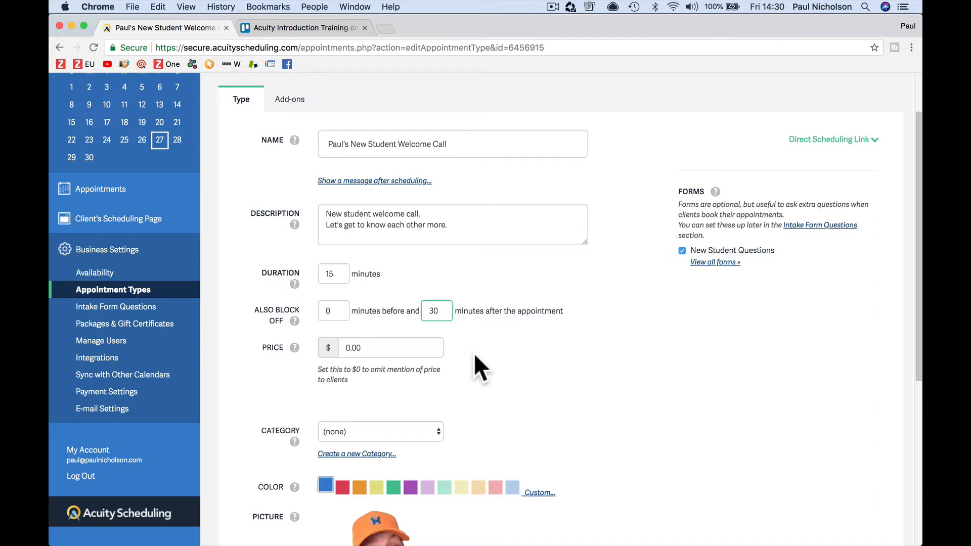
click(338, 273)
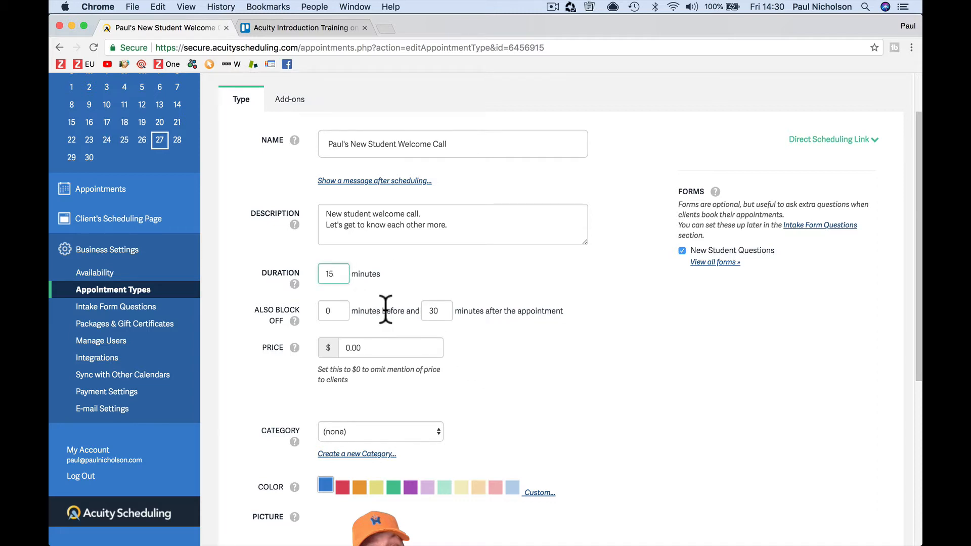
click(334, 311)
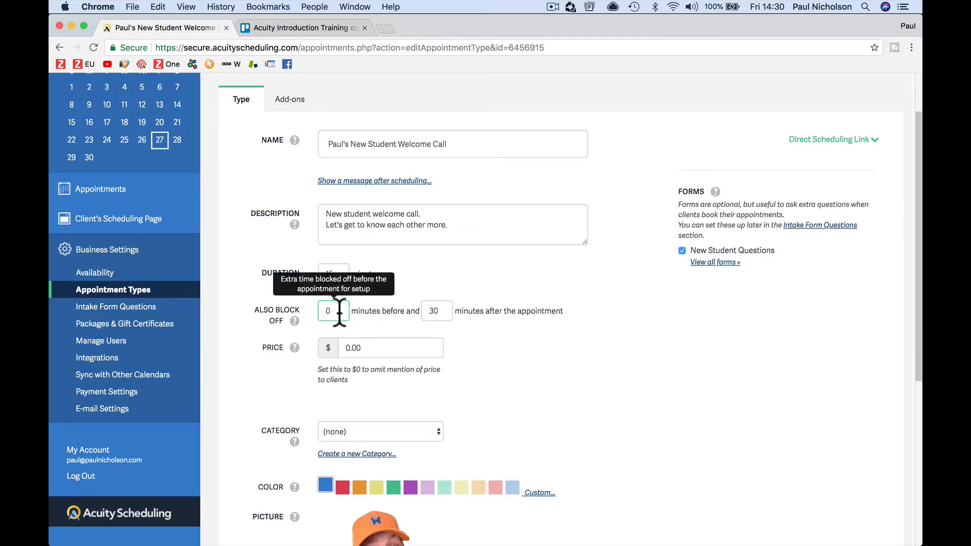
click(438, 310)
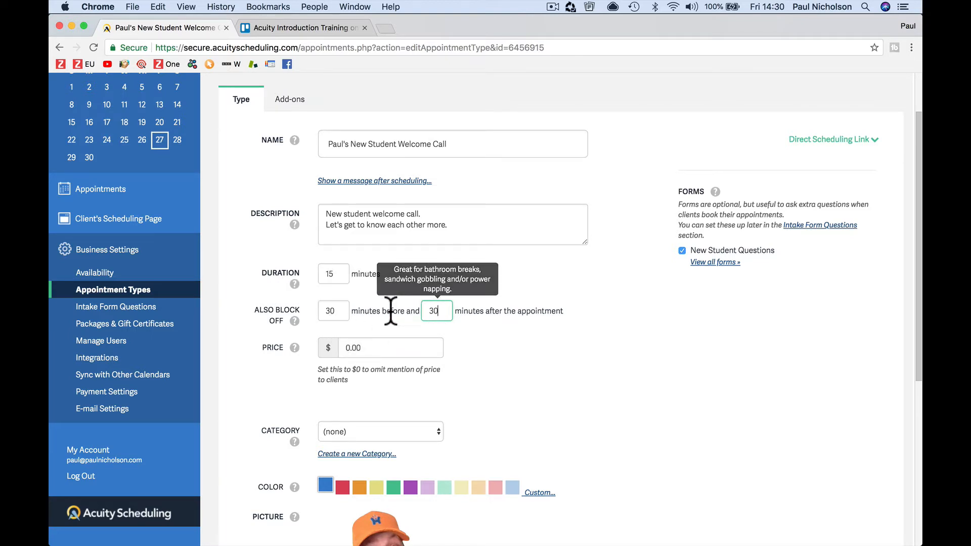
click(327, 310)
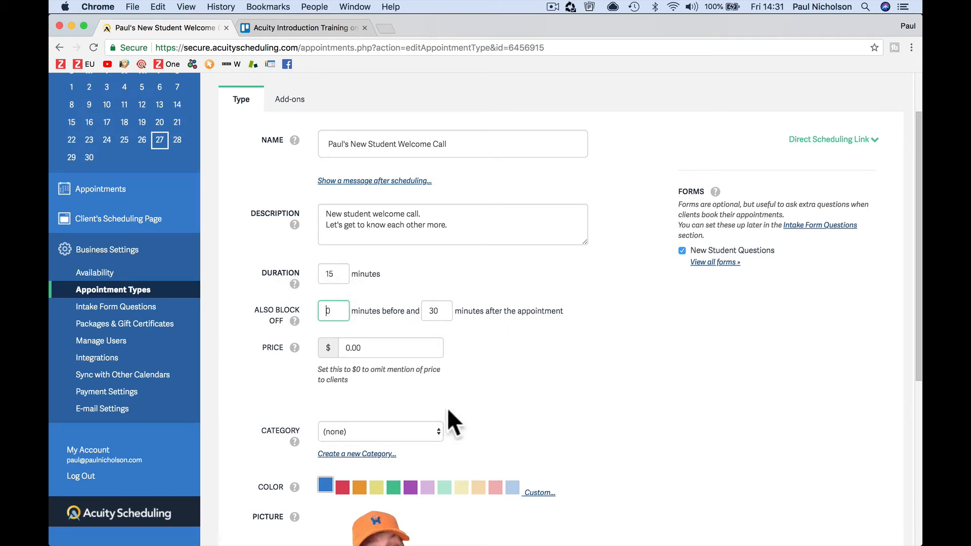
click(348, 348)
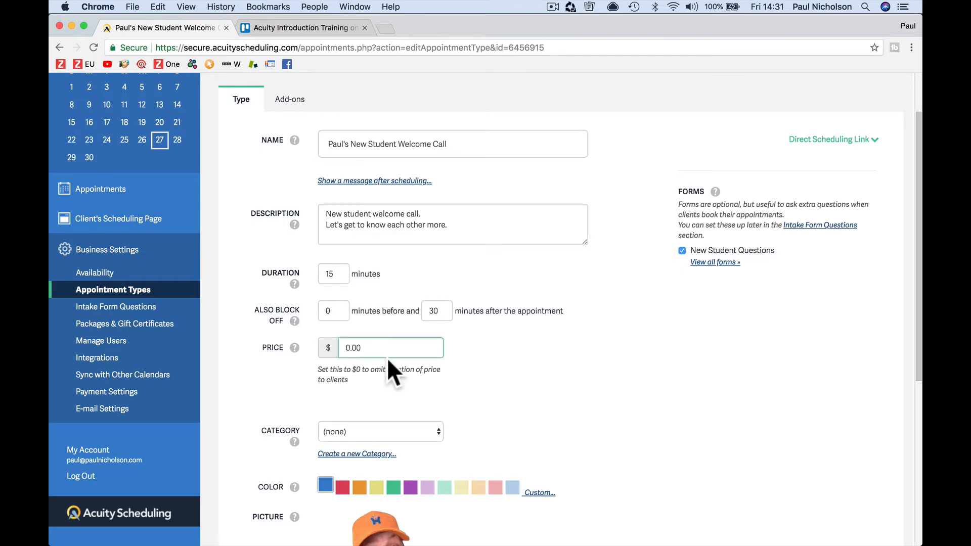
scroll(388, 358, down, 5)
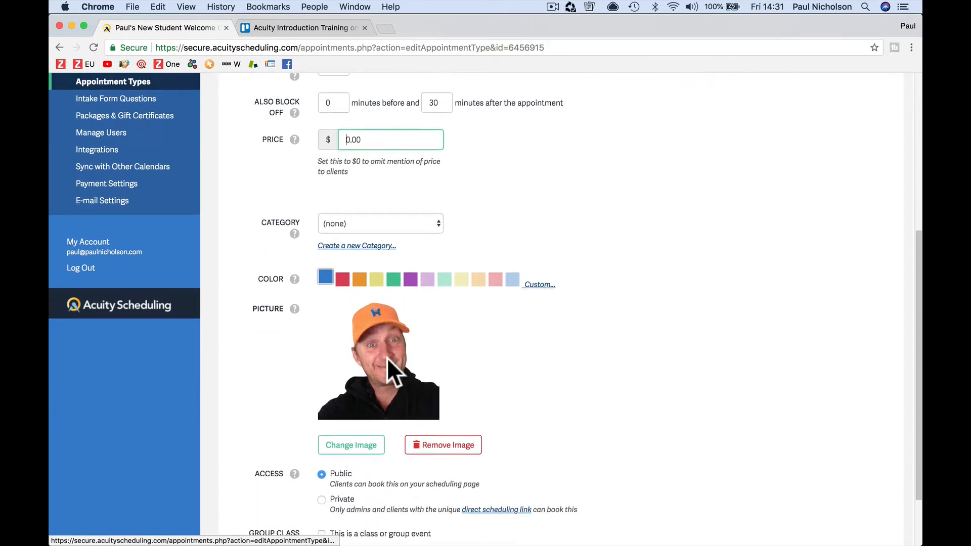
Step: Keep the welcome call's category as (none) and click Update Appointment Type
click(414, 224)
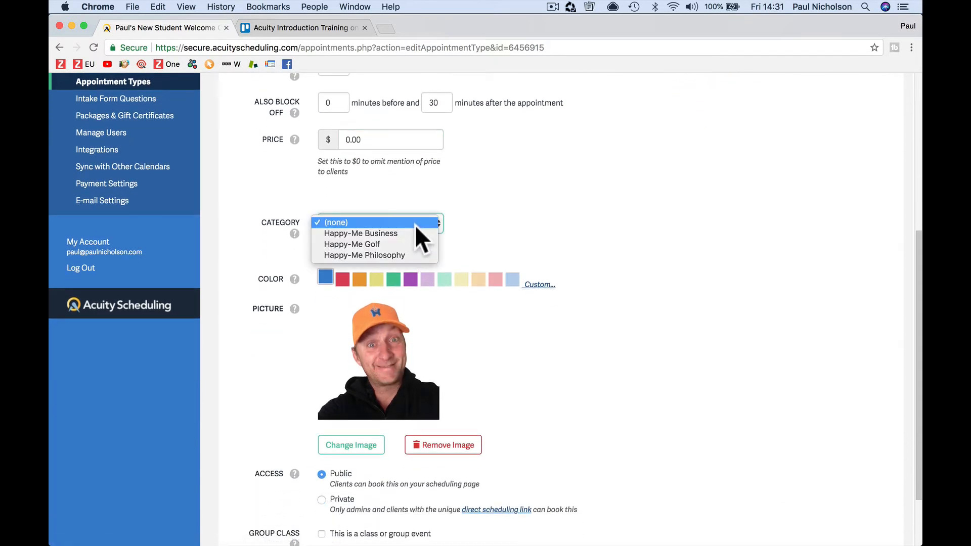
click(487, 224)
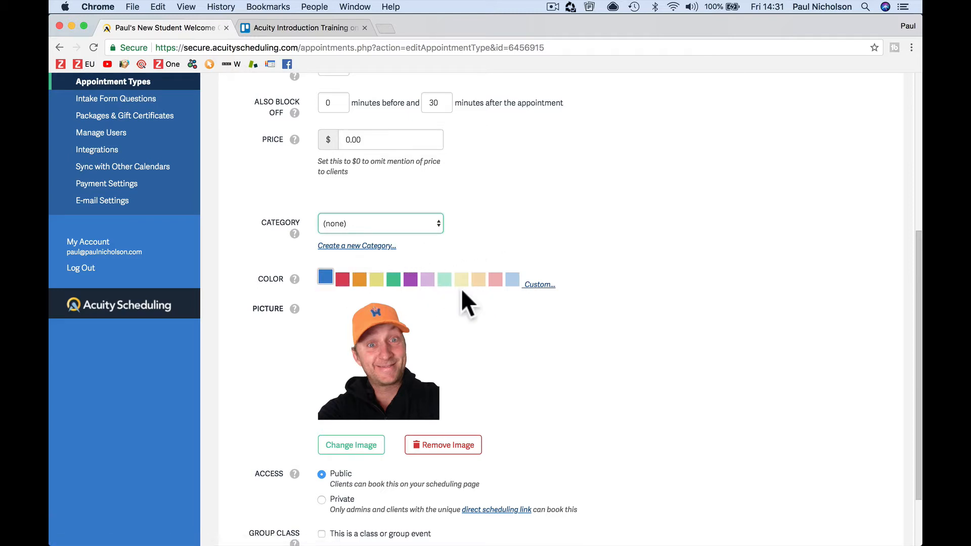
scroll(408, 345, down, 3)
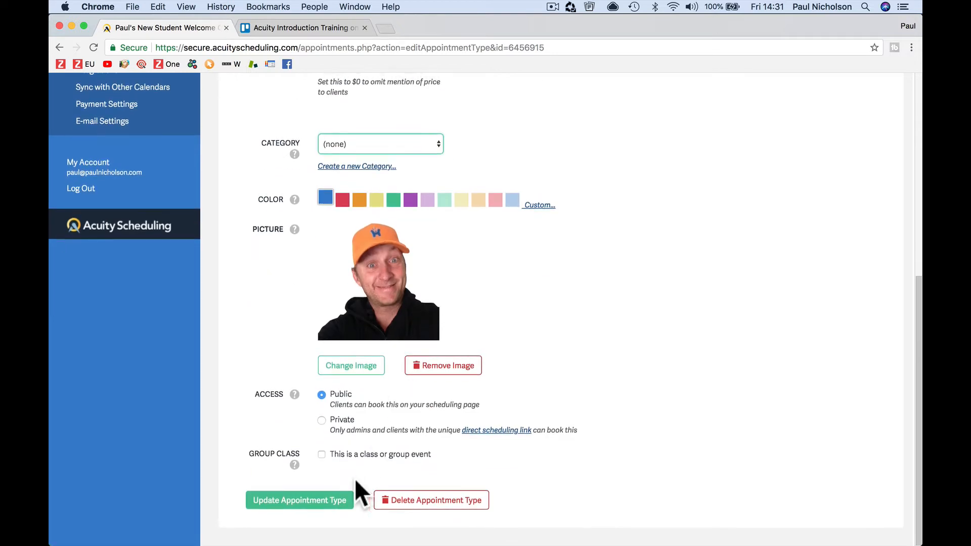
click(322, 506)
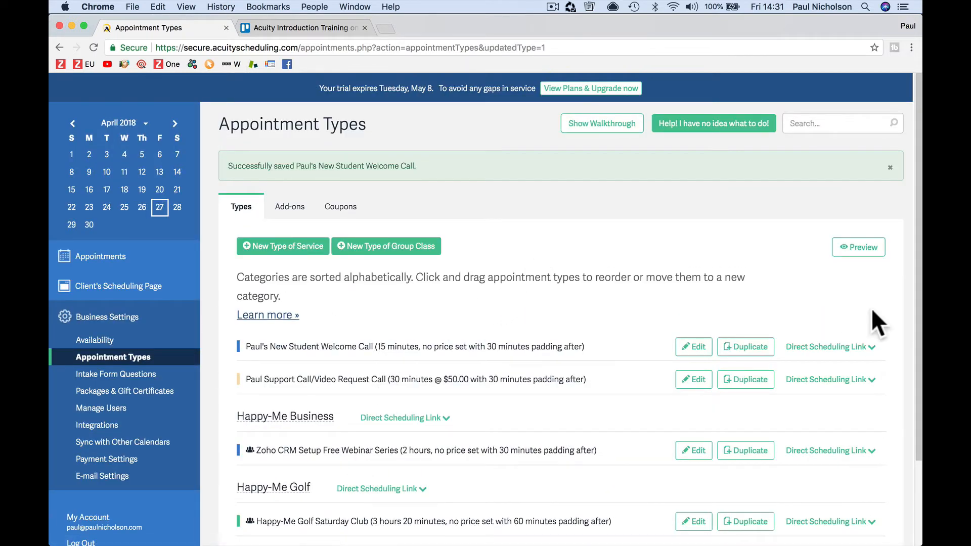
Step: Preview the client scheduling page and try the Support Call/Video Request Call card
click(860, 250)
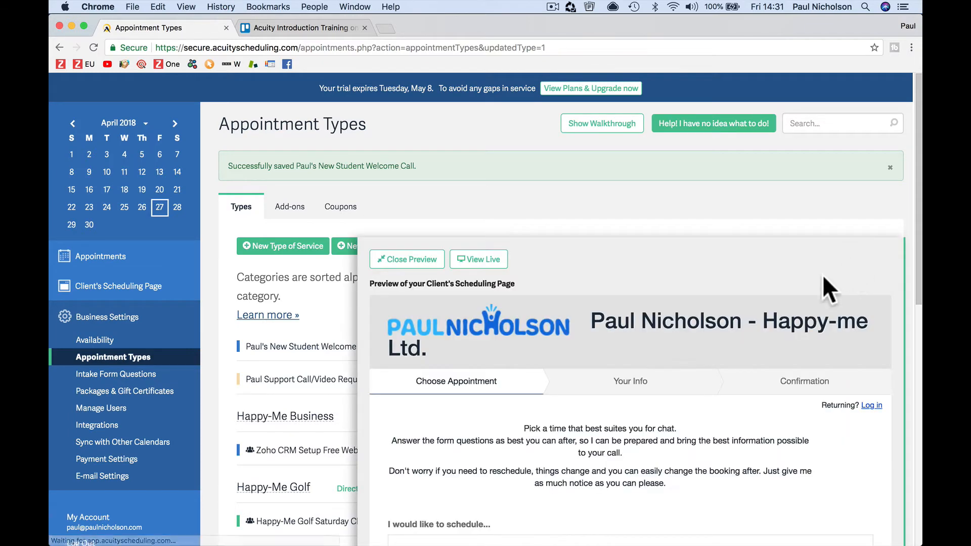
scroll(566, 396, down, 5)
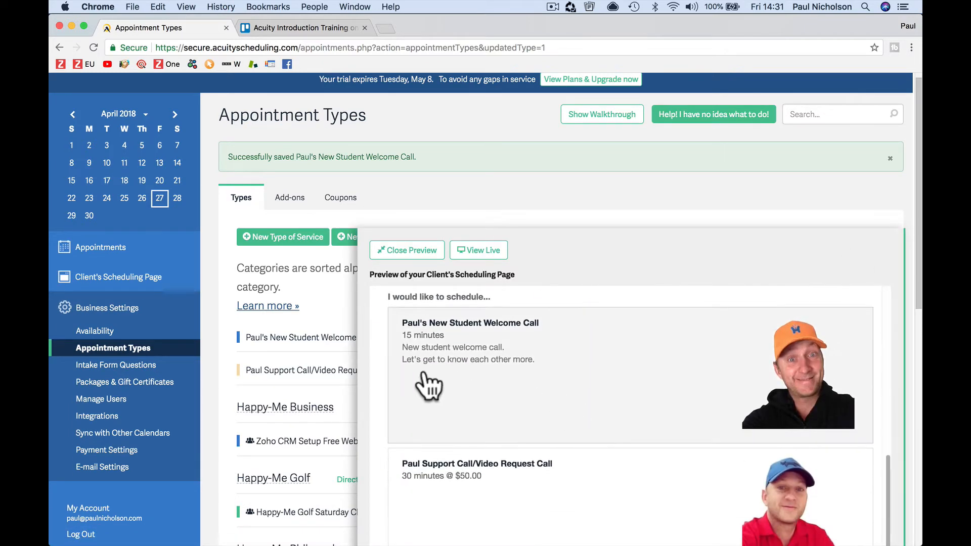
scroll(623, 375, down, 2)
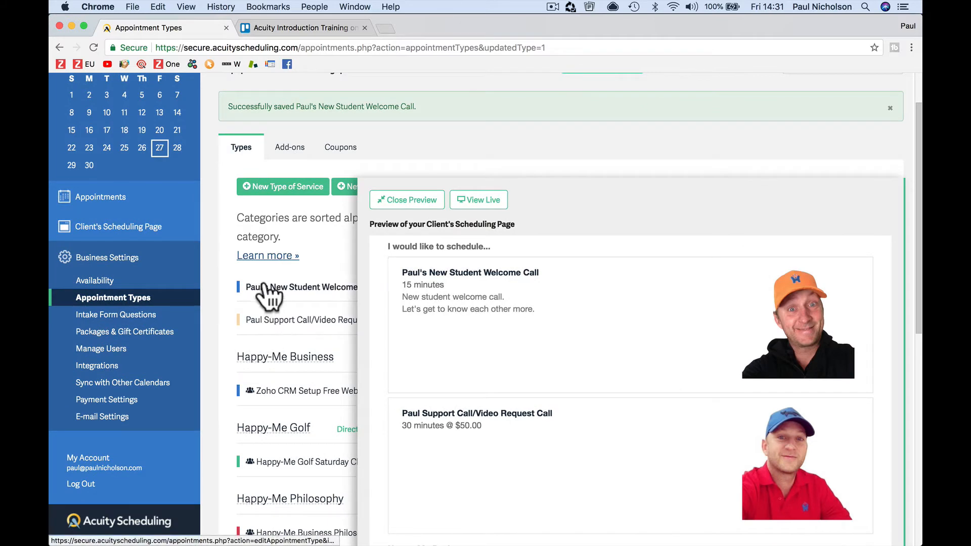
scroll(478, 387, down, 3)
click(503, 386)
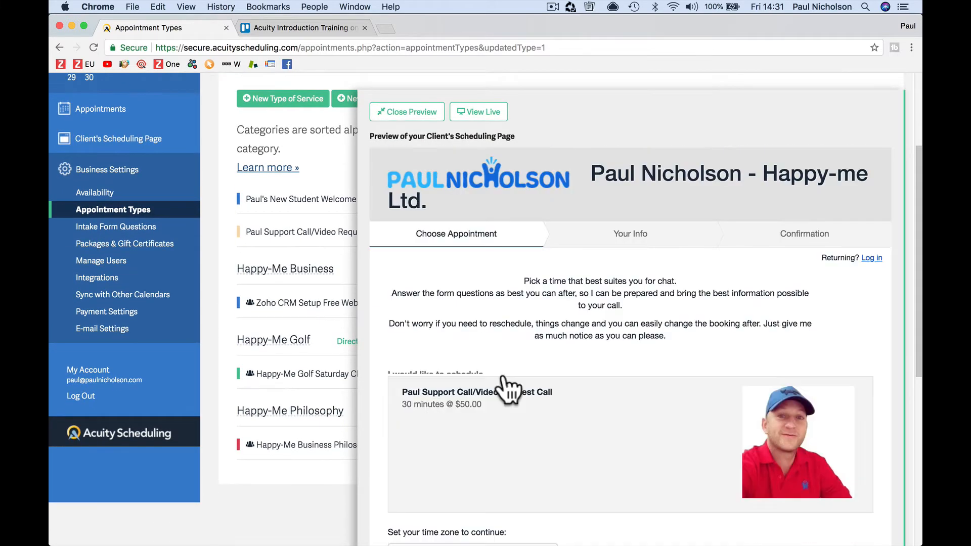
scroll(506, 388, down, 3)
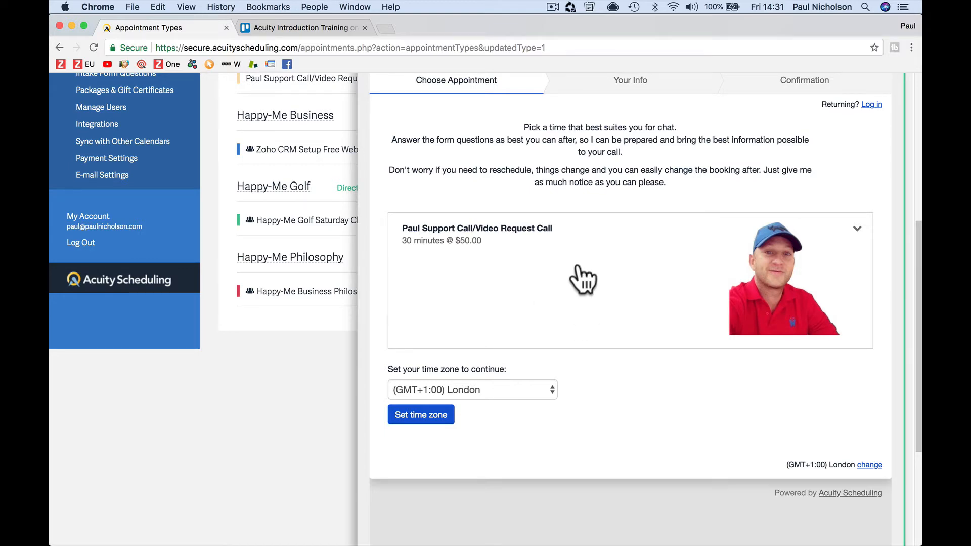
click(579, 266)
Step: Reselect the 30-minute $50.00 support call and keep the (GMT+1:00) London time zone
scroll(580, 277, down, 5)
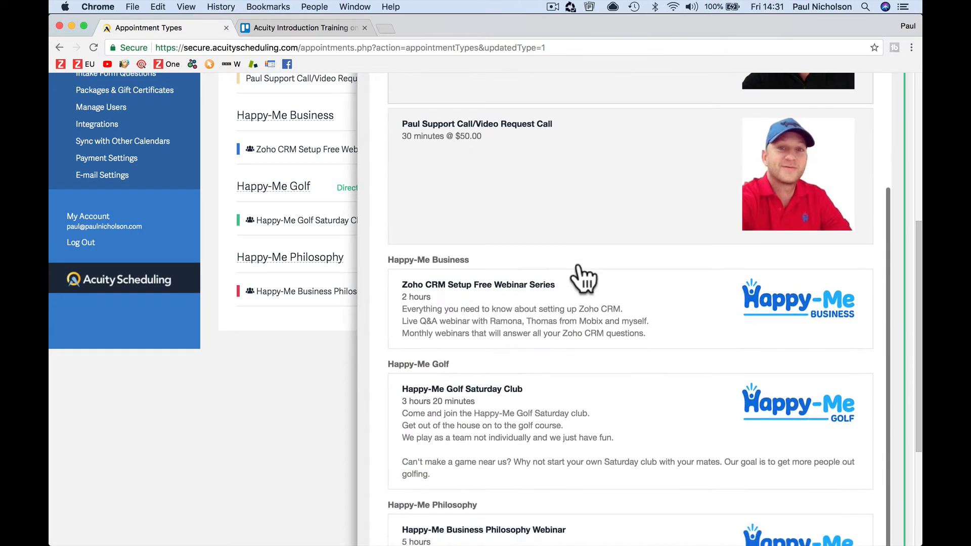
scroll(589, 227, up, 2)
click(588, 217)
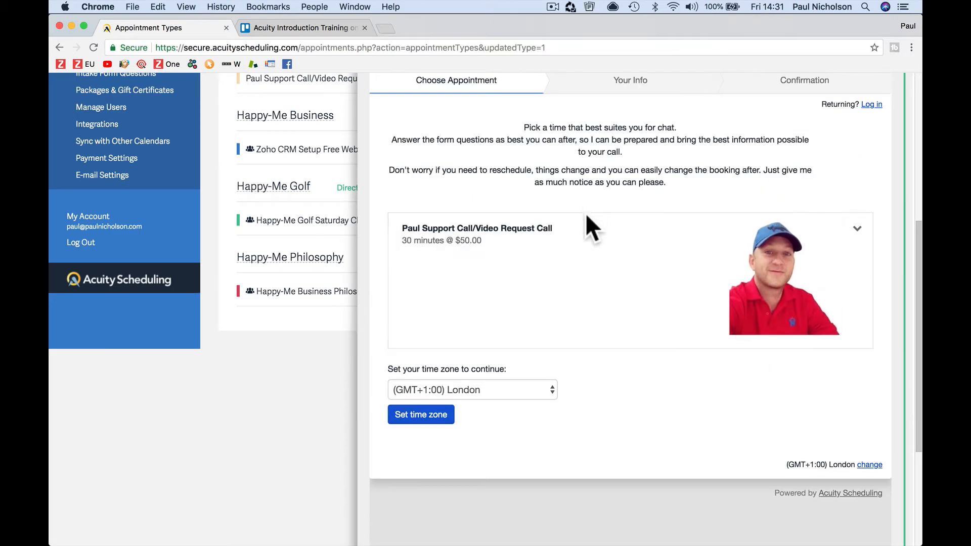
click(520, 390)
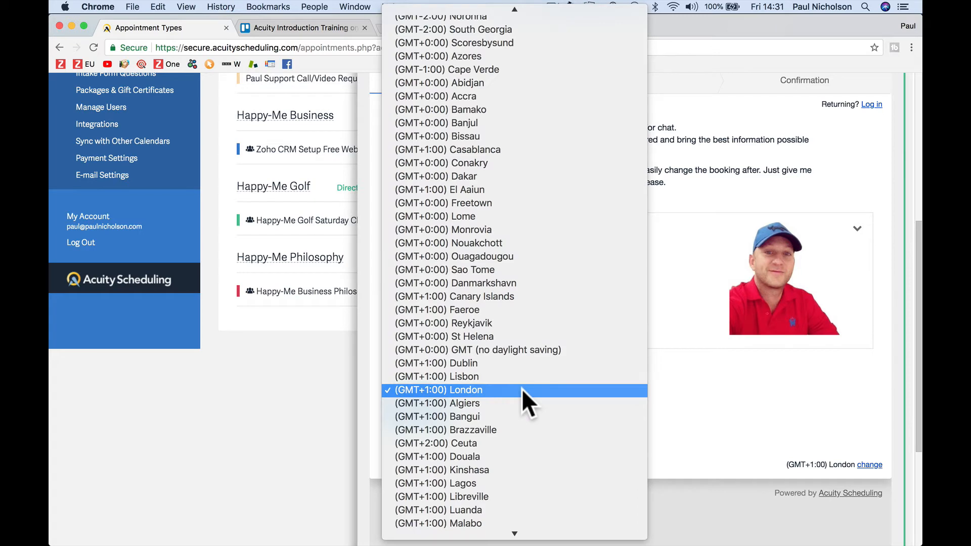
click(521, 389)
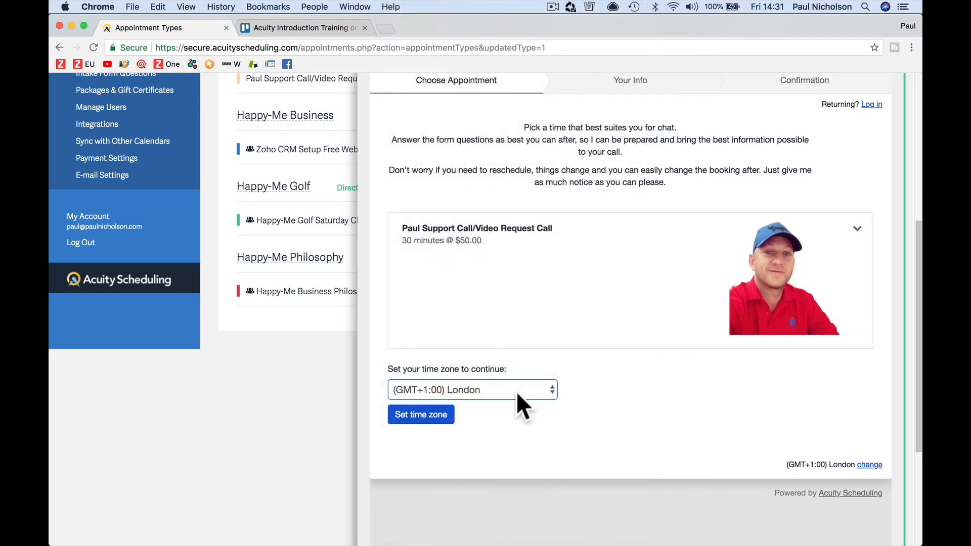
Step: Book the support call preview for Tuesday May 22, 2018 at 6:00pm and continue to client details
click(438, 418)
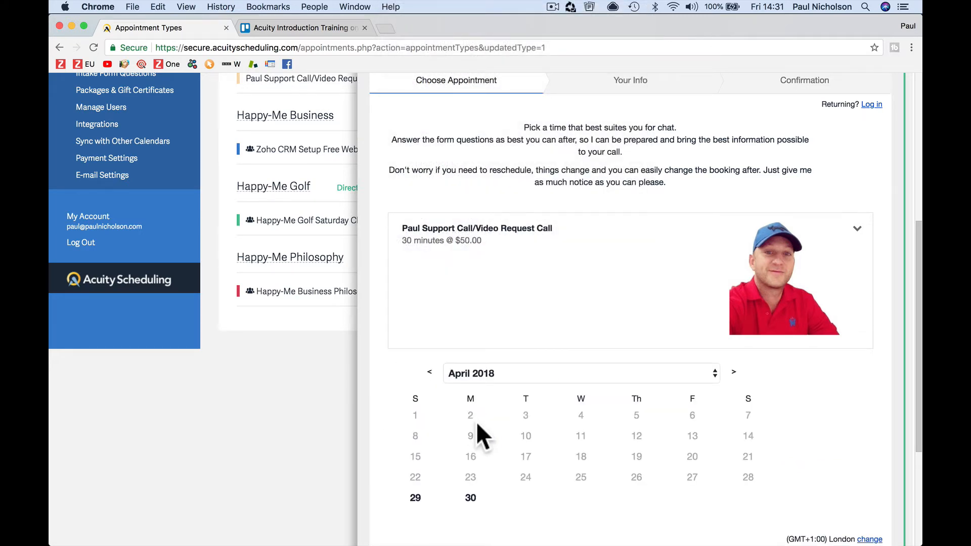
scroll(477, 424, down, 3)
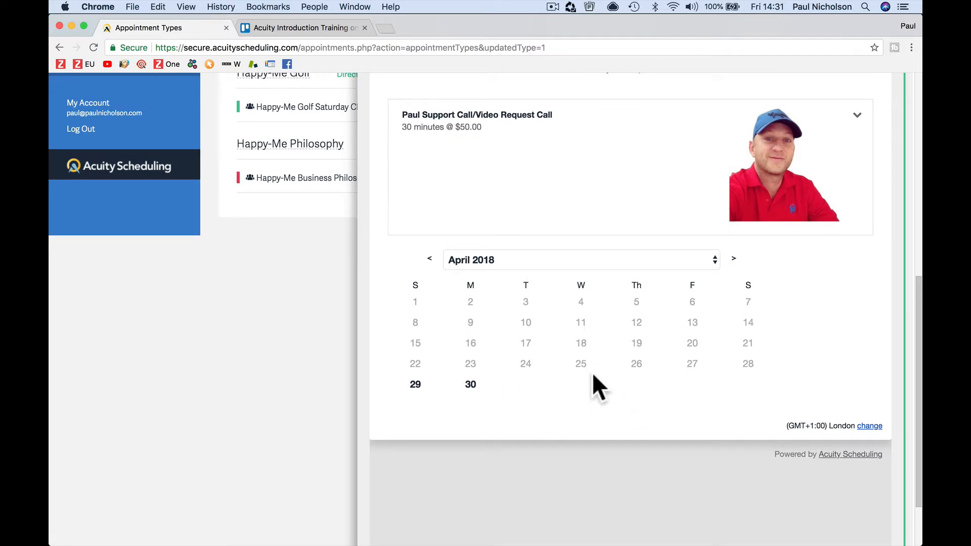
click(733, 260)
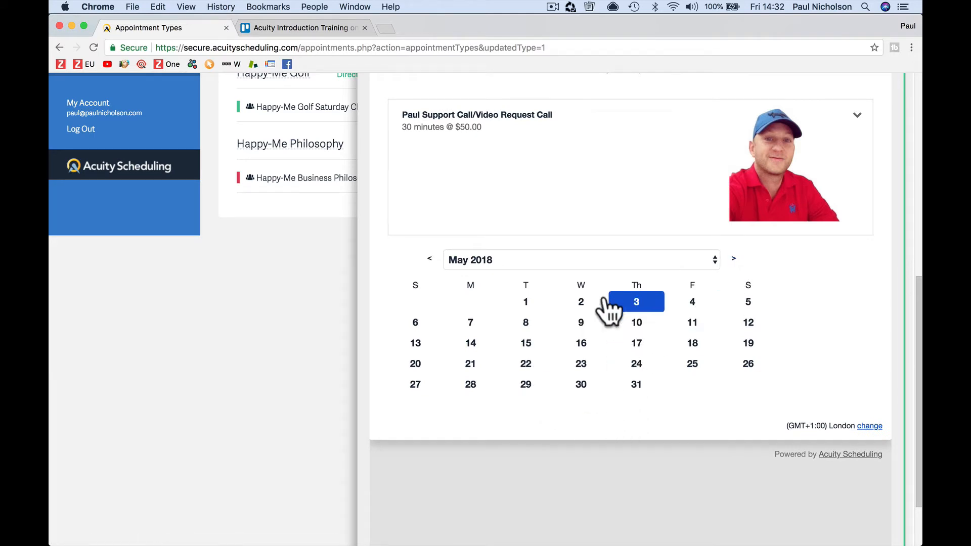
click(638, 327)
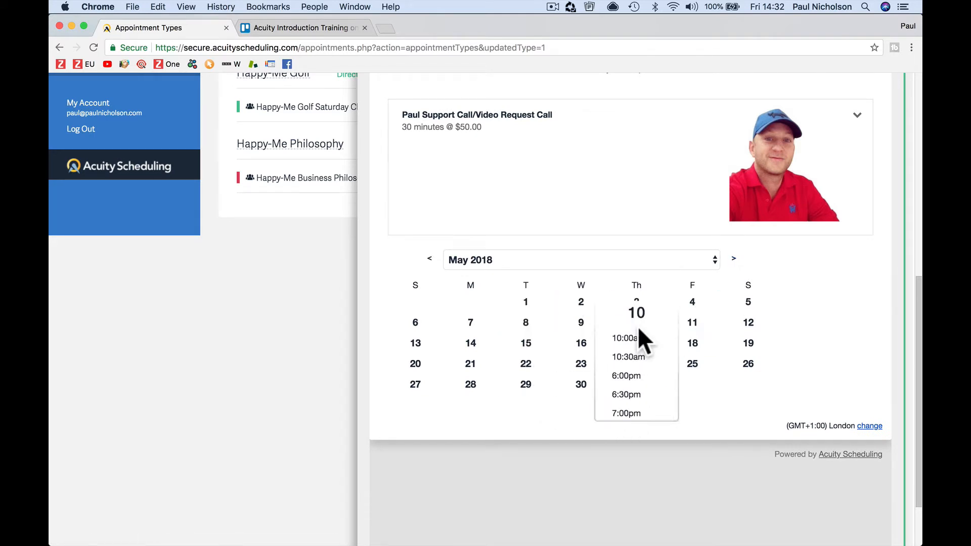
click(589, 344)
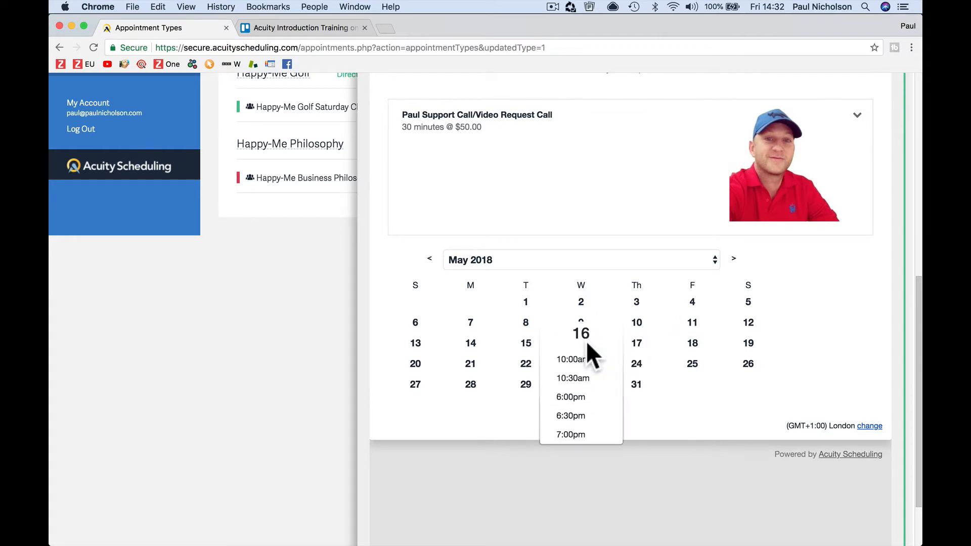
click(524, 367)
click(536, 399)
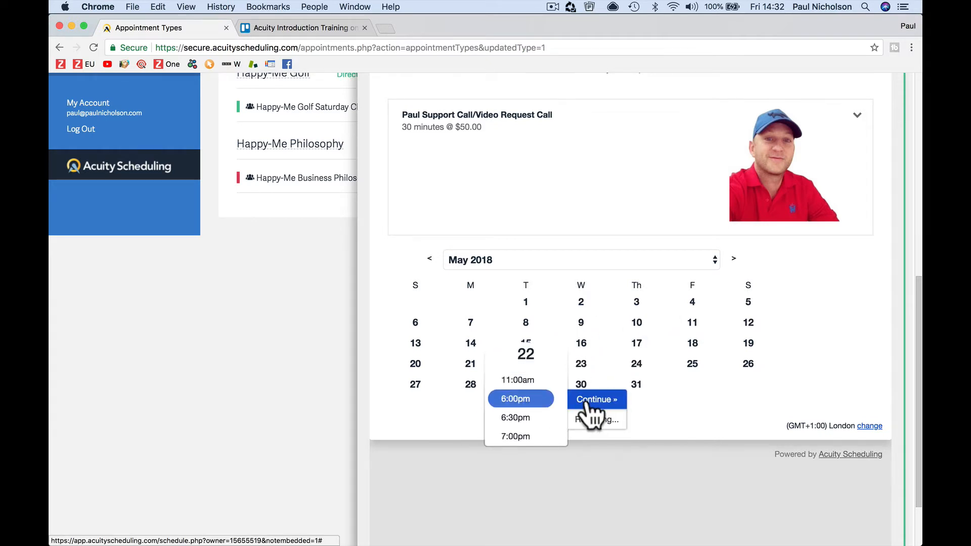
click(589, 401)
scroll(590, 410, down, 5)
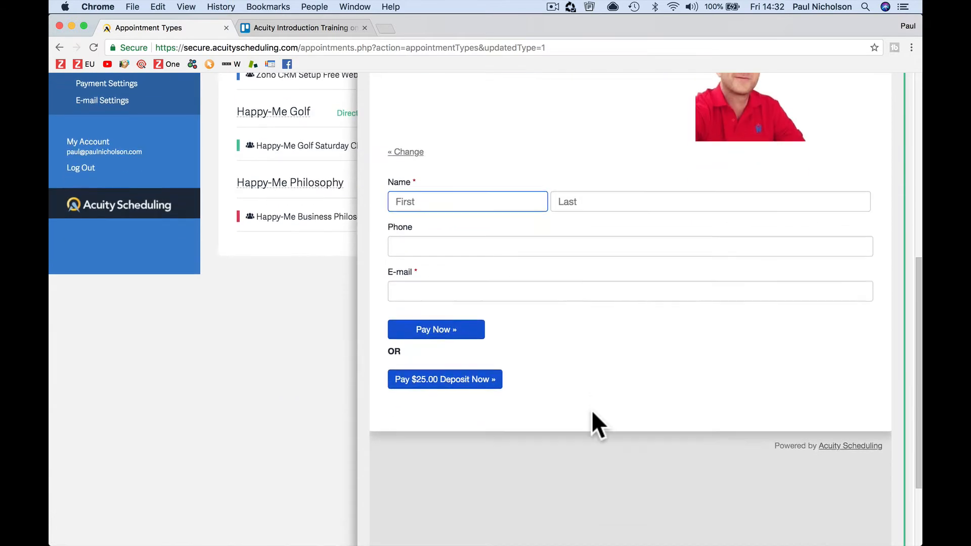
scroll(590, 409, down, 2)
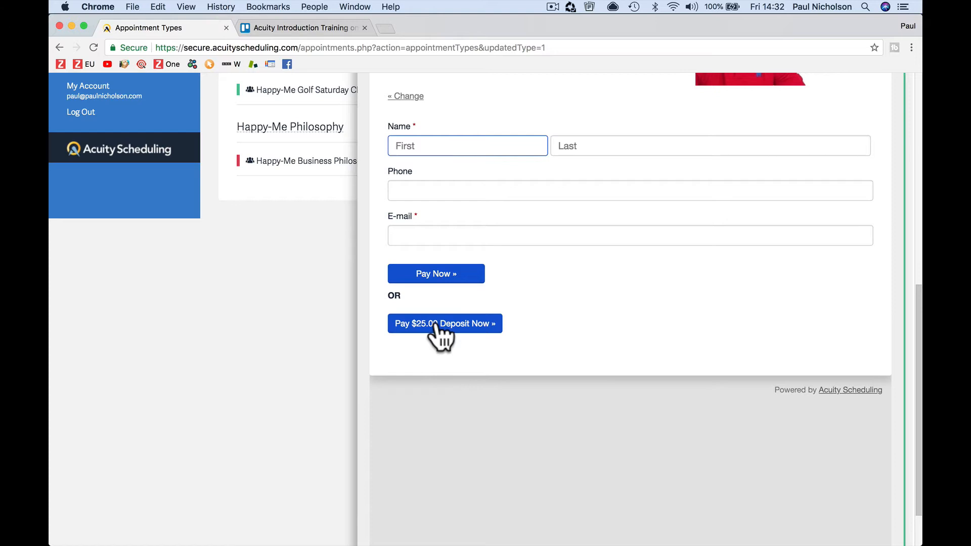
scroll(607, 317, up, 5)
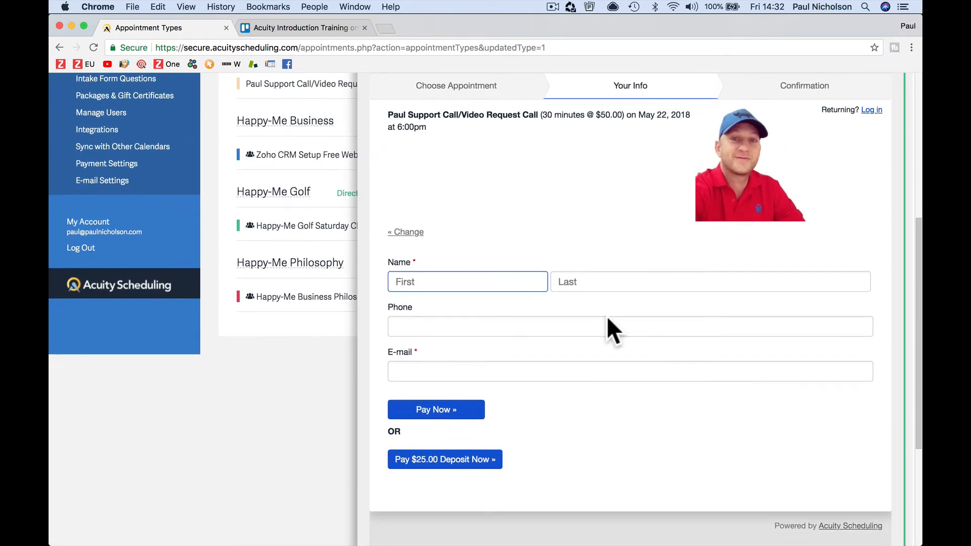
scroll(607, 319, up, 3)
scroll(607, 319, down, 5)
scroll(605, 315, up, 3)
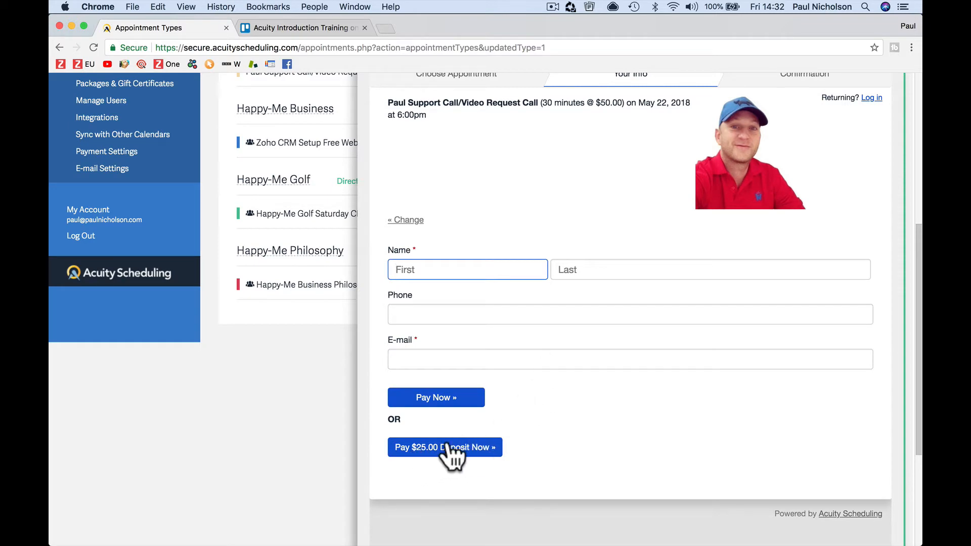
Step: Go back to choosing an appointment and close the scheduling page preview
scroll(514, 223, up, 5)
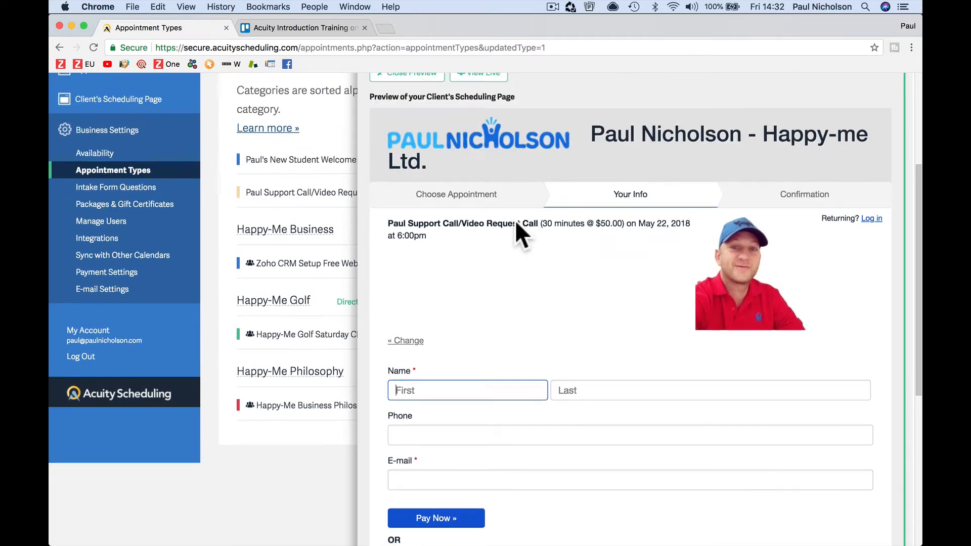
click(480, 205)
scroll(481, 208, up, 5)
scroll(480, 205, up, 2)
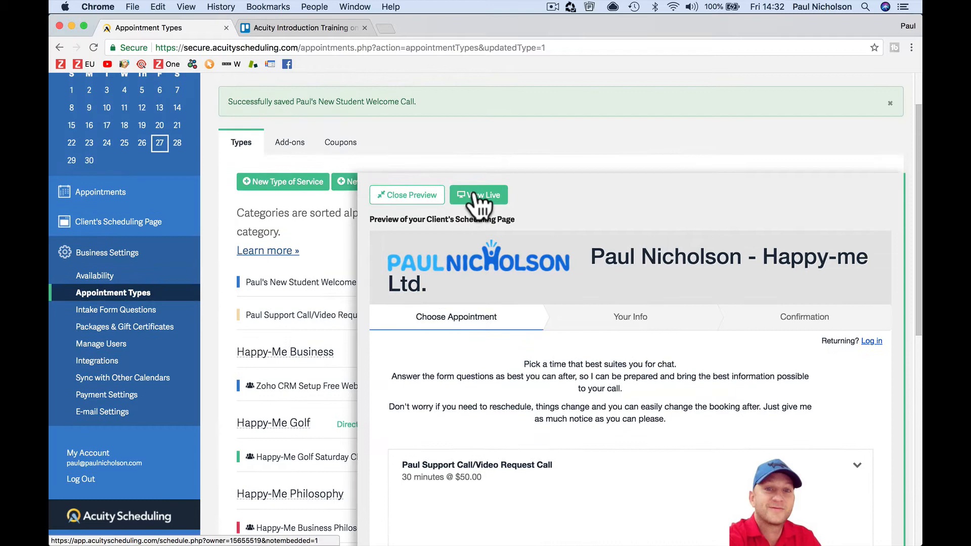
click(410, 196)
Step: Reopen the preview and book the new student welcome call for April 30 at 10:30am
click(858, 182)
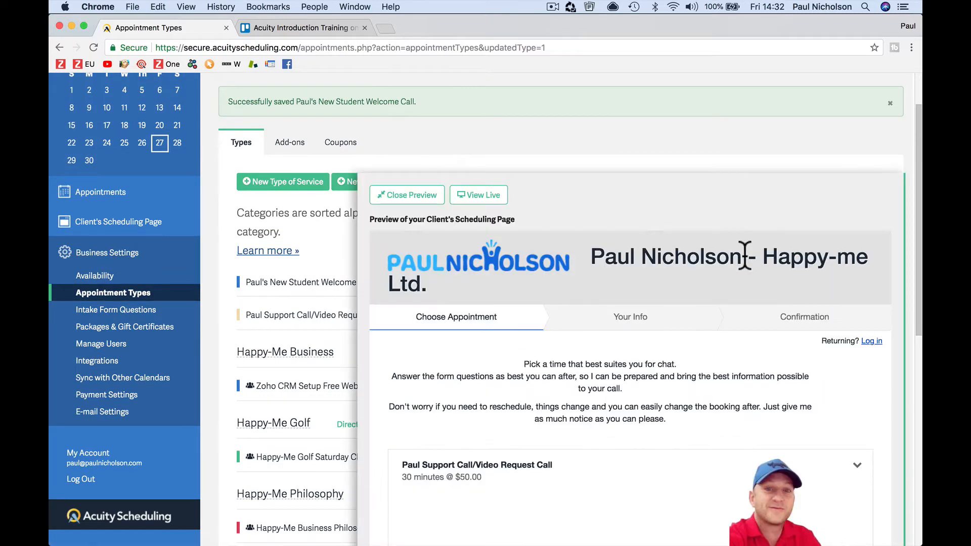
scroll(670, 298, down, 4)
scroll(681, 320, down, 5)
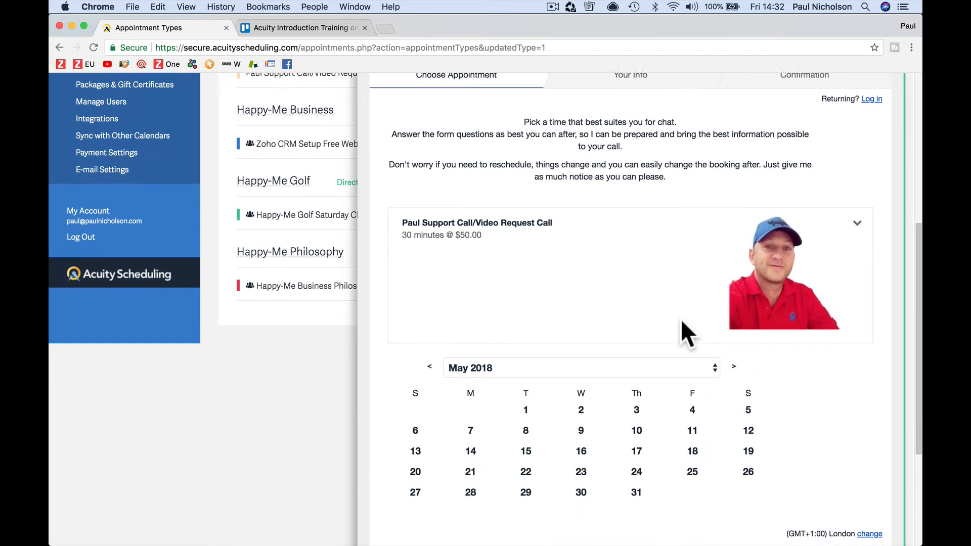
click(853, 256)
click(854, 258)
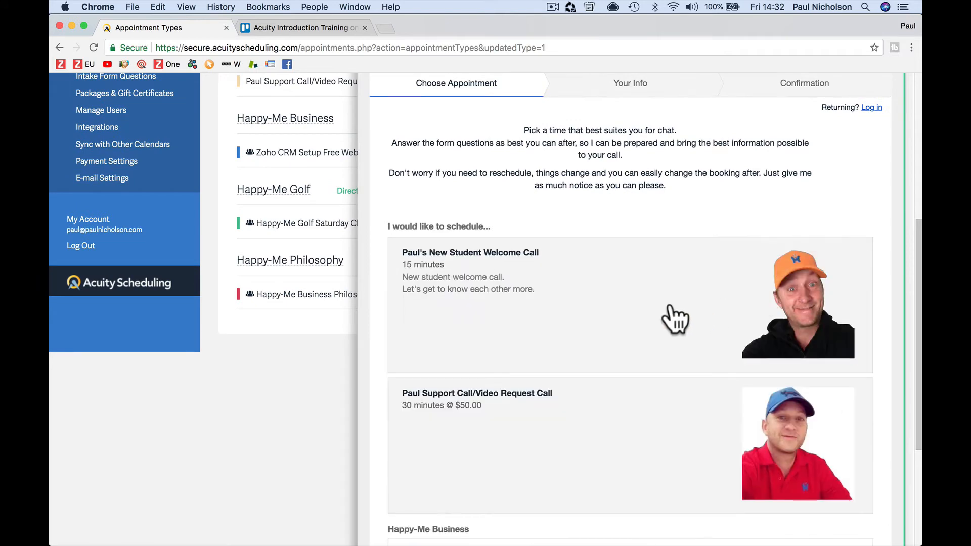
click(515, 297)
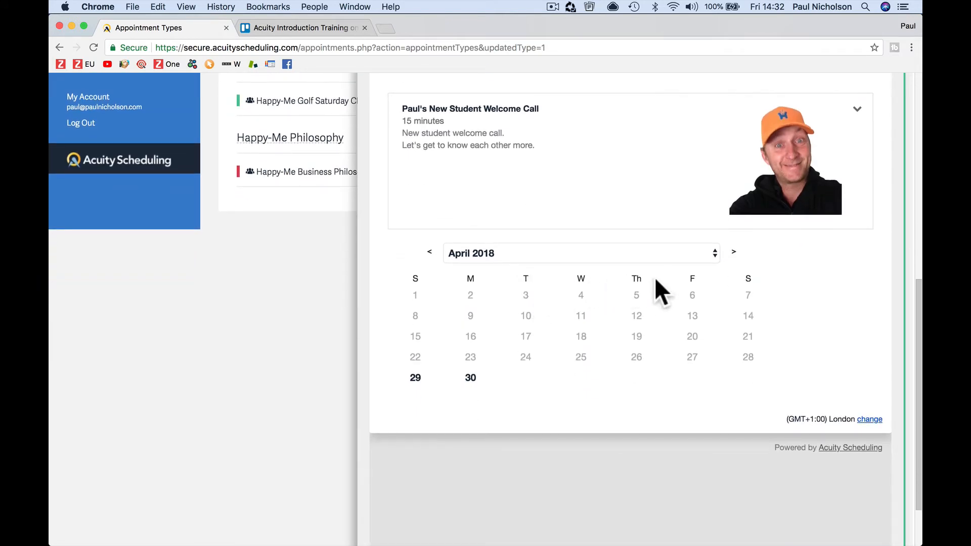
click(476, 379)
click(471, 394)
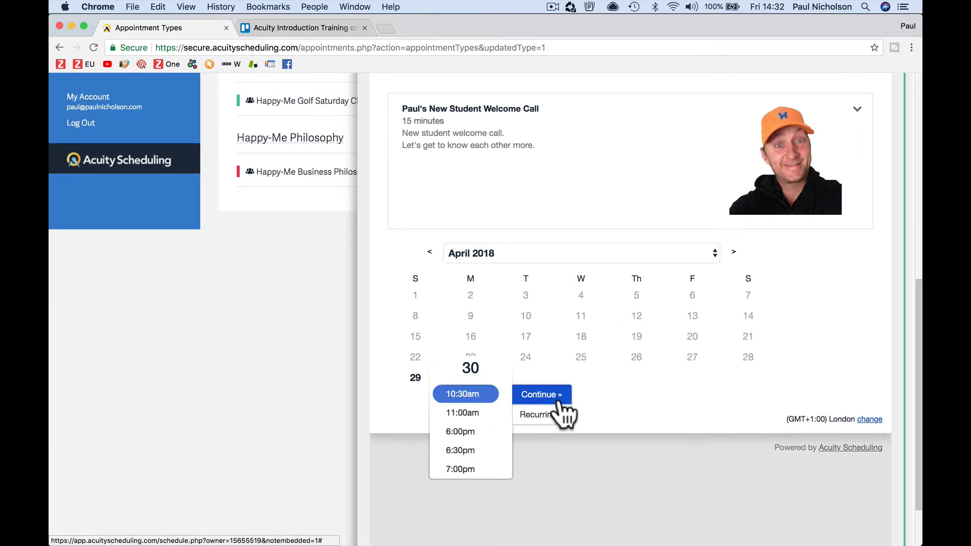
click(545, 397)
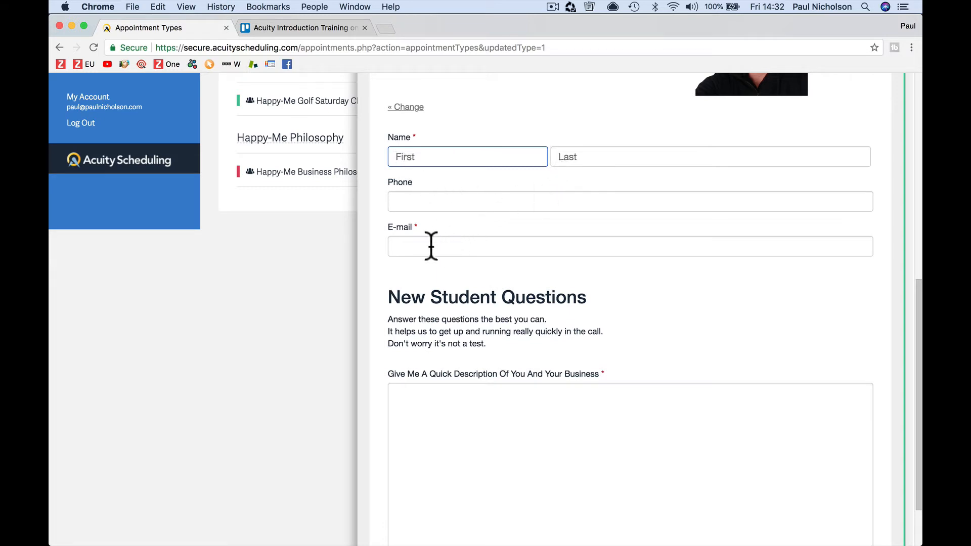
Step: Start on the business description and anything-more-to-know questions in the new student form
scroll(524, 276, down, 5)
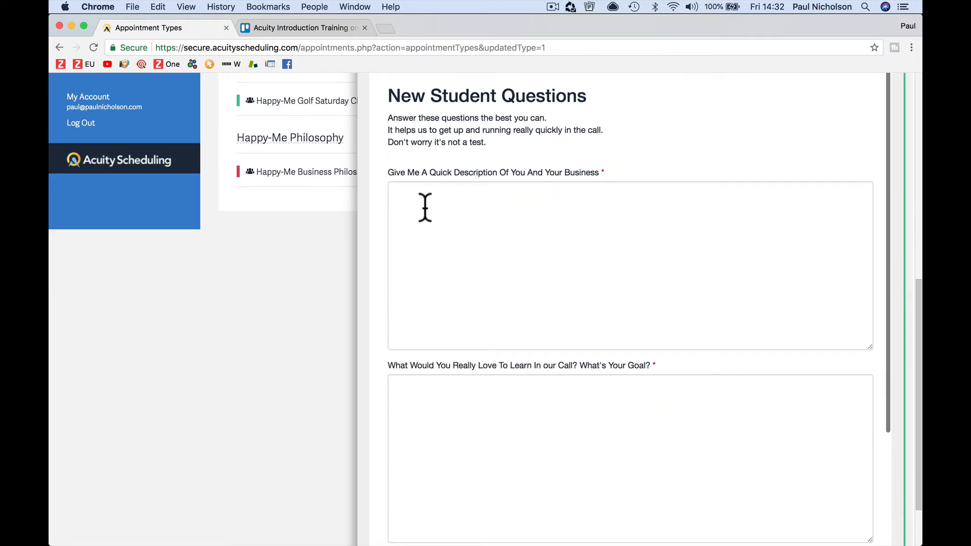
click(518, 215)
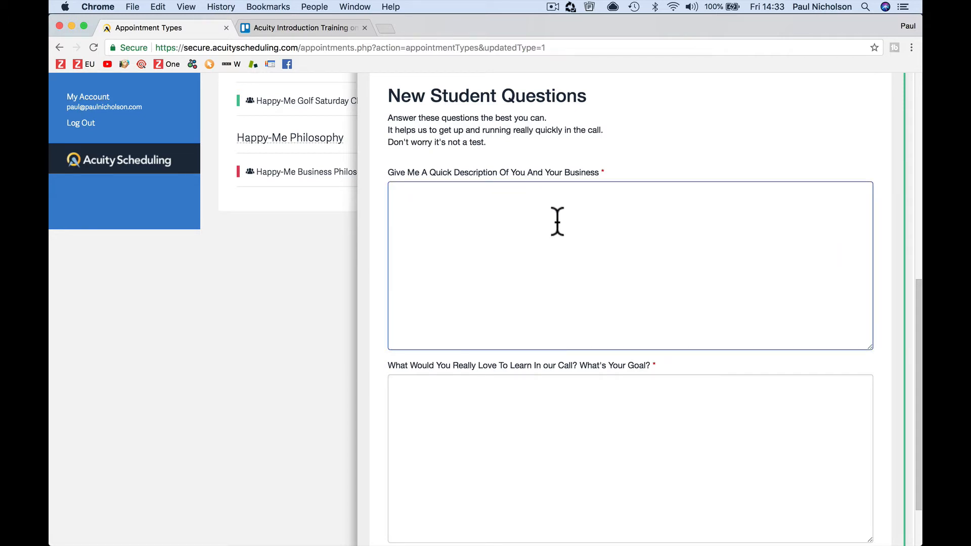
scroll(554, 254, down, 3)
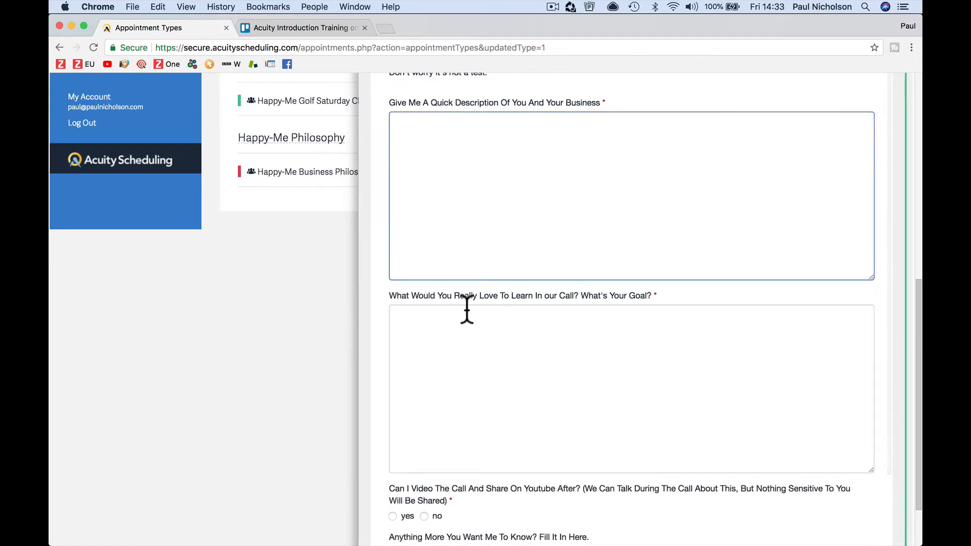
scroll(465, 308, down, 3)
scroll(467, 309, down, 5)
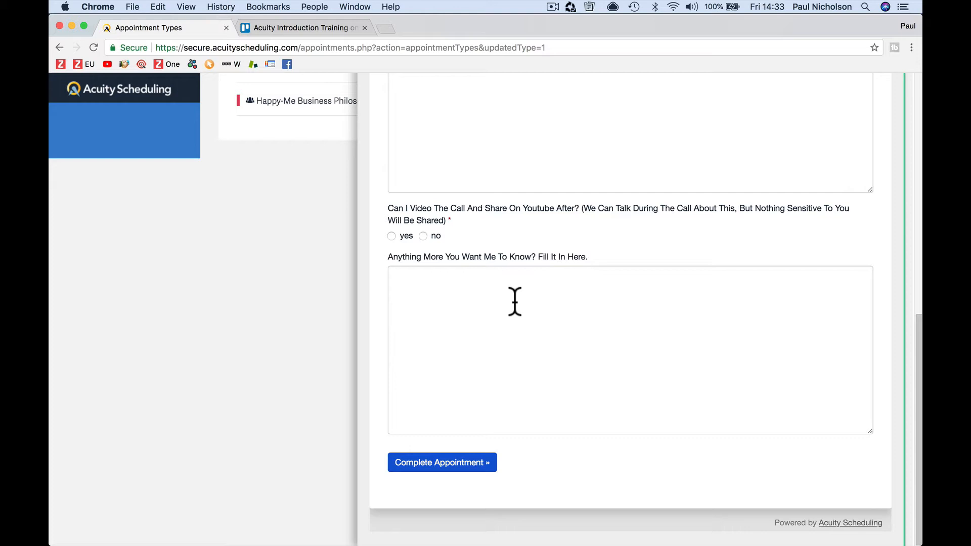
click(508, 298)
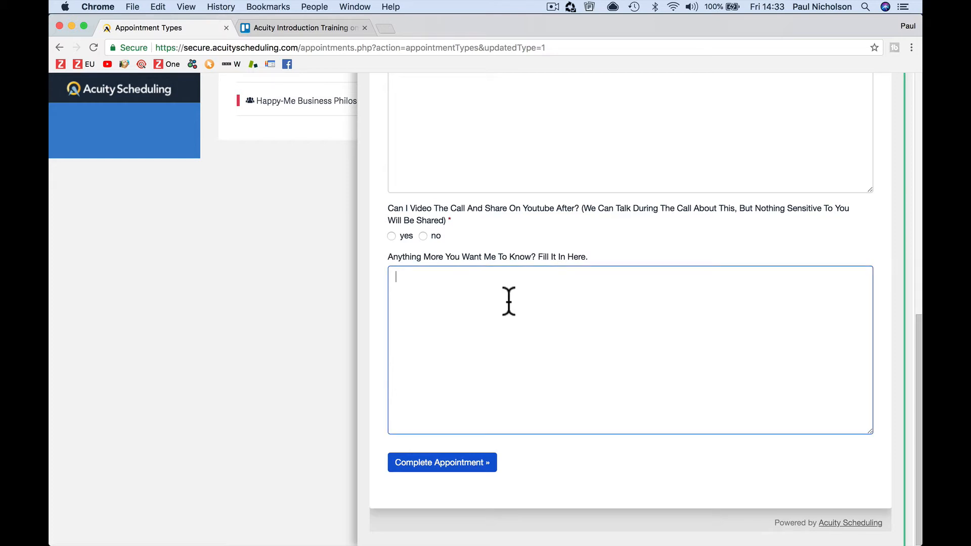
Step: Submit the booking to check the required-field errors, review the fields, and close the preview
click(438, 463)
scroll(492, 370, up, 5)
scroll(529, 241, up, 5)
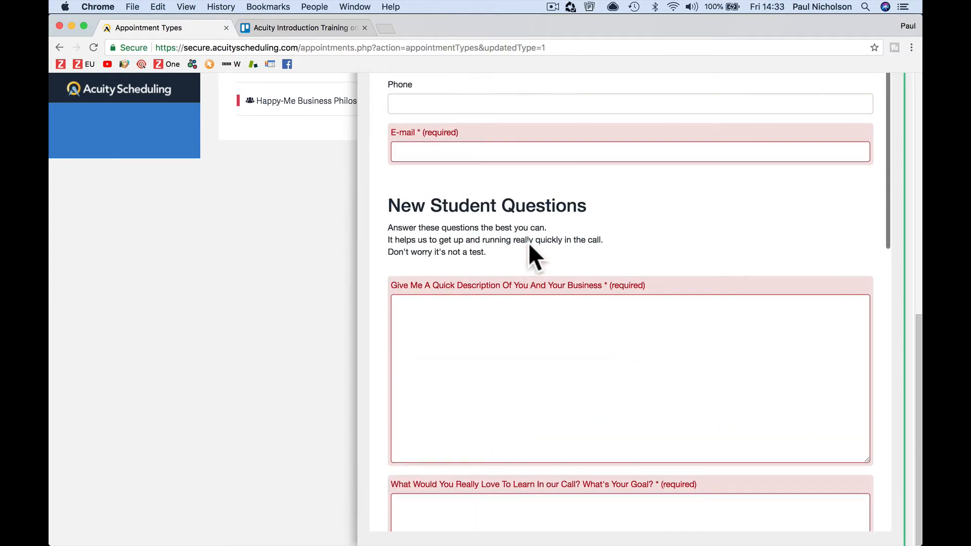
scroll(529, 243, up, 6)
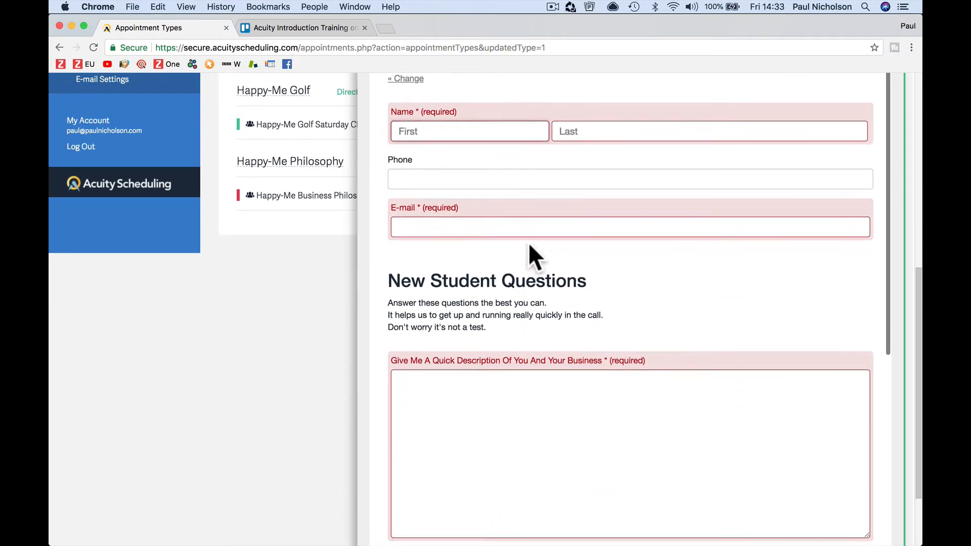
scroll(529, 242, up, 2)
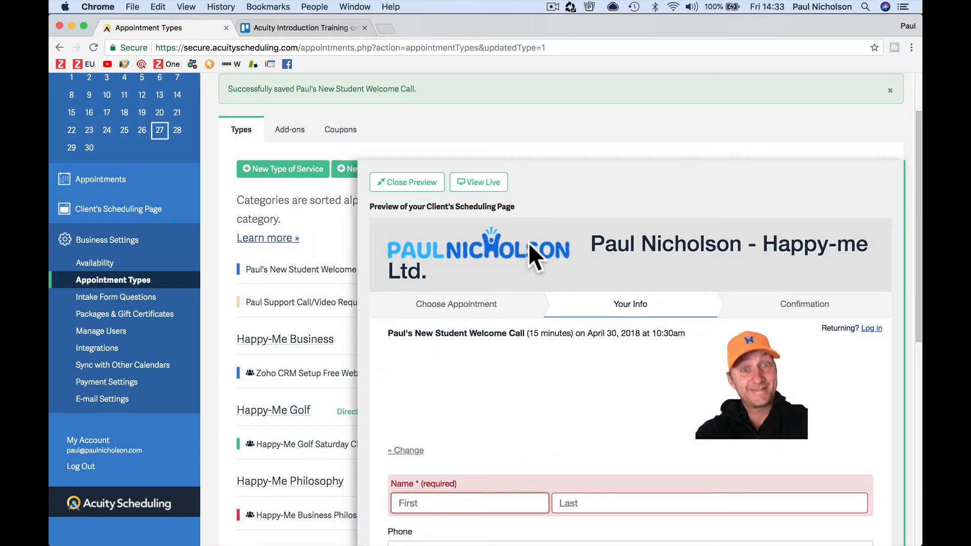
scroll(529, 242, down, 6)
scroll(529, 242, down, 1)
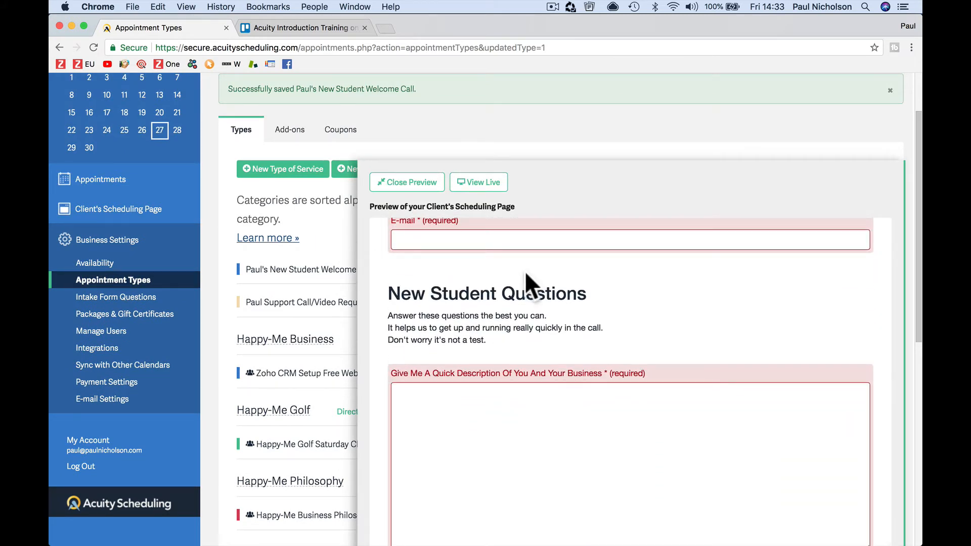
click(400, 184)
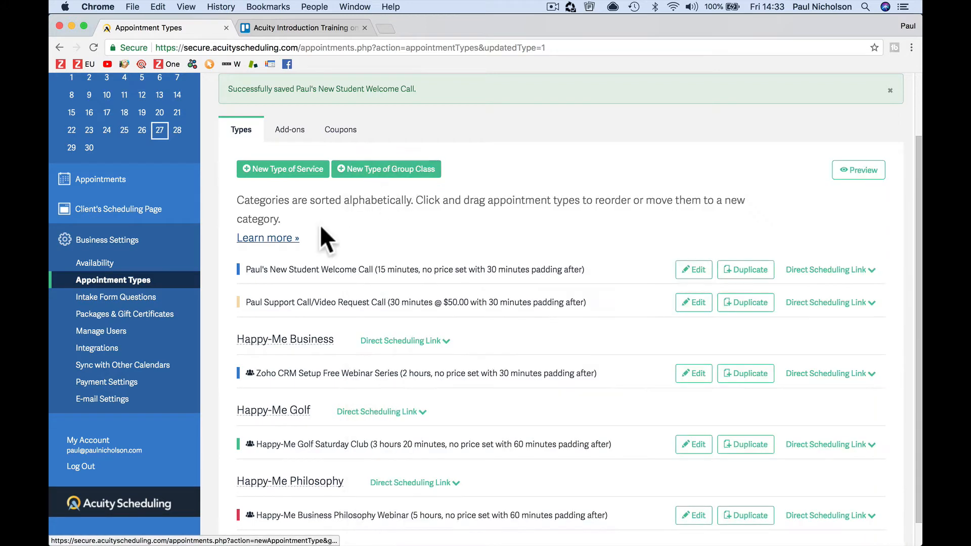
Step: Open the New Student Questions form from Intake Form Questions, scroll through it, and return to the form list
click(131, 298)
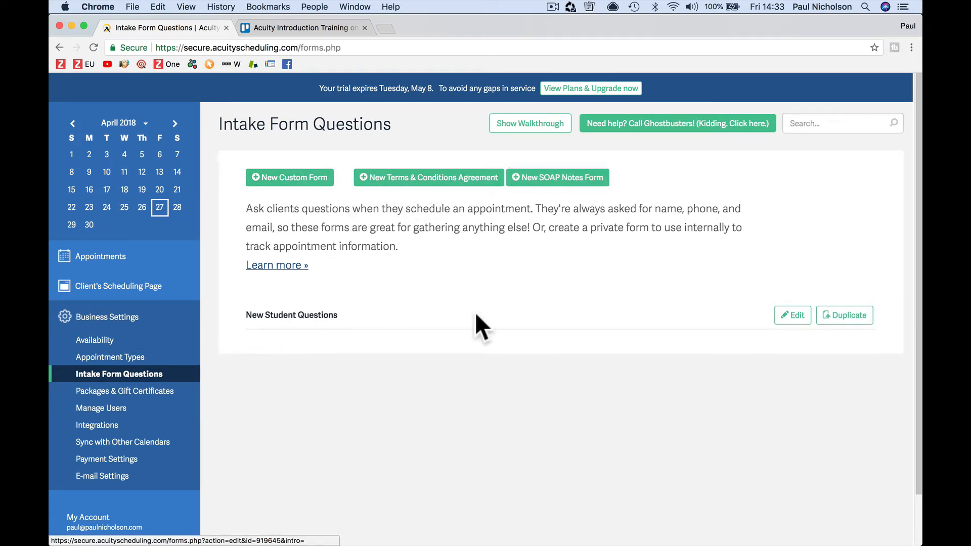
click(781, 314)
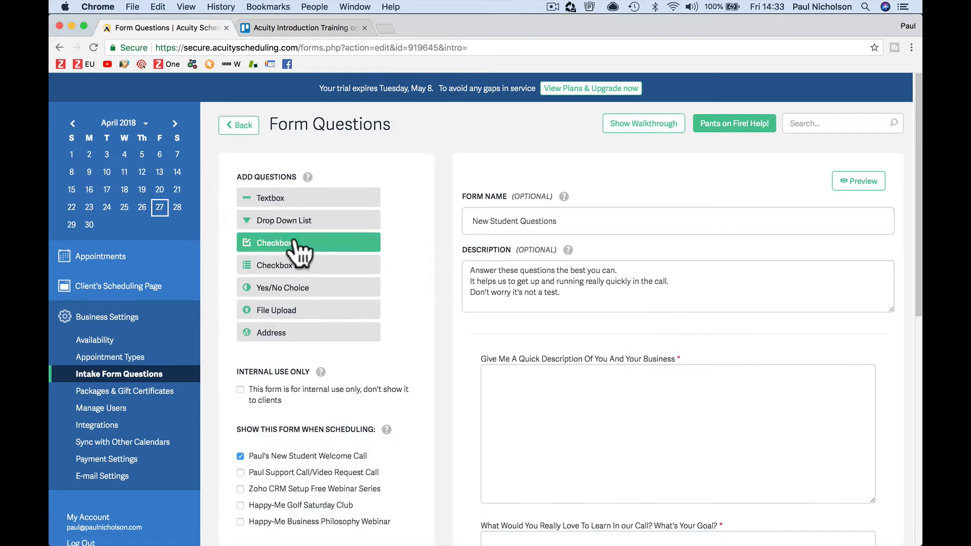
scroll(423, 331, down, 5)
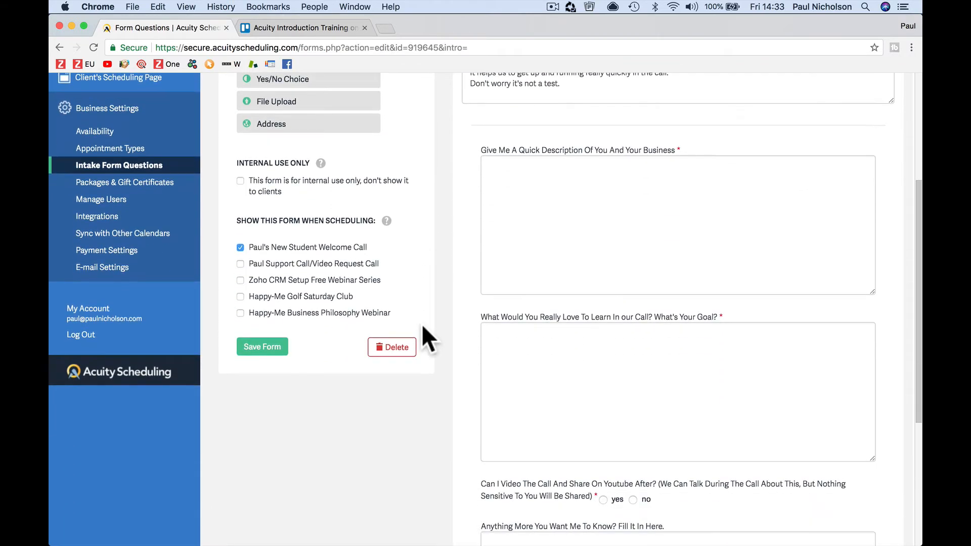
scroll(515, 383, down, 5)
scroll(516, 384, up, 10)
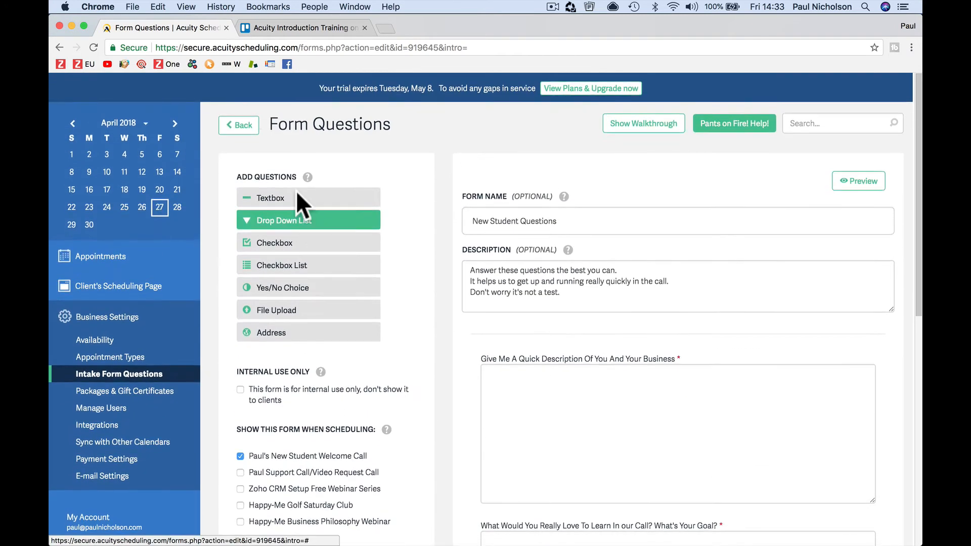
click(238, 125)
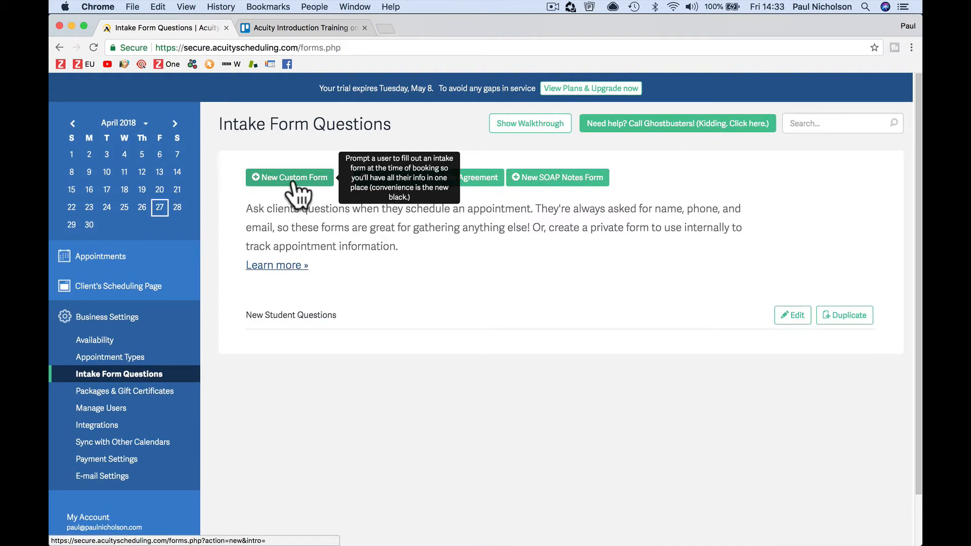
Step: Create a custom intake form 'Customer Address Form' described as 'Book appointment address' and save it
click(296, 184)
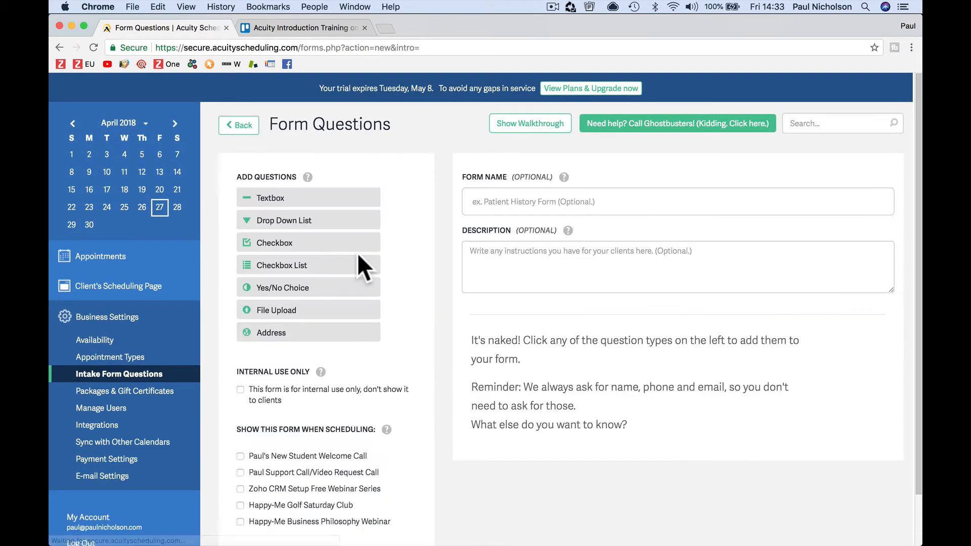
click(481, 208)
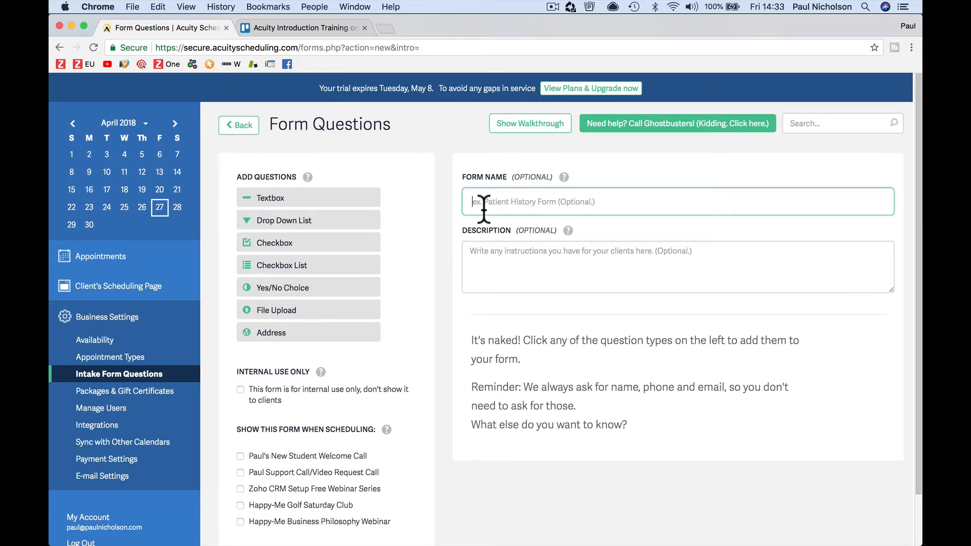
text(Customer Address Form)
key(Tab)
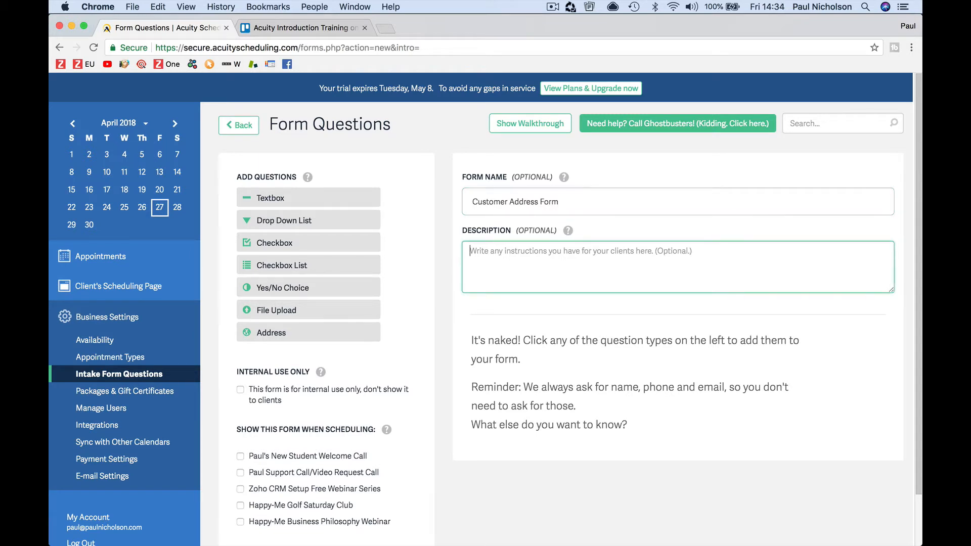
text(W)
key(BackSpace)
text(Boo)
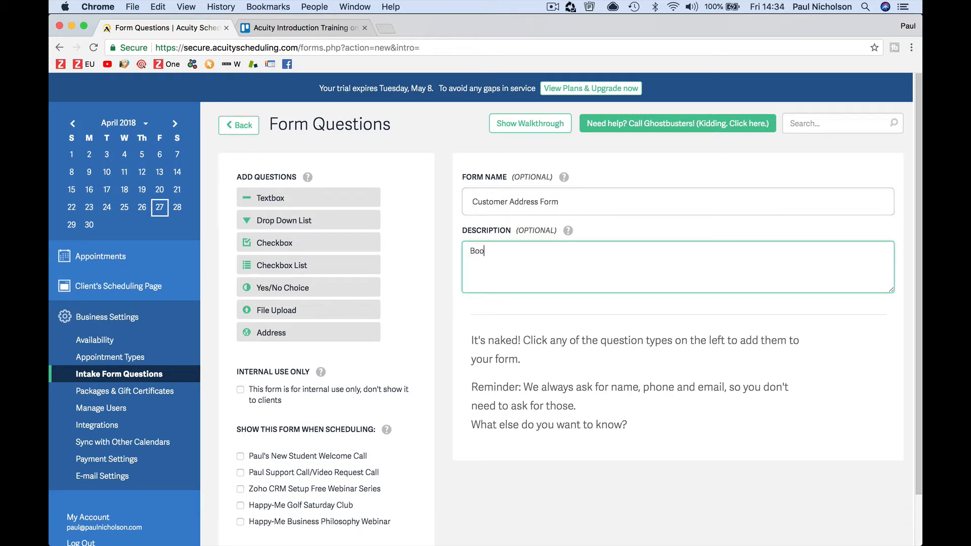
text(k appointment address.)
scroll(521, 341, down, 3)
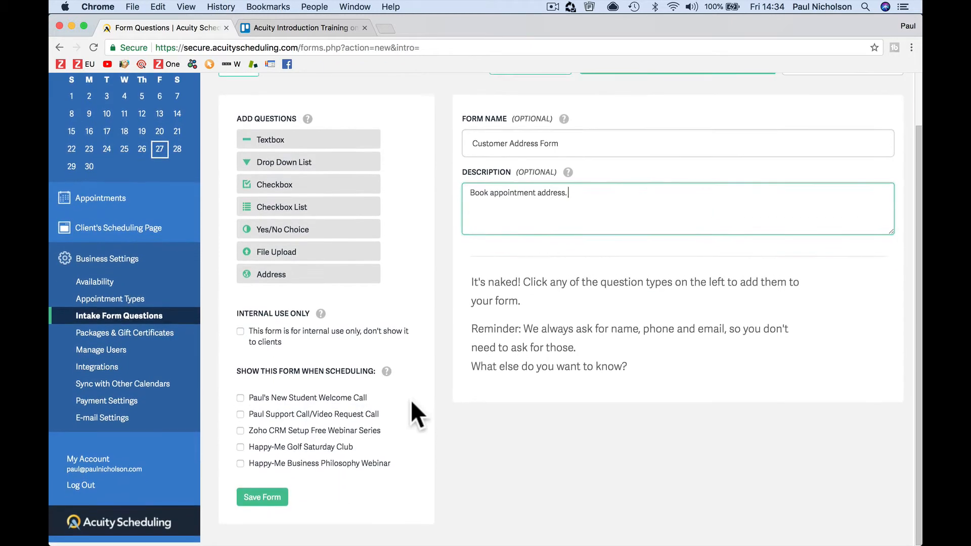
click(271, 498)
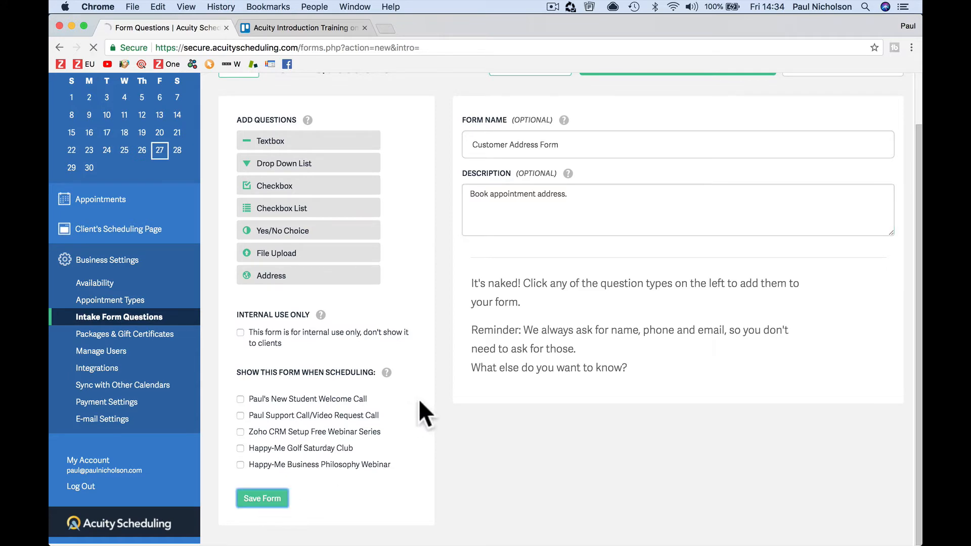
scroll(508, 365, down, 5)
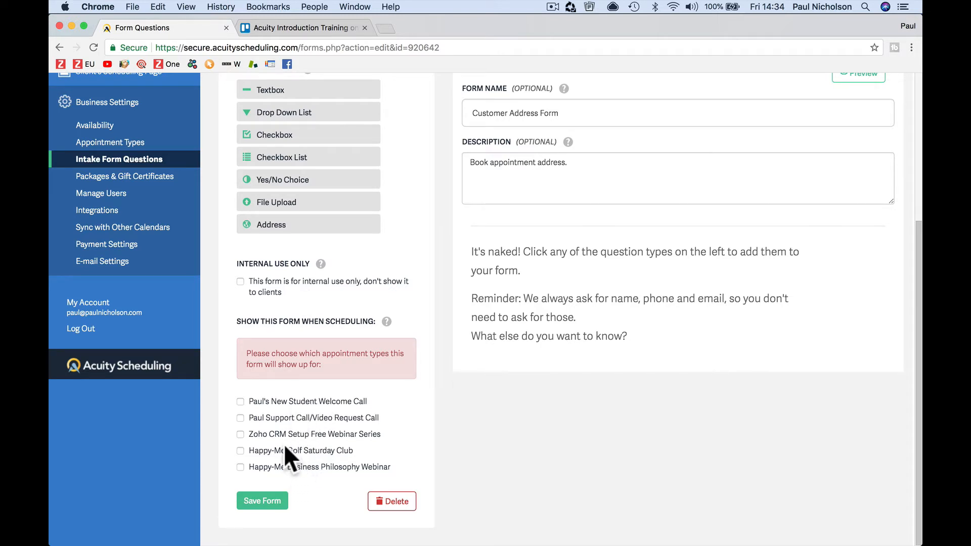
Step: Show the form for Support Call/Video Request bookings instead of new student welcome calls
click(294, 402)
click(326, 402)
click(322, 418)
scroll(378, 418, up, 3)
scroll(378, 416, down, 2)
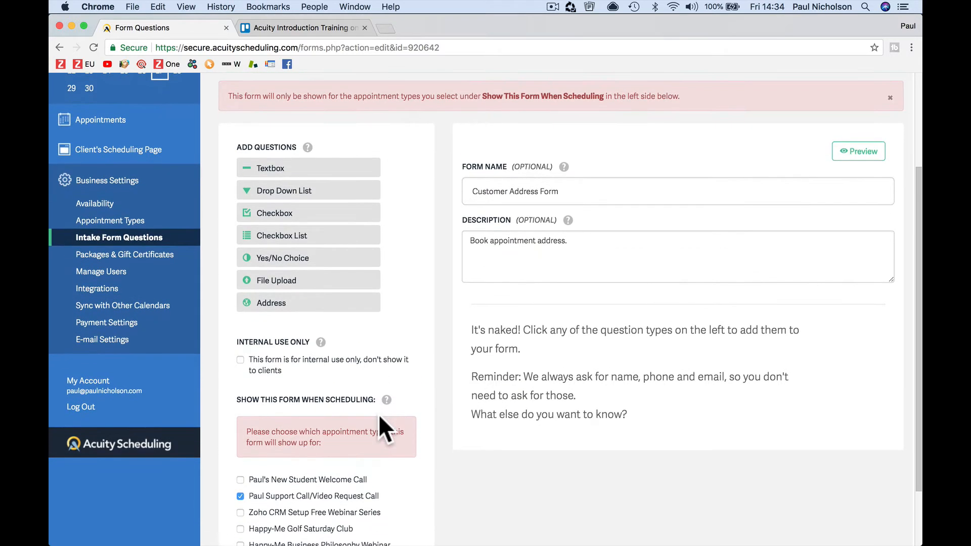
Step: Add a required address question 'Service Location Request' and save the question and form
click(277, 304)
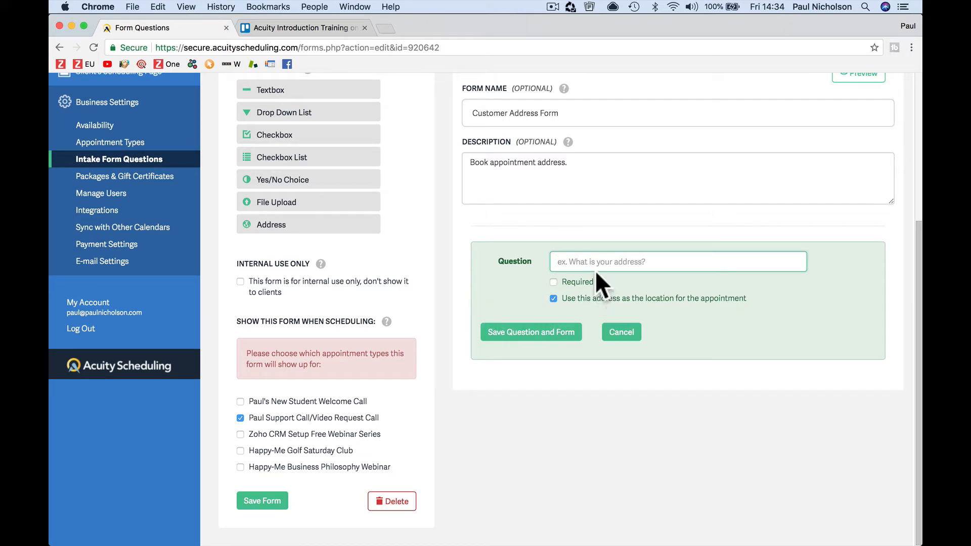
text(Service Location Rw)
click(554, 283)
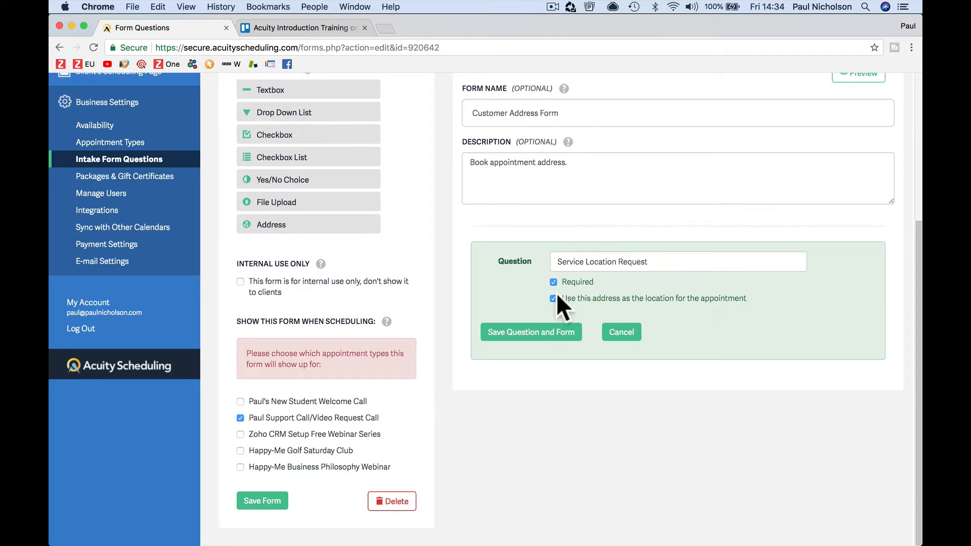
click(545, 331)
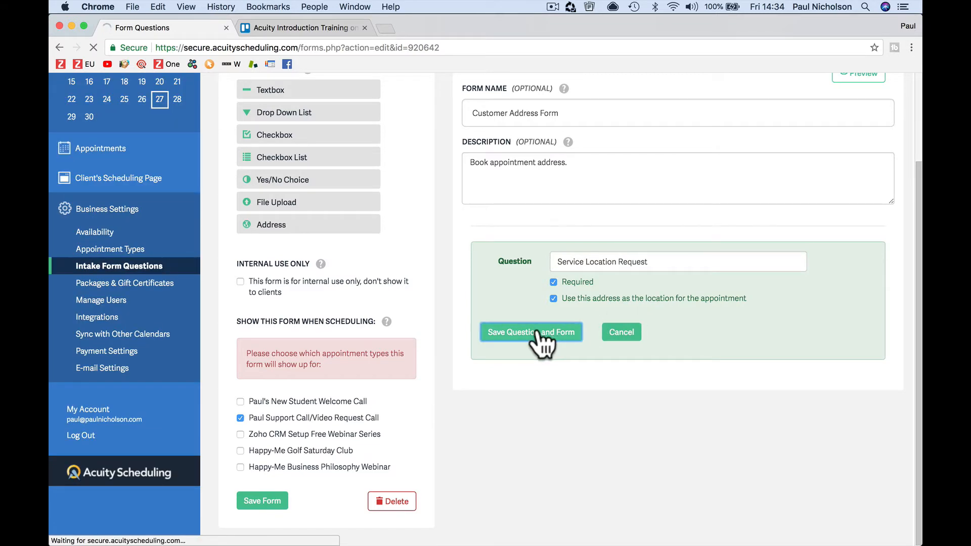
scroll(367, 297, down, 3)
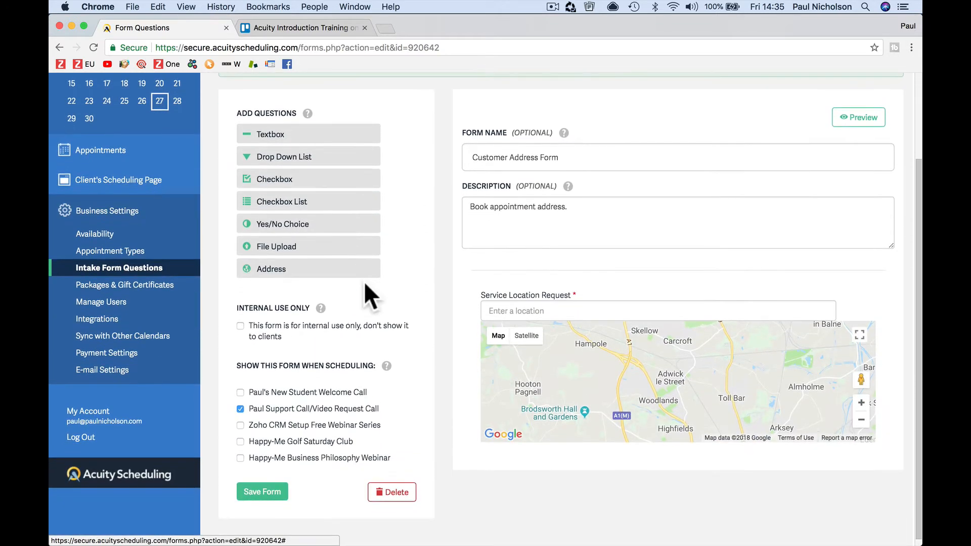
Step: Add a required text question 'What Is The Problem?' with a large, several-paragraph answer size, and save
click(309, 138)
text(requ)
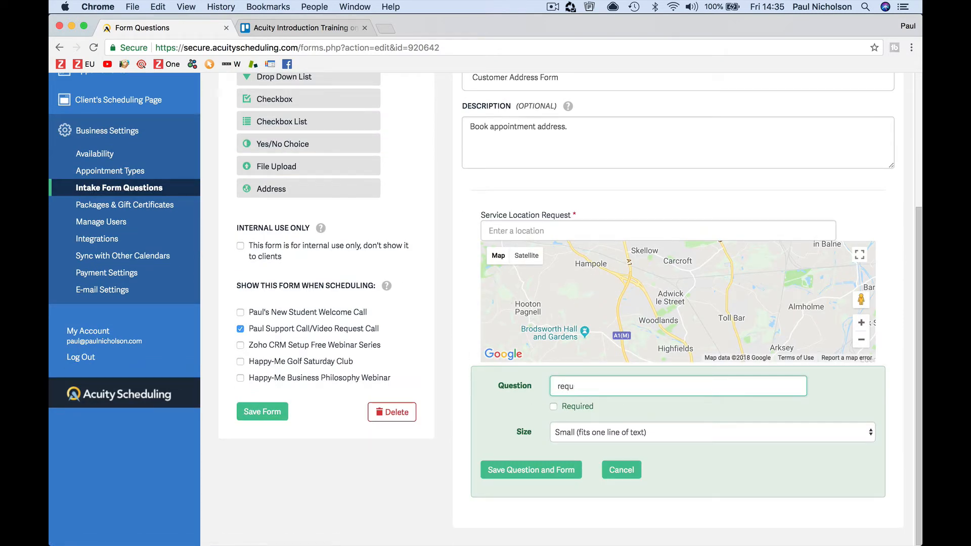
key(BackSpace)
key(BackSpace)
key(BackSpace)
key(BackSpace)
text(What Is The Problem?)
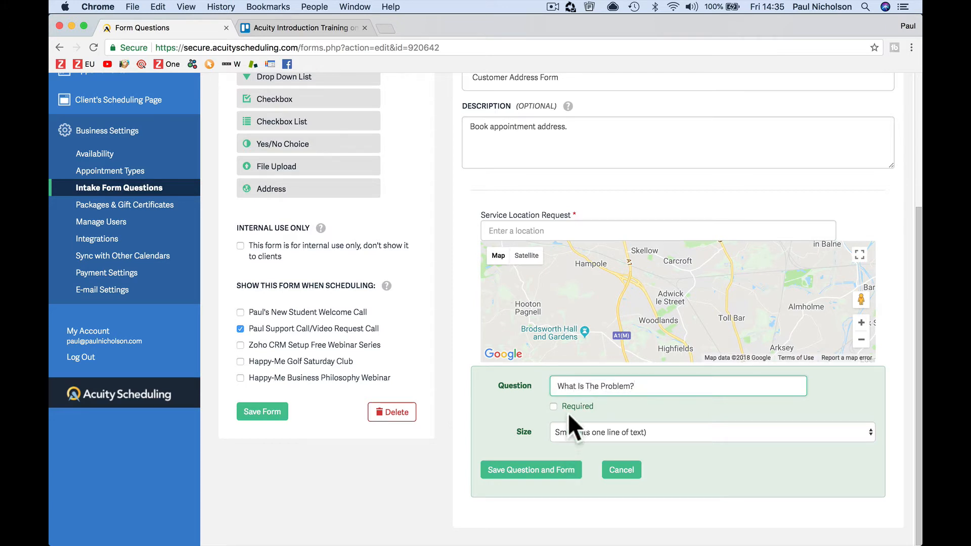
click(569, 408)
click(583, 433)
click(587, 454)
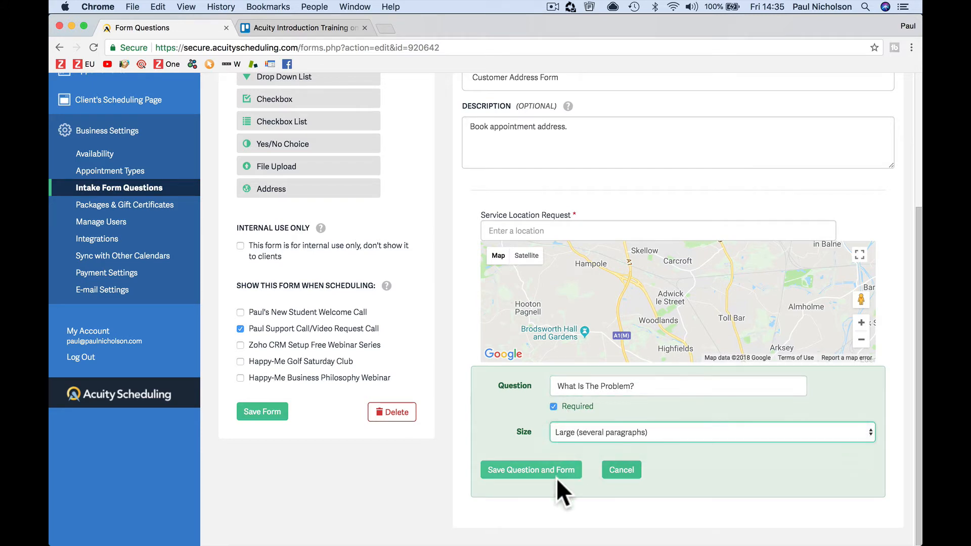
click(557, 478)
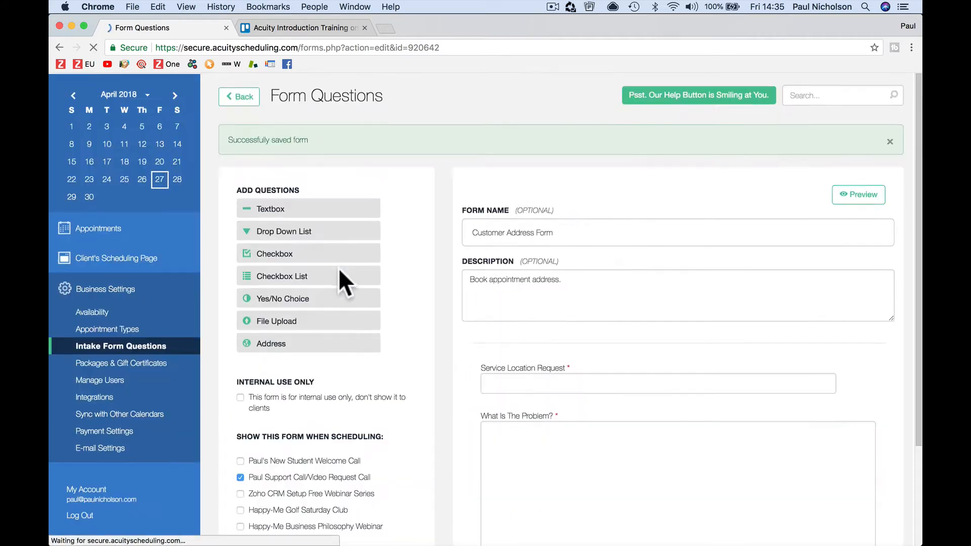
scroll(344, 282, down, 3)
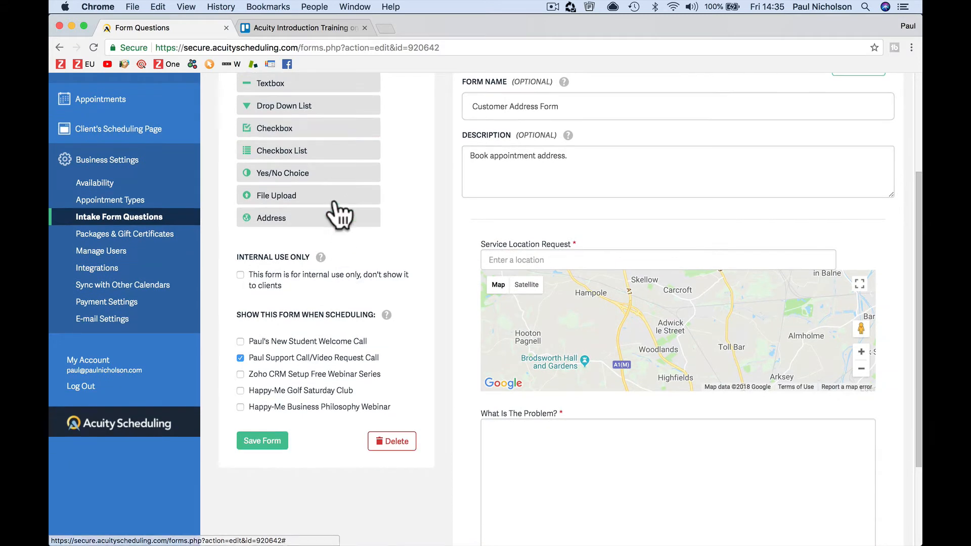
scroll(354, 212, down, 1)
Step: Add a checkbox list question 'List Your Equipment' with choices CCTV, FIRE, ALARMS, GATES, and save
click(319, 105)
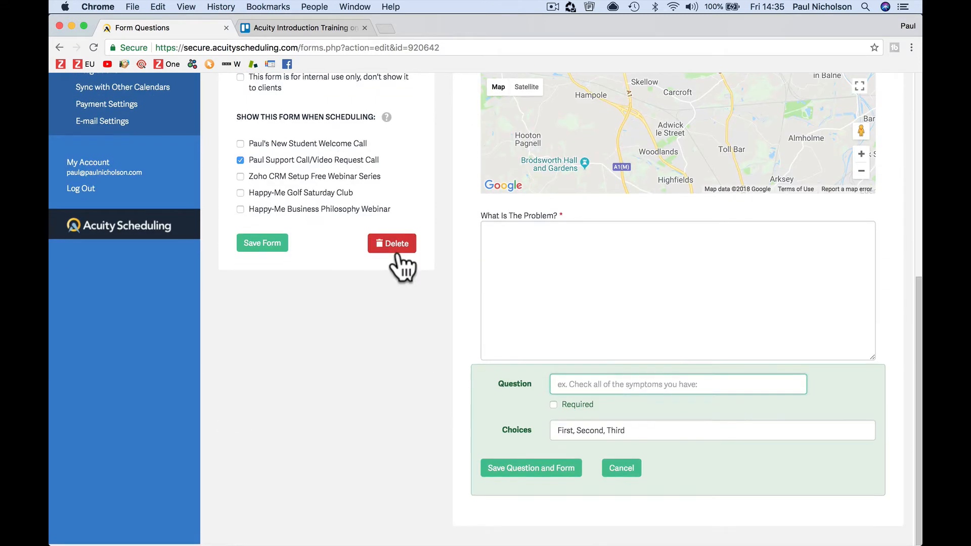
text(List Your)
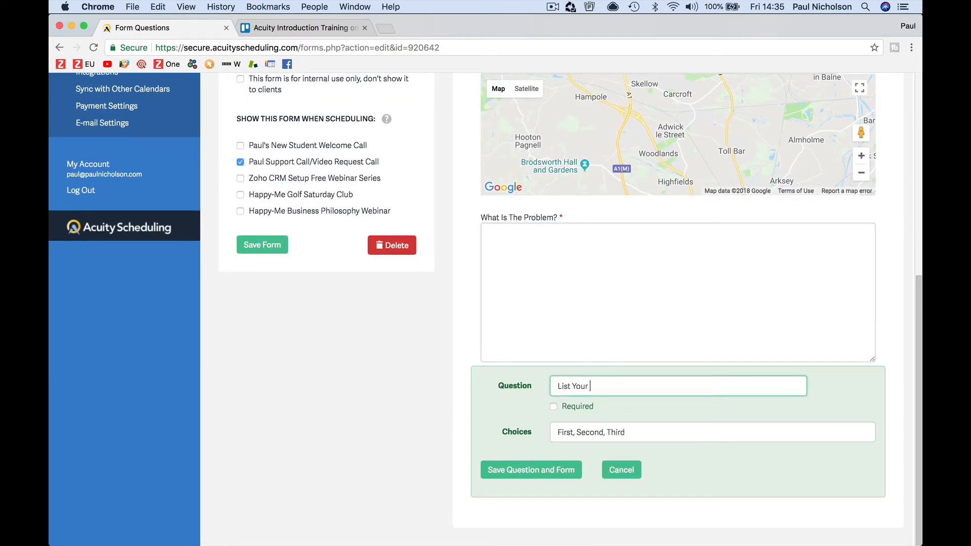
text( Equipment)
click(580, 431)
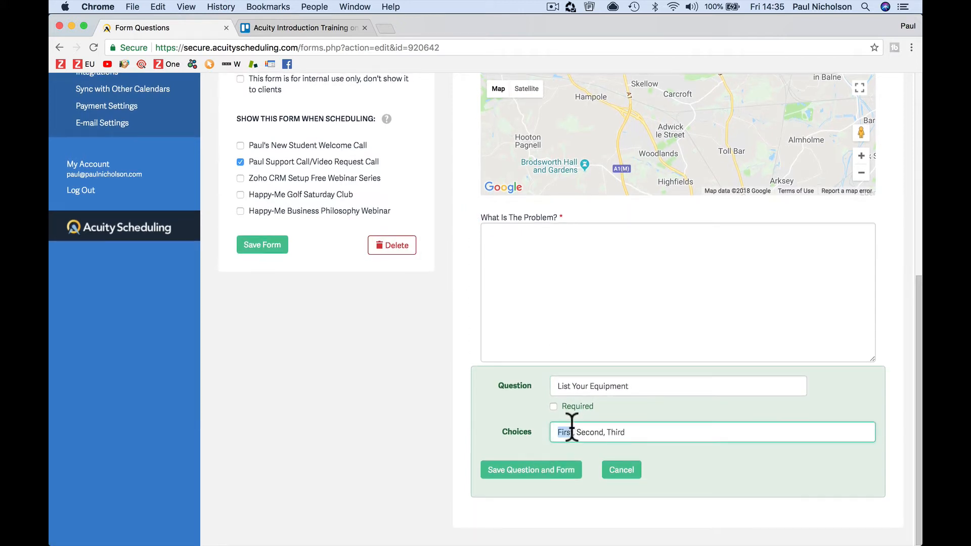
triple_click(572, 431)
text(C)
text(CTV,FIRE,)
text(ALRAMS)
key(BackSpace)
key(BackSpace)
key(BackSpace)
key(BackSpace)
text(ARMS,GATES)
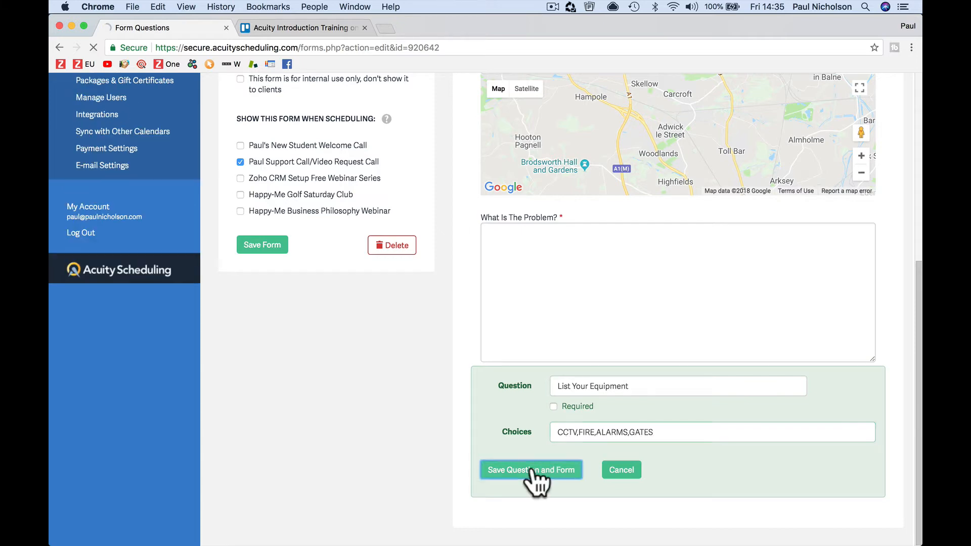
click(528, 478)
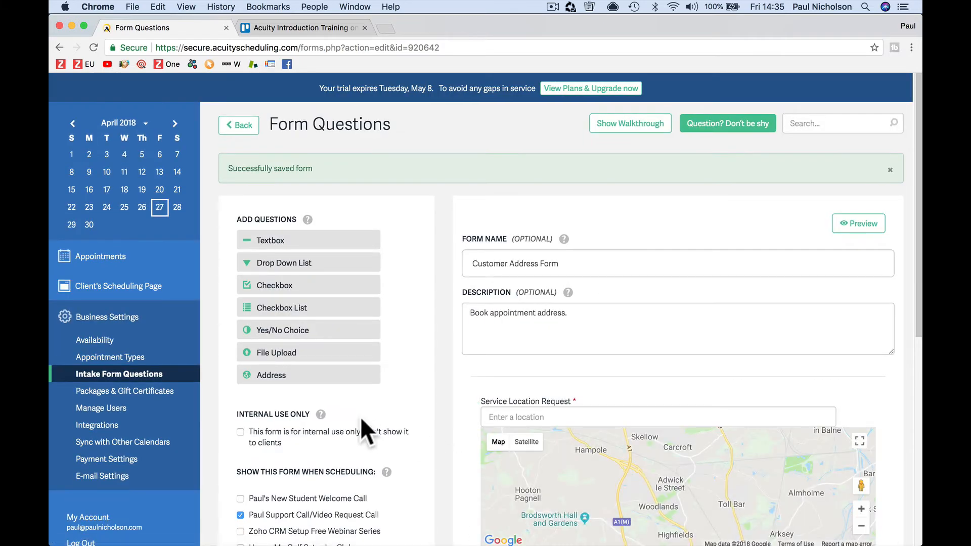
Step: Save the Customer Address Form and preview the client scheduling page
scroll(361, 418, down, 5)
click(273, 360)
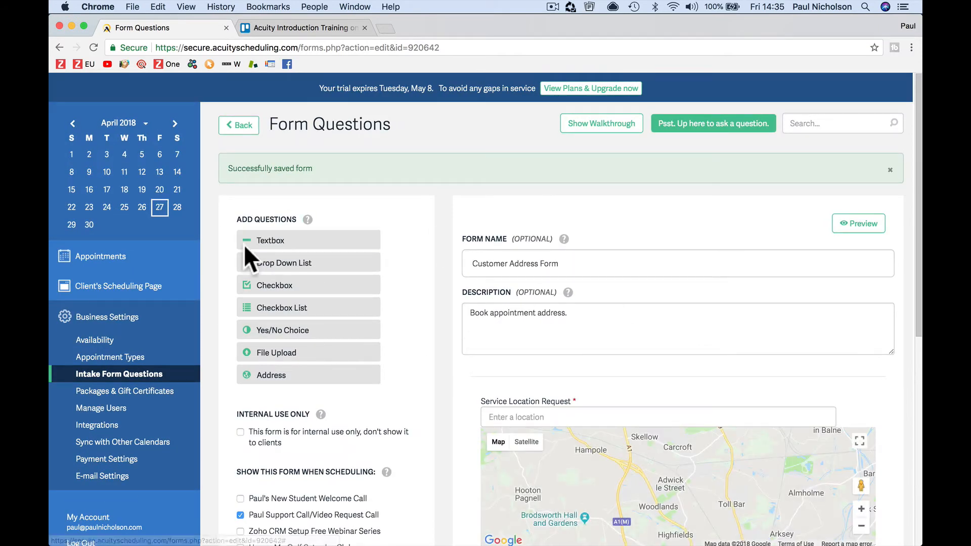
click(859, 223)
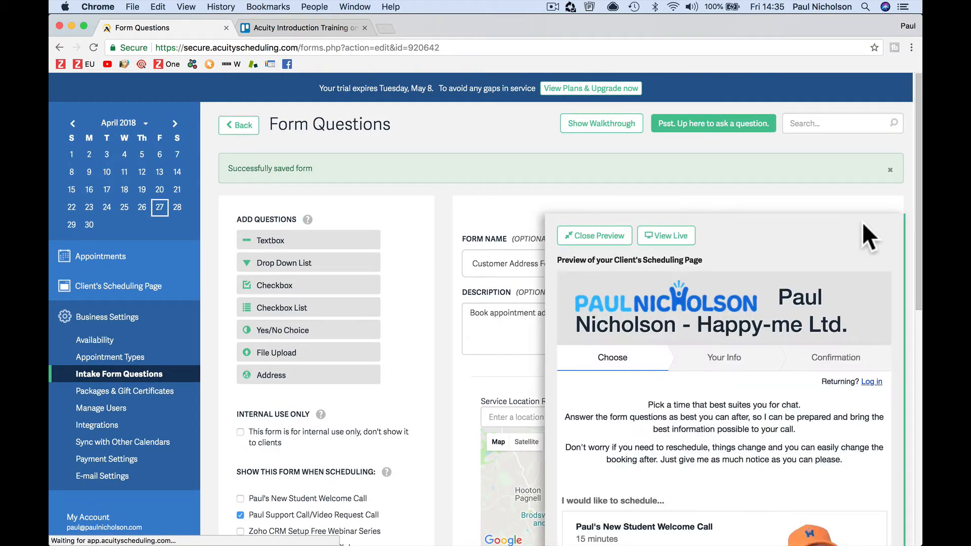
scroll(829, 324, down, 2)
scroll(829, 324, down, 5)
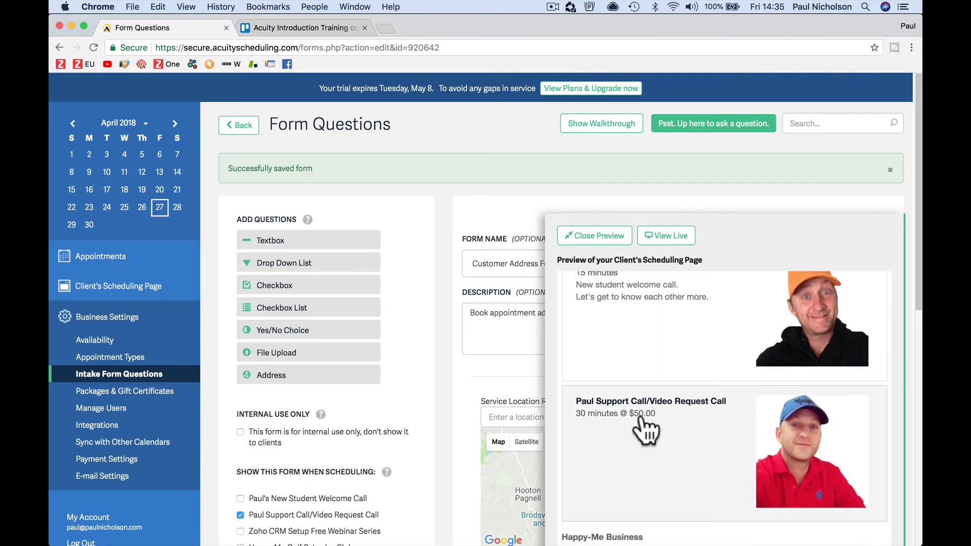
Step: Book the support call/video request for 30 April at 11:00am, London time zone
click(662, 435)
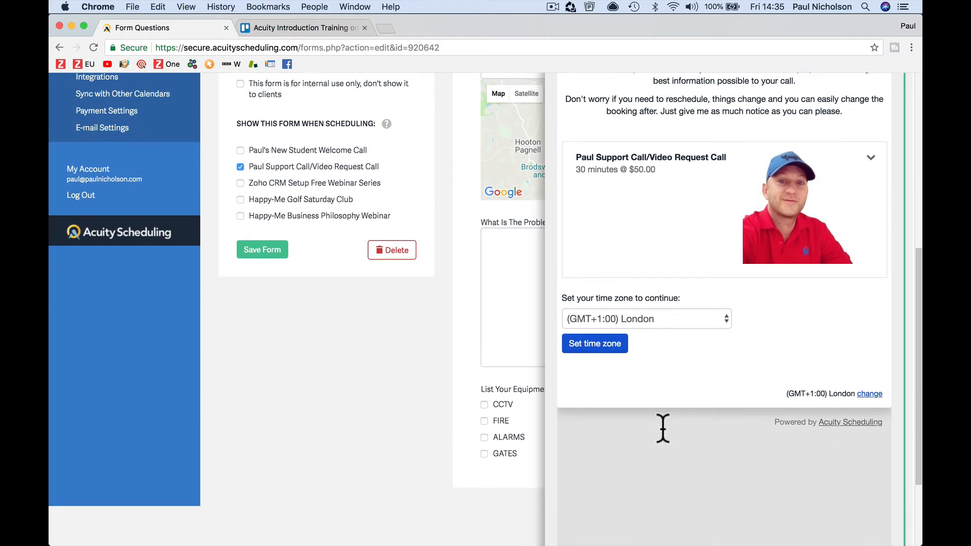
click(679, 318)
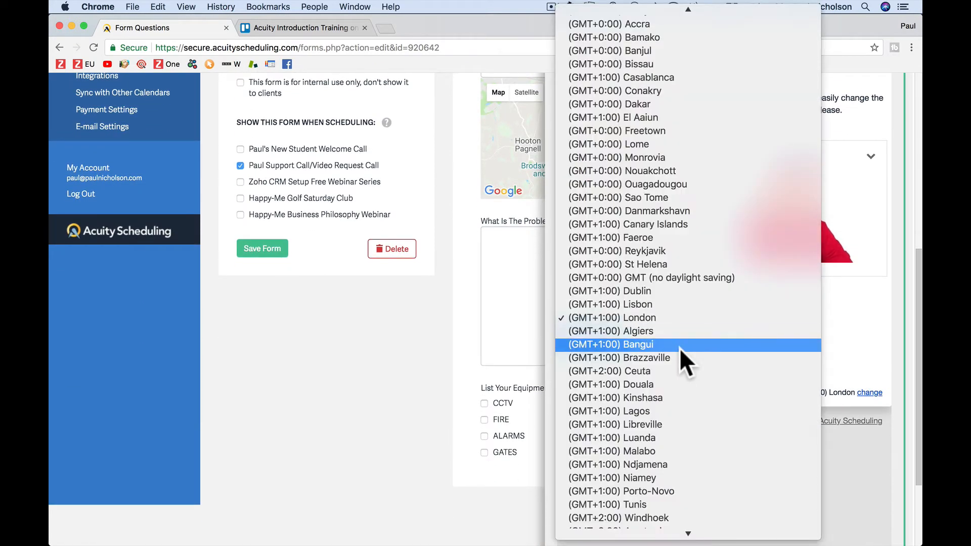
click(672, 317)
click(612, 342)
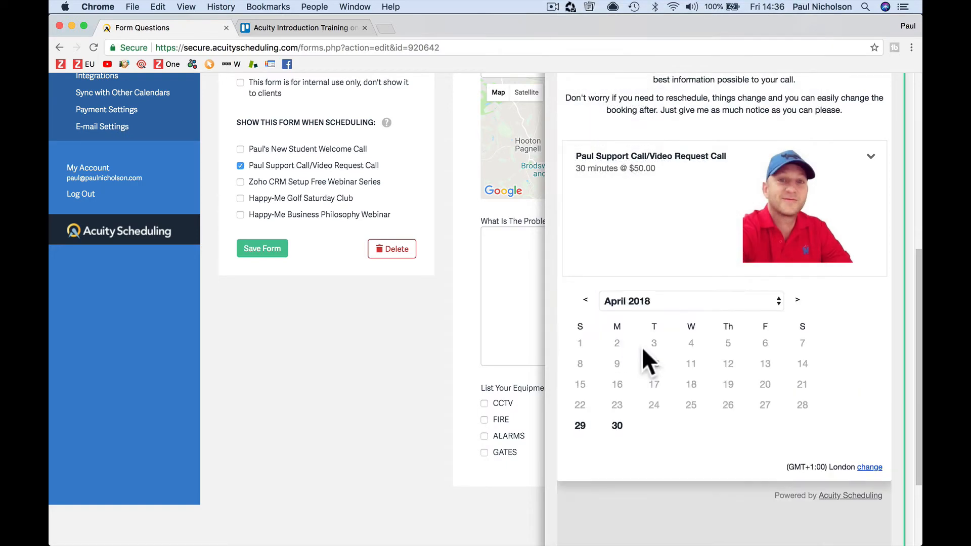
click(620, 428)
click(632, 460)
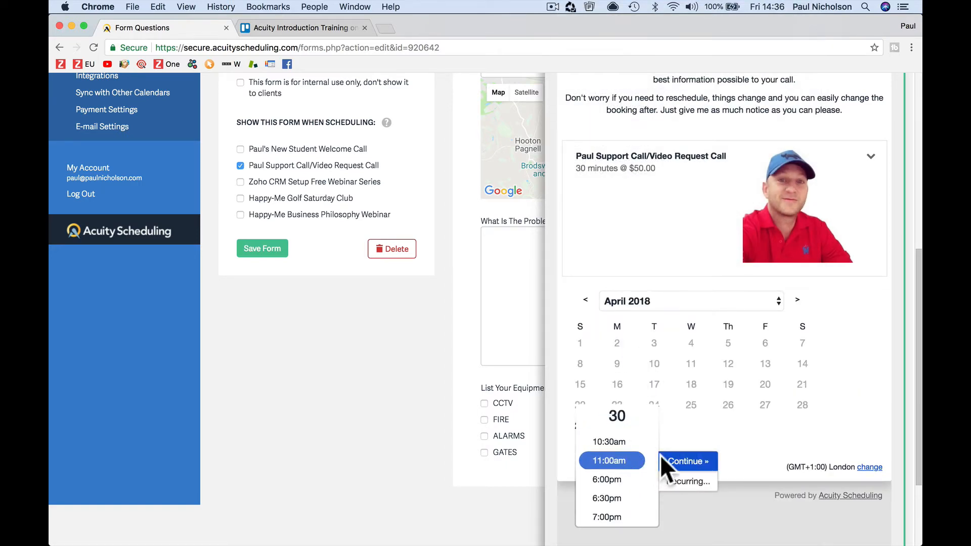
click(666, 458)
Step: Enter a test service location by postcode lookup and pick the suggested address
scroll(674, 455, down, 5)
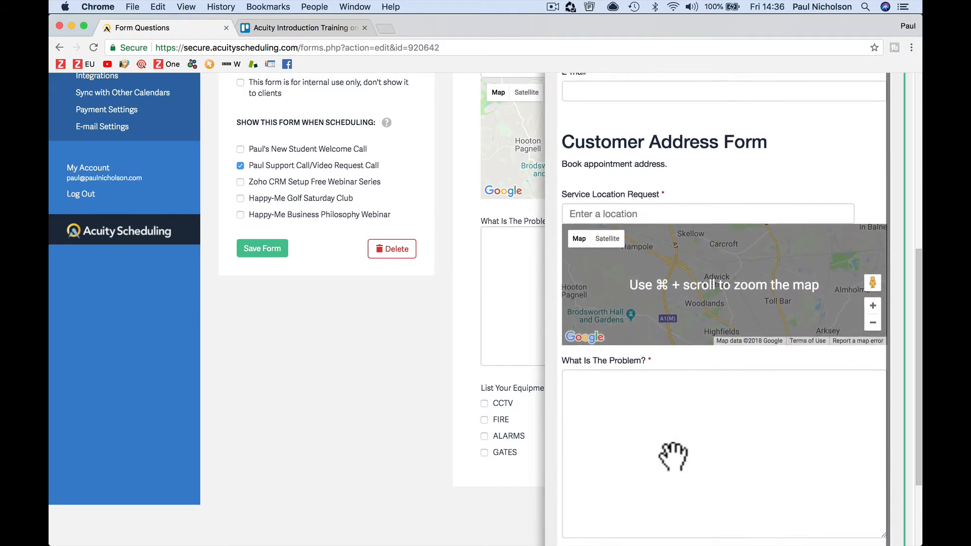
scroll(674, 455, up, 4)
scroll(671, 108, up, 1)
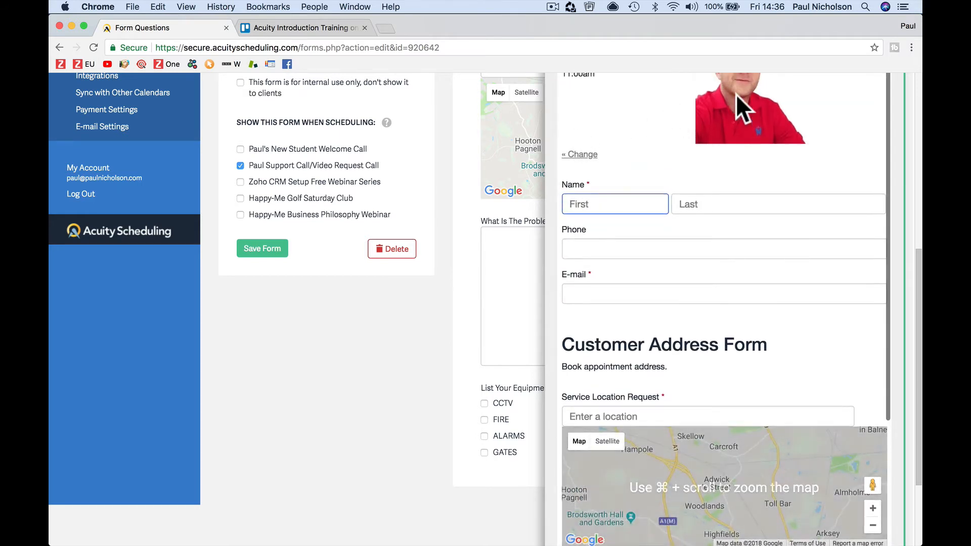
scroll(702, 288, down, 3)
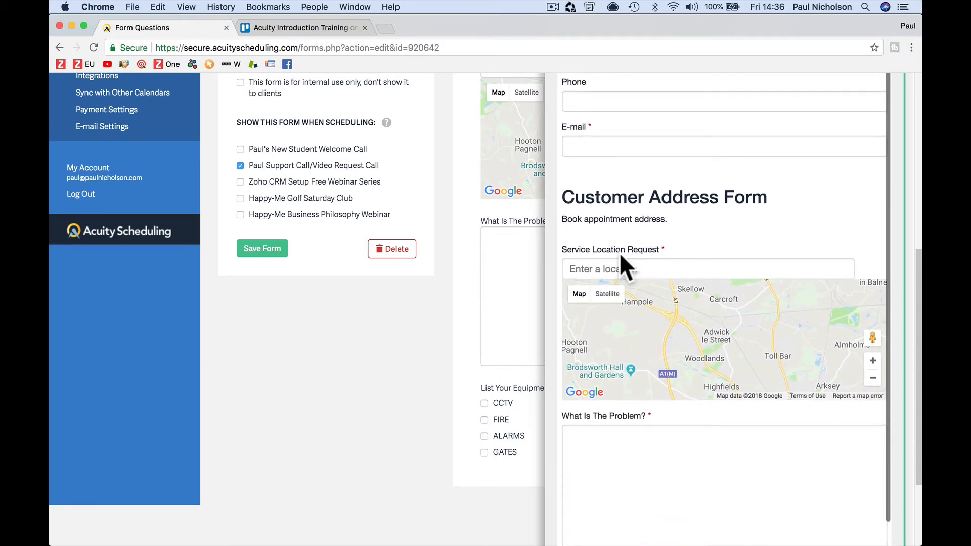
click(605, 267)
text(dn59)
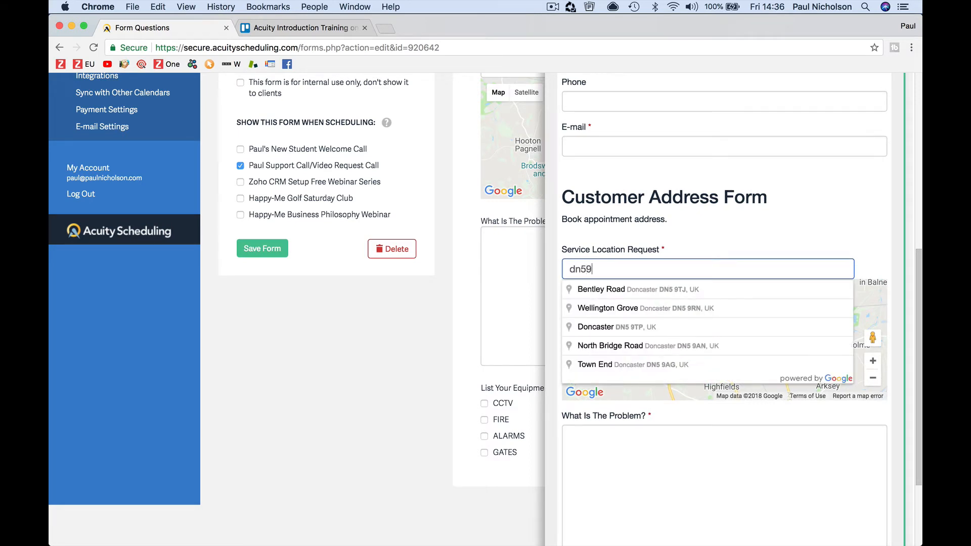
text(pp)
click(618, 287)
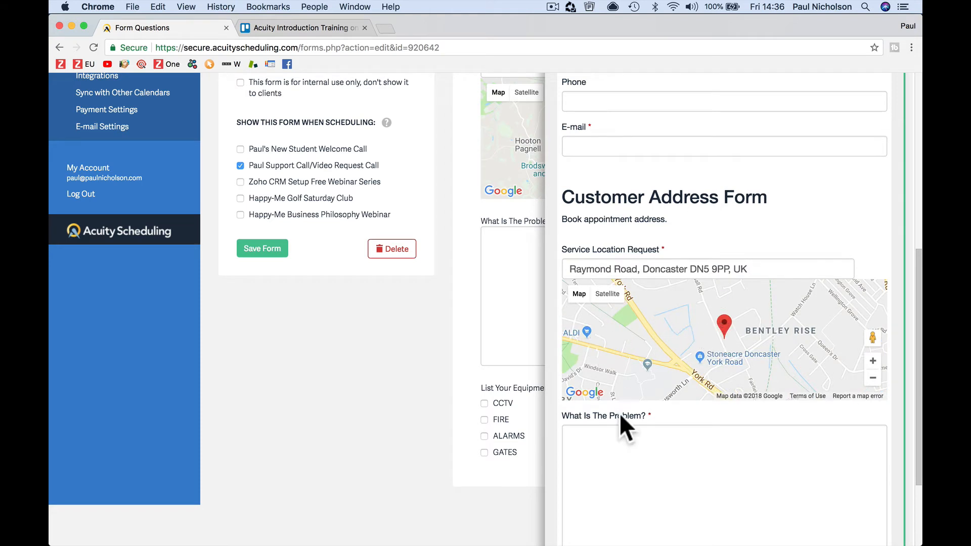
Step: Describe the problem as 'Alarm keeps going off' and tick ALARMS as the equipment
scroll(620, 414, down, 3)
click(632, 369)
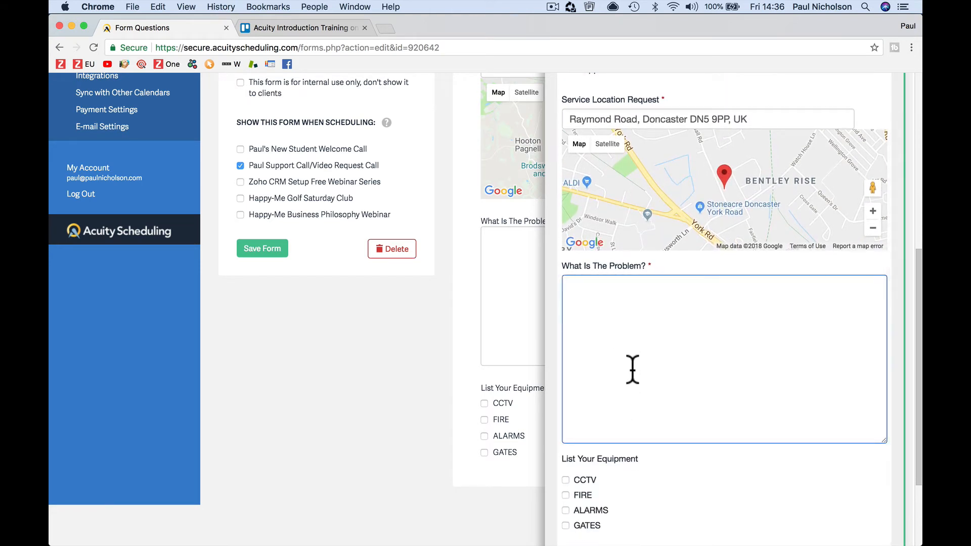
text(Alarm keeps going off.)
scroll(674, 438, down, 1)
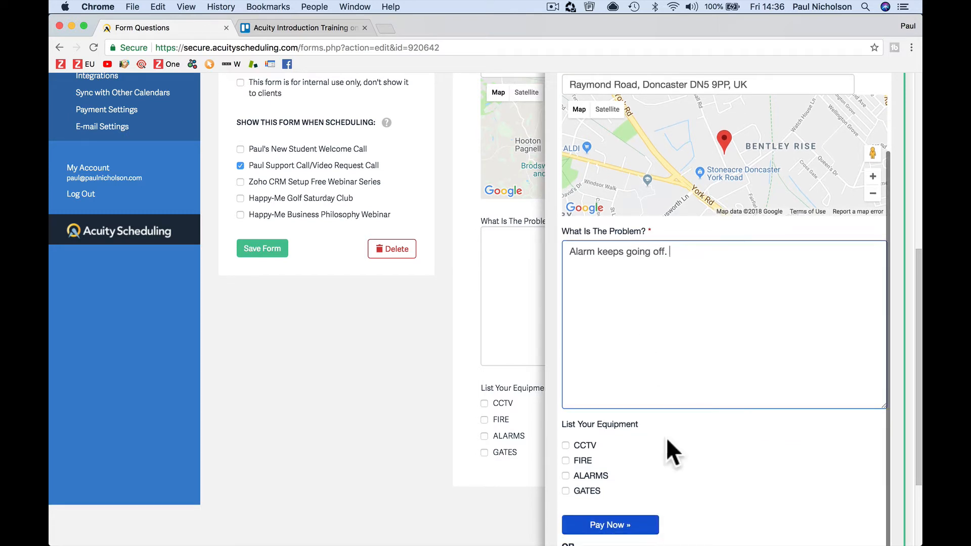
click(566, 476)
scroll(703, 477, down, 3)
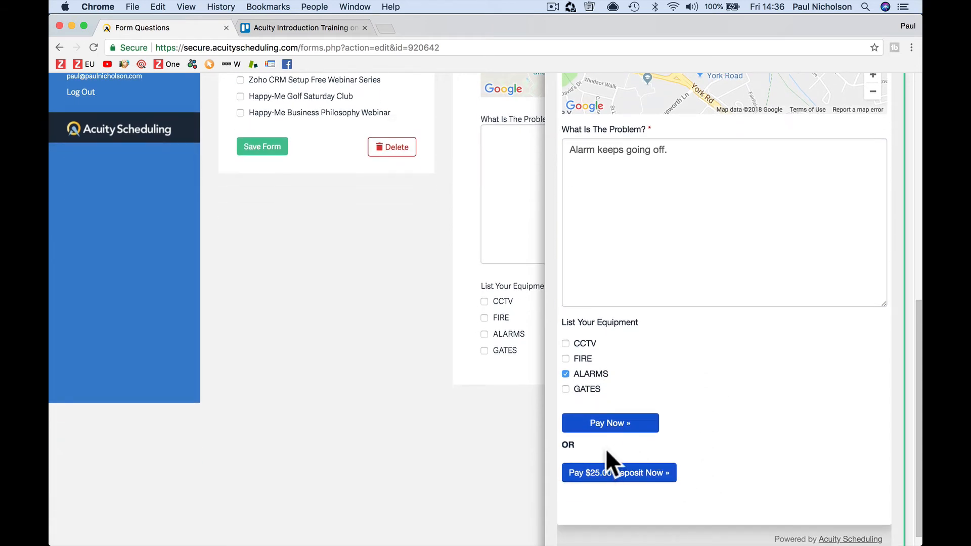
scroll(619, 420, up, 3)
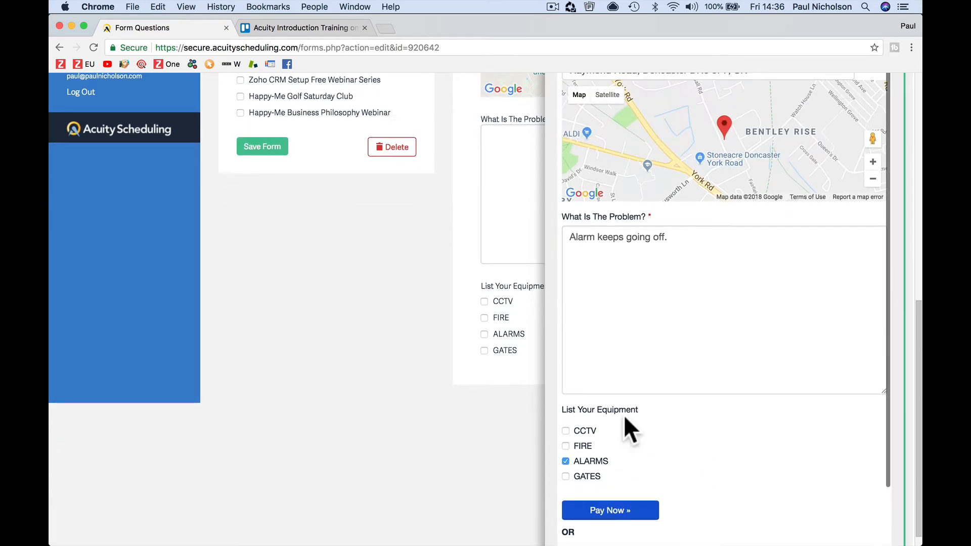
Step: Fill in the client's first name, last name and e-mail address in the preview booking
click(604, 509)
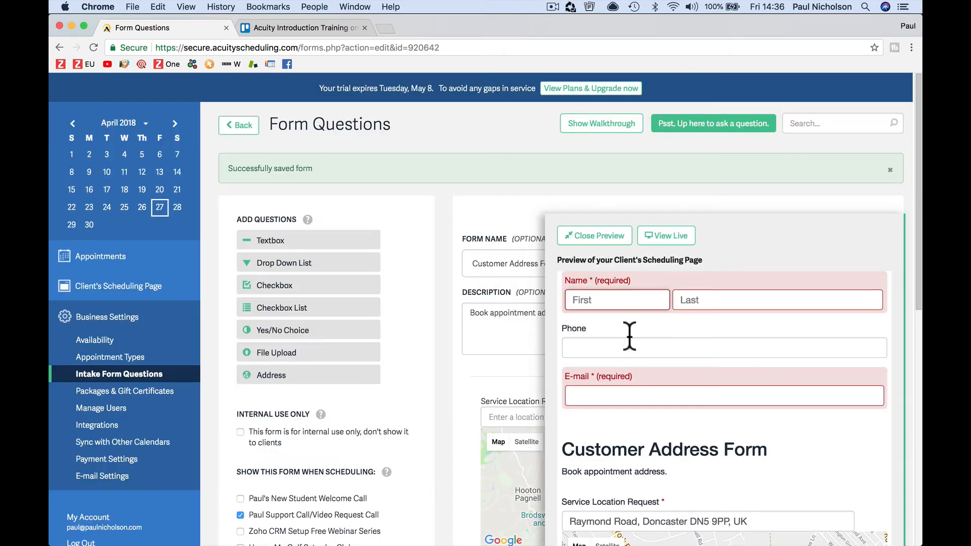
key(Tab)
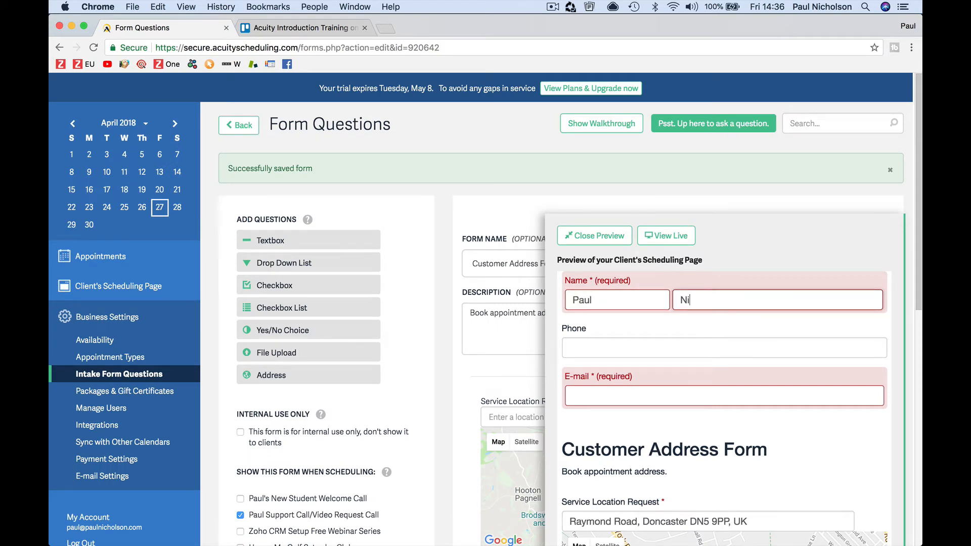
key(Tab)
key(Tab)
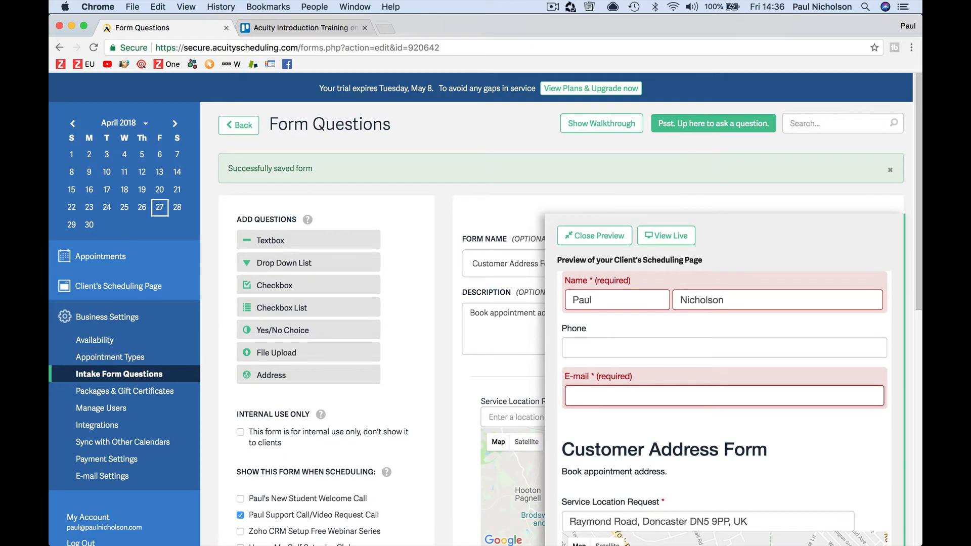
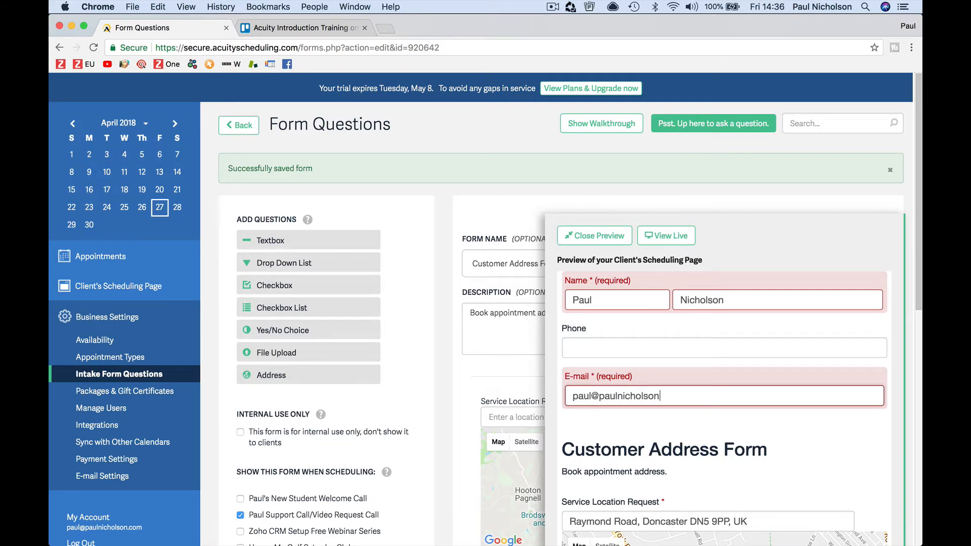
Step: Proceed to the secure payment step, then go to Payment Settings
scroll(622, 305, down, 10)
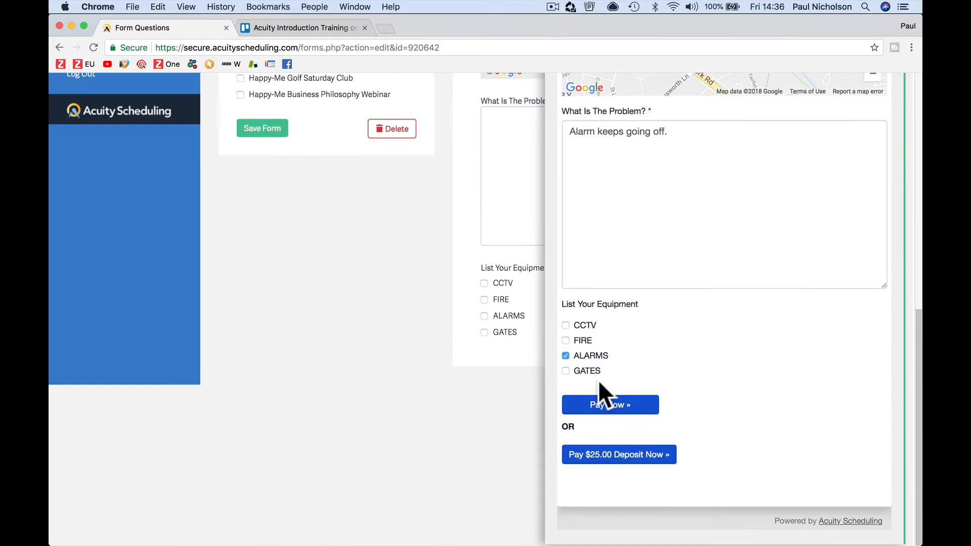
click(601, 402)
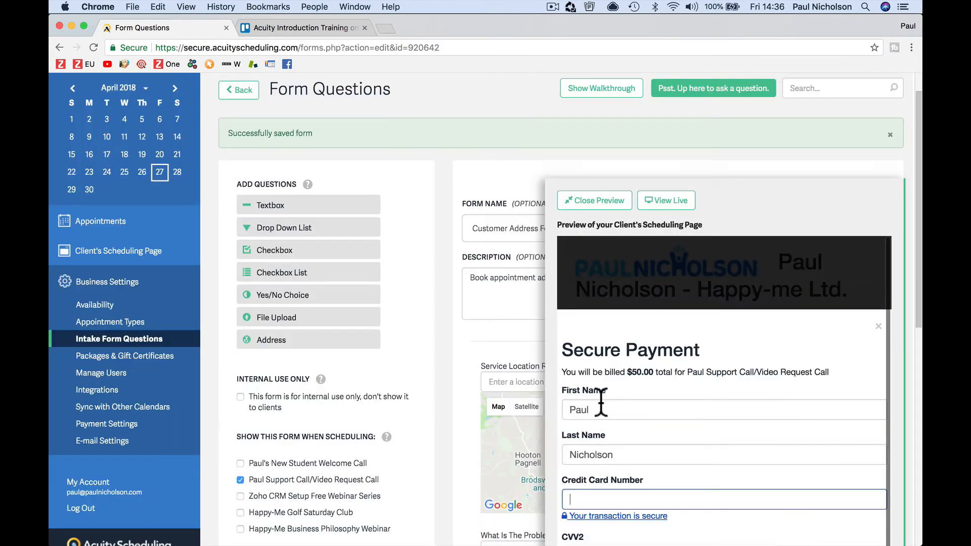
scroll(600, 403, down, 10)
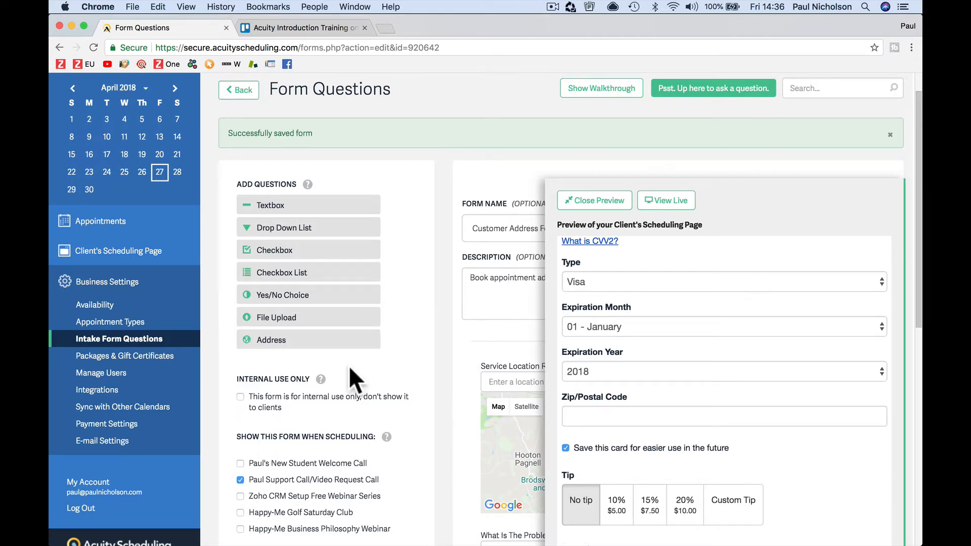
click(188, 425)
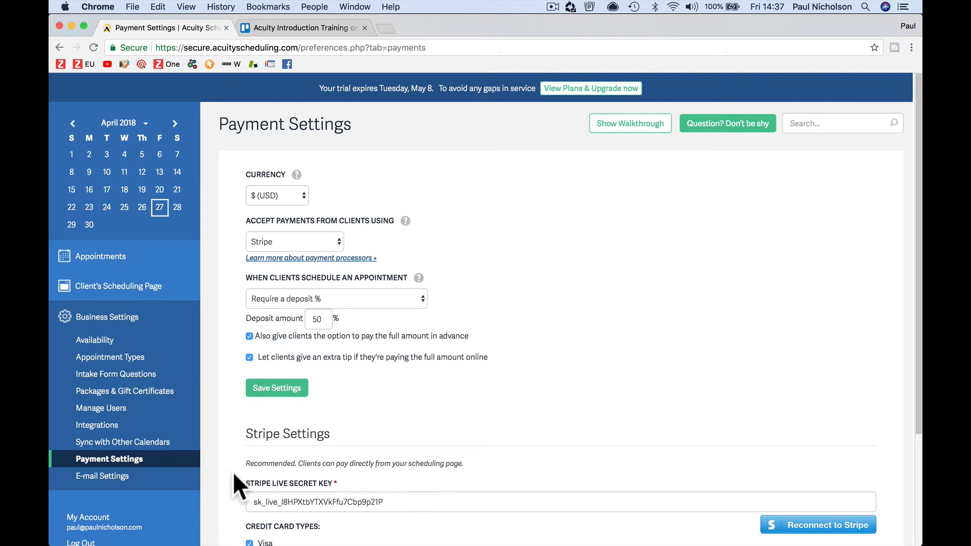
Step: Tick Setup Appointment Types and Input forms off the Trello checklist, then return to Acuity's Calendar Syncing
click(134, 443)
click(299, 27)
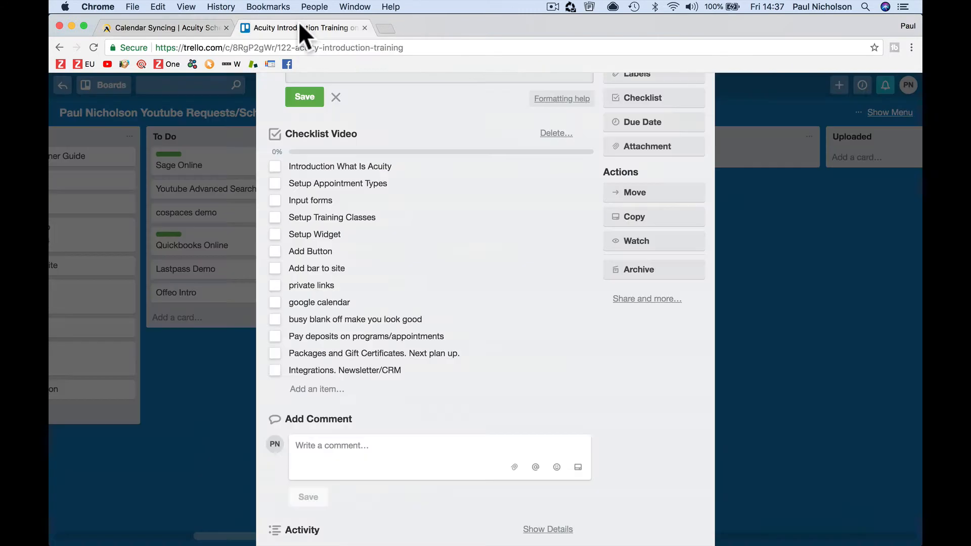
click(344, 167)
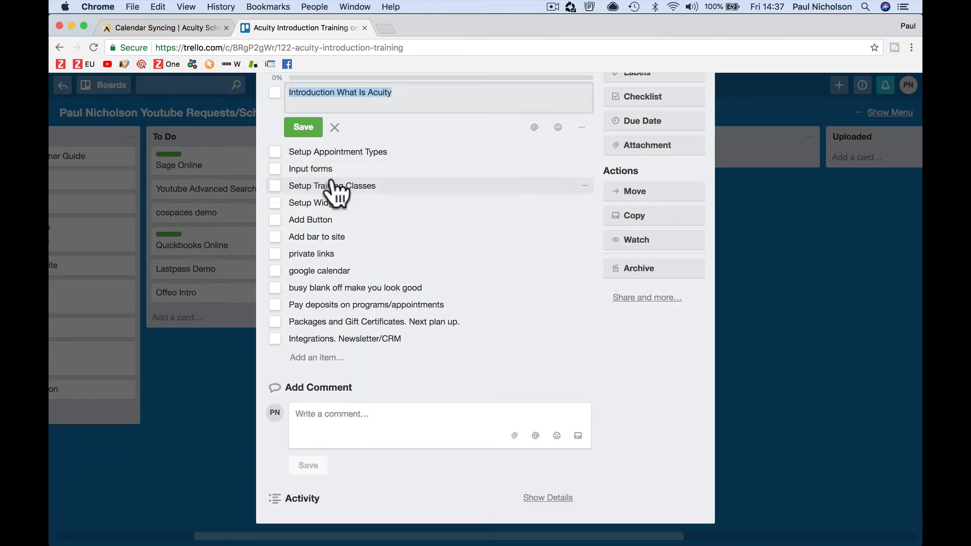
click(336, 129)
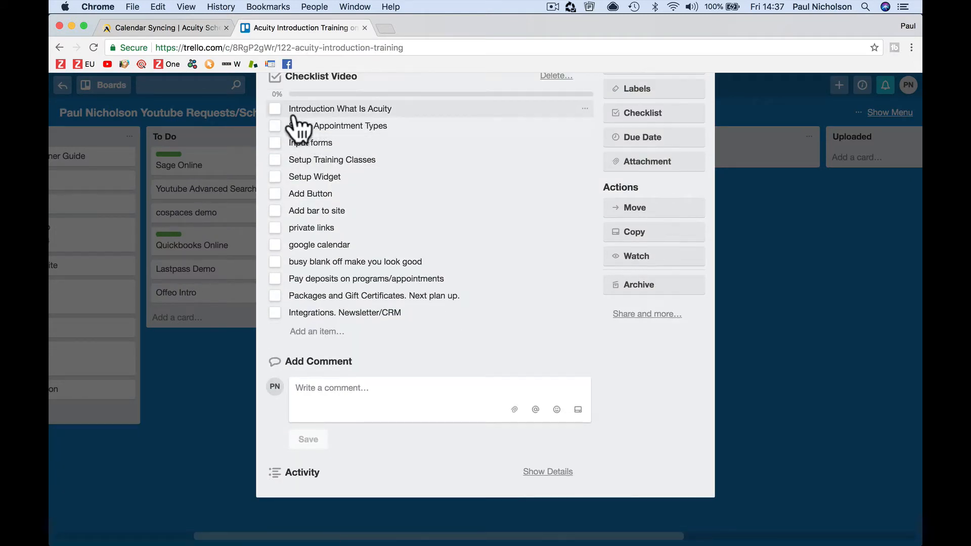
scroll(287, 120, up, 1)
click(275, 171)
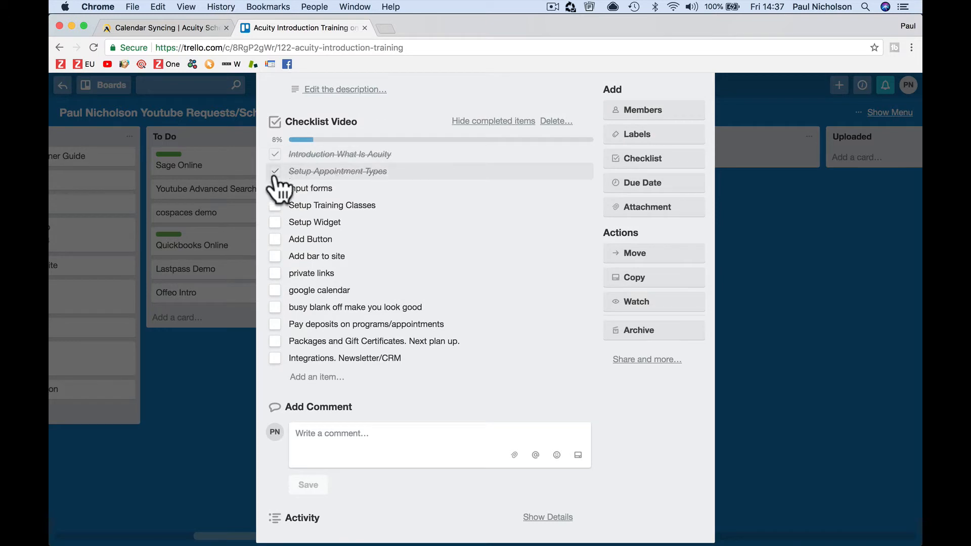
click(275, 189)
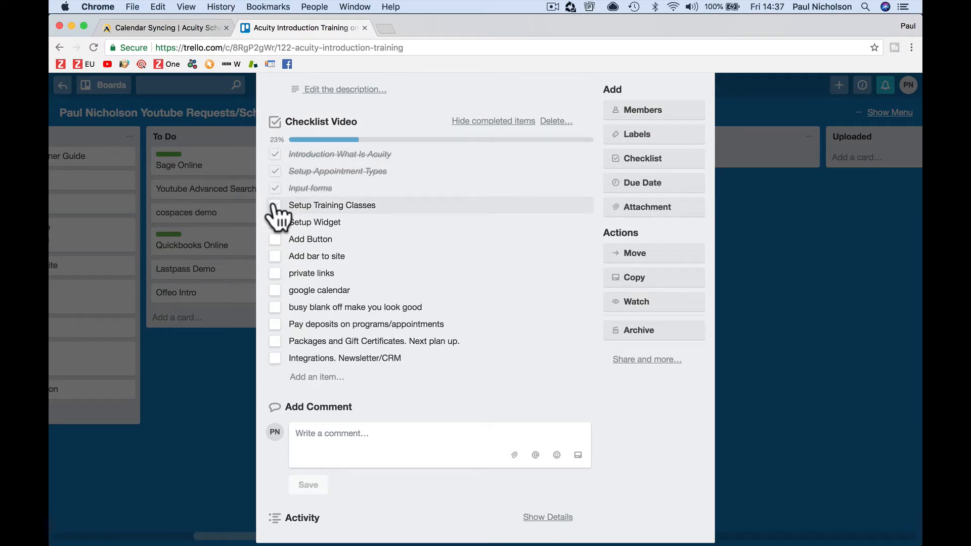
click(180, 30)
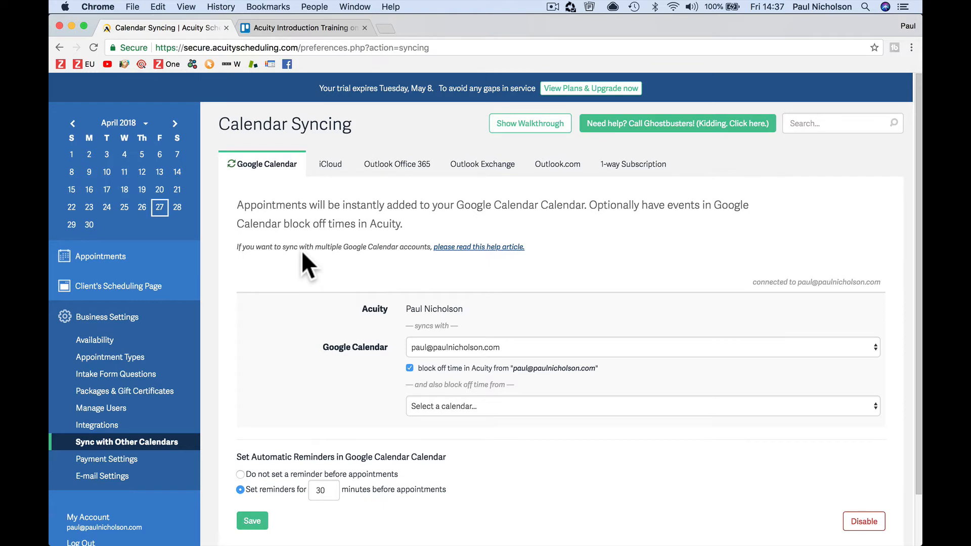
Step: Go to Appointment Types under Business Settings in the sidebar
click(164, 361)
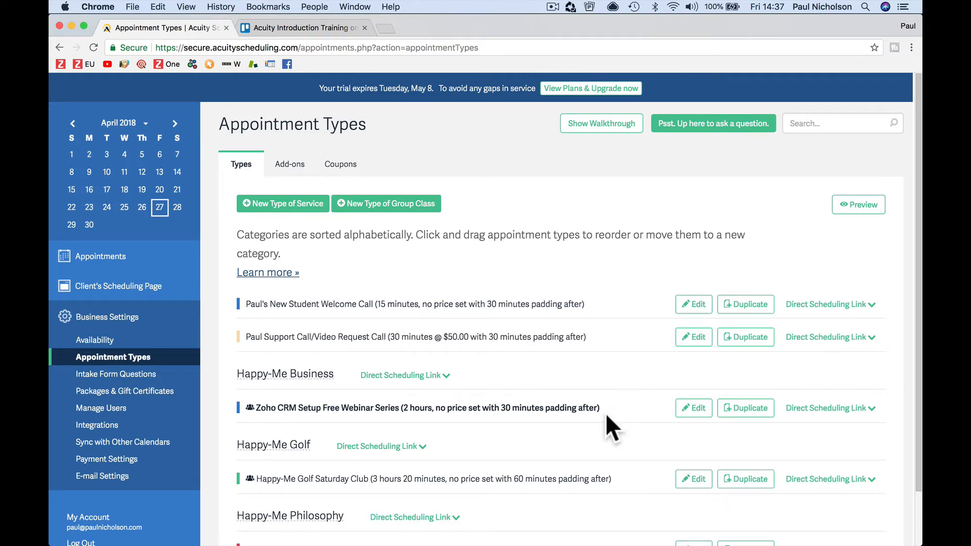
Step: Start a new group class named Body Blast 6 Week Plan, described 'Body Blast your way to fitness.'
scroll(606, 416, down, 2)
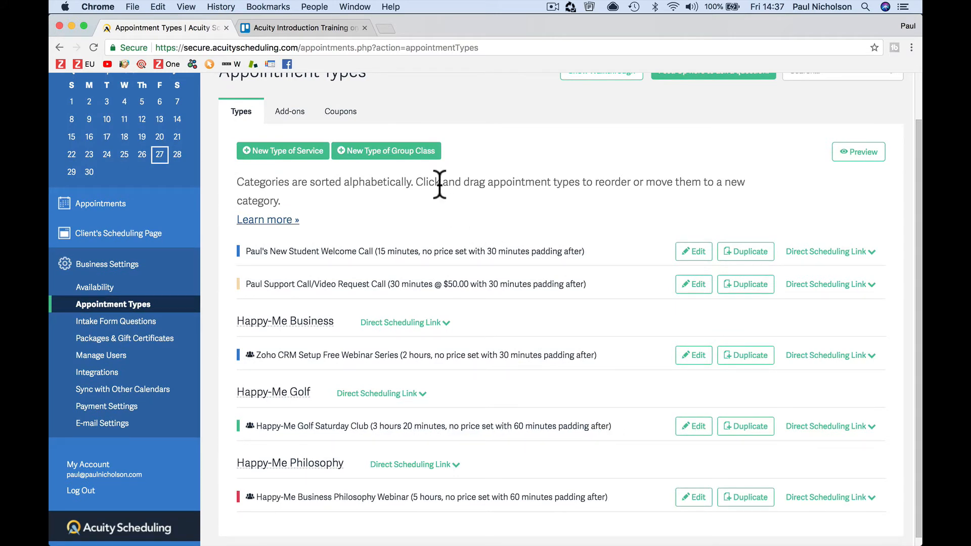
click(399, 151)
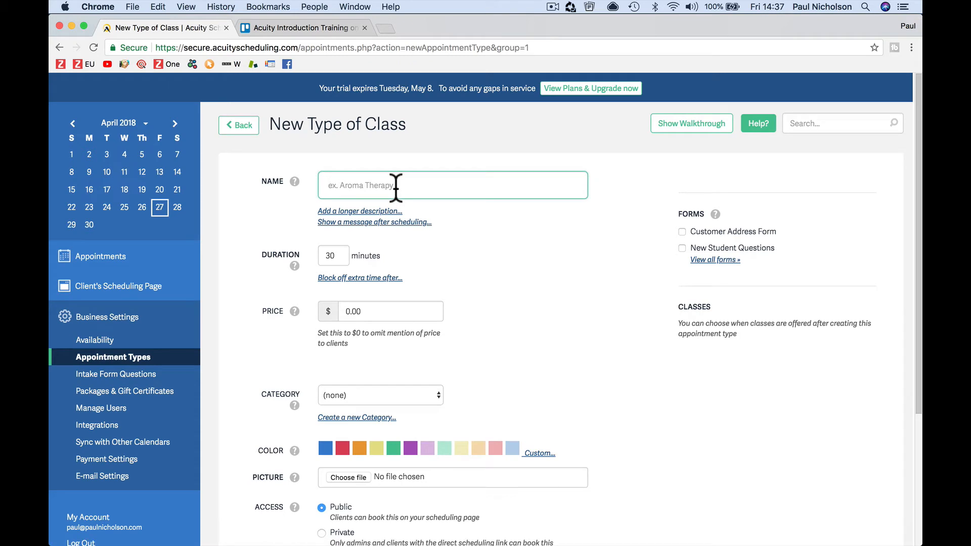
text(Bi)
text(dy Blas)
text(t 6 week )
text(Plus)
key(Tab)
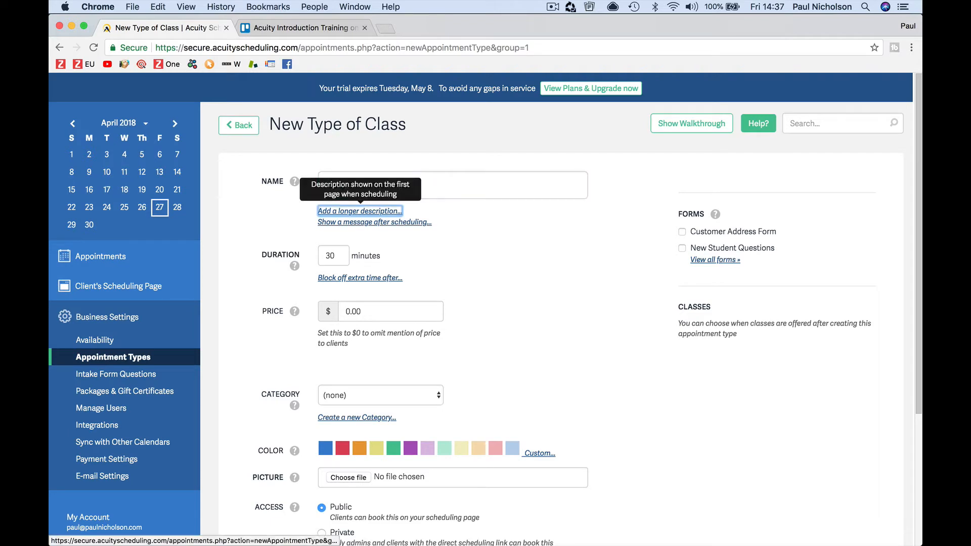
click(368, 212)
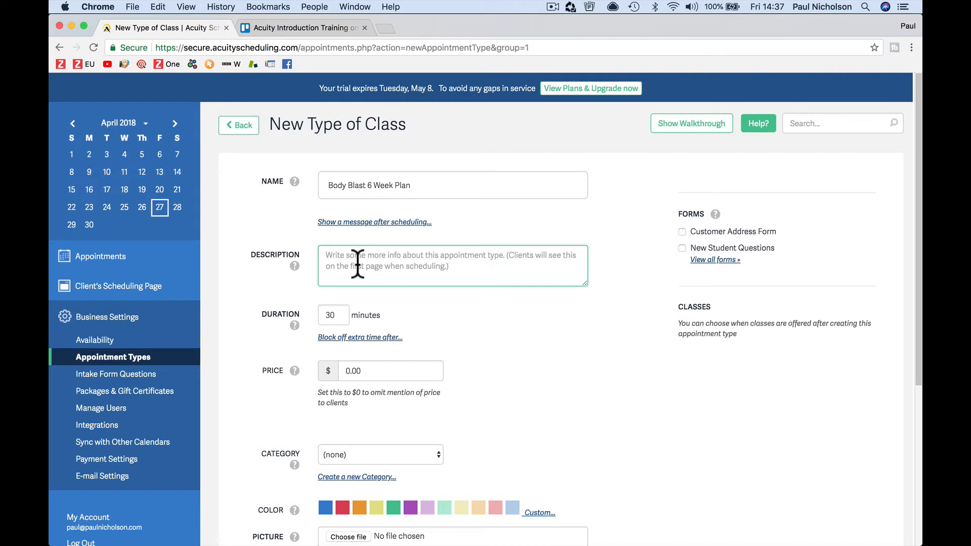
text(Body Bla)
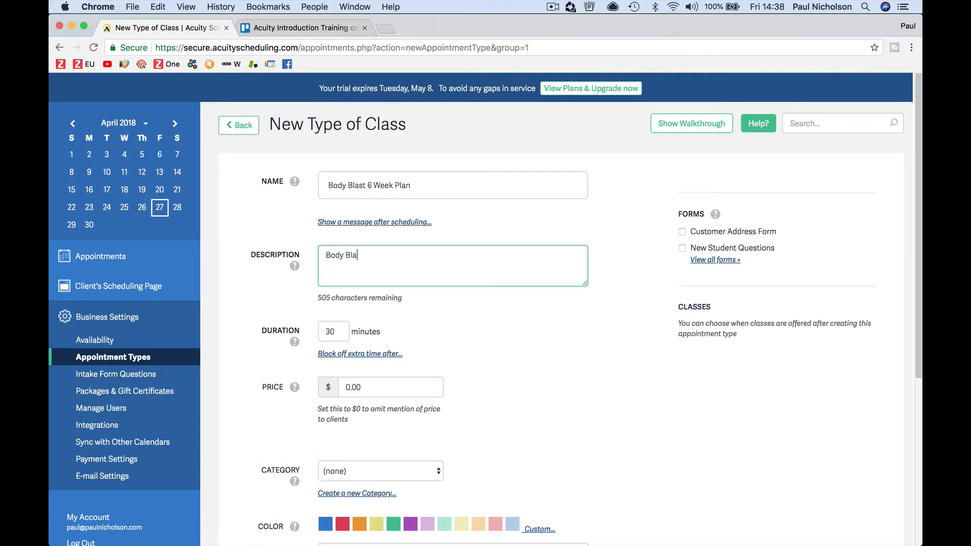
text(st you)
text( way)
key(BackSpace)
key(BackSpace)
key(BackSpace)
text(r way to fitness.)
Step: Give the class a 15-minute block-off after each session and a $200 price
scroll(384, 306, down, 2)
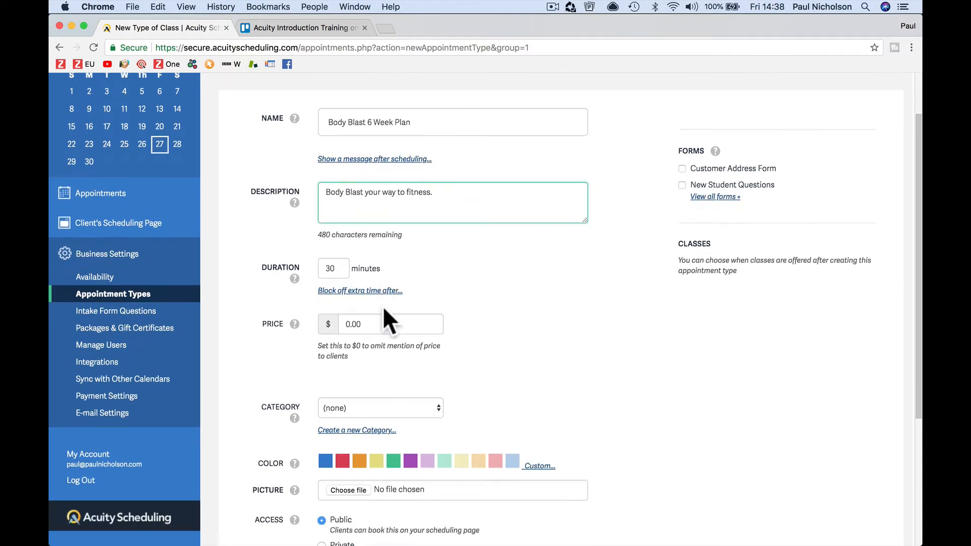
click(338, 269)
double_click(337, 269)
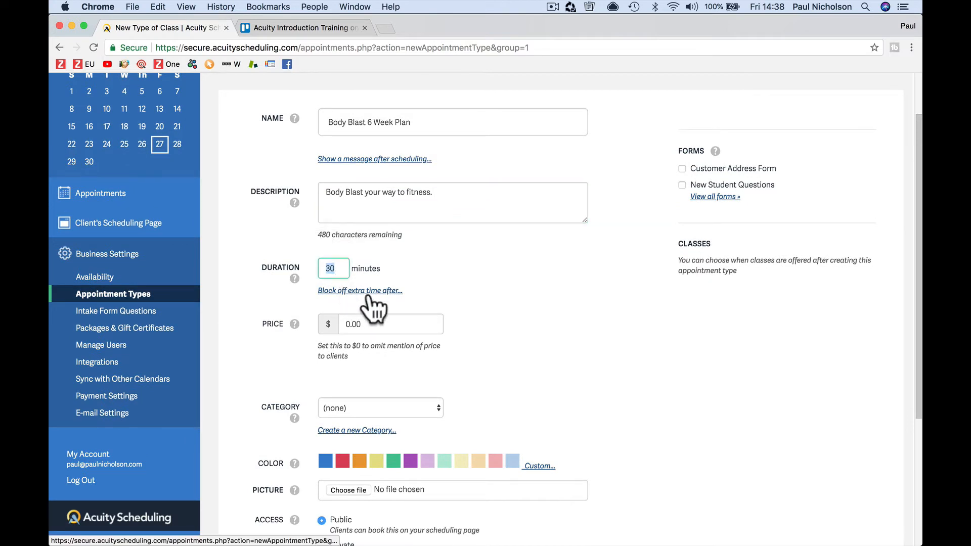
scroll(370, 299, down, 1)
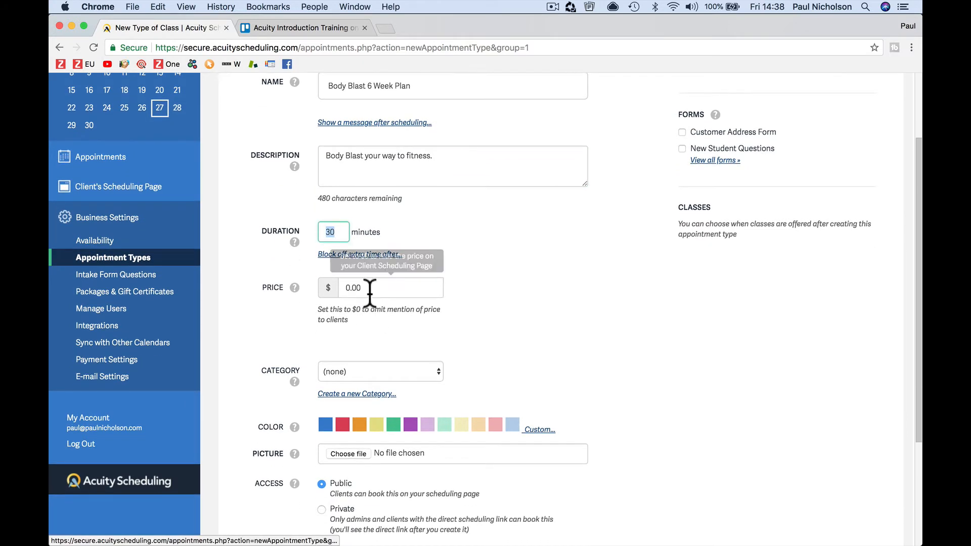
click(347, 256)
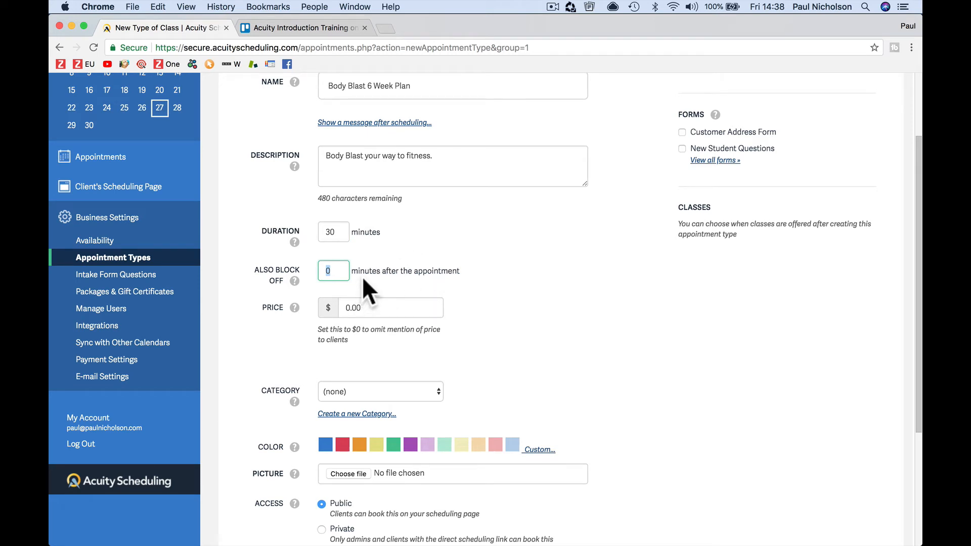
text(15)
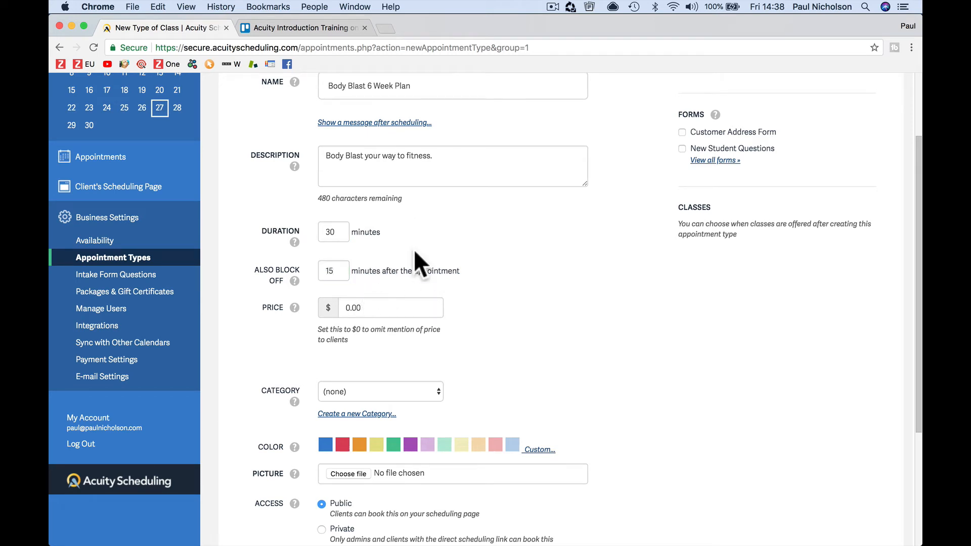
scroll(414, 250, down, 3)
click(347, 230)
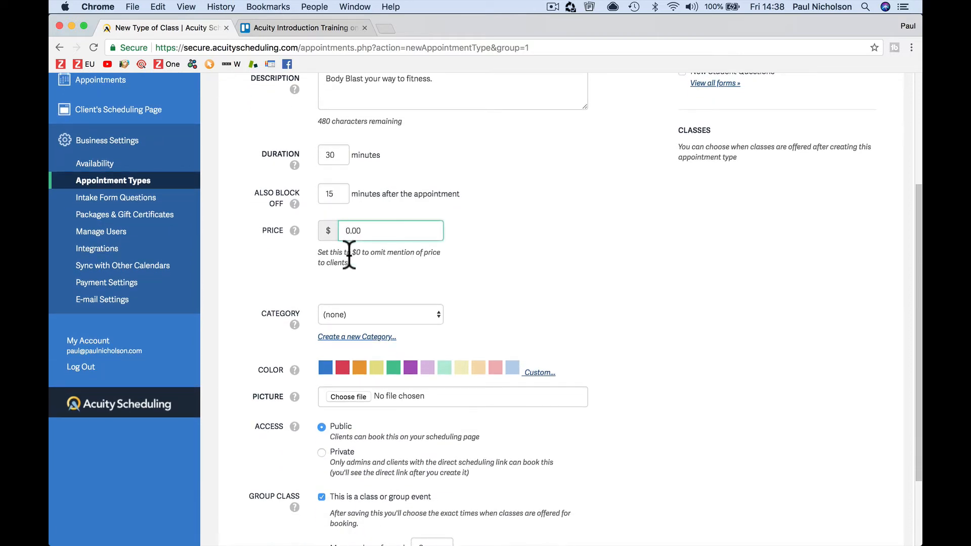
text(20)
Step: Put the class in a new Fitness Classes category and colour it pale yellow
scroll(447, 259, down, 3)
click(419, 220)
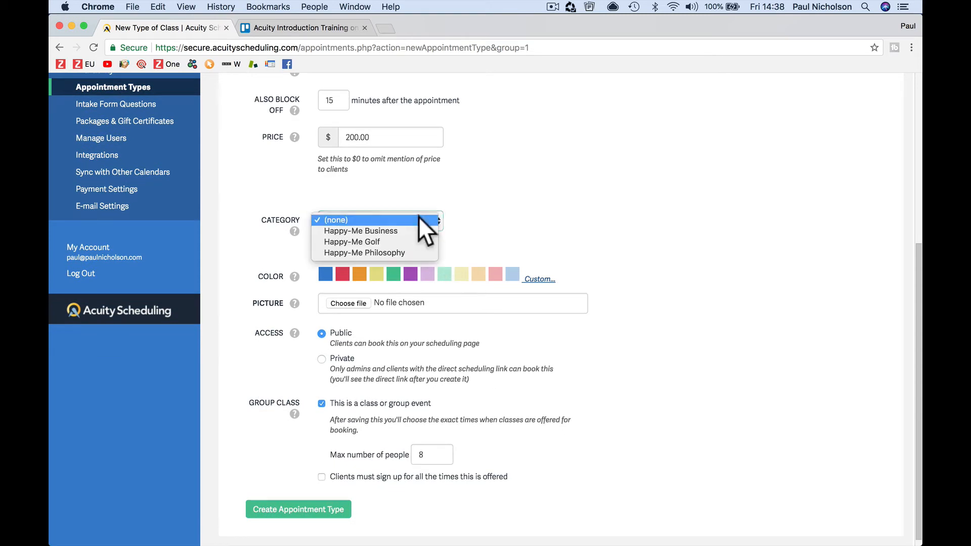
click(455, 234)
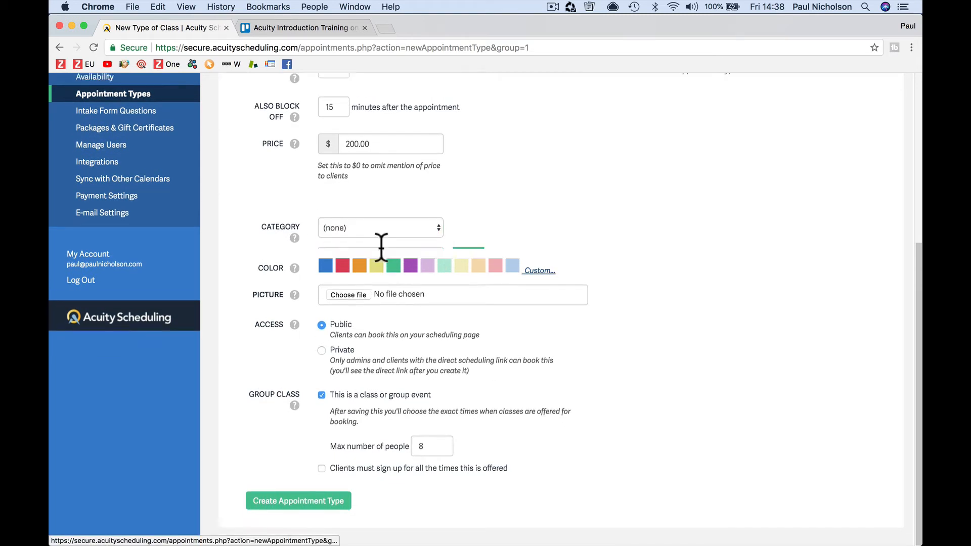
click(379, 253)
text(Fir)
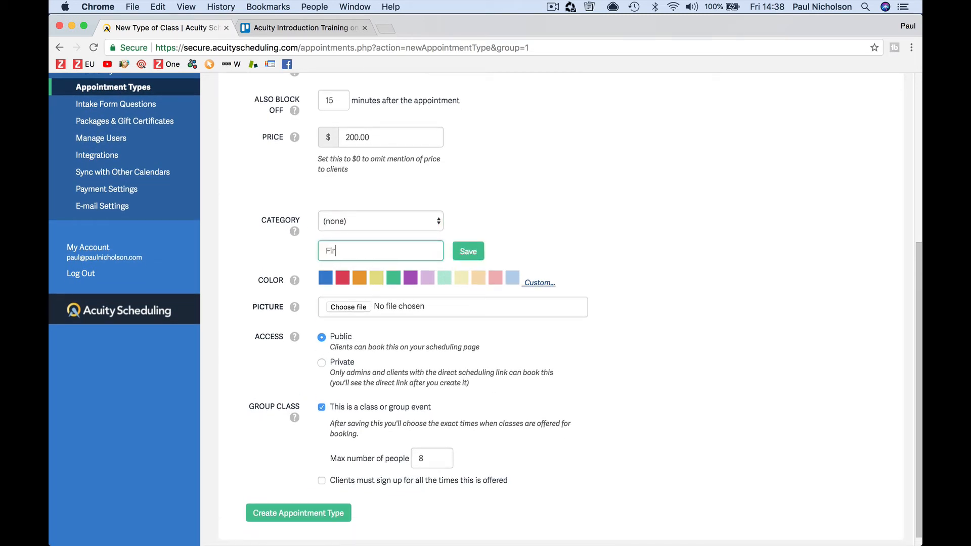
text(tness Classes)
click(458, 255)
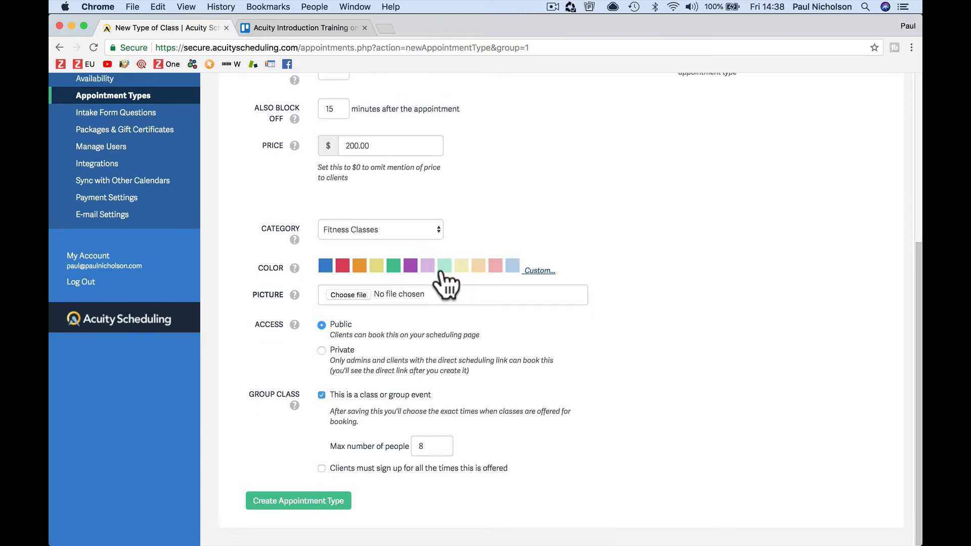
click(326, 268)
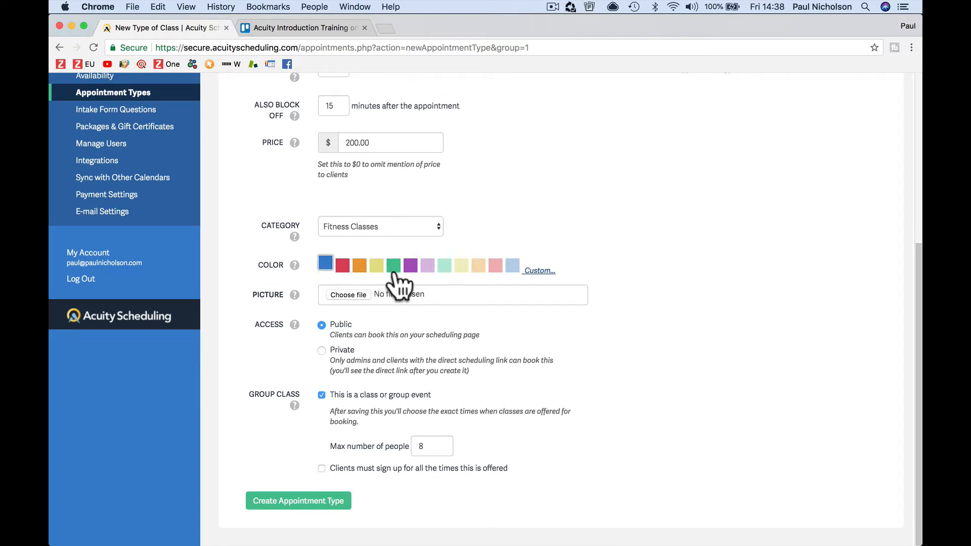
click(459, 266)
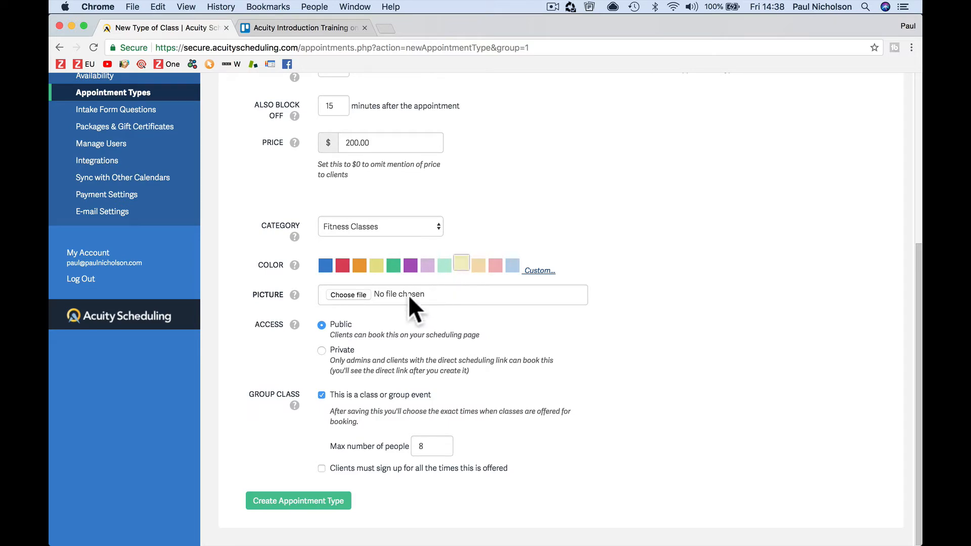
click(350, 294)
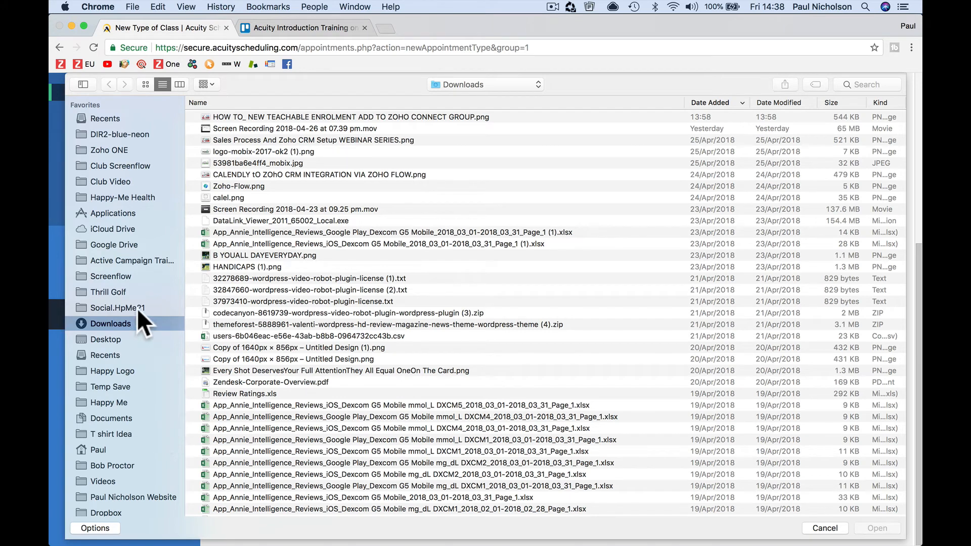
Step: Attach Happy-Me Sports Package Small.jpeg from the Happy Logo folder as the class picture
click(132, 371)
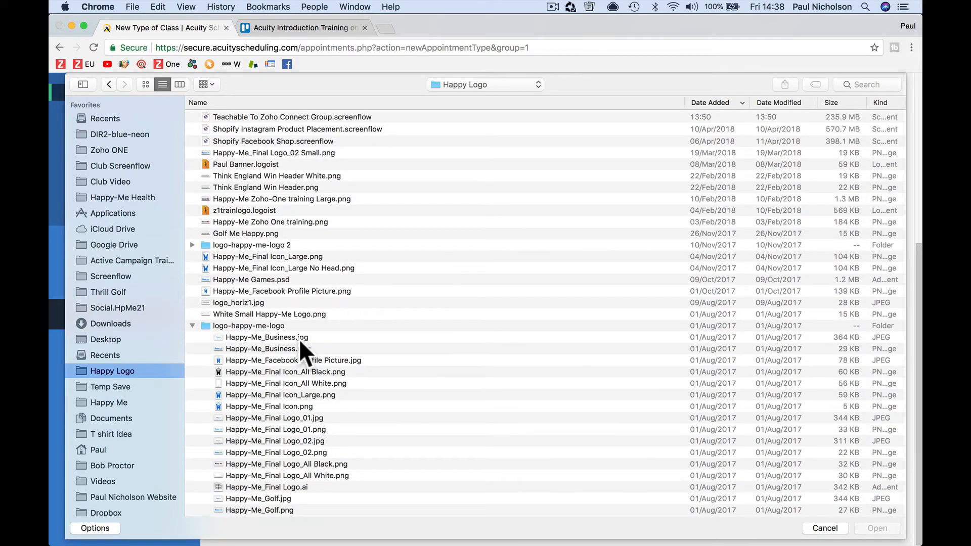
scroll(300, 342, down, 15)
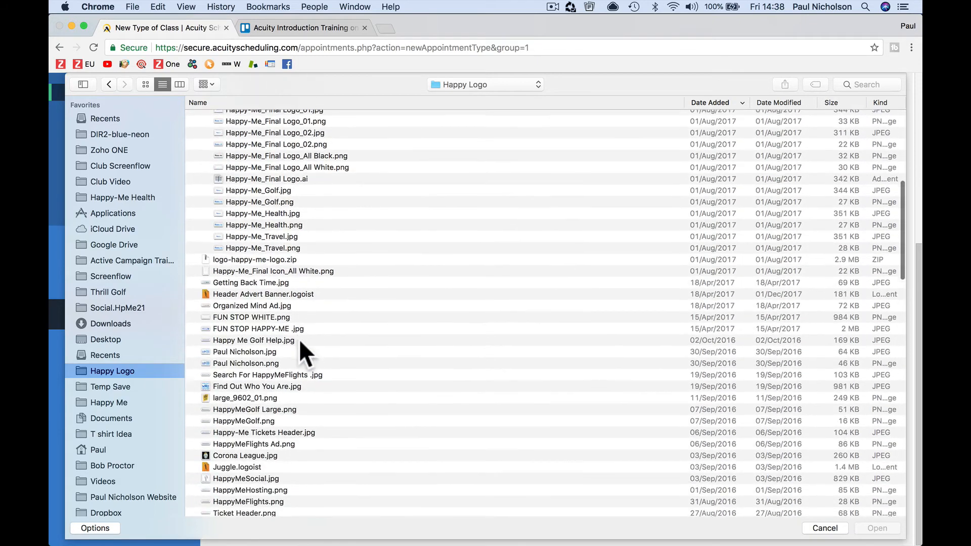
scroll(300, 343, down, 8)
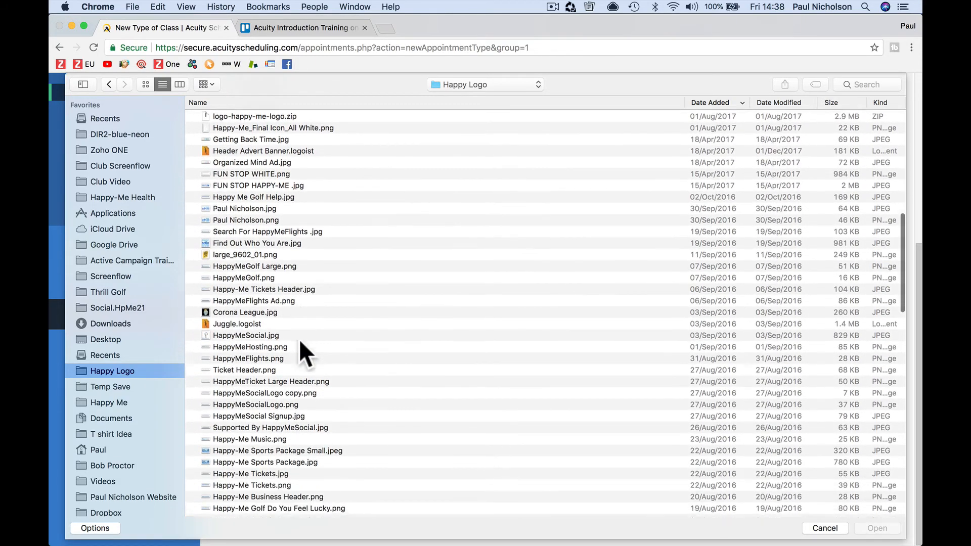
scroll(300, 342, down, 5)
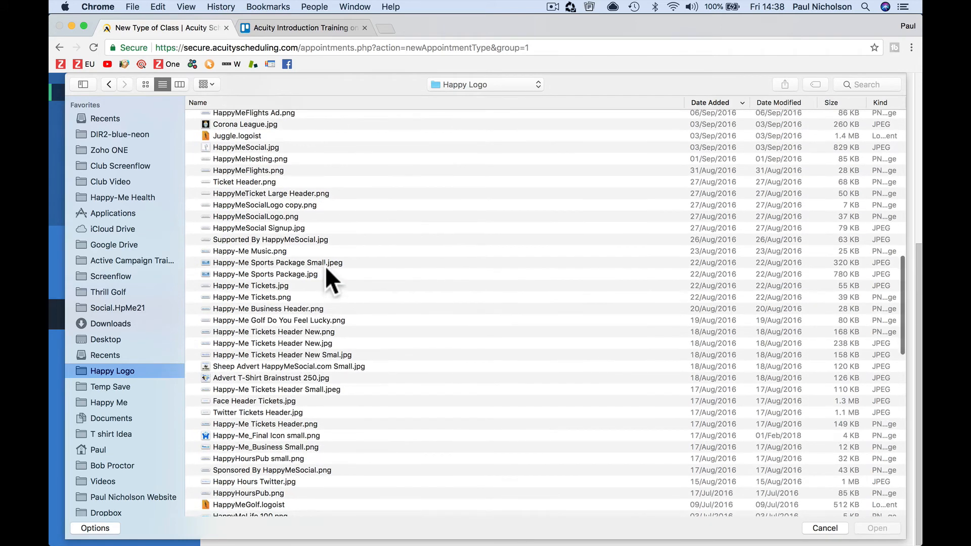
double_click(325, 264)
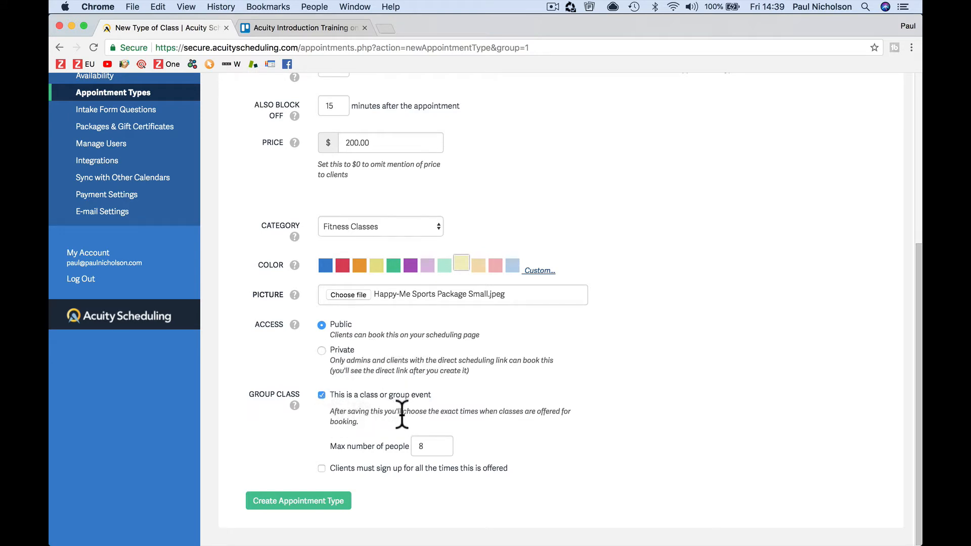
Step: Allow up to 16 people and require clients to sign up for all the times
double_click(417, 446)
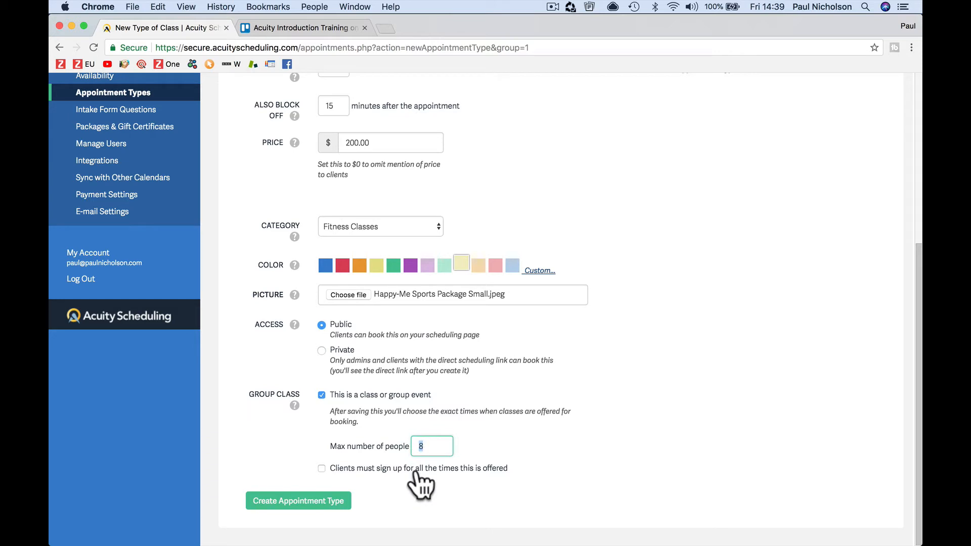
text(16)
click(467, 403)
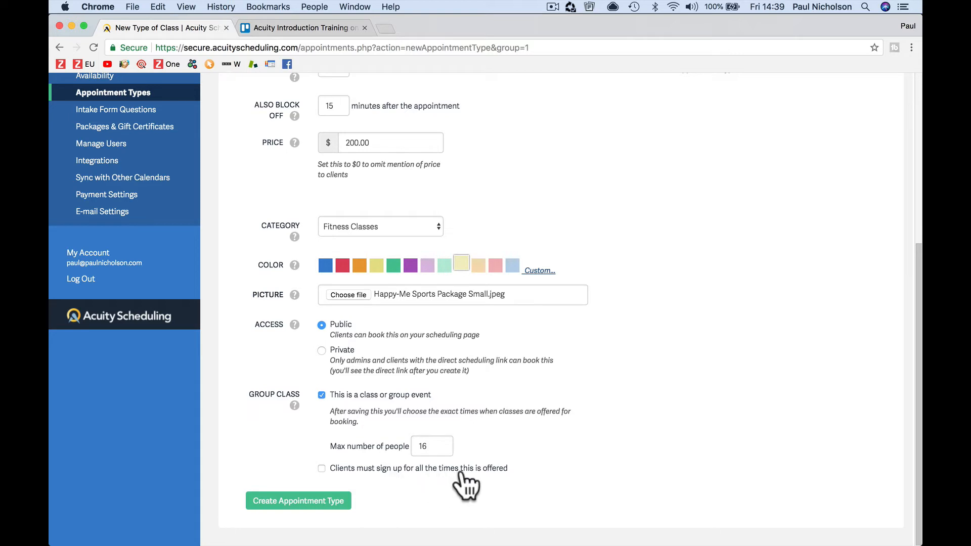
click(392, 470)
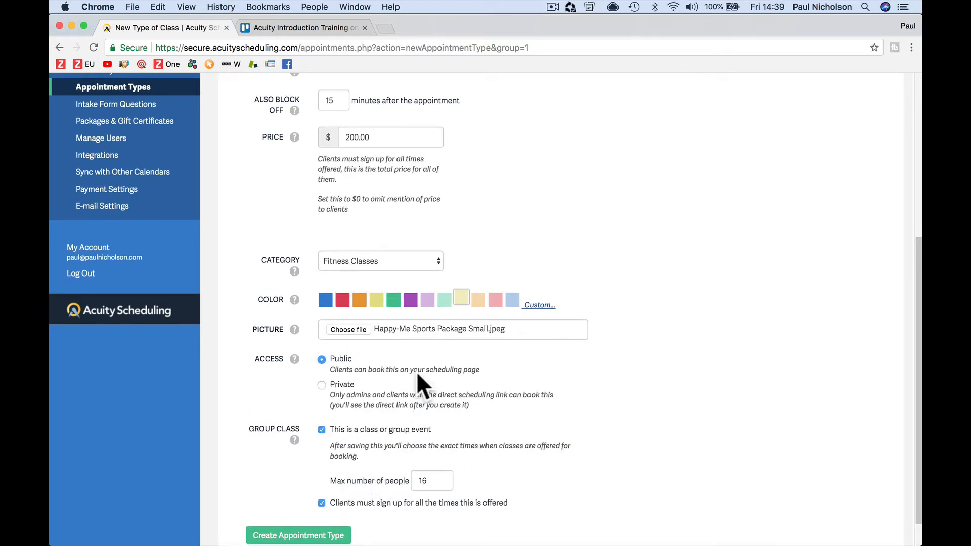
Step: Create the Body Blast 6 Week Plan appointment type
scroll(418, 310, down, 2)
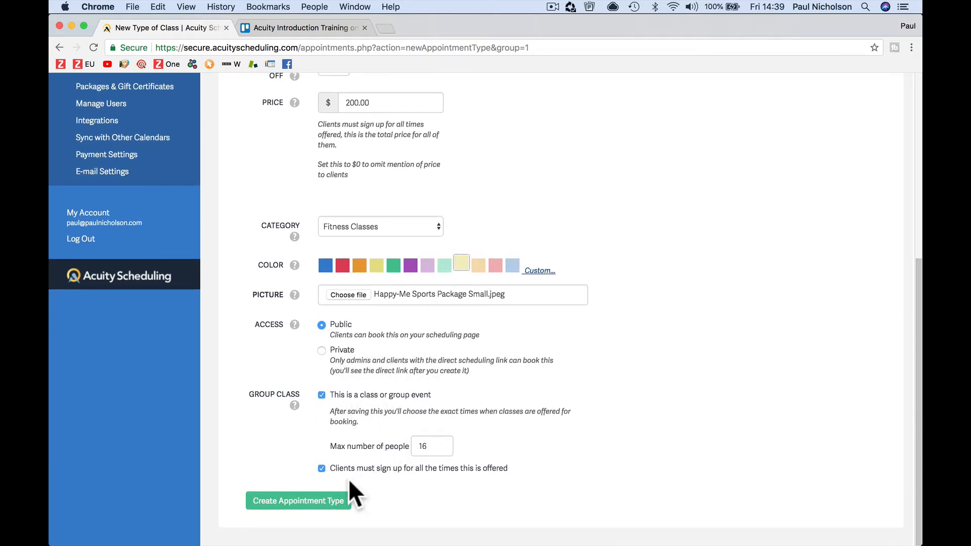
click(315, 502)
scroll(472, 290, down, 2)
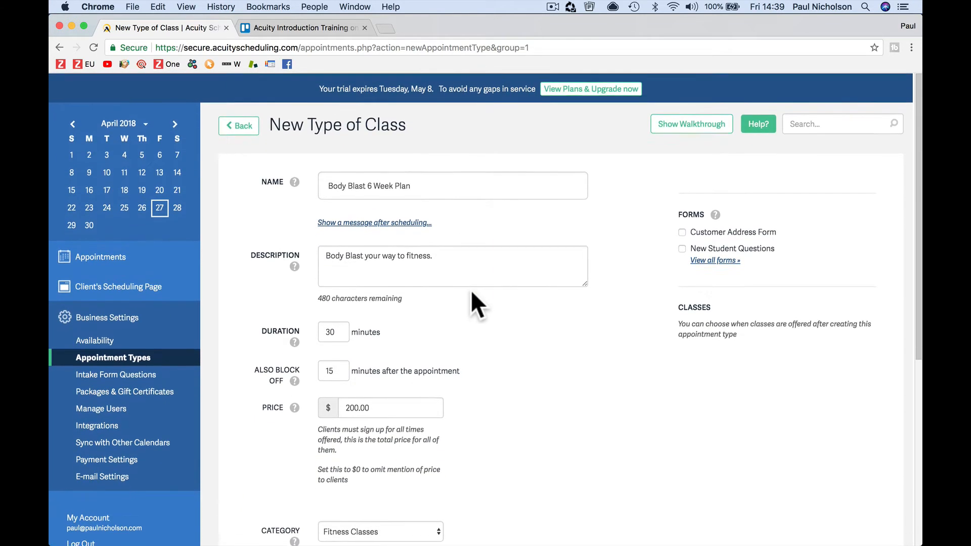
scroll(558, 384, down, 10)
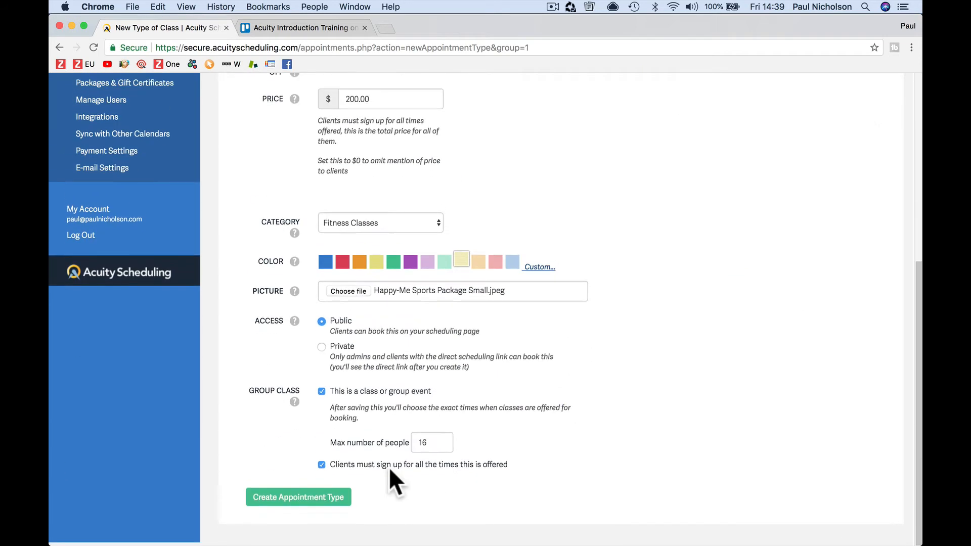
click(324, 502)
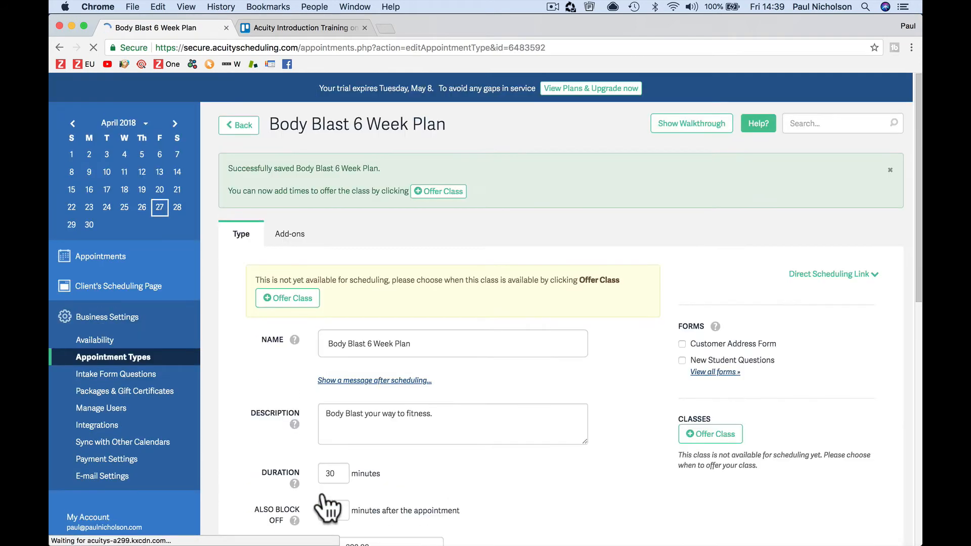
Step: Offer Body Blast 6 Week Plan on May 7, 2018 at 7:00pm
scroll(499, 494, down, 5)
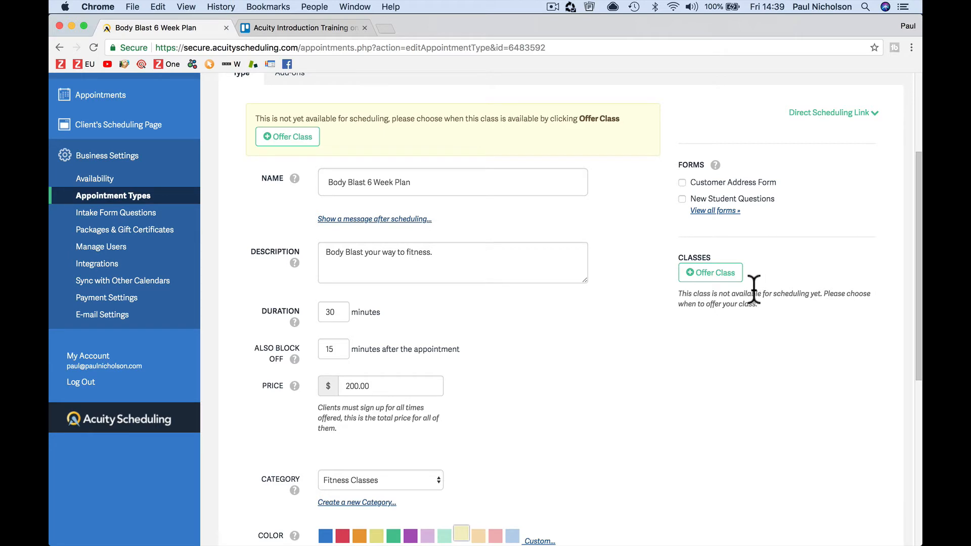
click(689, 277)
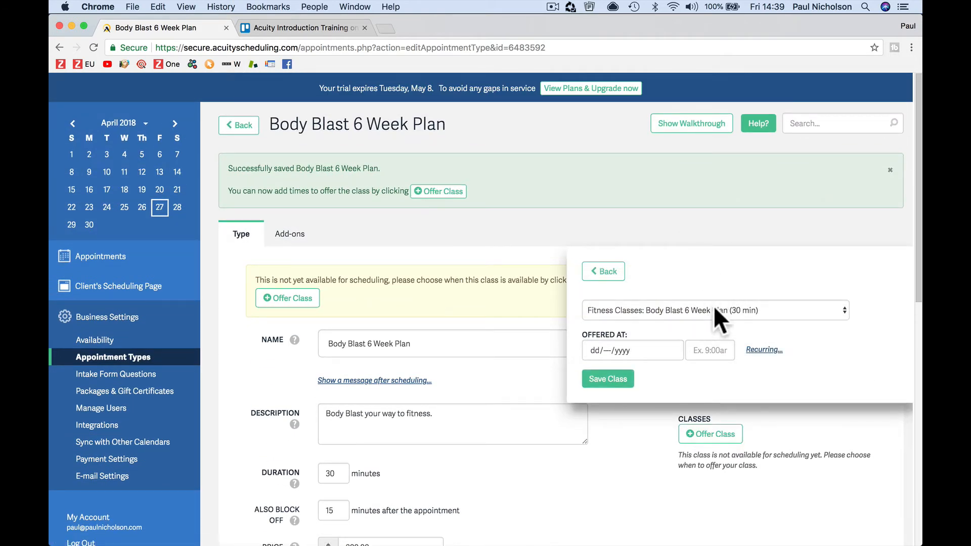
click(680, 310)
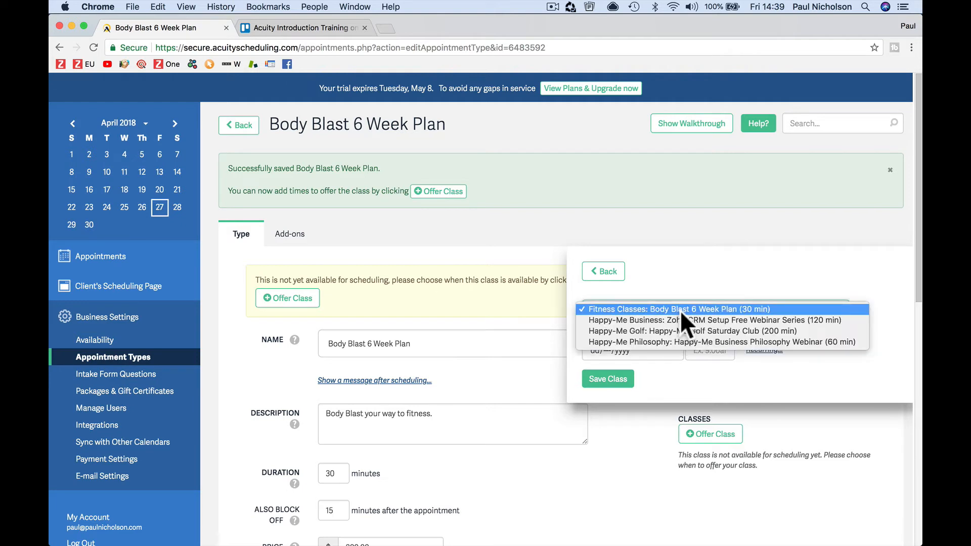
click(679, 309)
click(642, 349)
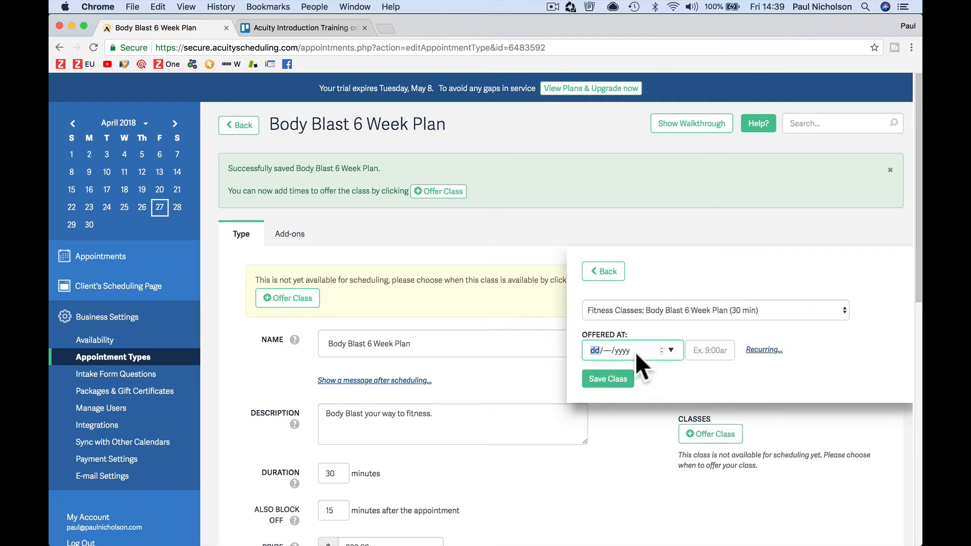
click(672, 349)
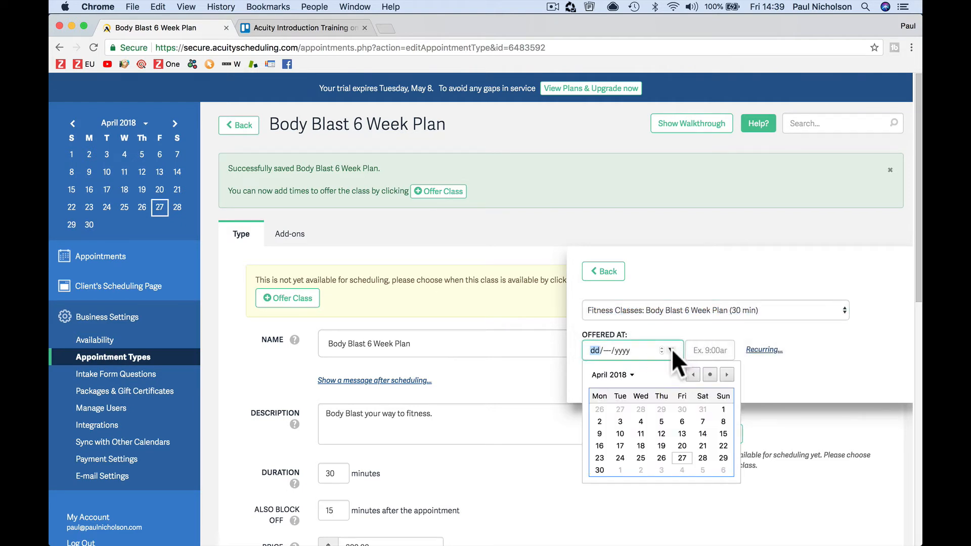
click(727, 375)
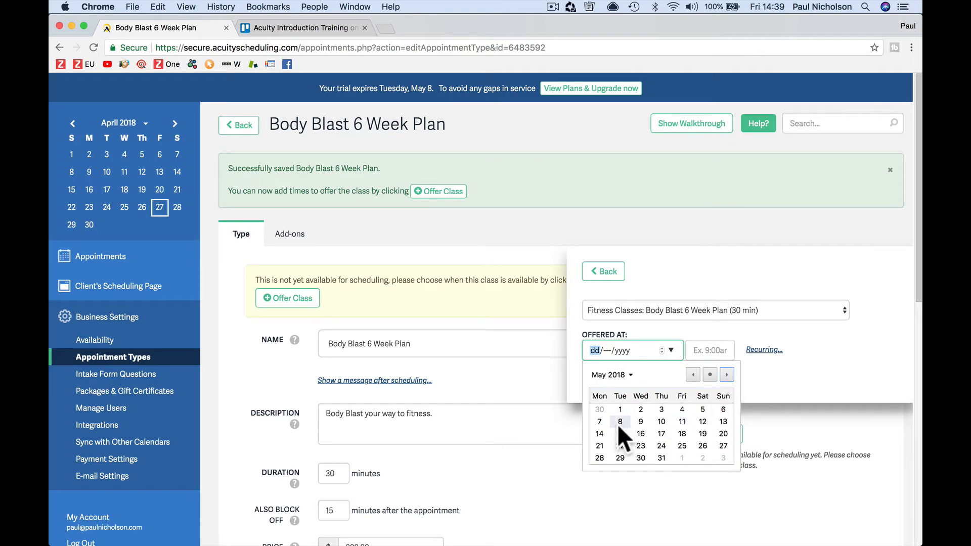
click(599, 422)
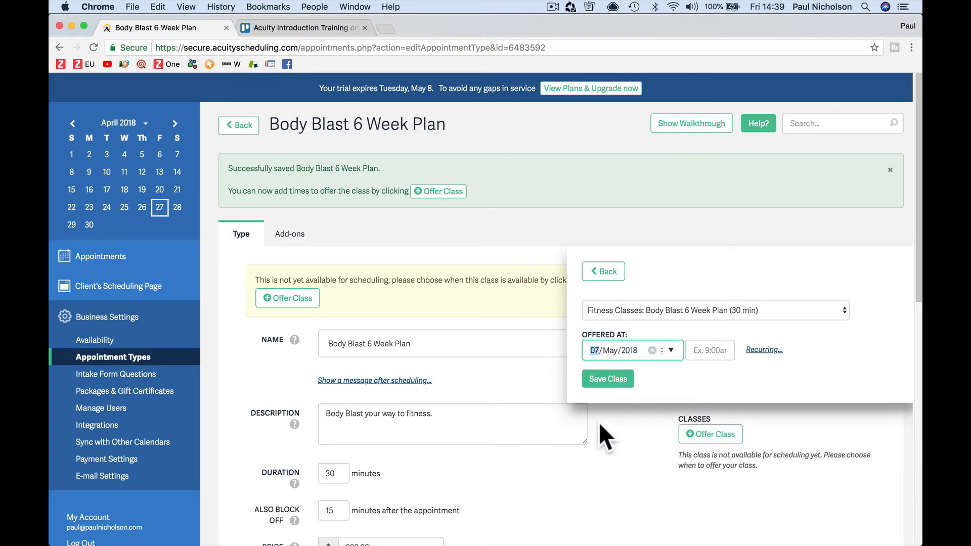
click(706, 350)
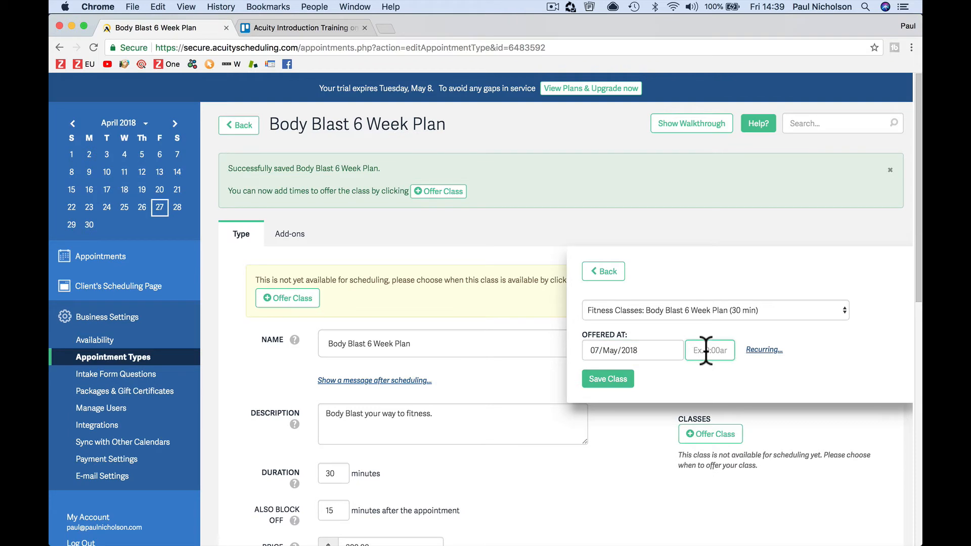
text(7:00pm)
Step: Make the class recur every Monday for 6 times and save the class times
click(761, 349)
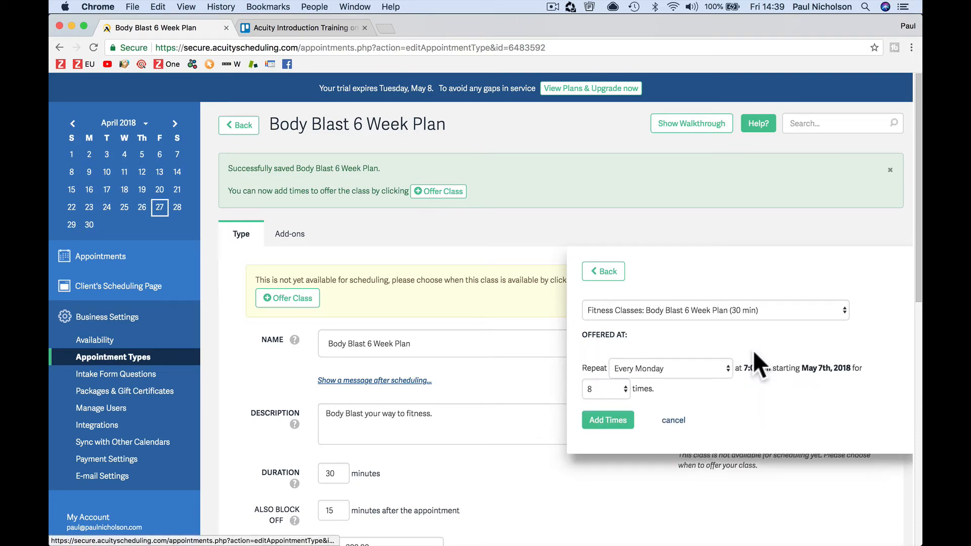
click(623, 389)
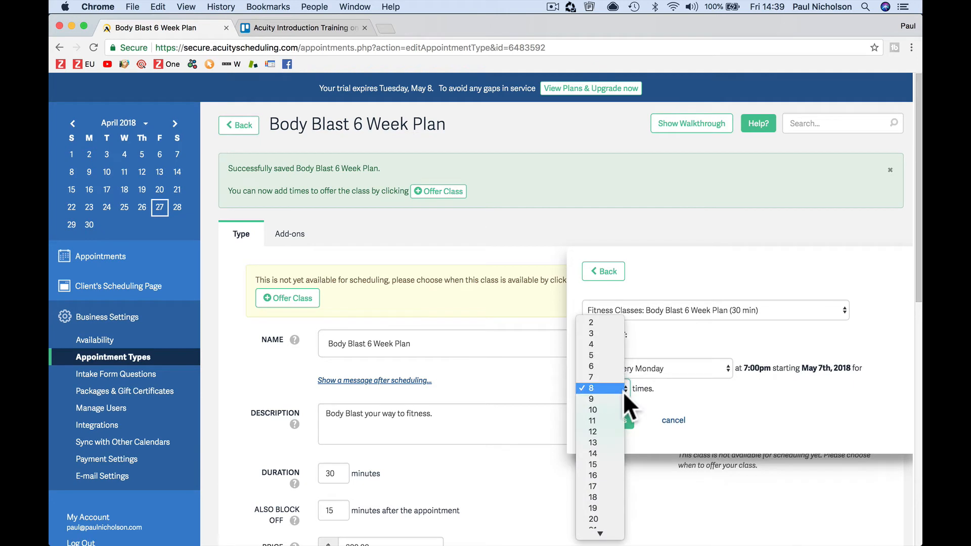
click(615, 366)
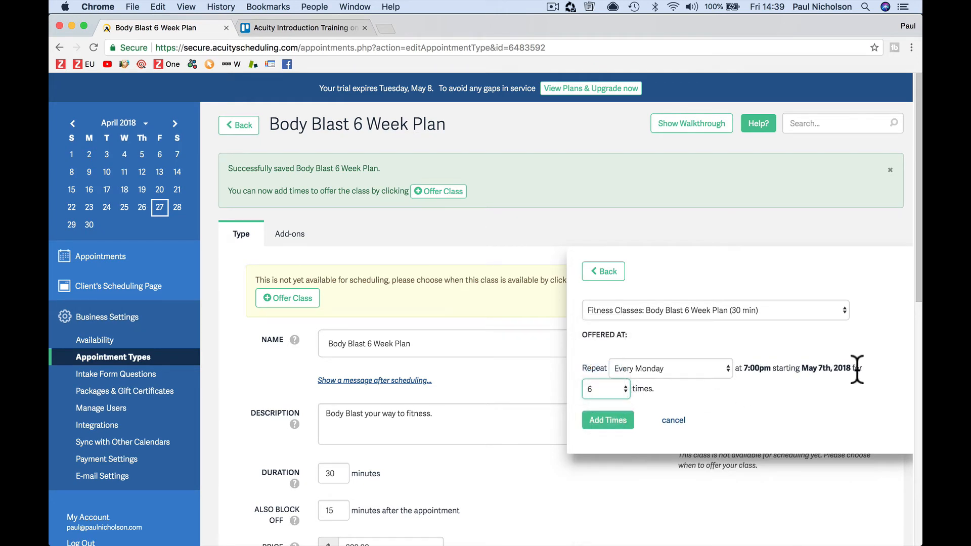
click(823, 371)
click(618, 424)
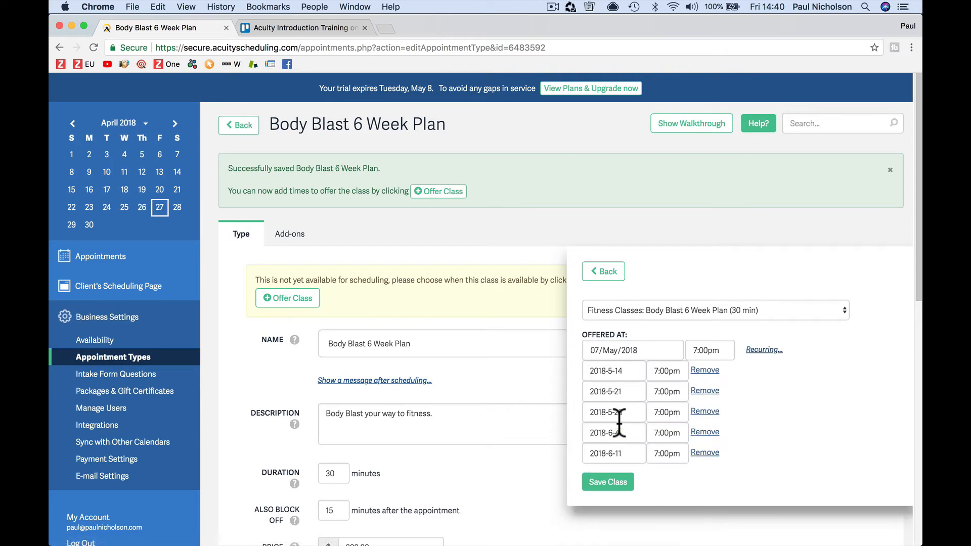
click(610, 481)
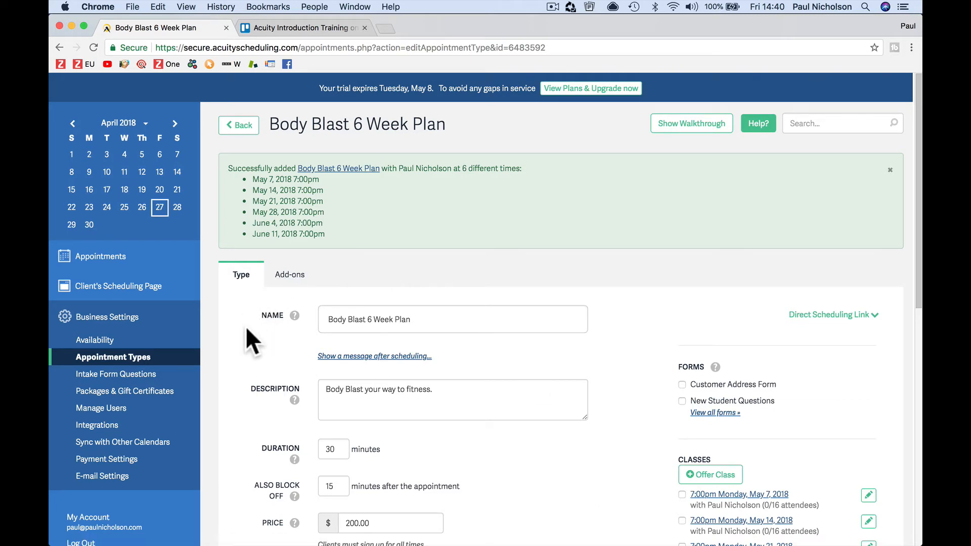
click(176, 374)
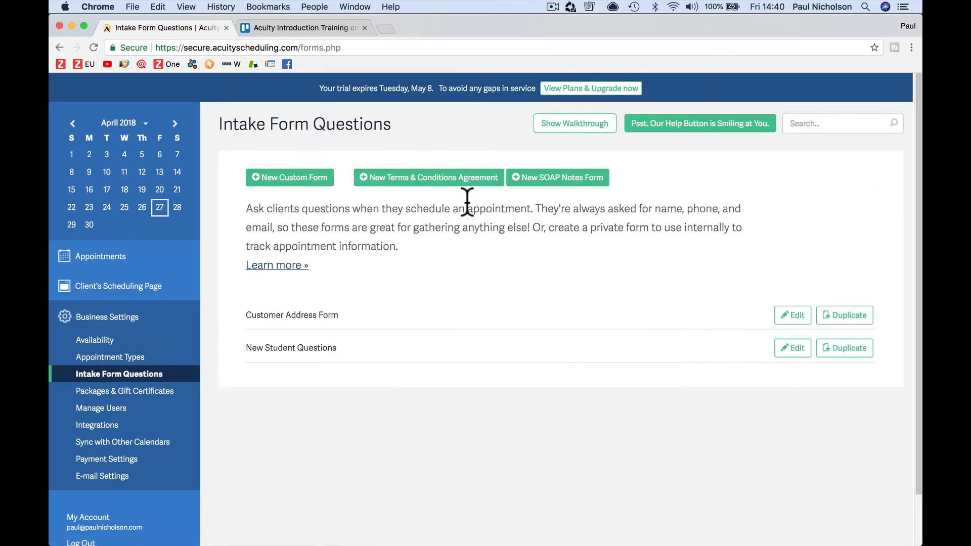
Step: Create a custom form named Health Check Ok with a description, shown for Body Blast 6 Week Plan
click(298, 181)
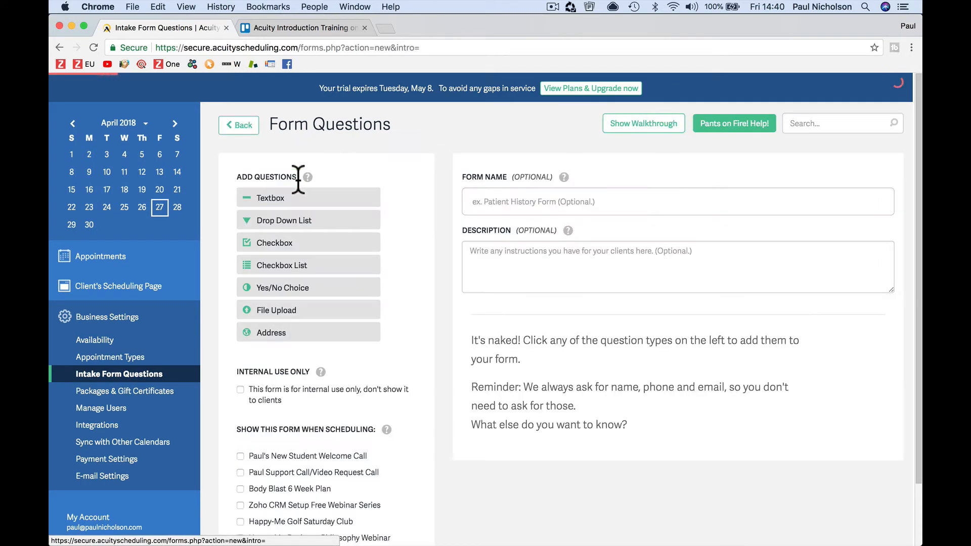
click(544, 201)
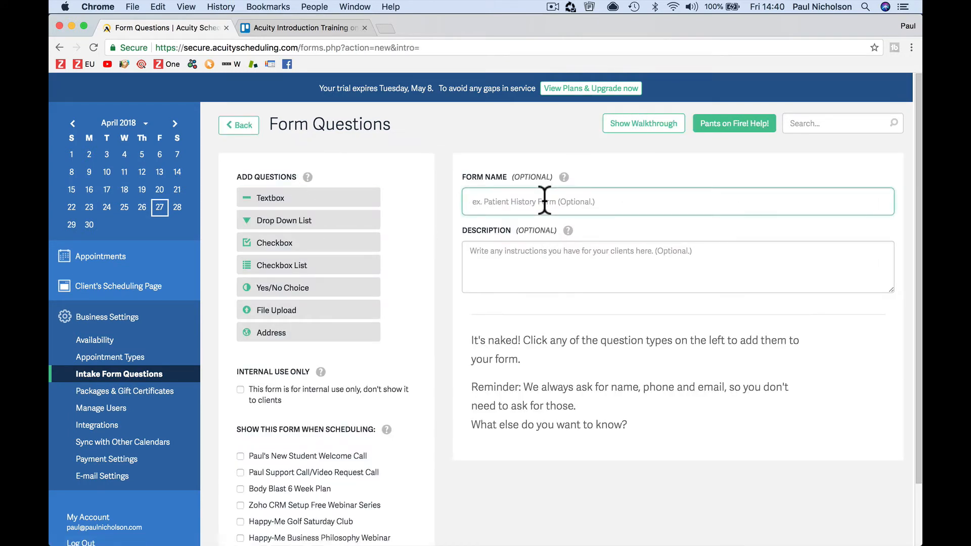
text(Health Check Ok)
key(Tab)
text(Your docto)
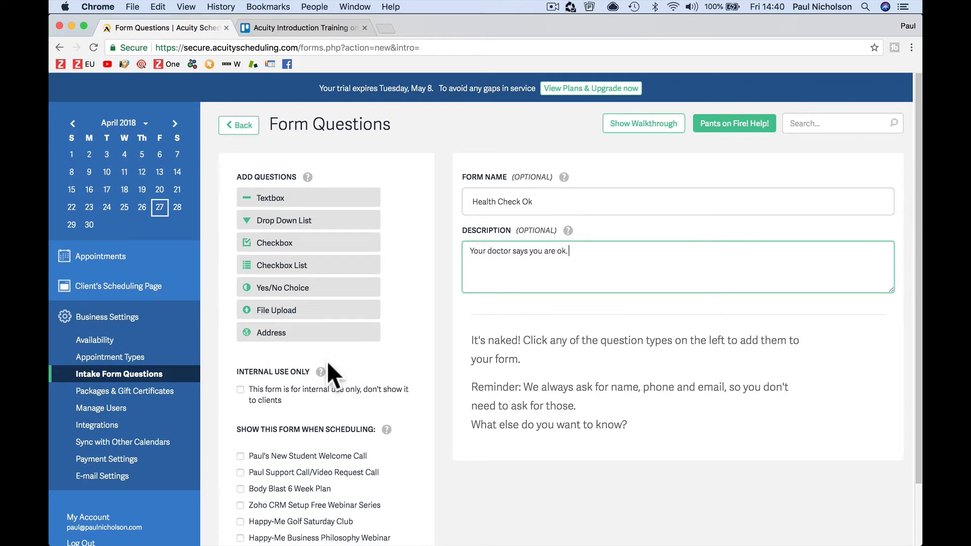
scroll(327, 360, down, 3)
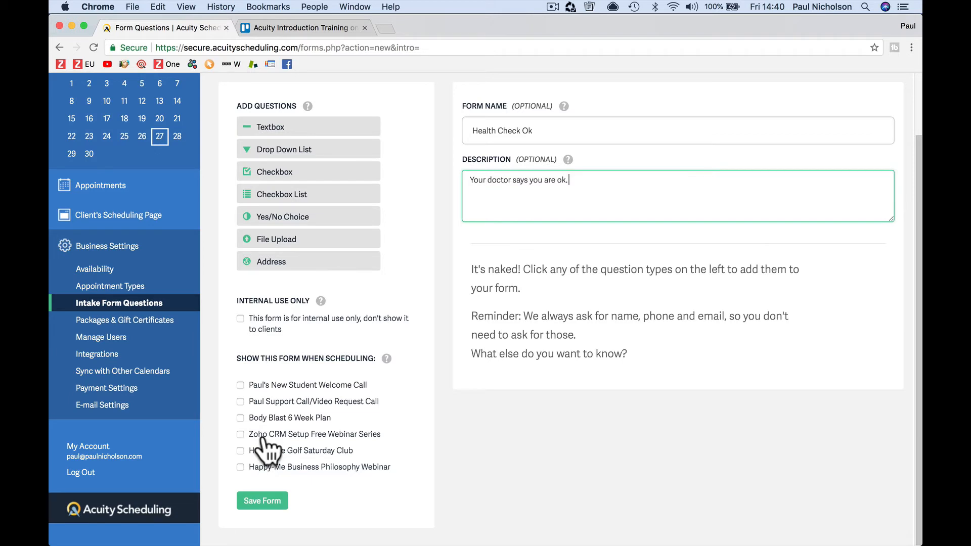
click(262, 418)
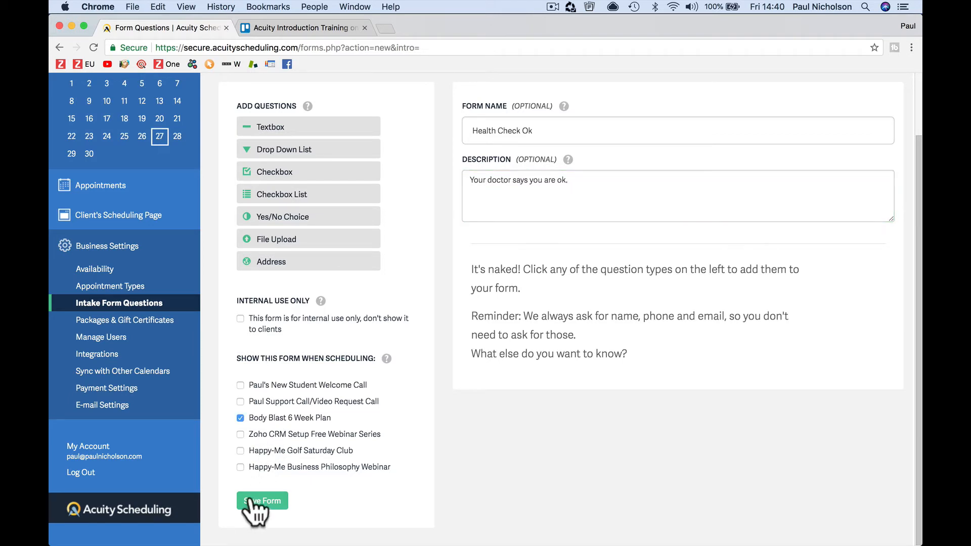
Step: Add a large textbox question about health problems and save the form
click(323, 127)
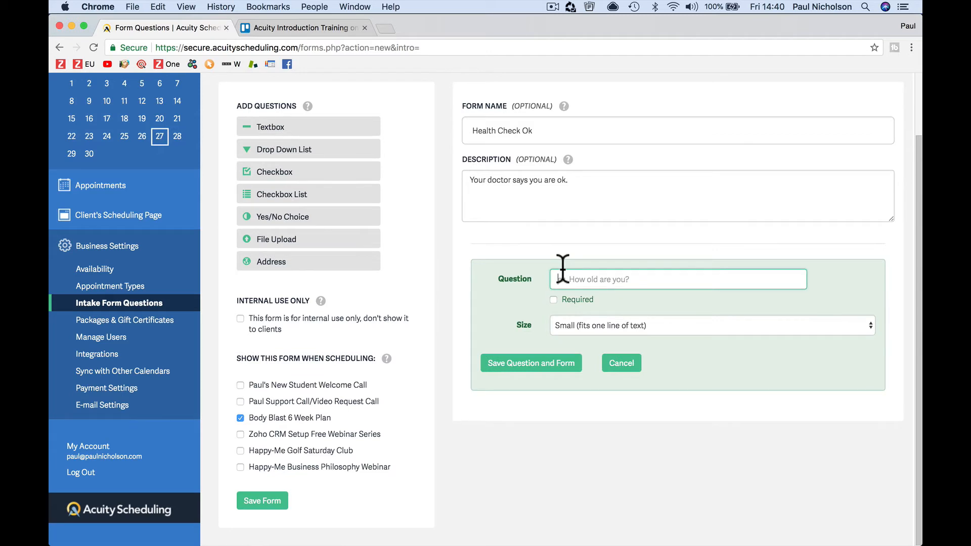
text(C)
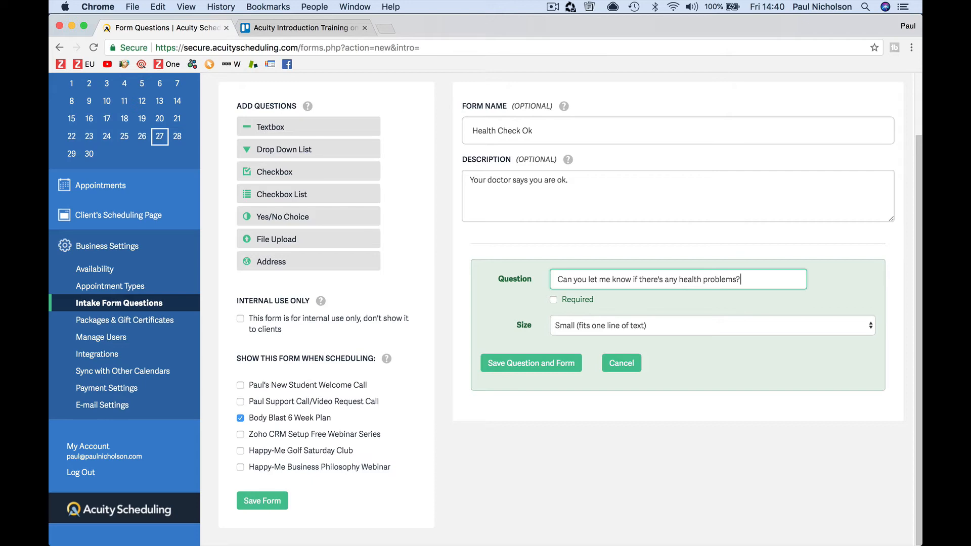
click(567, 321)
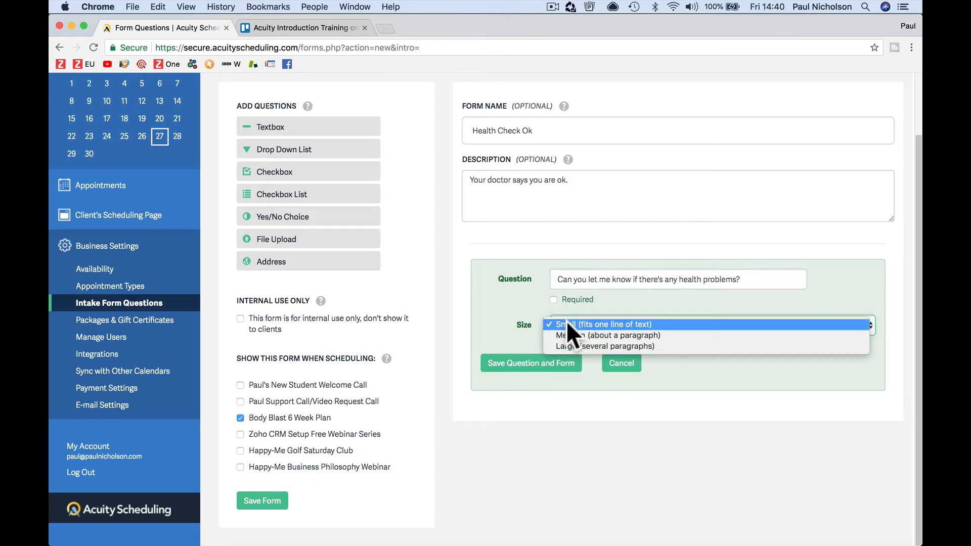
click(571, 348)
click(554, 366)
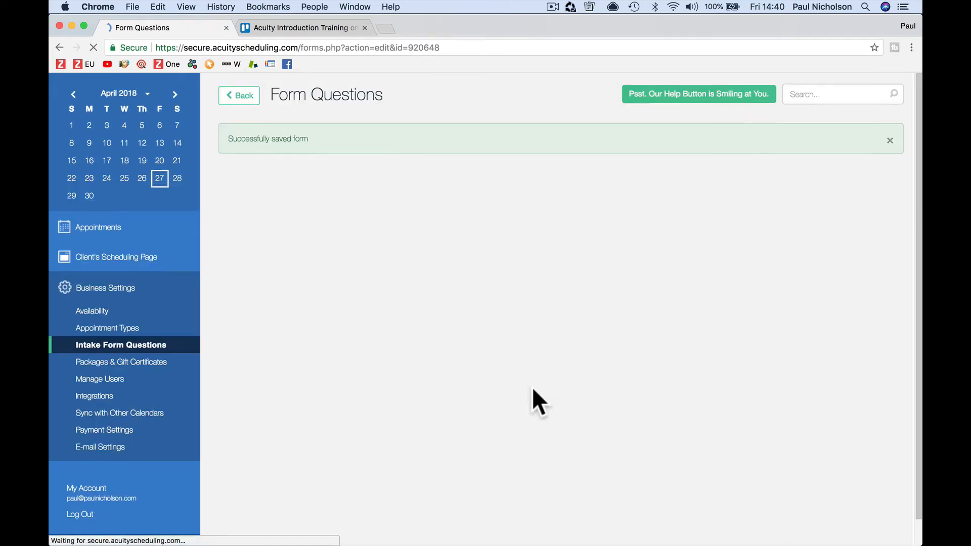
scroll(255, 415, down, 2)
scroll(255, 415, up, 2)
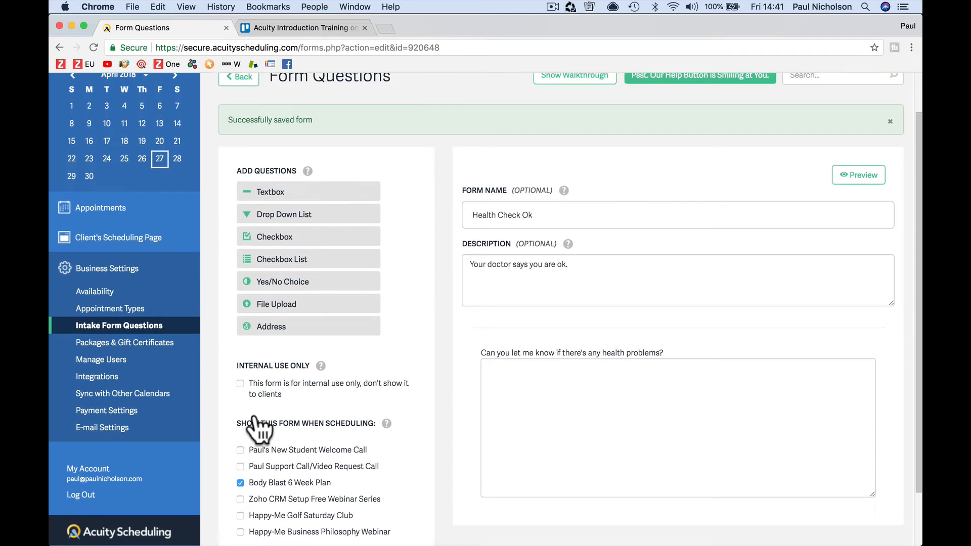
Step: Open Body Blast 6 Week Plan from Appointment Types for editing and begin replacing its picture
click(143, 309)
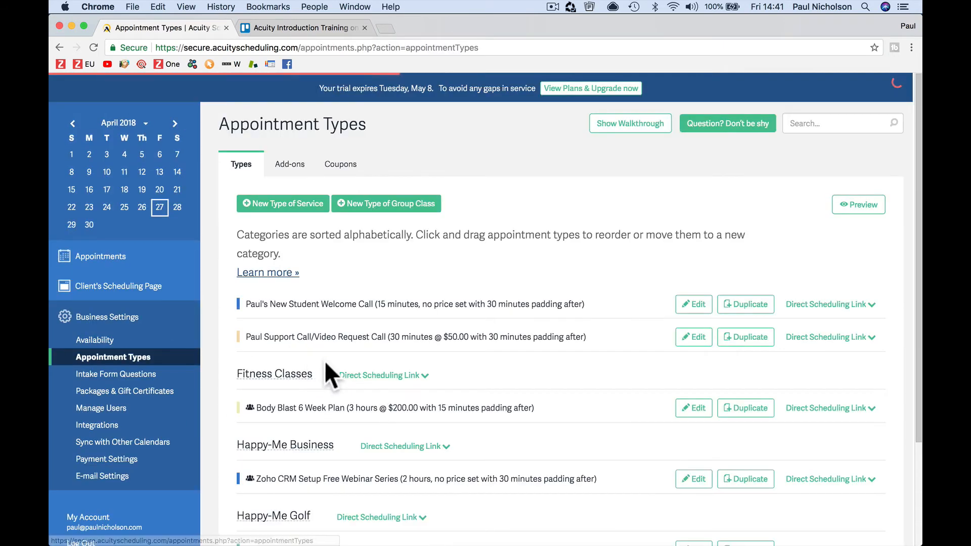
scroll(403, 404, down, 3)
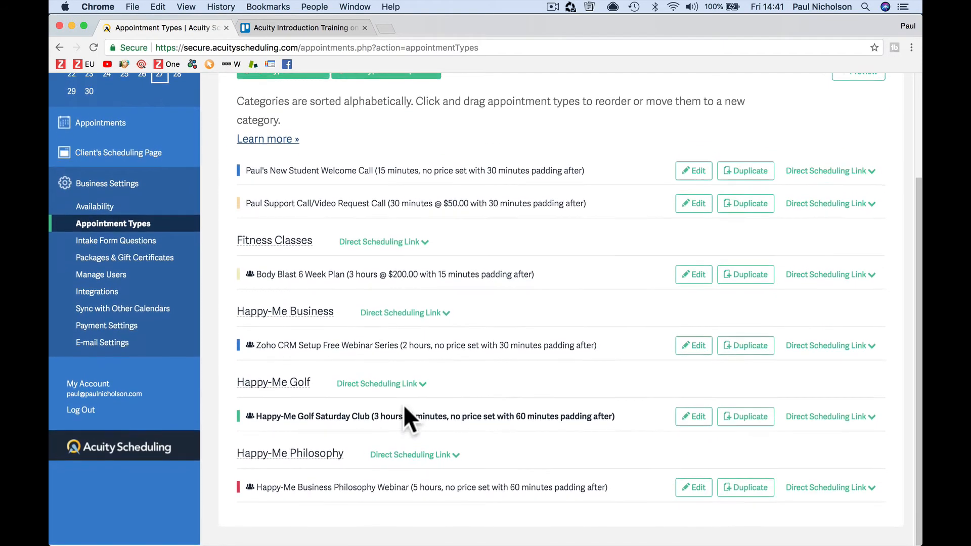
scroll(402, 384, up, 1)
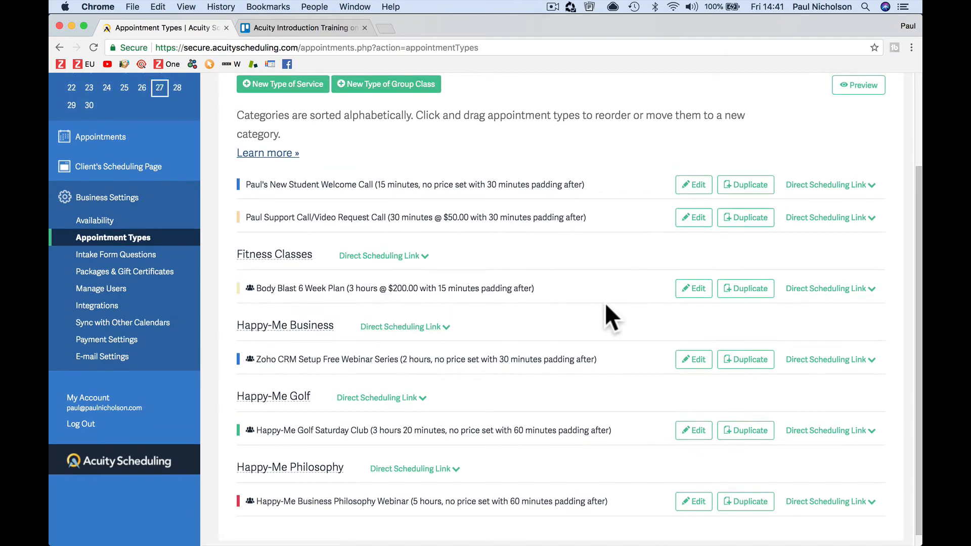
click(694, 288)
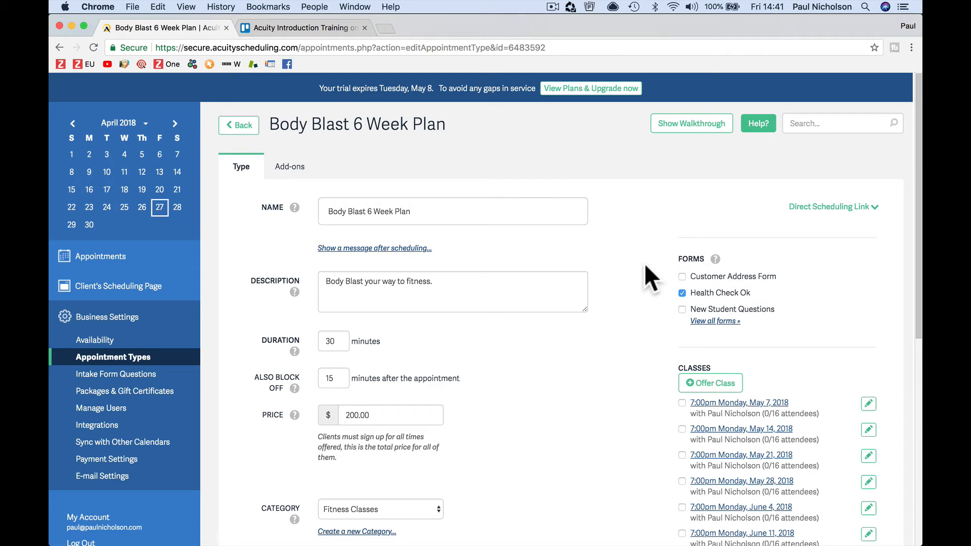
scroll(644, 275, down, 8)
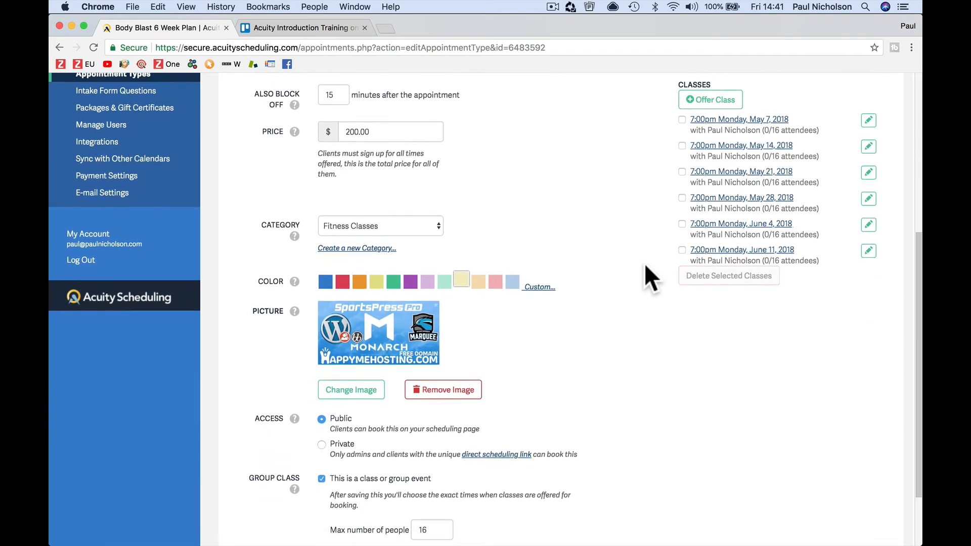
scroll(644, 263, down, 3)
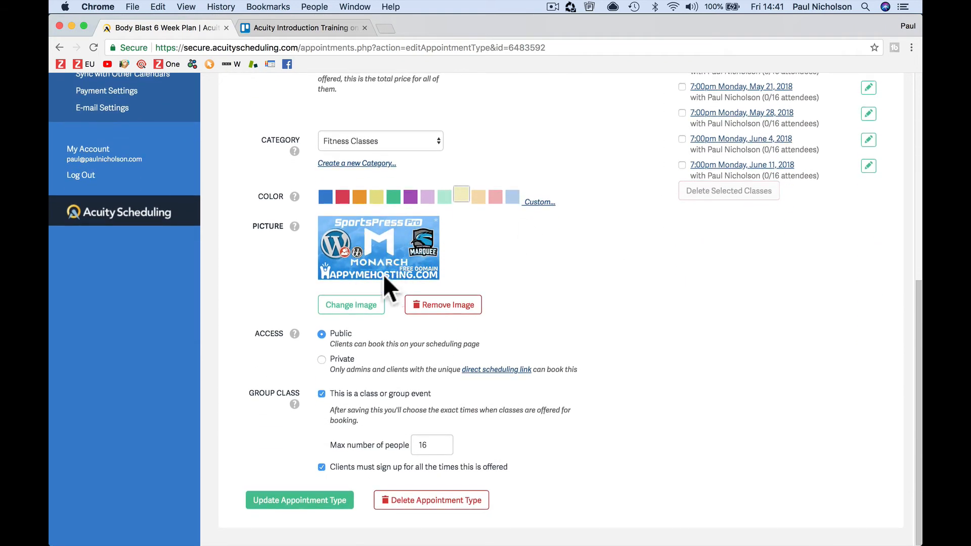
click(377, 306)
Step: Replace the class picture with Happy-Me Philosophy.png from the Happy Me folder and save
click(359, 304)
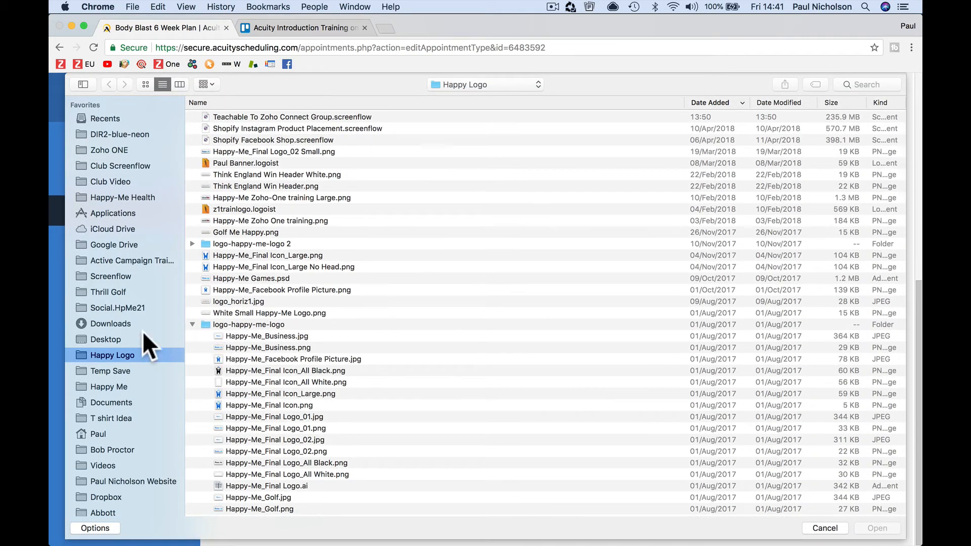
click(138, 386)
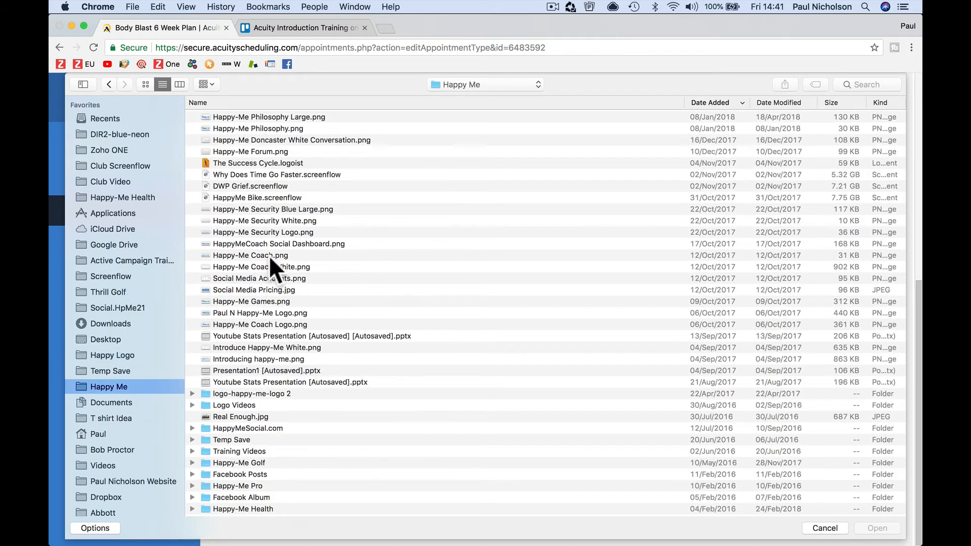
click(294, 137)
double_click(292, 130)
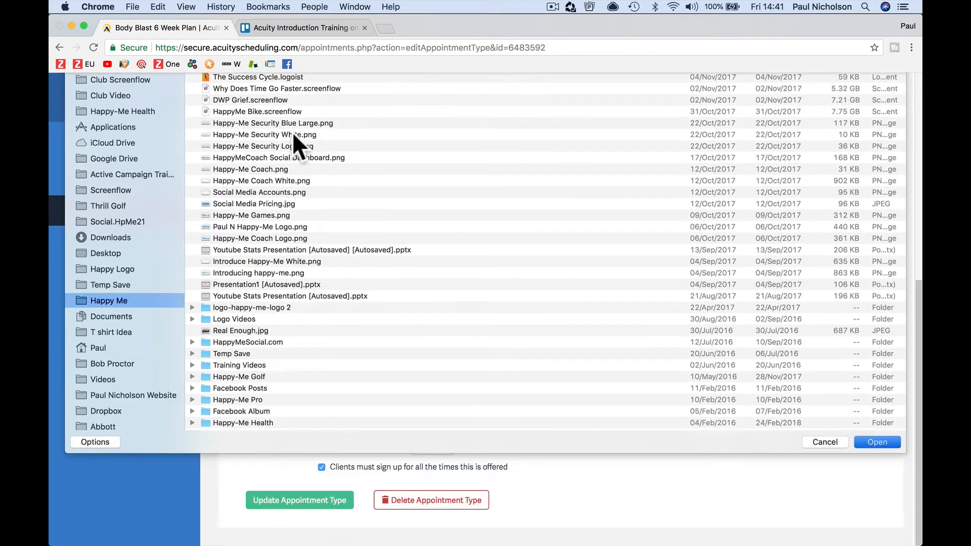
click(337, 499)
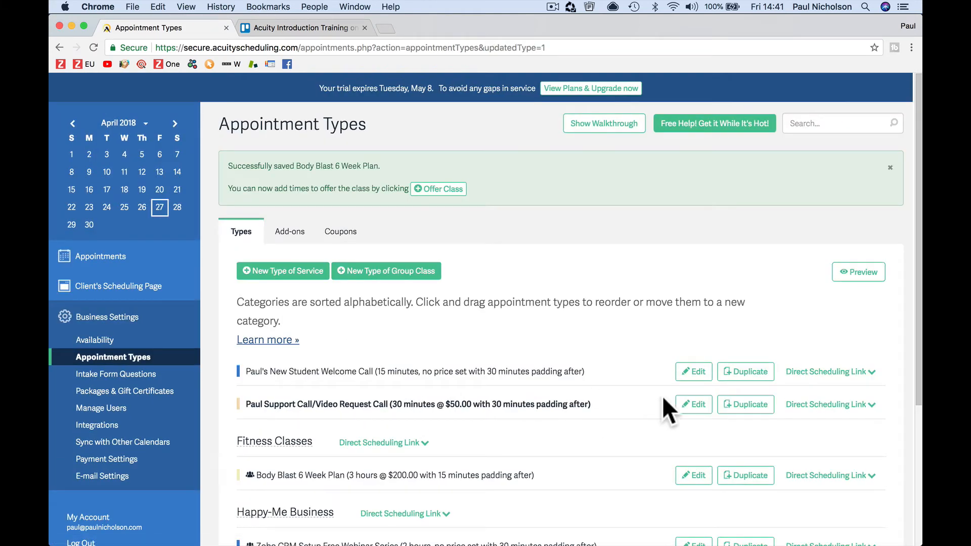
Step: Preview booking Body Blast 6 Week Plan in the London time zone and continue past its six dates
click(866, 288)
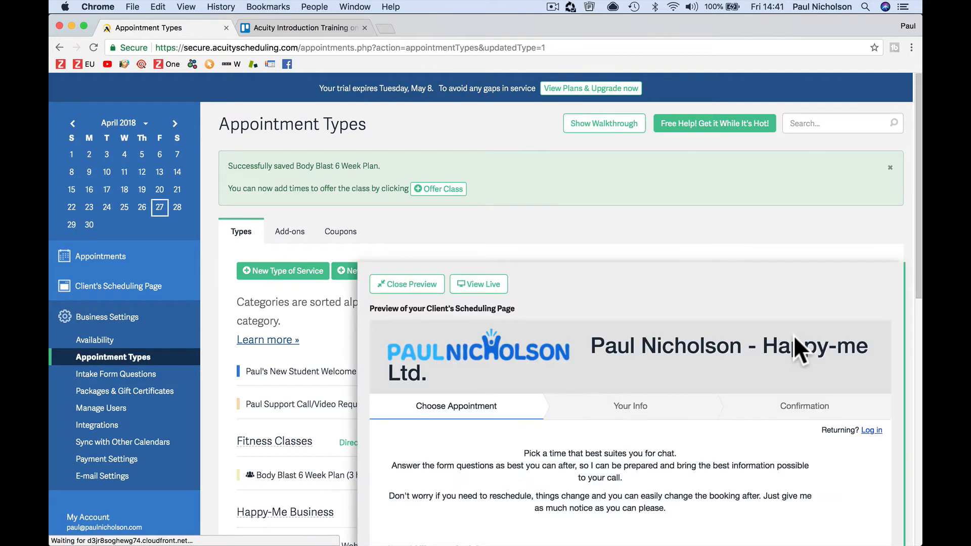
scroll(587, 440, down, 15)
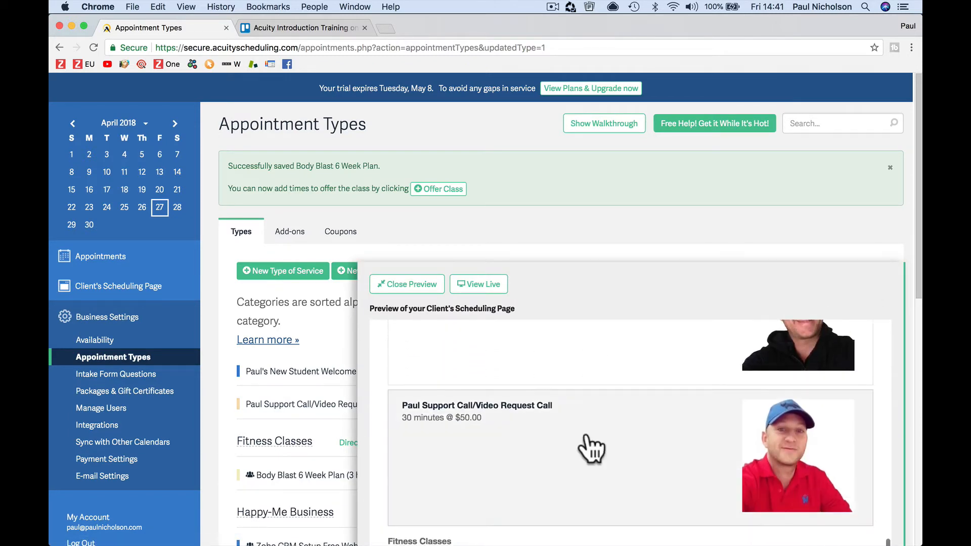
scroll(592, 449, down, 5)
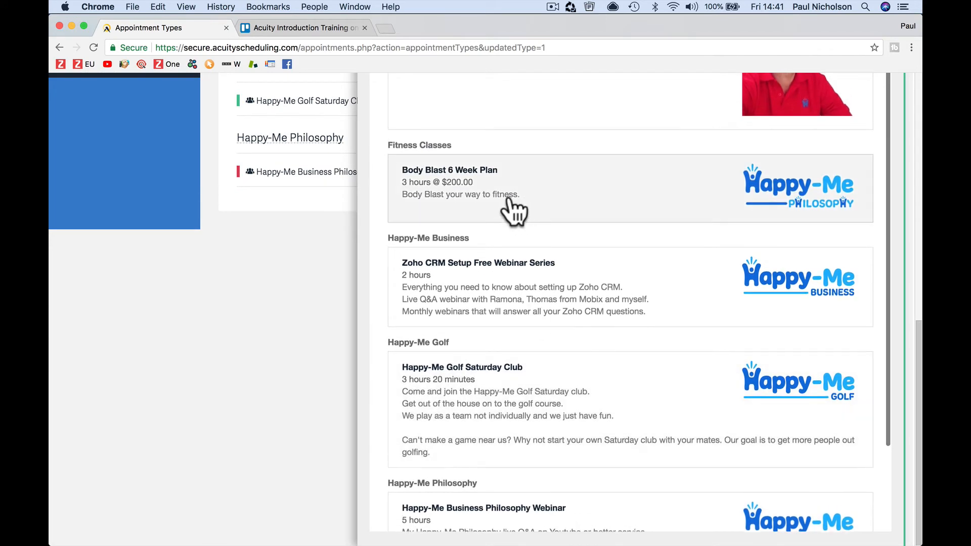
click(453, 202)
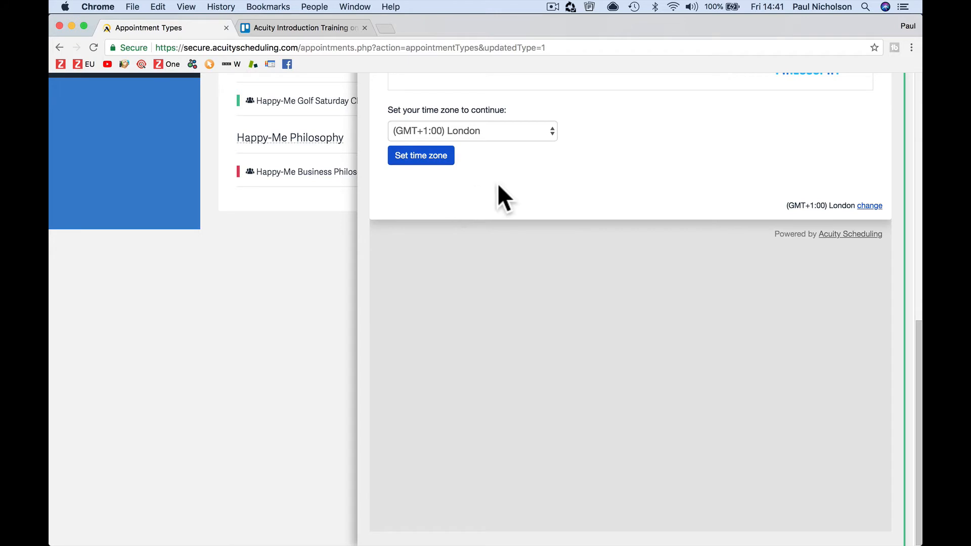
scroll(498, 185, up, 5)
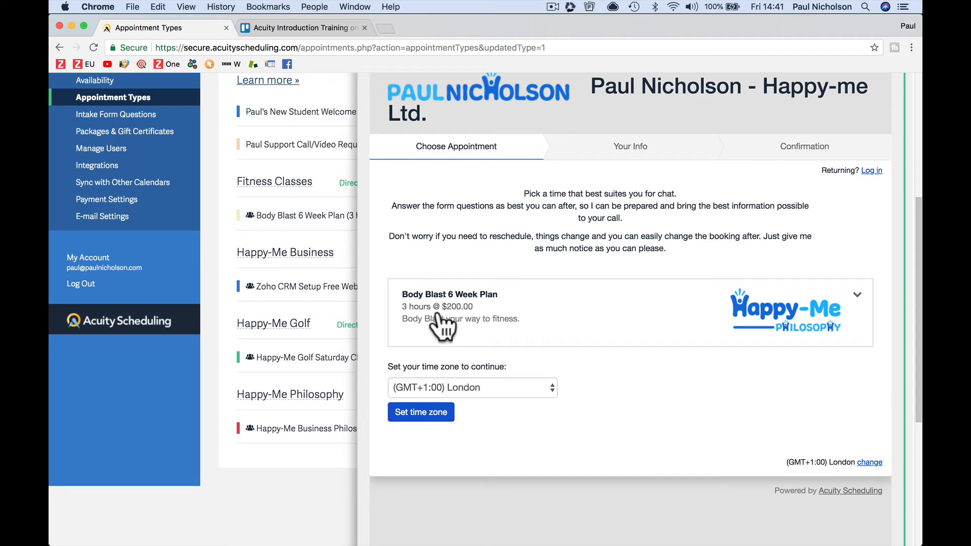
click(468, 387)
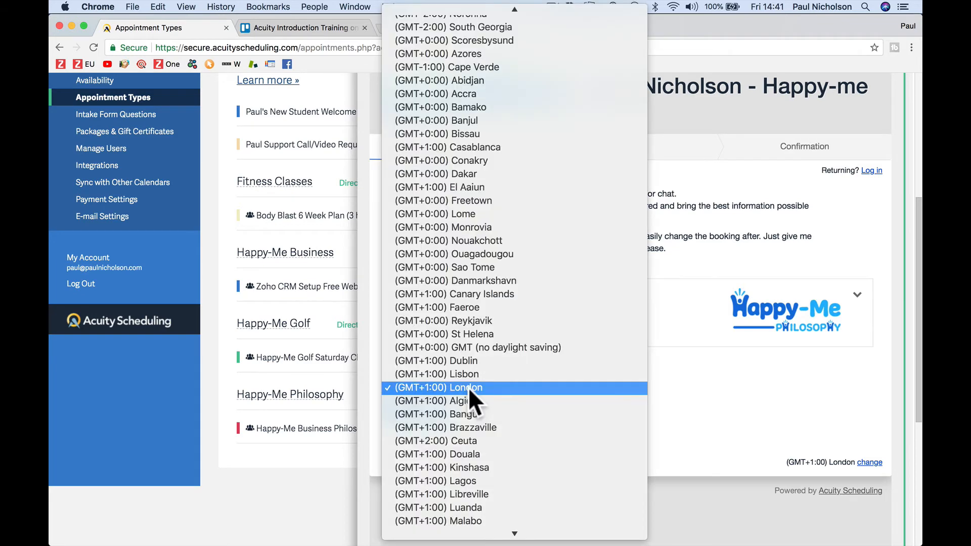
click(497, 387)
click(432, 426)
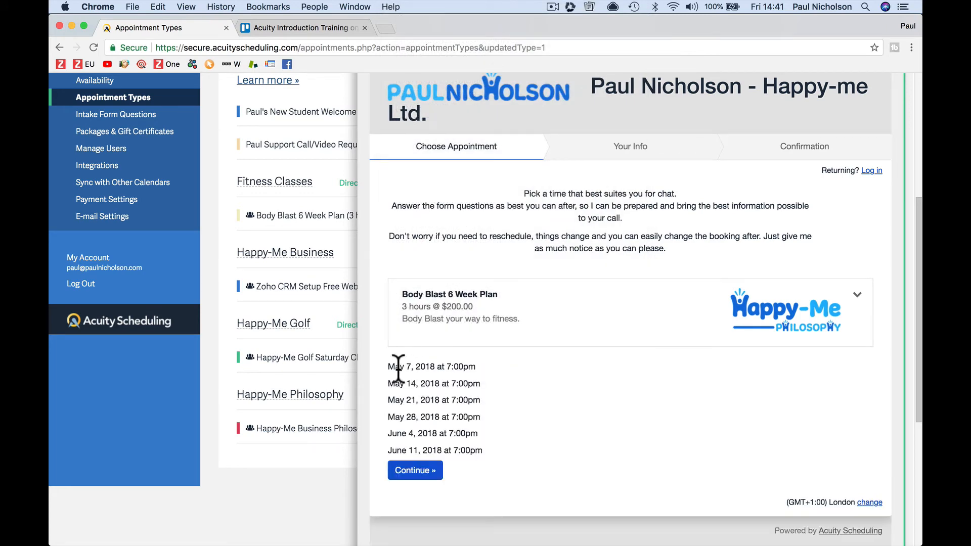
drag(389, 365, 491, 451)
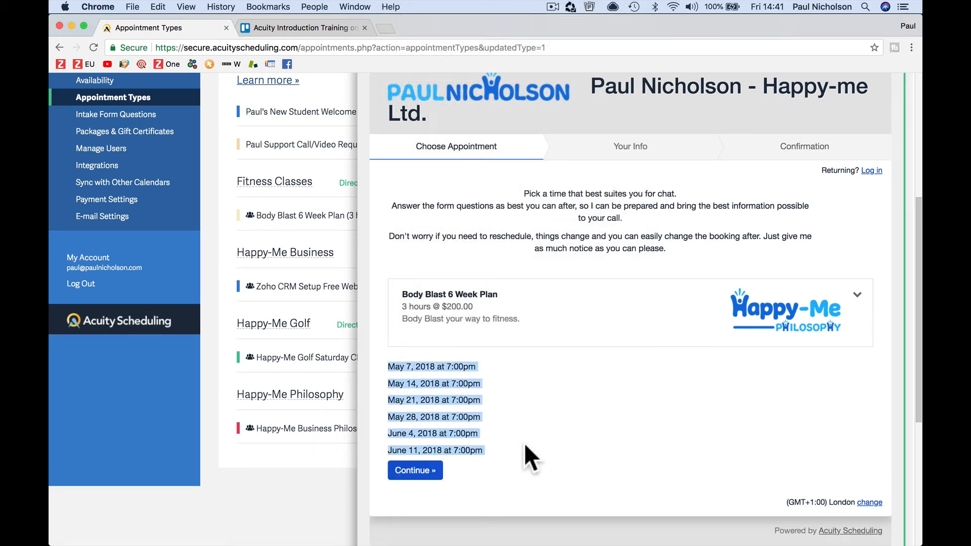
click(438, 470)
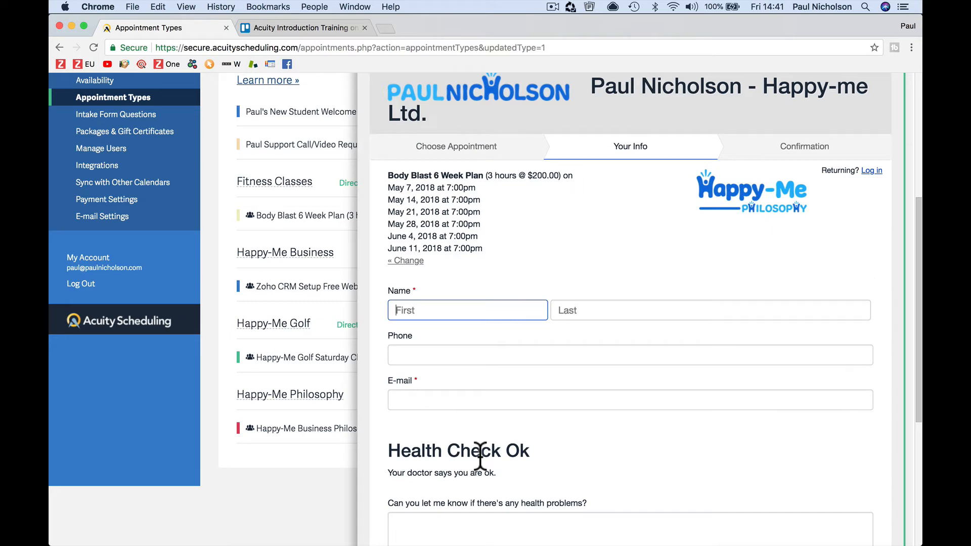
Step: Review the health problems question and payment options on the info step, then close the preview
scroll(480, 454, down, 2)
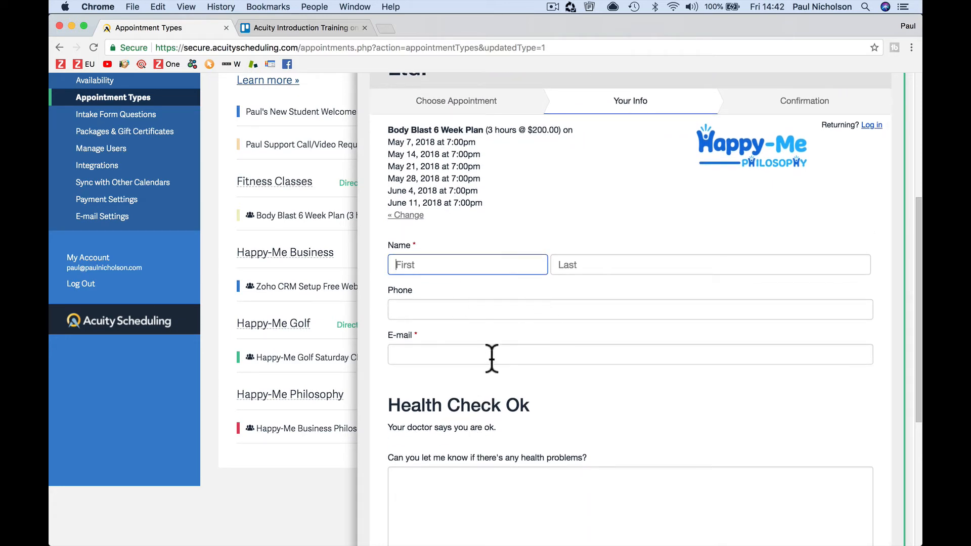
scroll(516, 347, down, 5)
click(448, 306)
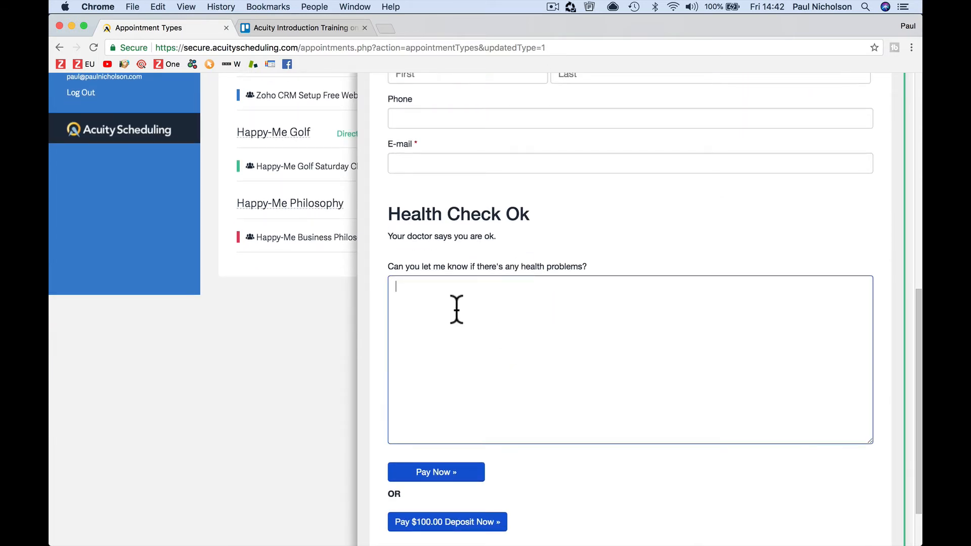
scroll(457, 309, down, 2)
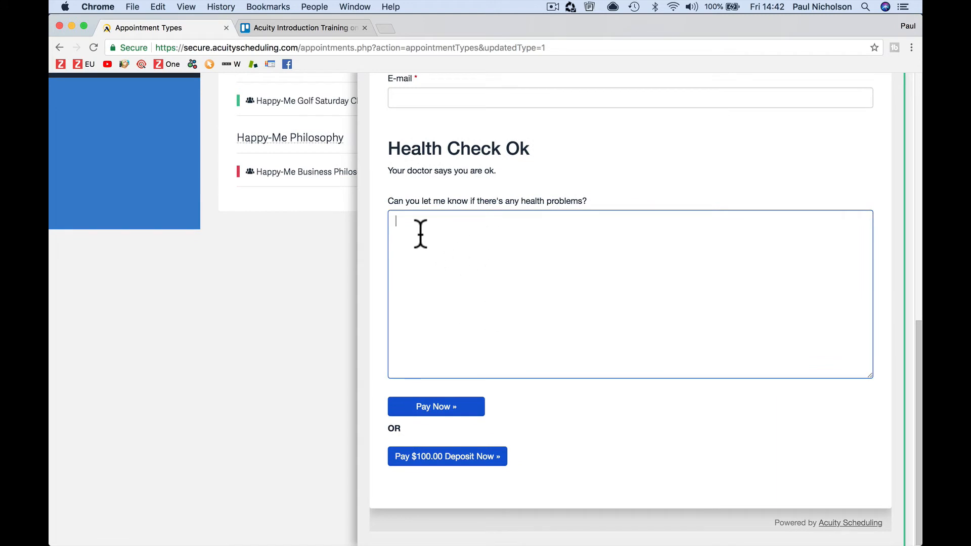
click(386, 197)
drag(386, 198, 499, 199)
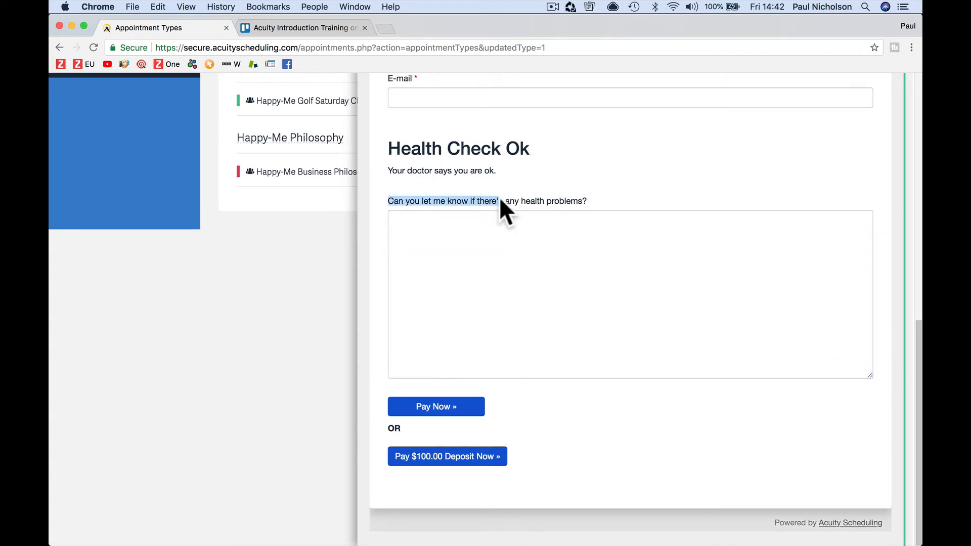
click(548, 226)
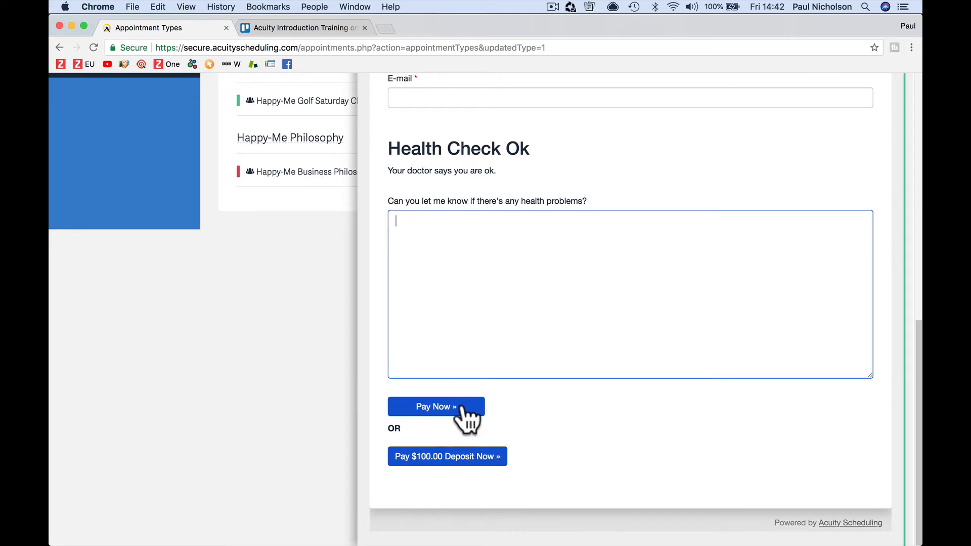
click(254, 415)
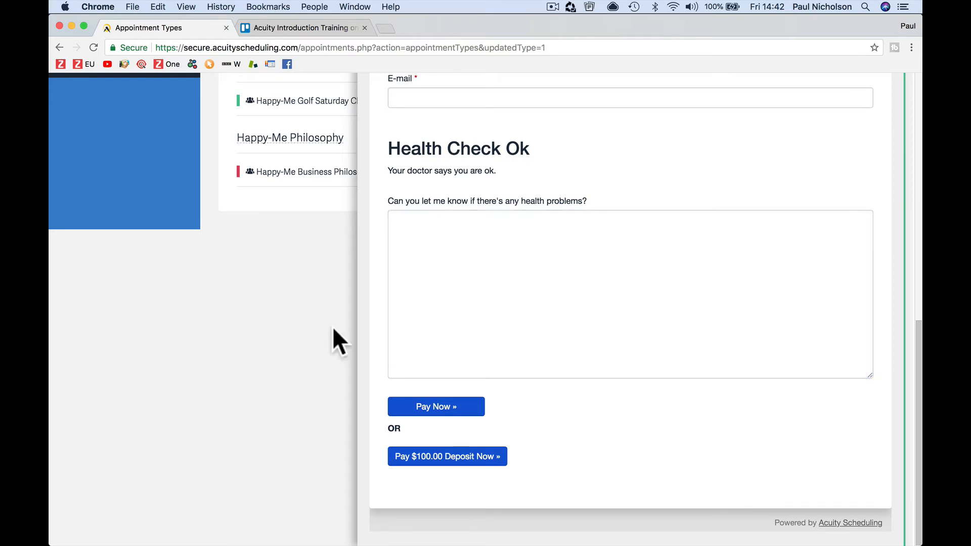
scroll(777, 253, up, 2)
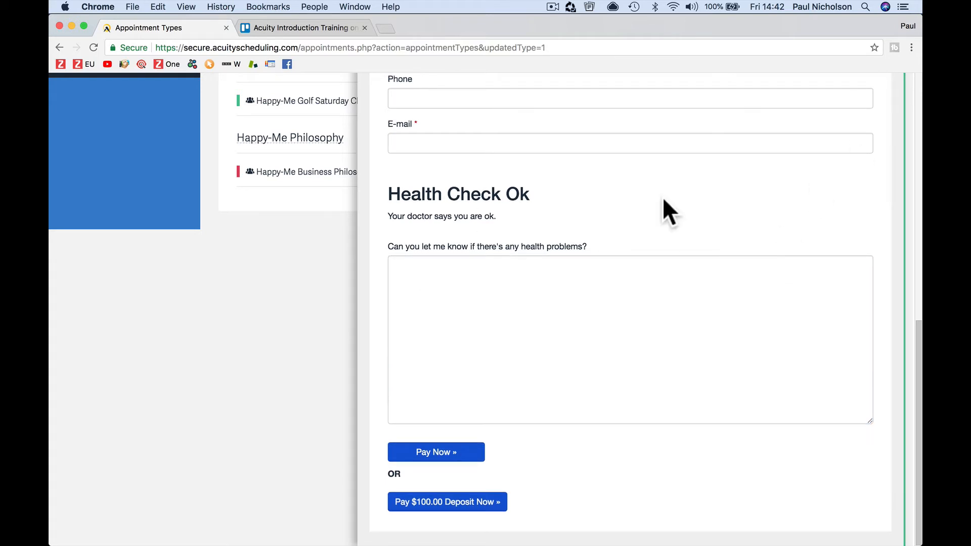
scroll(663, 207, up, 10)
scroll(662, 197, down, 1)
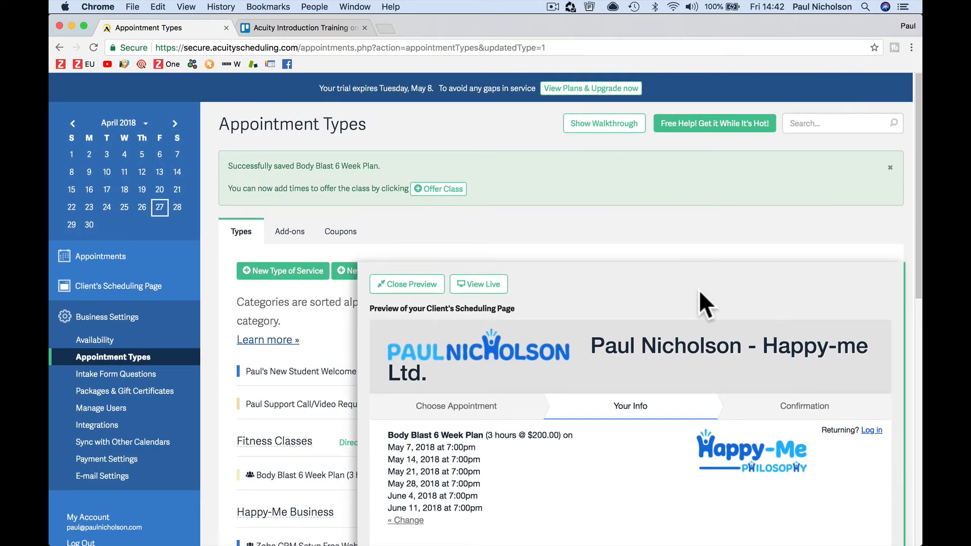
click(416, 285)
Step: Look through the Body Blast 6 Week Plan settings, then show the weekly Availability hours
scroll(401, 311, down, 5)
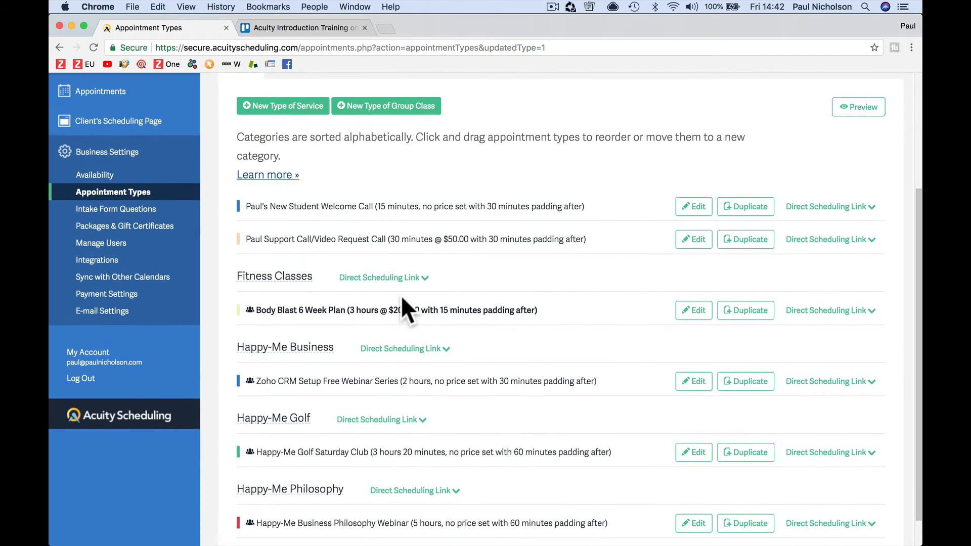
click(276, 309)
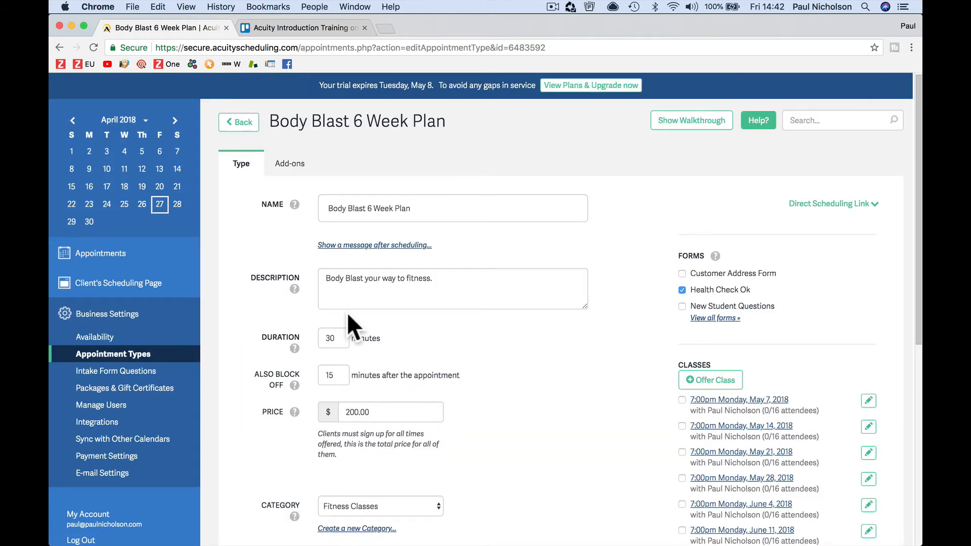
scroll(348, 324, down, 6)
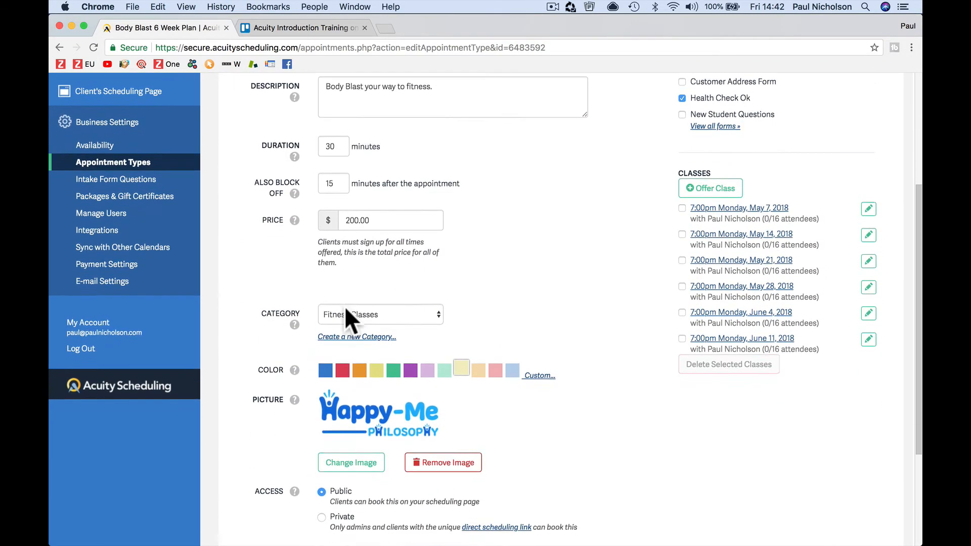
scroll(344, 305, down, 5)
scroll(344, 306, up, 3)
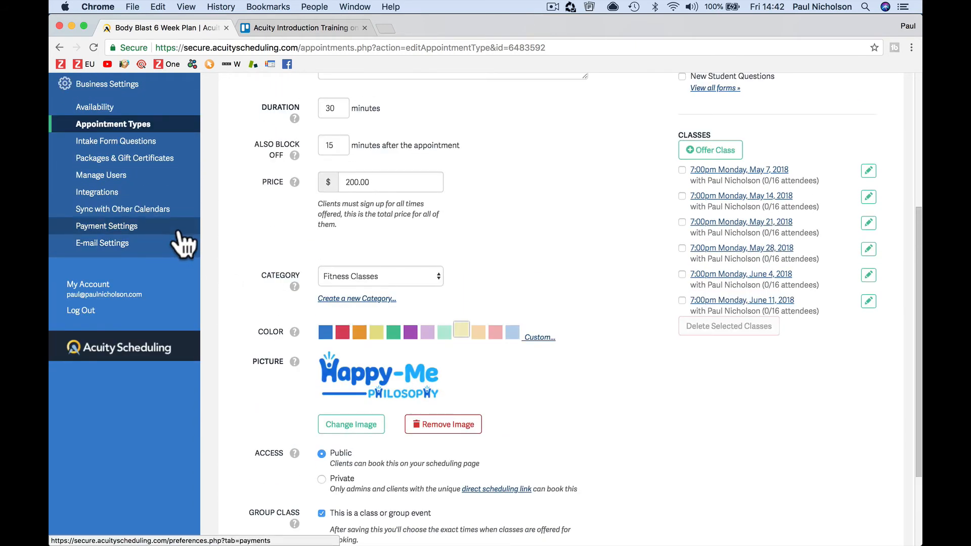
click(151, 106)
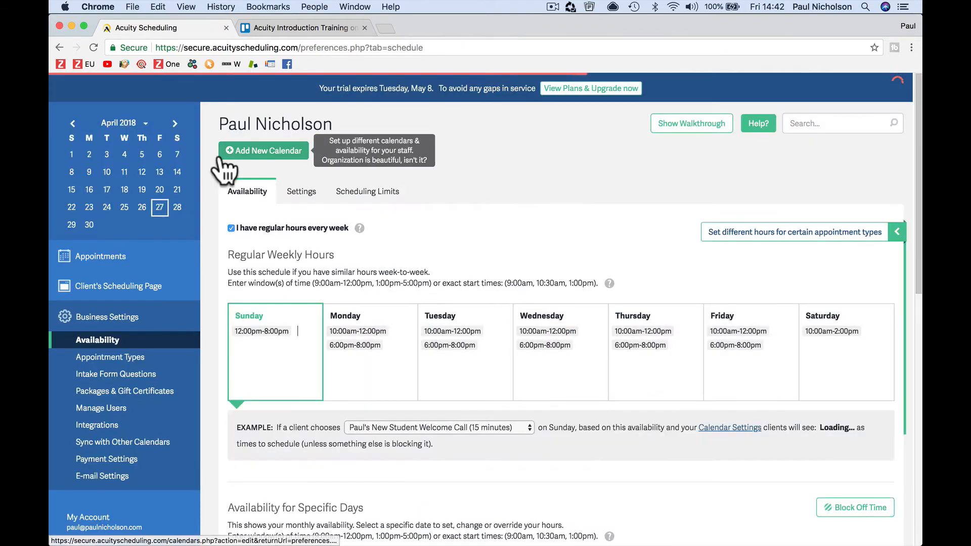
Step: In Payment Settings, keep 'Require a deposit %' for when clients schedule an appointment
scroll(319, 239, down, 10)
scroll(320, 242, up, 10)
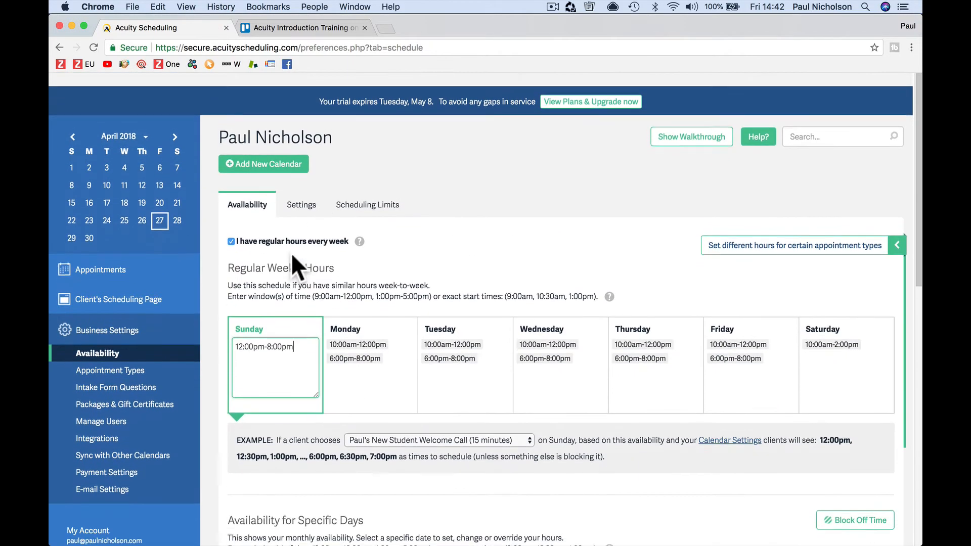
click(148, 473)
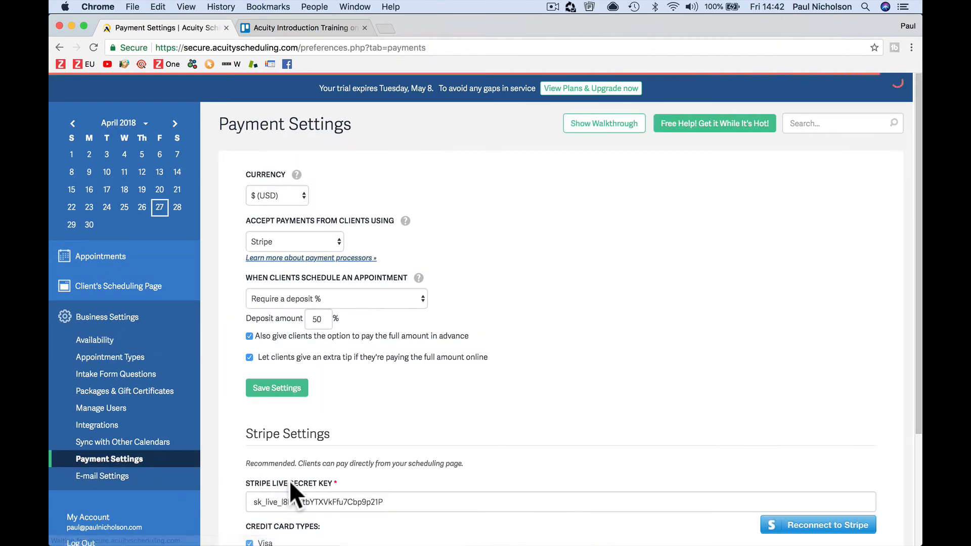
scroll(289, 480, down, 5)
scroll(289, 481, up, 5)
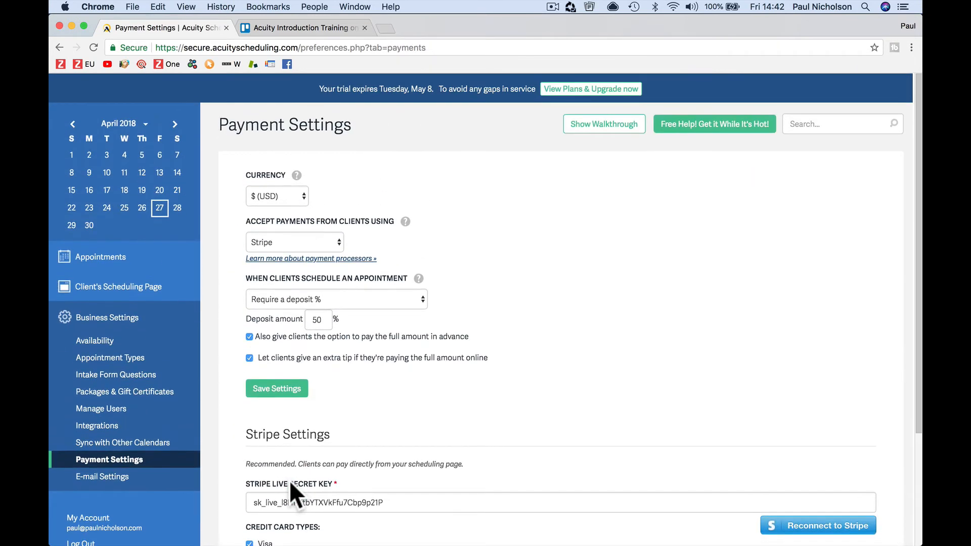
click(345, 302)
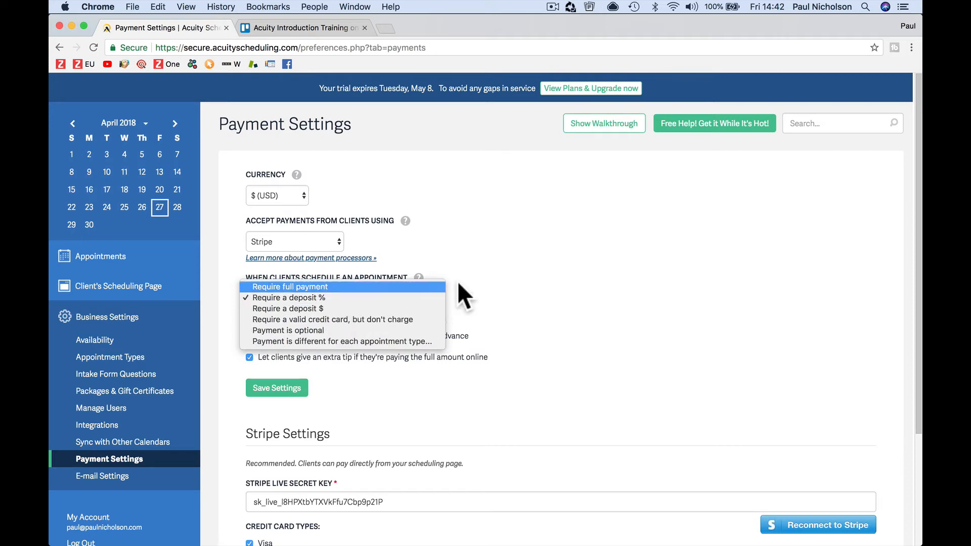
click(499, 268)
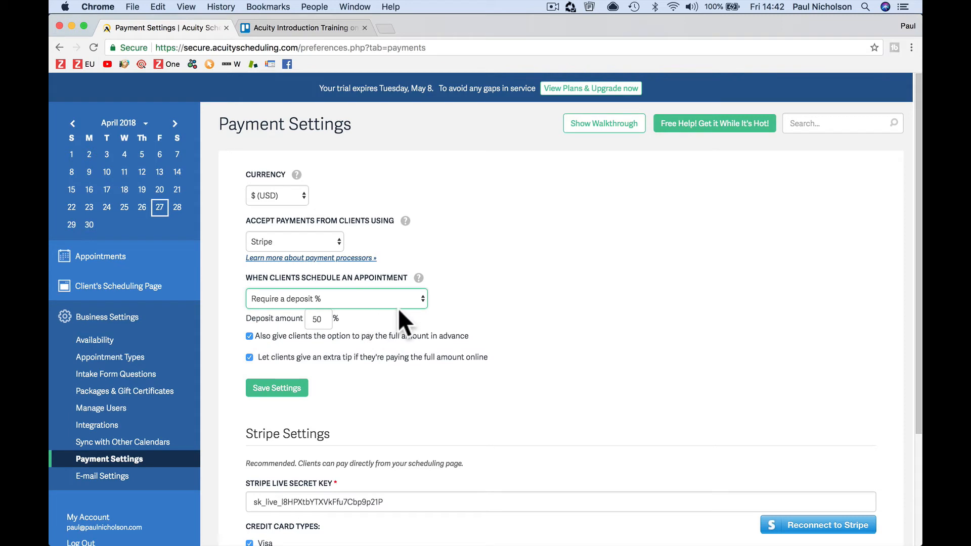
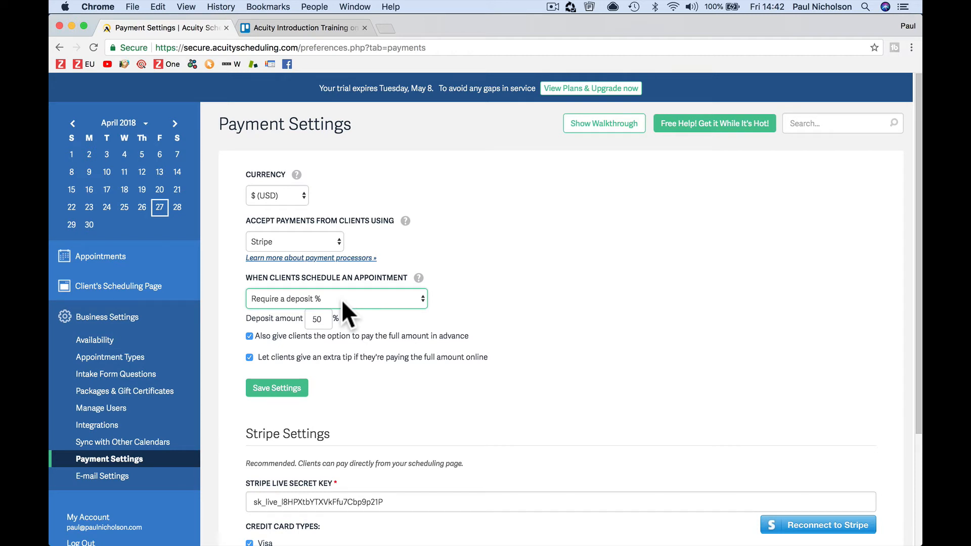
Step: Require full payment when clients book and save the payment settings
click(356, 301)
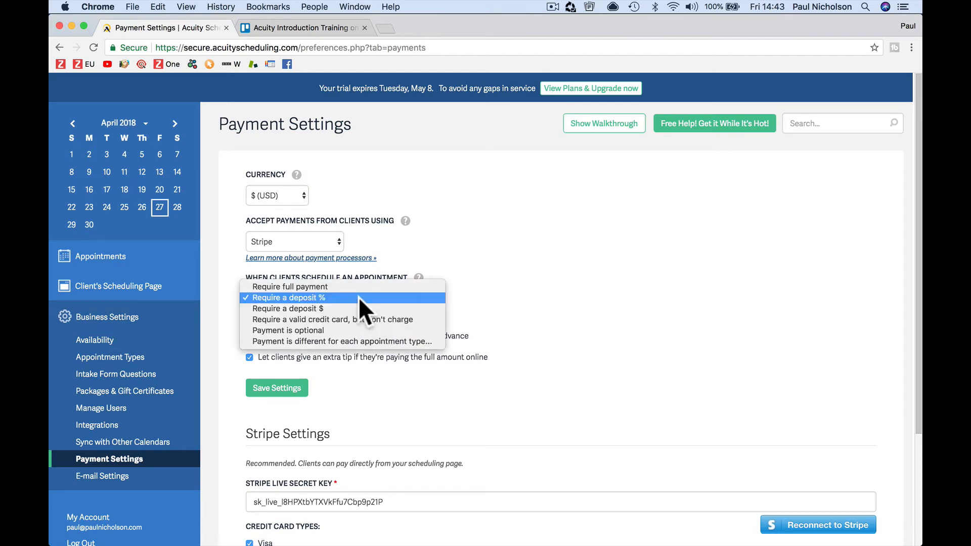
click(357, 285)
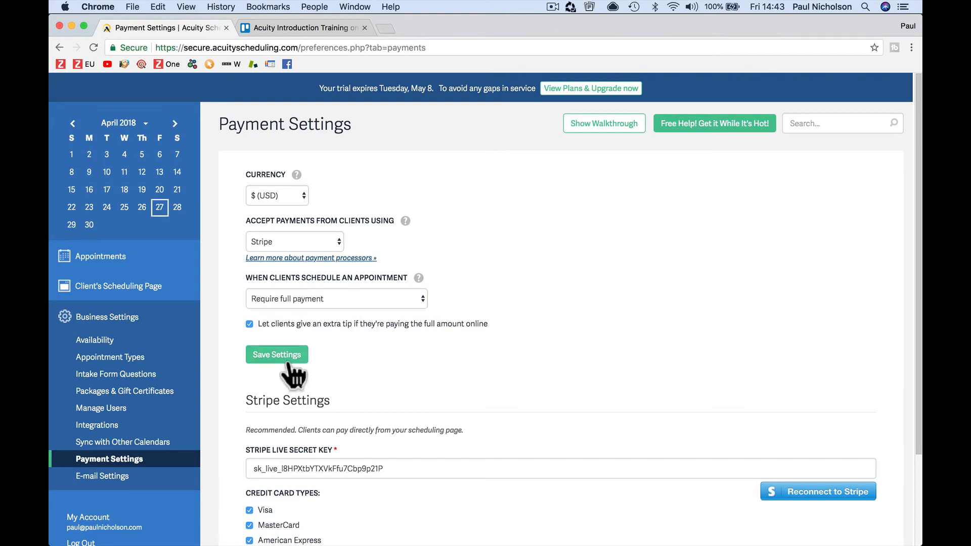
click(287, 359)
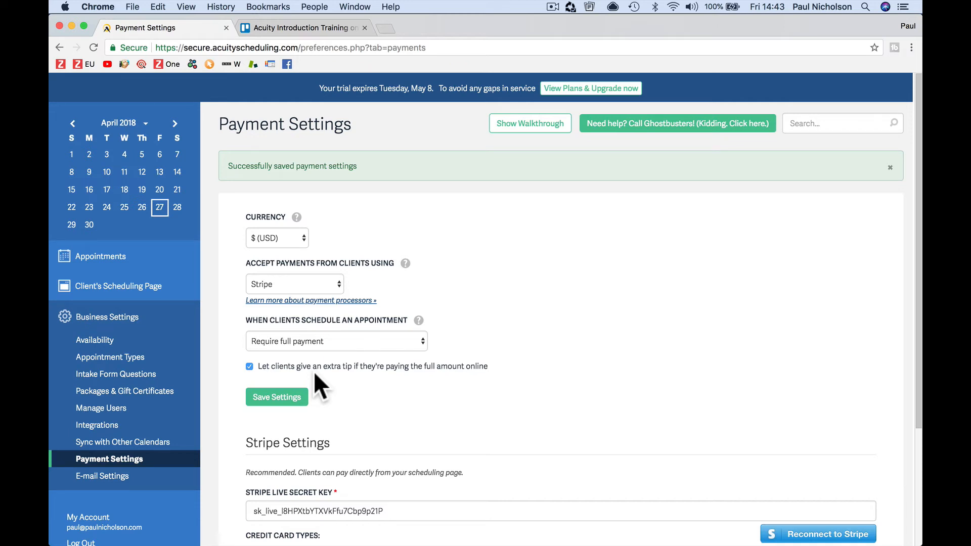
Step: Switch the booking payment option back to requiring a 50% deposit
click(333, 341)
click(334, 353)
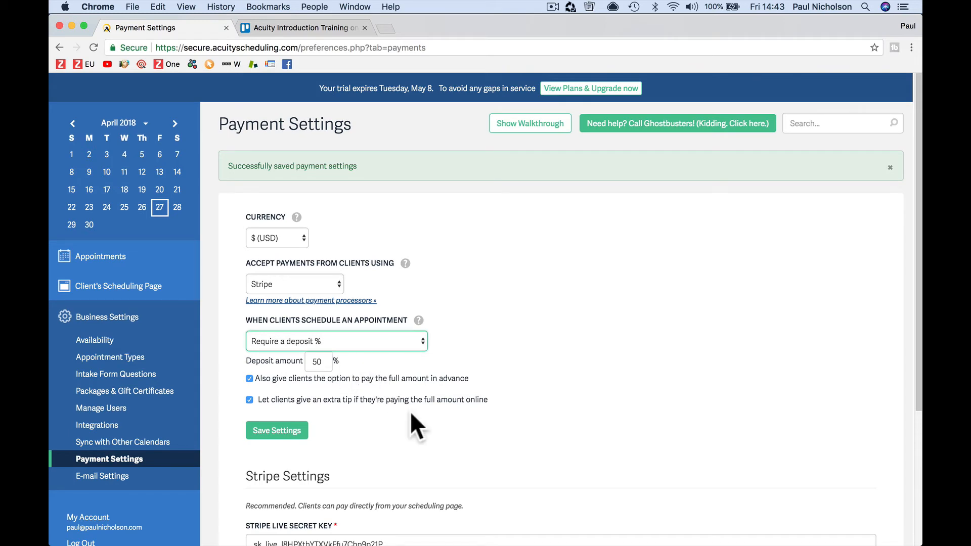
scroll(411, 412, down, 3)
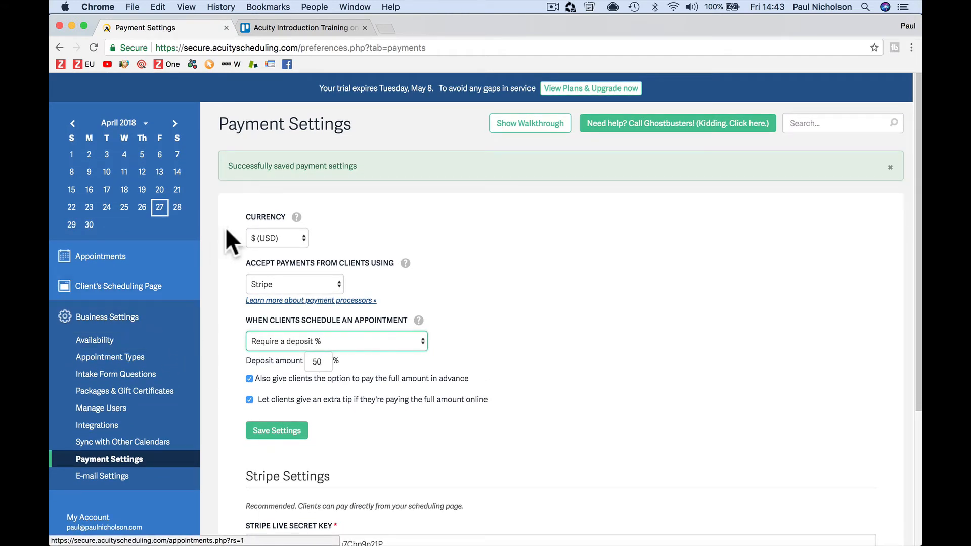
Step: Check availability and appointment types, then preview the client scheduling page and close it
click(136, 322)
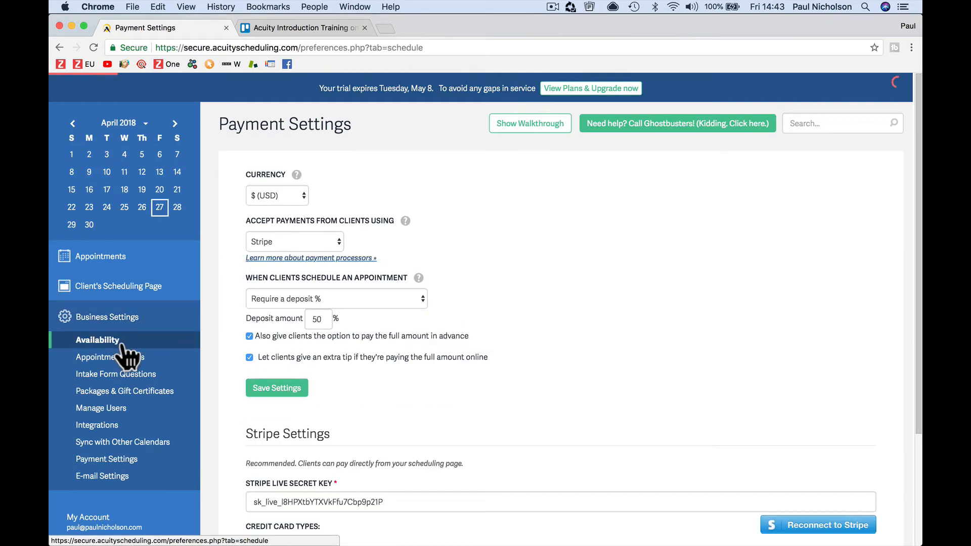
click(124, 358)
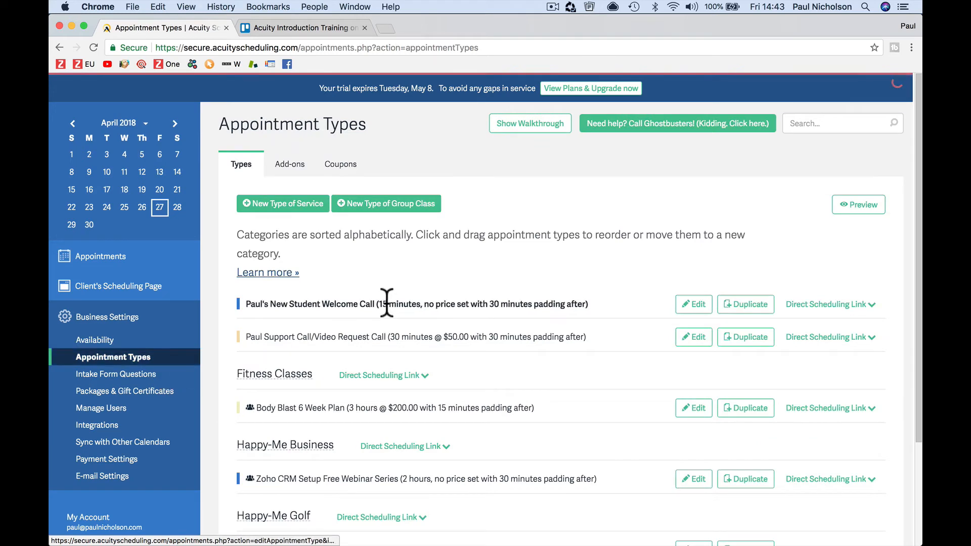
click(855, 204)
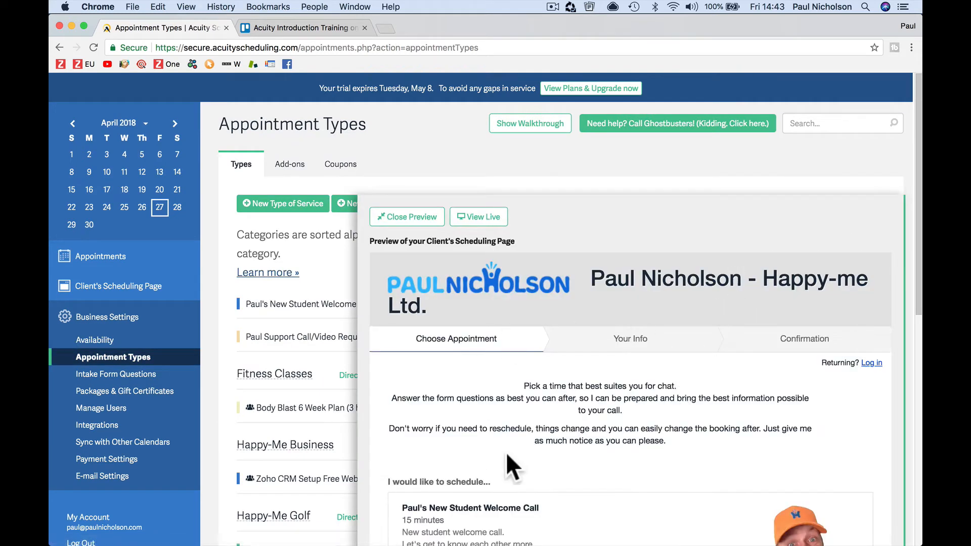
scroll(625, 440, down, 10)
scroll(627, 453, up, 10)
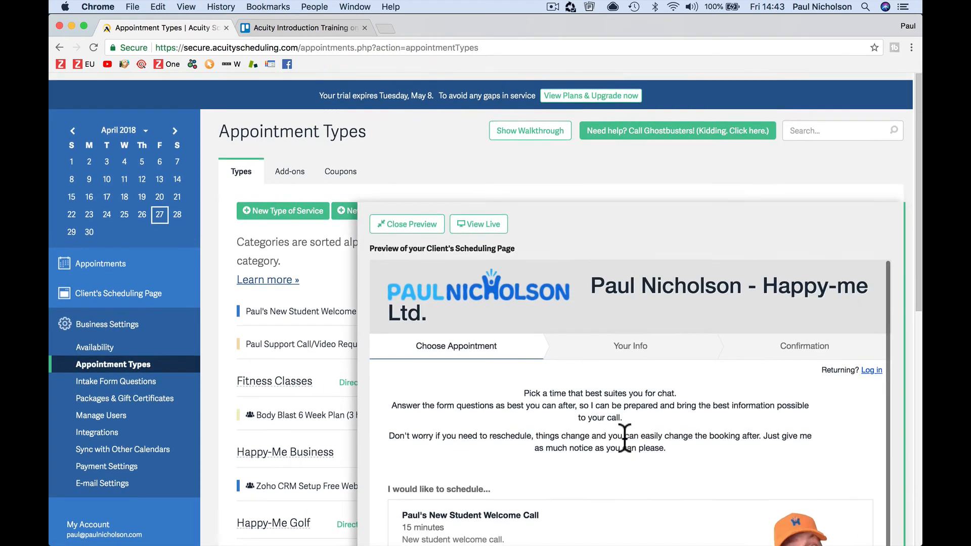
click(378, 223)
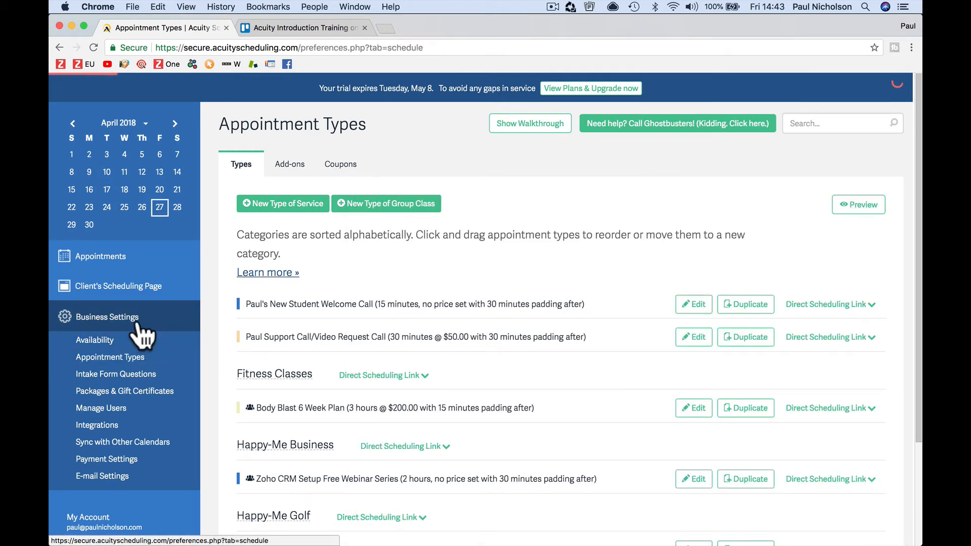
Step: Browse the calendar, scheduling link, availability, intake form, packages, users, integrations and calendar sync pages
click(128, 266)
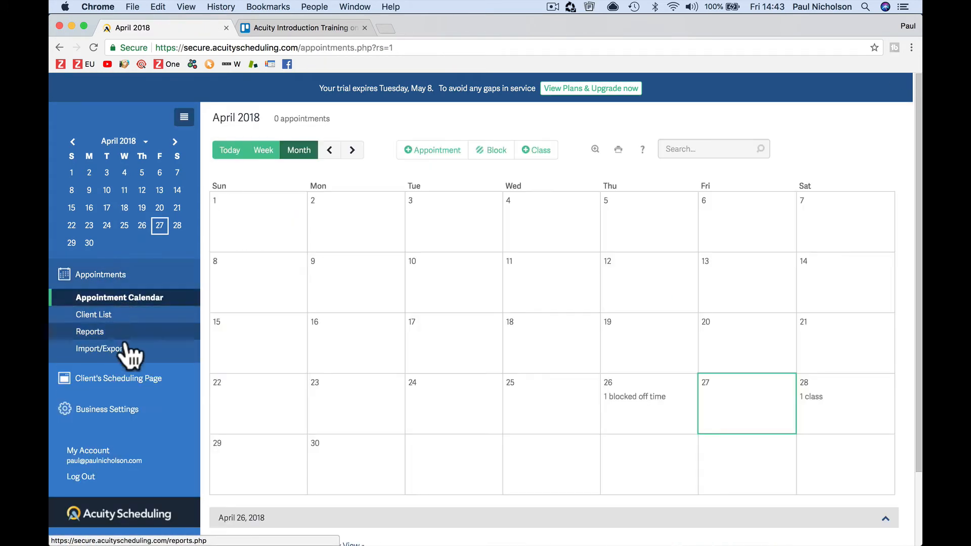
click(124, 381)
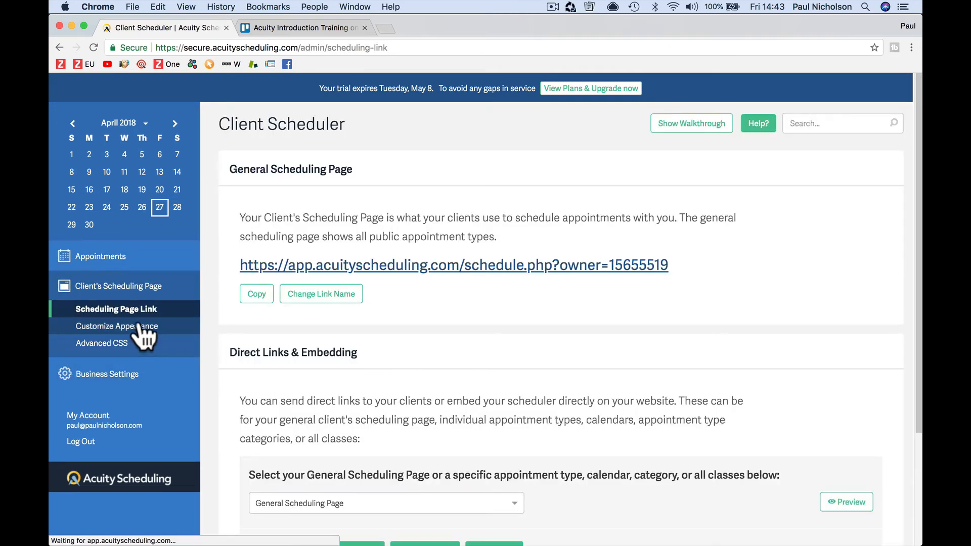
click(130, 384)
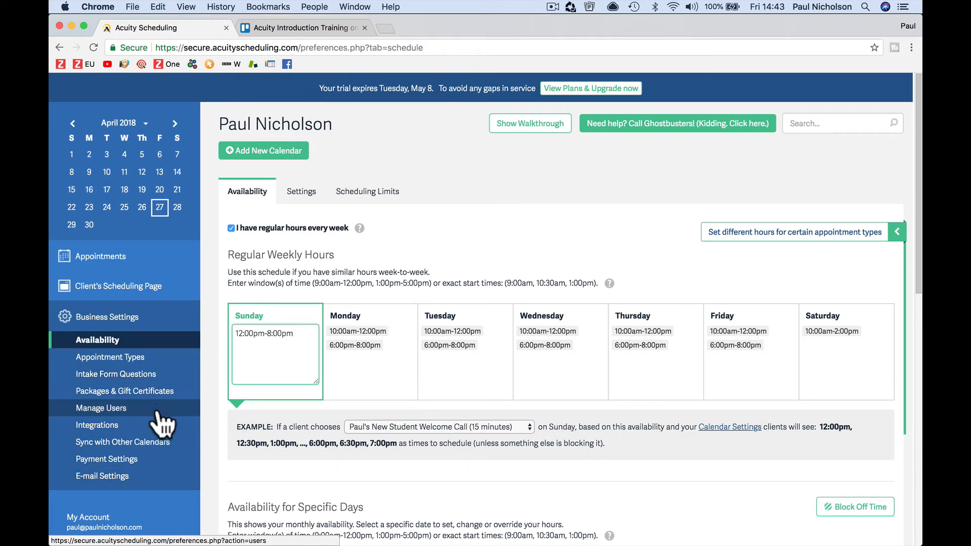
click(156, 360)
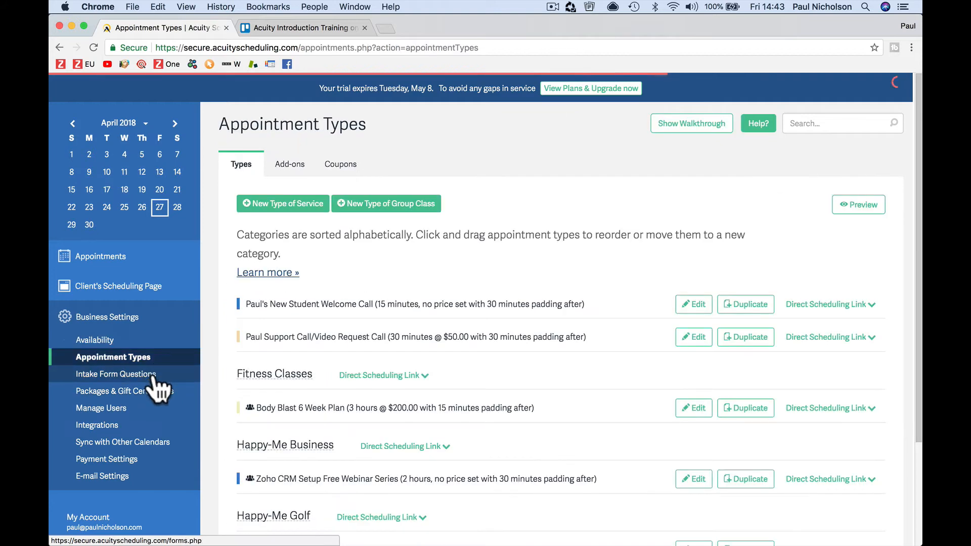
click(153, 374)
click(152, 393)
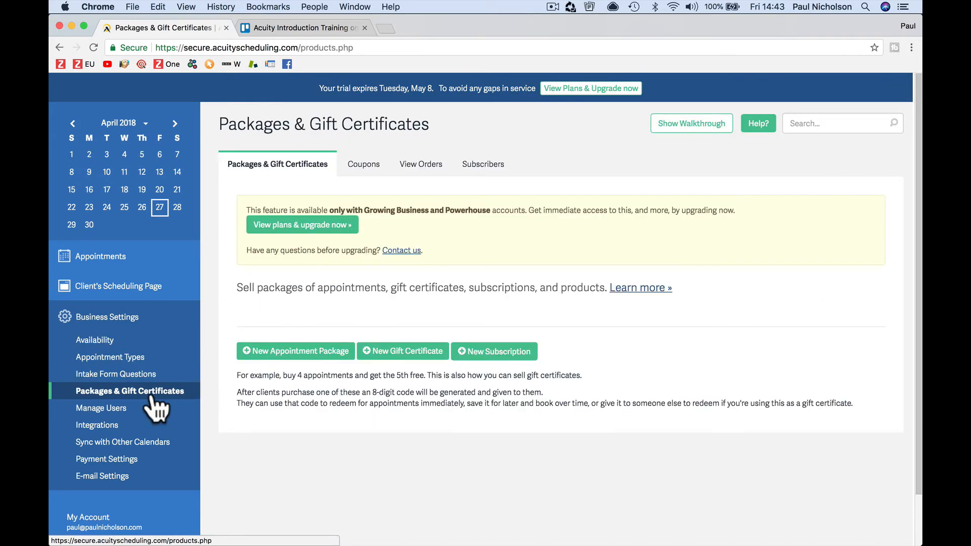
click(148, 408)
click(140, 426)
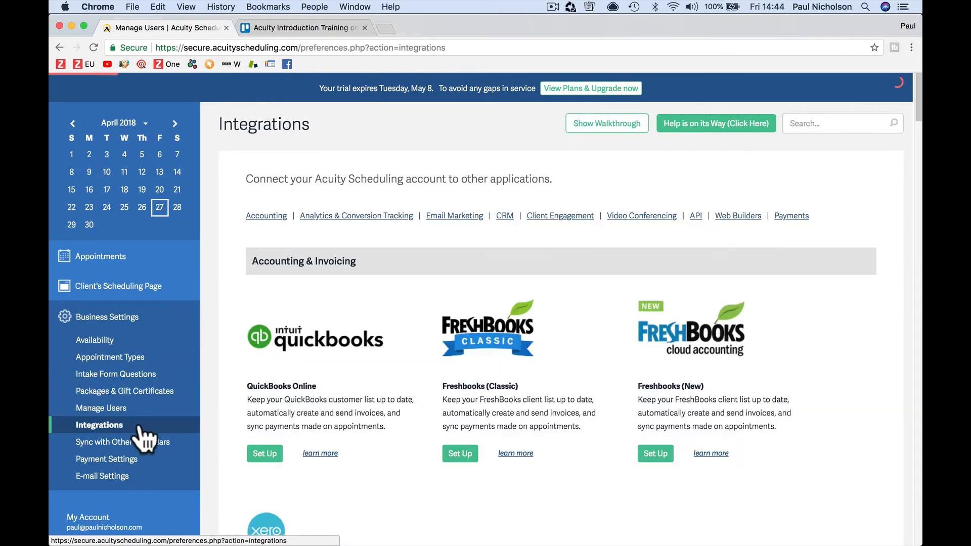
click(134, 441)
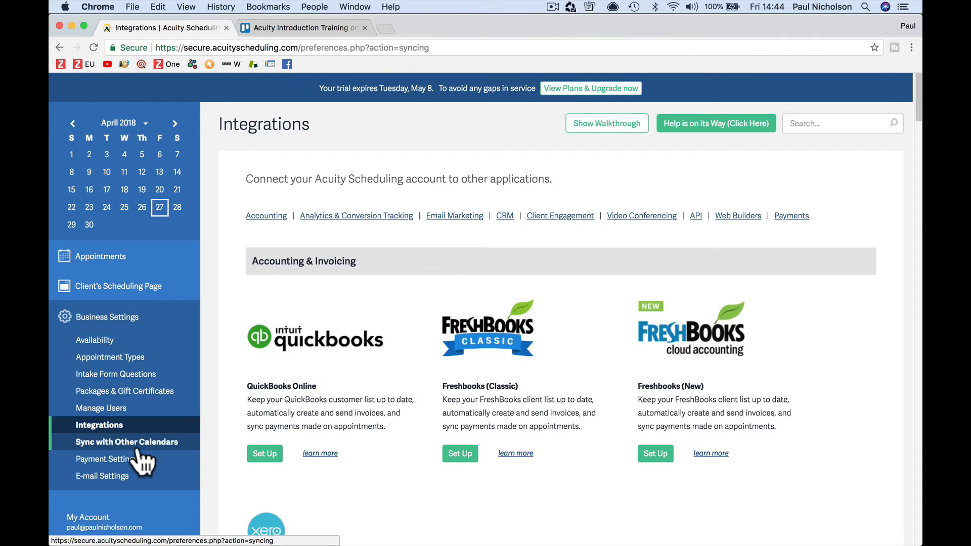
Step: Go from the appointment calendar to the client scheduling page's Customize Appearance settings
click(127, 257)
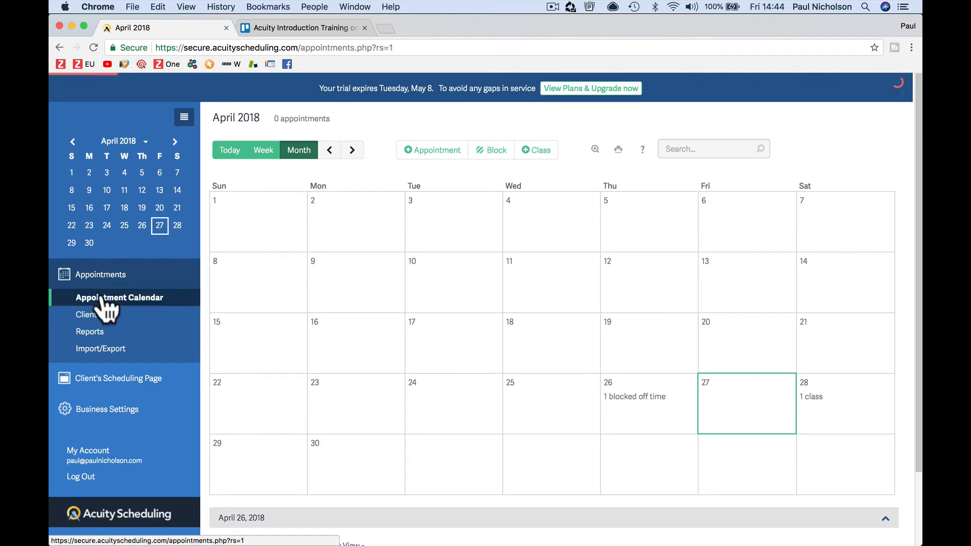
click(105, 380)
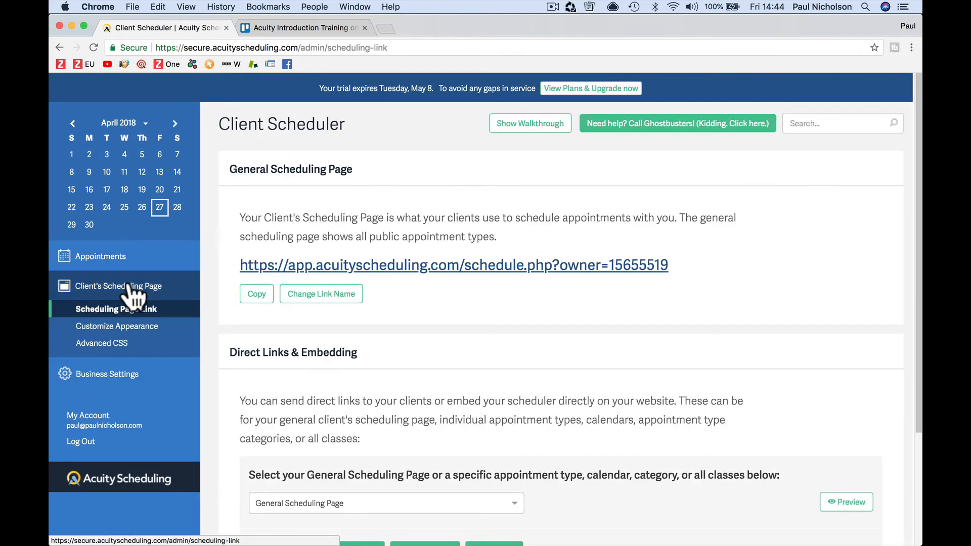
click(151, 327)
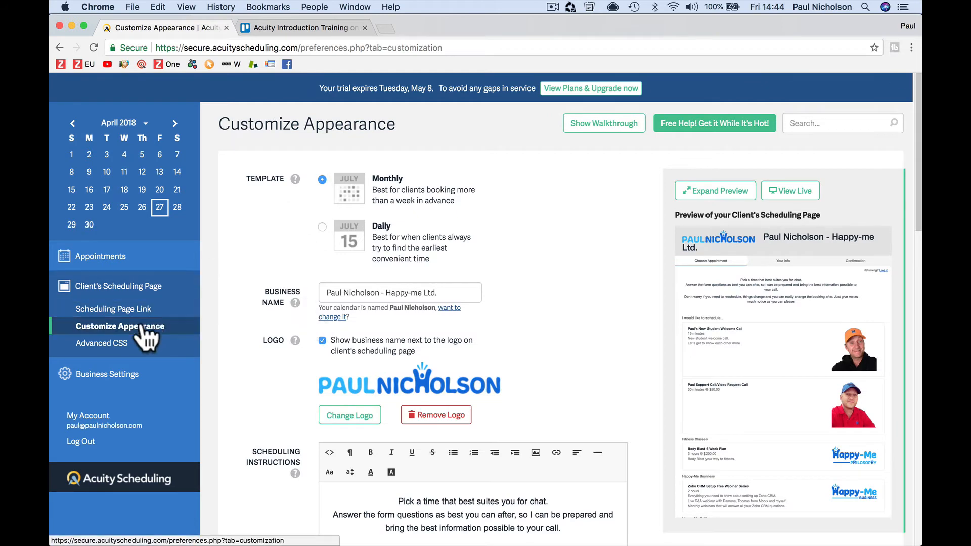
Step: On the live page, test-book the New Student Welcome Call for May 16, then close it
click(805, 192)
scroll(462, 429, down, 10)
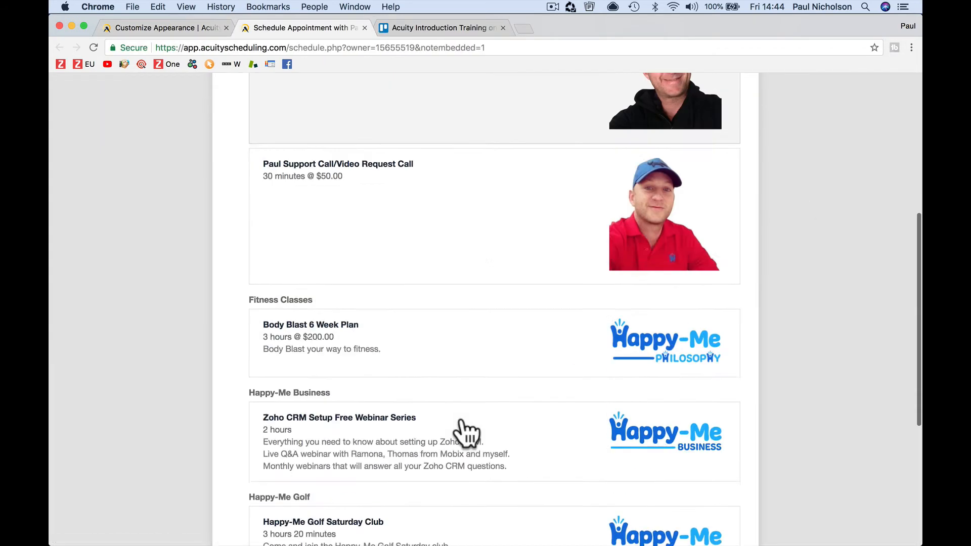
scroll(462, 432, up, 10)
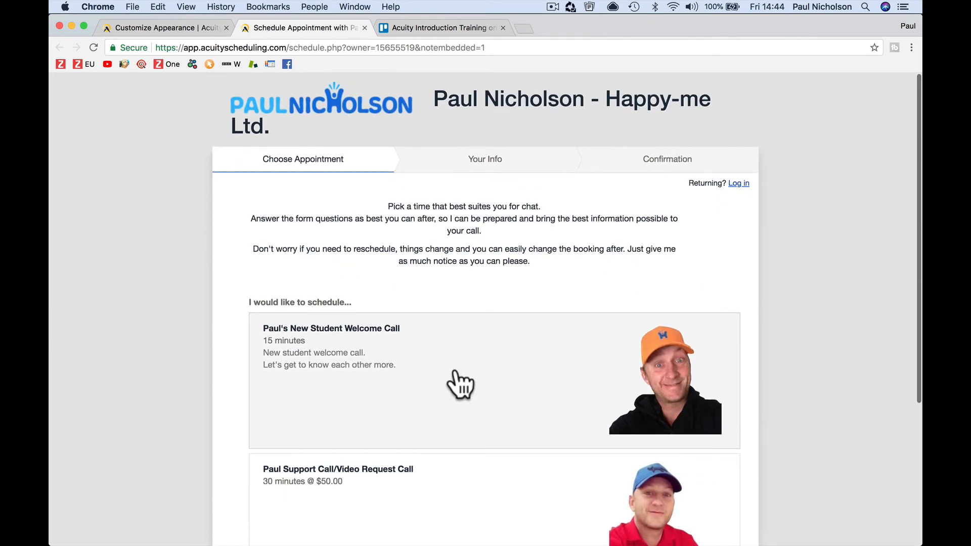
click(453, 364)
click(293, 452)
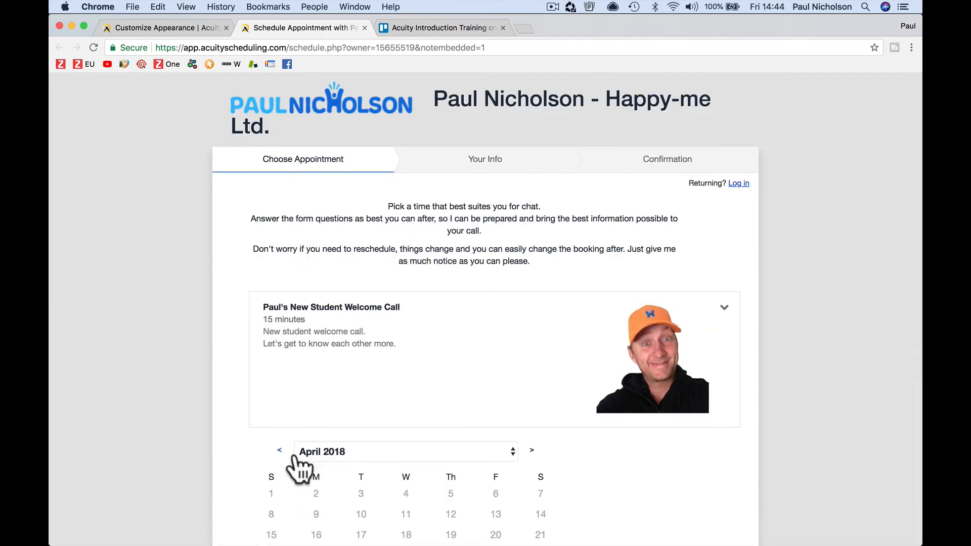
scroll(354, 440, down, 3)
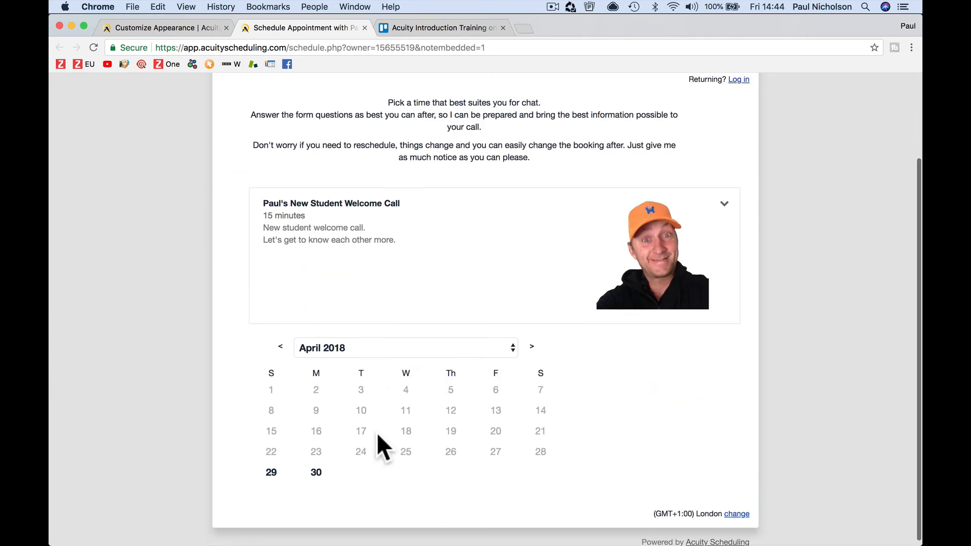
click(531, 341)
click(409, 429)
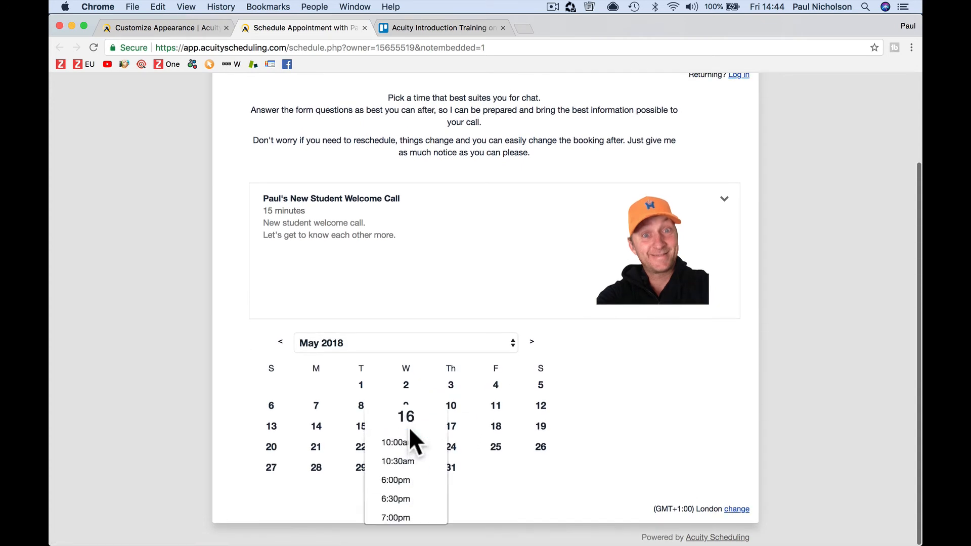
click(365, 29)
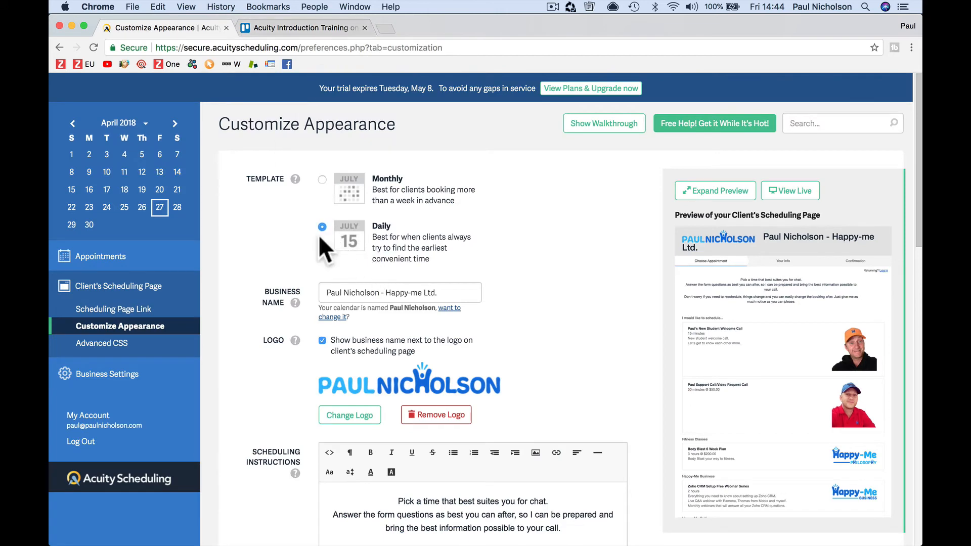
Step: Save the Daily template, then tick Disable Recurring Appointments and save the changes
scroll(396, 368, down, 15)
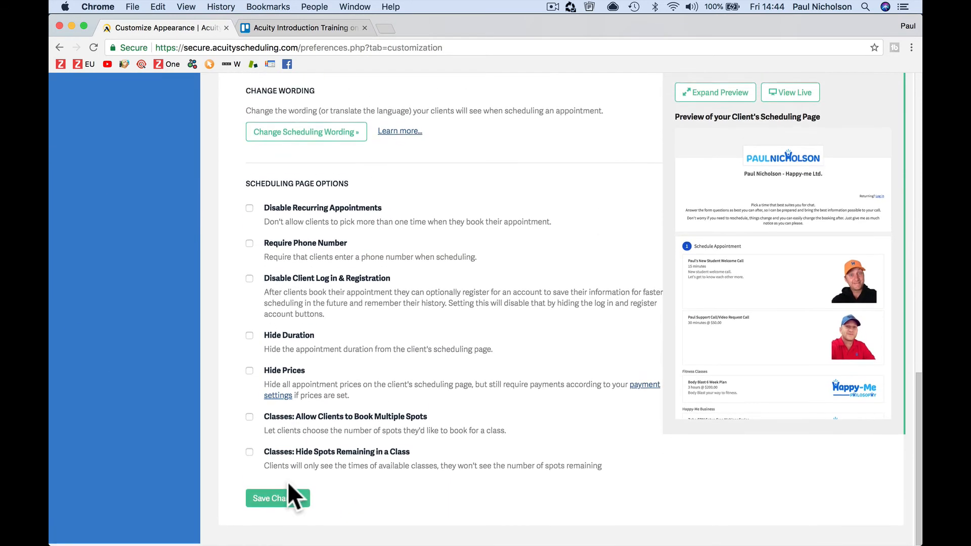
click(283, 499)
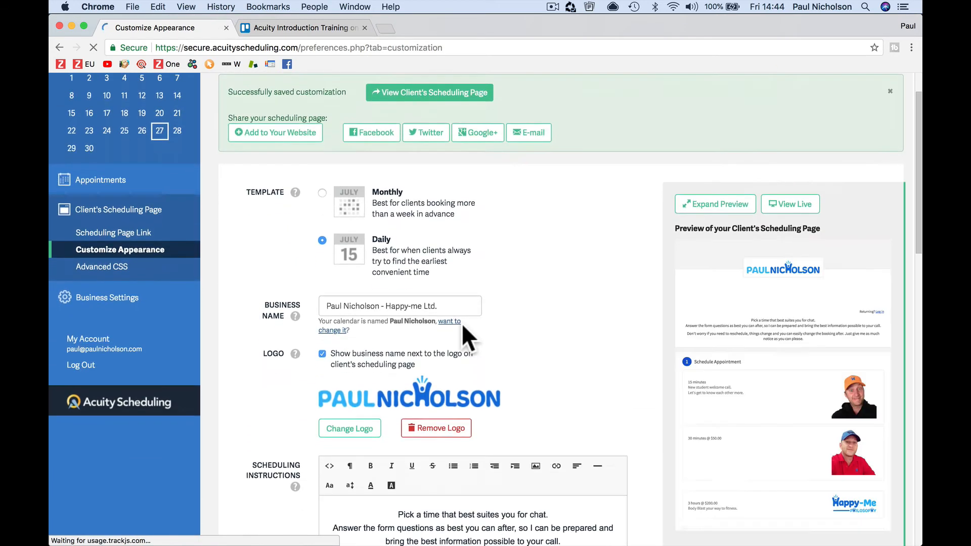
scroll(462, 323, down, 3)
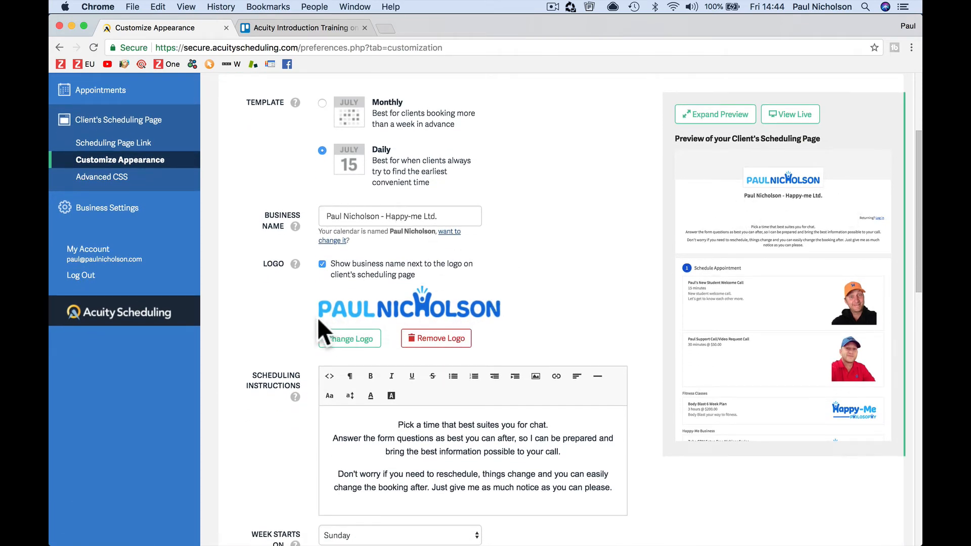
scroll(420, 359, down, 5)
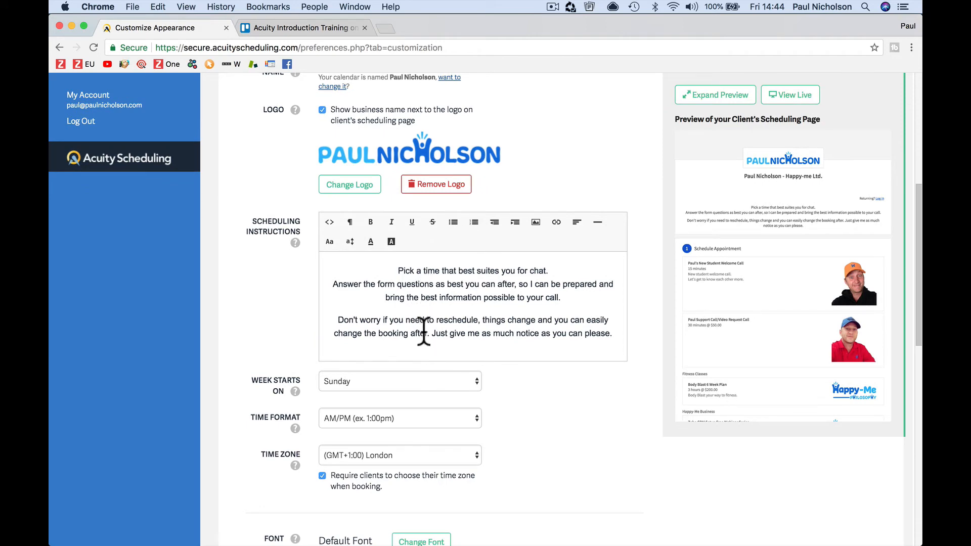
scroll(456, 374, down, 3)
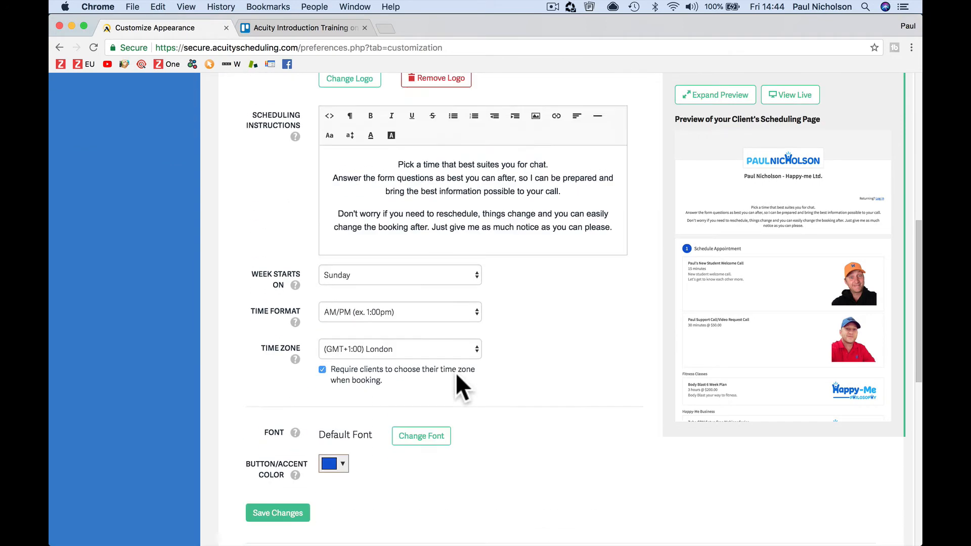
scroll(457, 374, up, 5)
scroll(457, 374, down, 15)
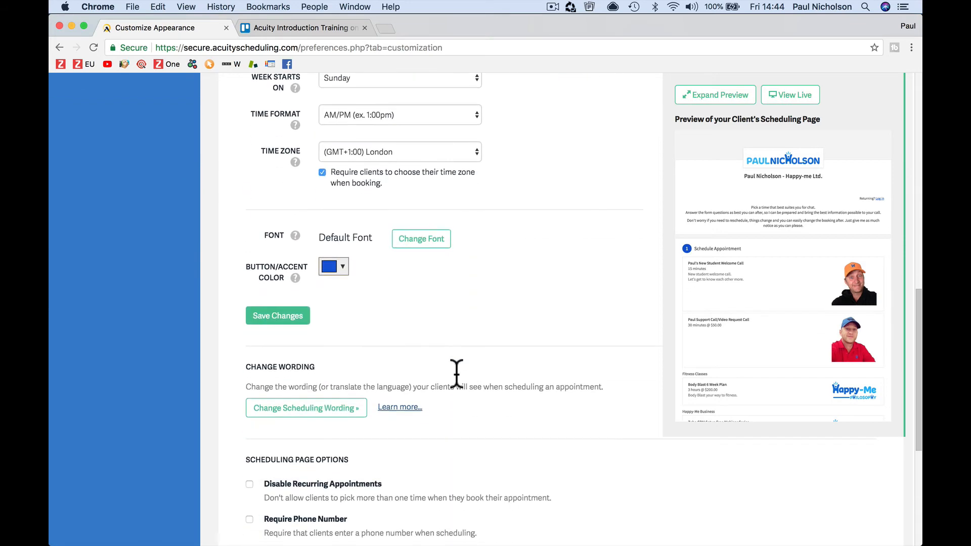
scroll(457, 385, down, 3)
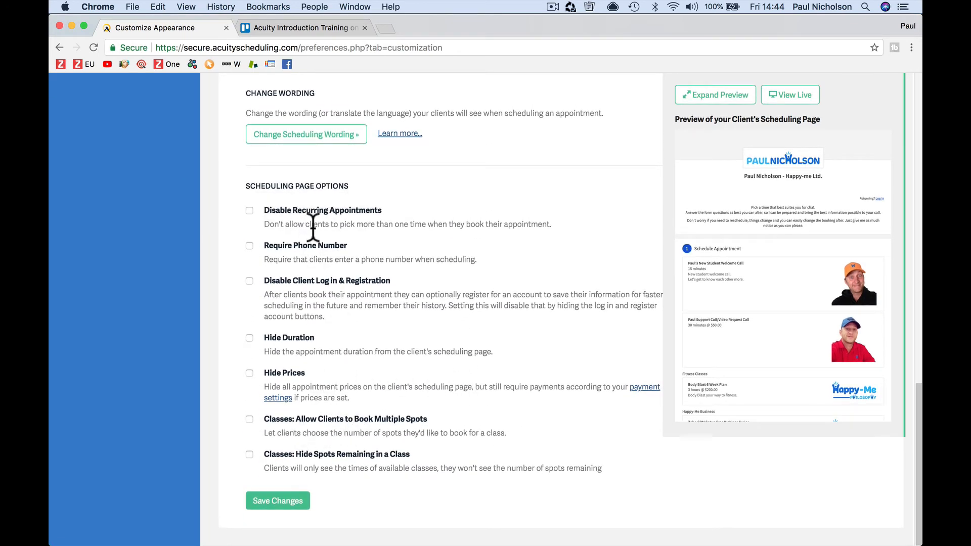
click(249, 210)
click(291, 501)
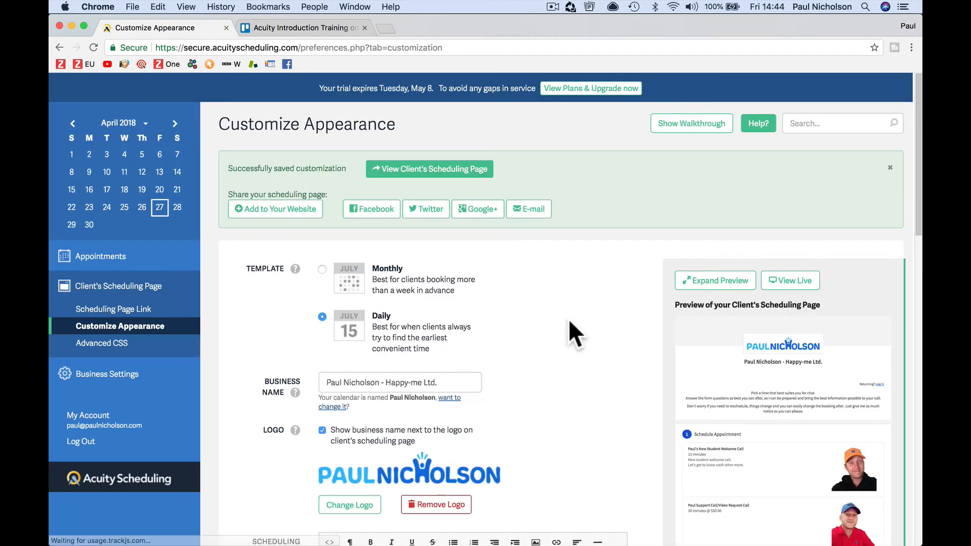
Step: Check the welcome call's times on the live Daily-layout page, loading more dates, then return
click(791, 279)
scroll(505, 326, down, 4)
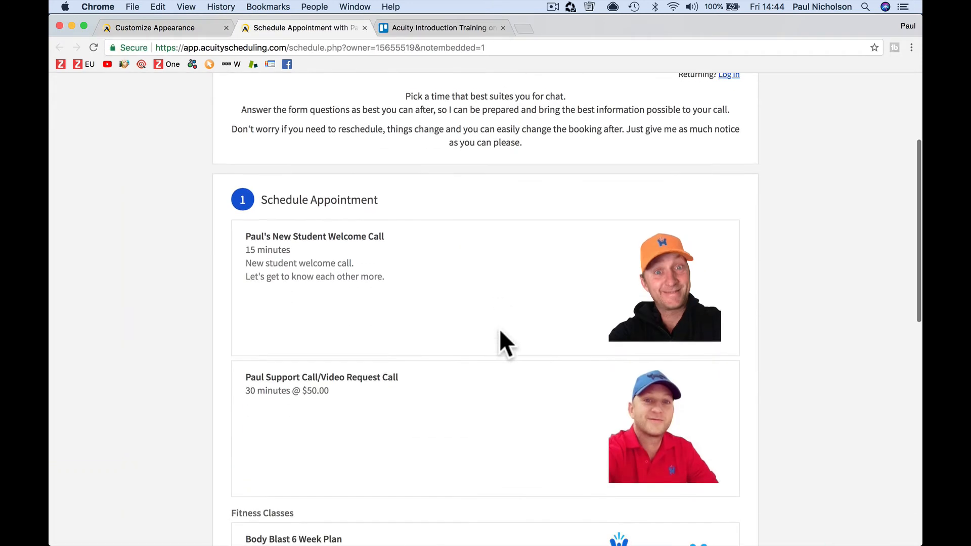
click(415, 255)
scroll(416, 262, down, 5)
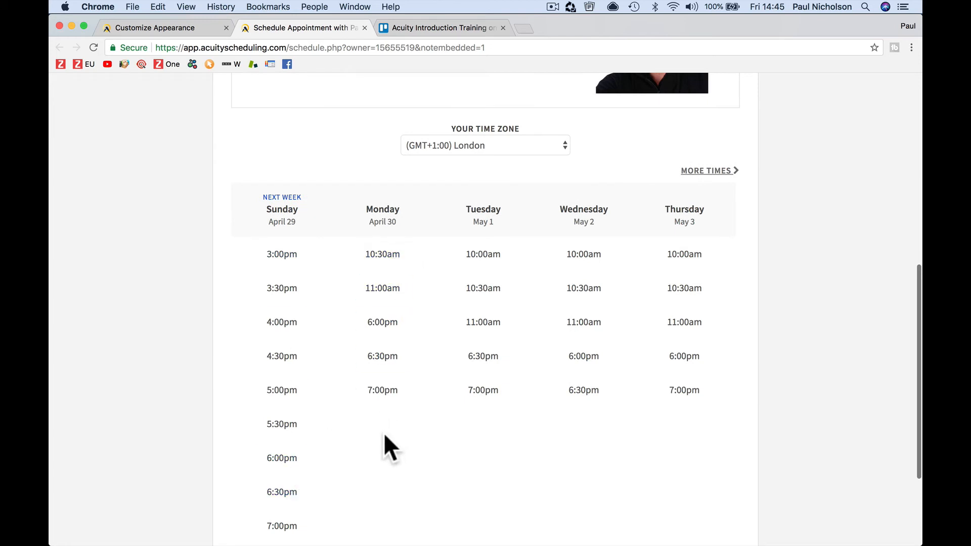
click(708, 171)
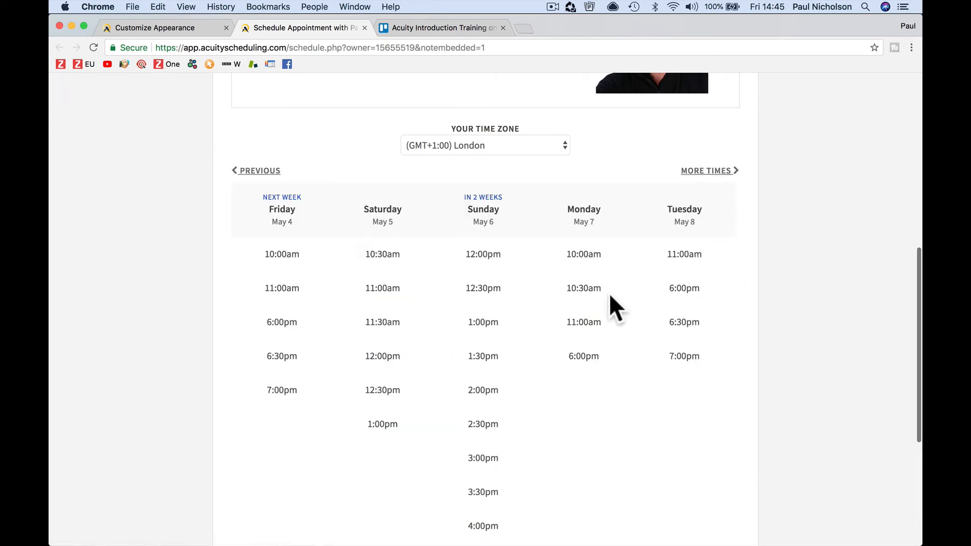
scroll(510, 399, down, 3)
scroll(510, 398, up, 3)
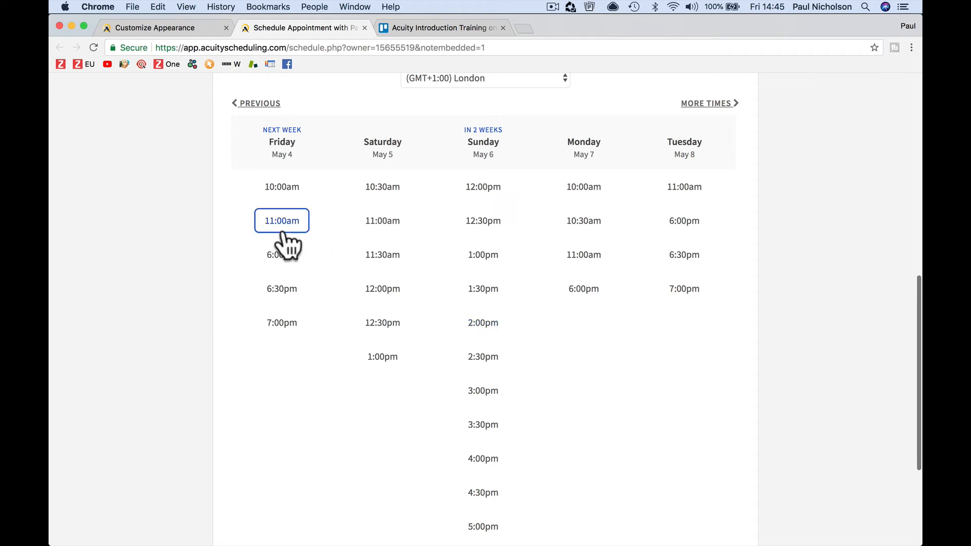
click(154, 26)
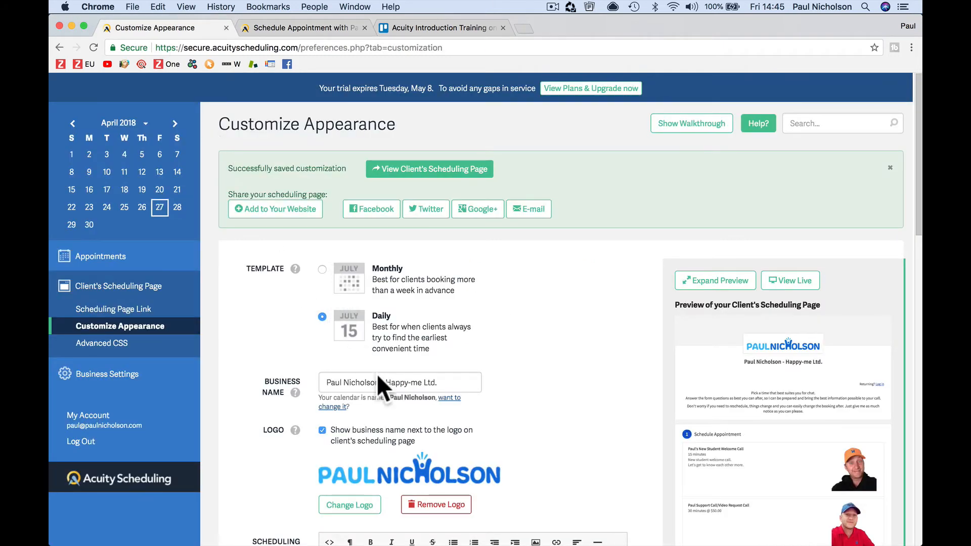
Step: Untick Disable Recurring Appointments and tick Require Phone Number in the scheduling page options
scroll(378, 378, down, 6)
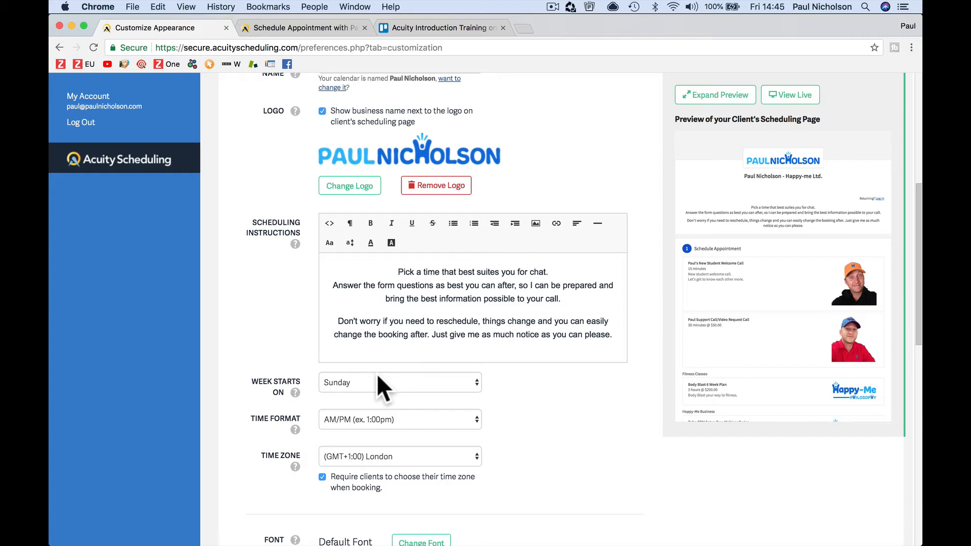
scroll(377, 377, down, 10)
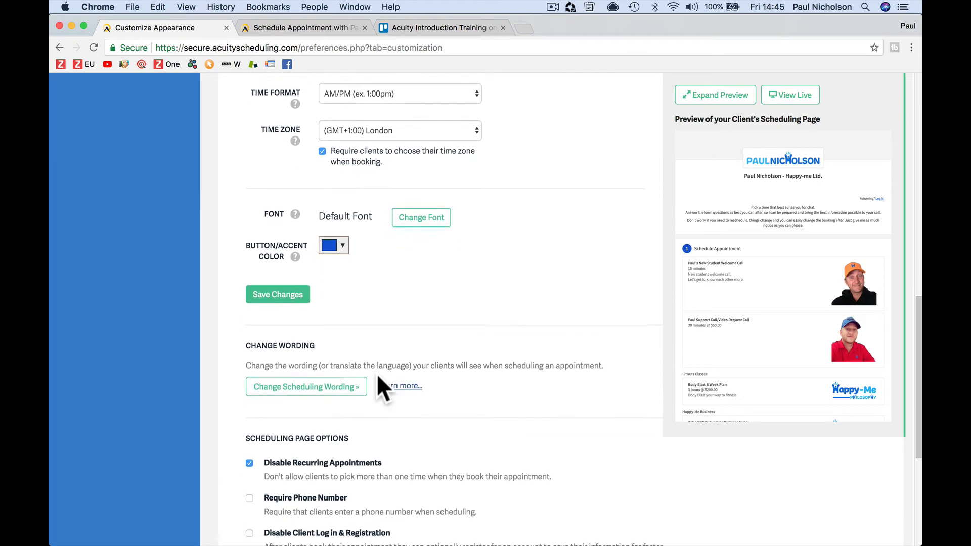
scroll(377, 376, down, 7)
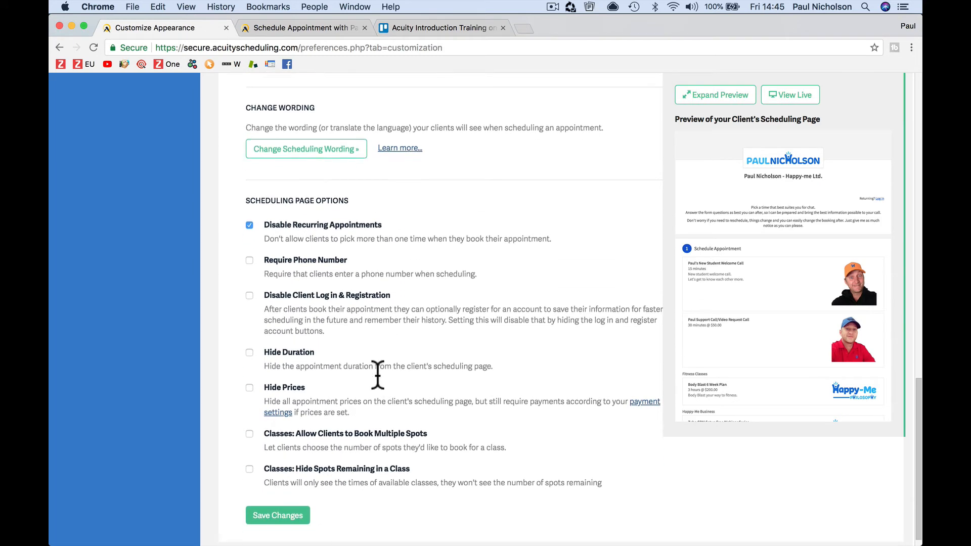
scroll(377, 374, down, 1)
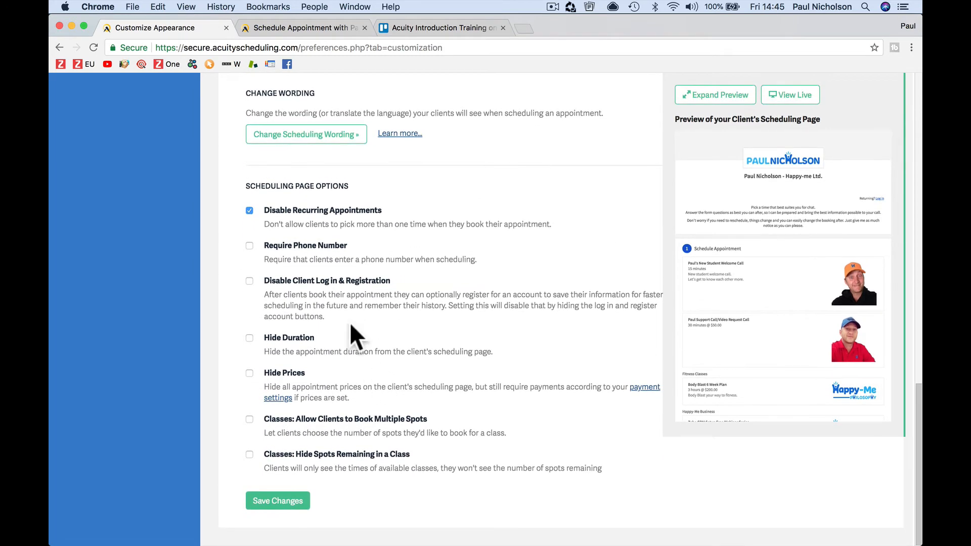
click(295, 211)
click(248, 247)
scroll(353, 429, up, 10)
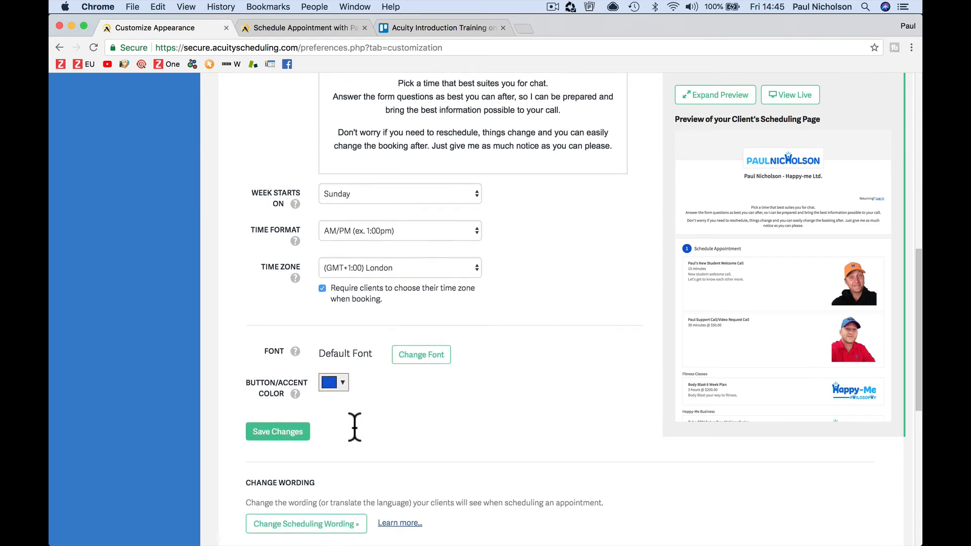
scroll(353, 425, up, 6)
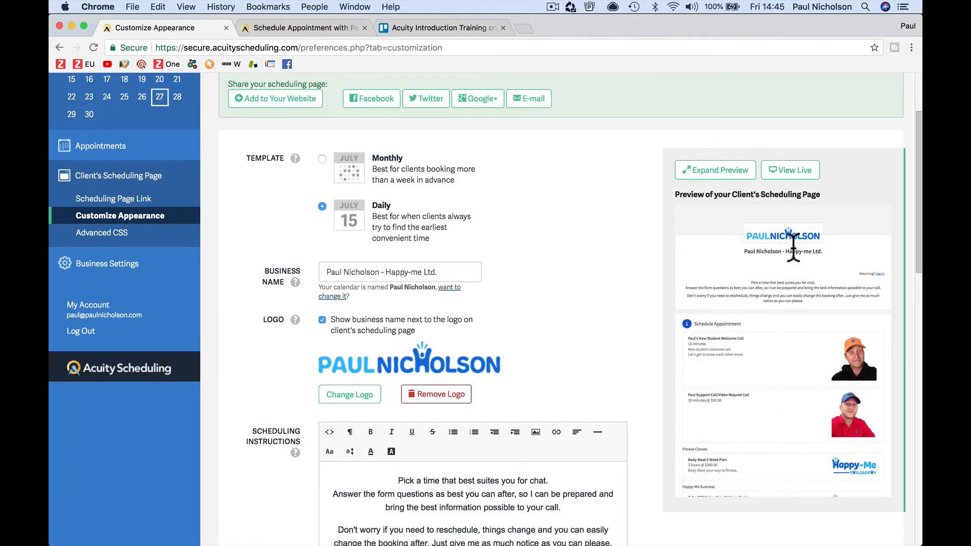
scroll(599, 365, up, 3)
click(329, 29)
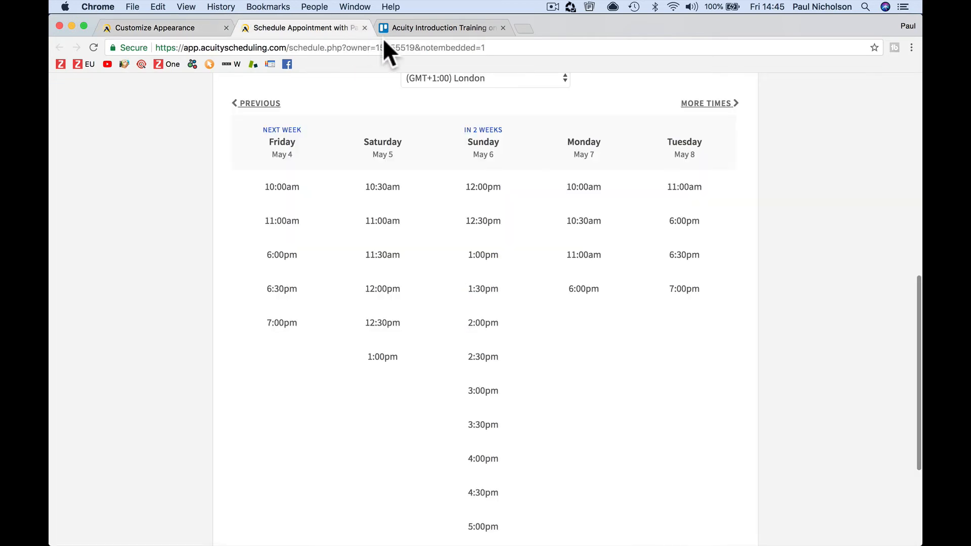
Step: Close the live page and tick Setup Training Classes and Pay deposits on programs/appointments in Trello
click(365, 28)
click(325, 26)
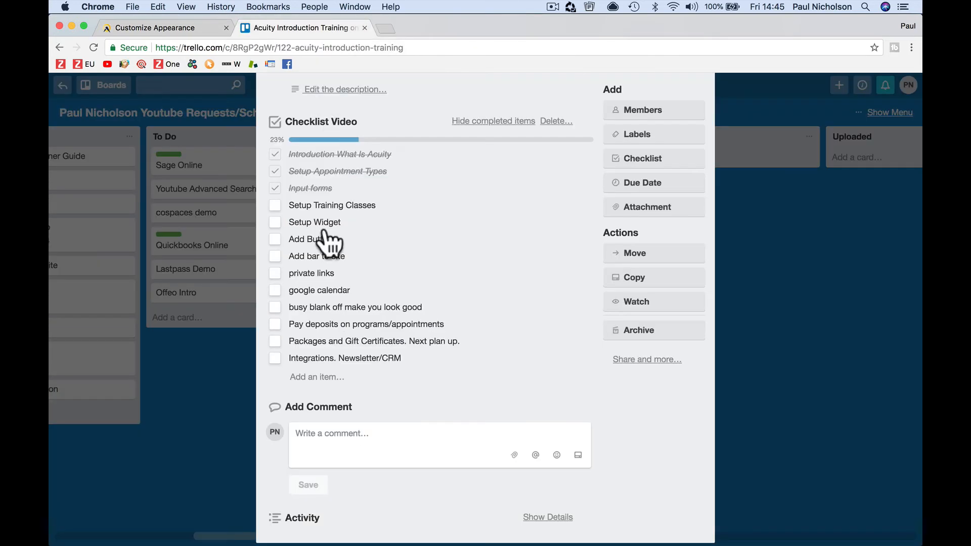
click(276, 207)
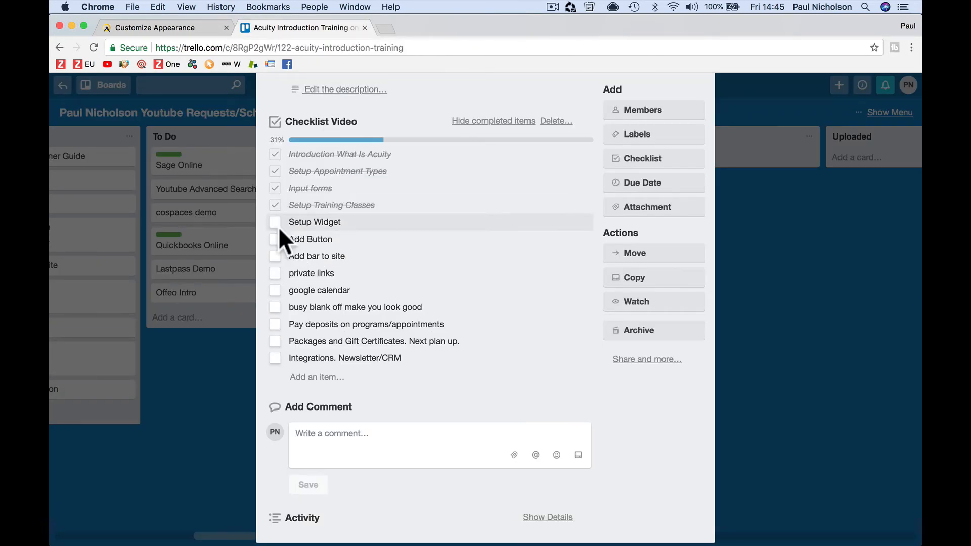
click(271, 327)
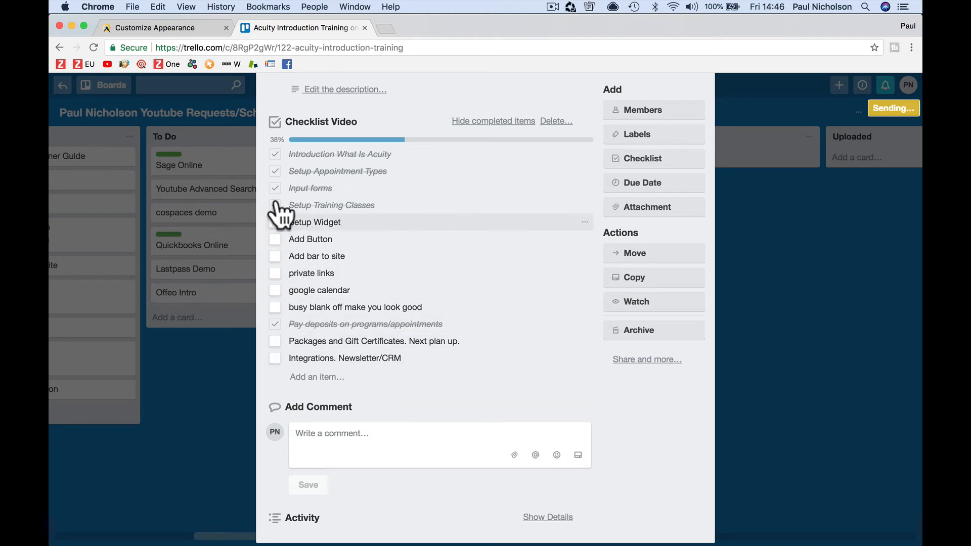
click(170, 30)
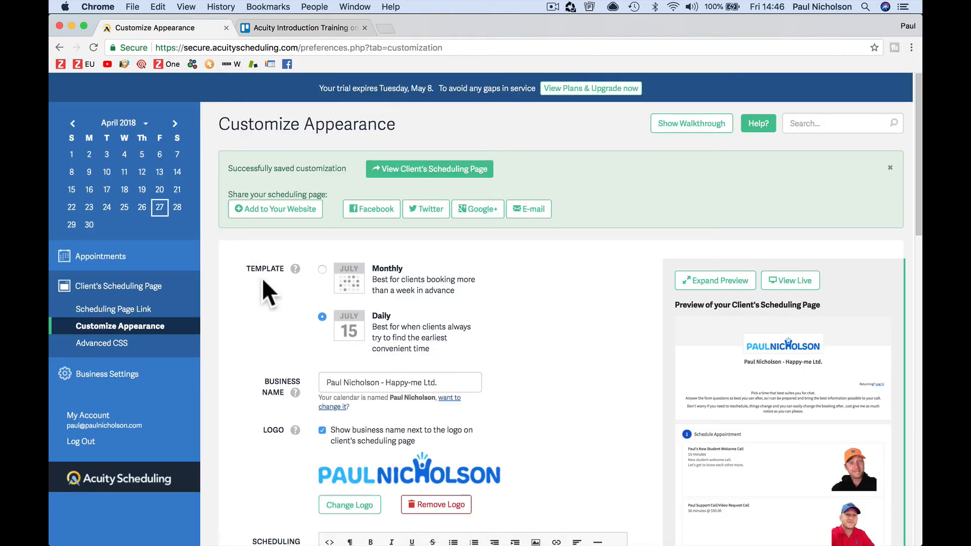
Step: Stay on the page to keep the changes and save the Require Phone Number option
click(156, 307)
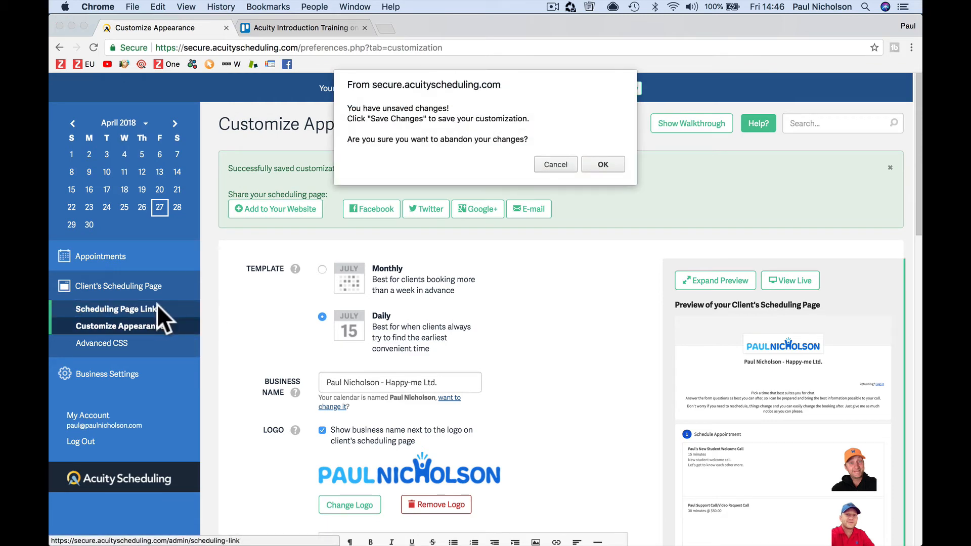
click(563, 160)
scroll(432, 477, down, 15)
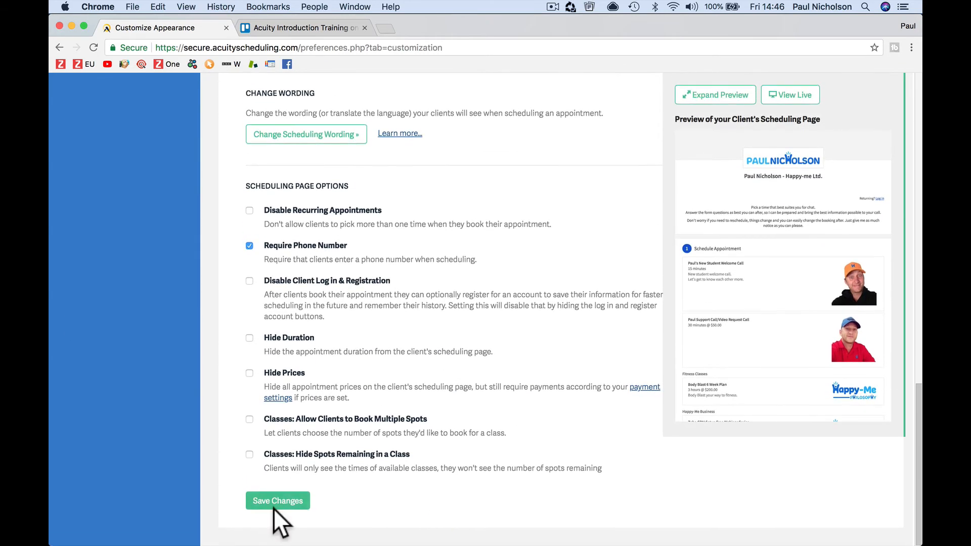
click(277, 499)
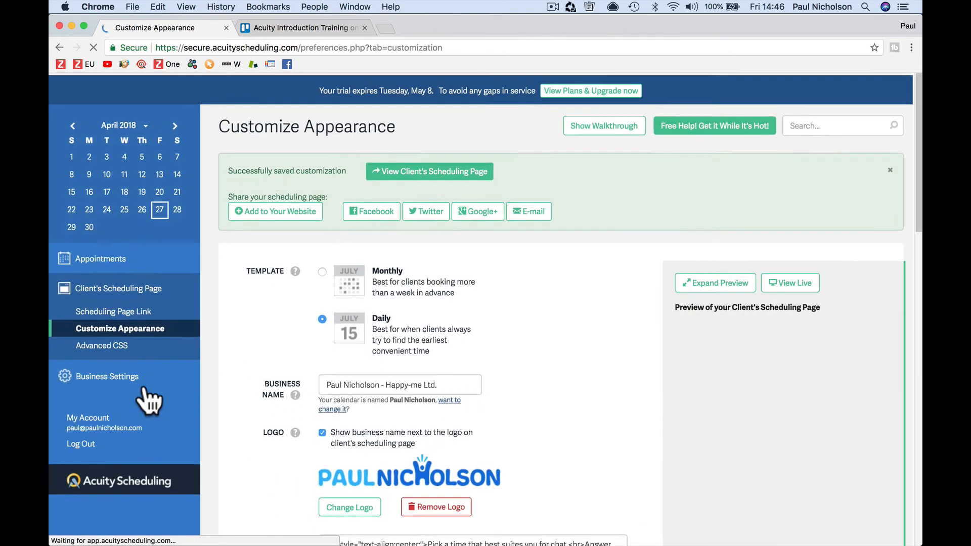
Step: Copy the general scheduling page URL from Scheduling Page Link and switch to Mail
click(123, 308)
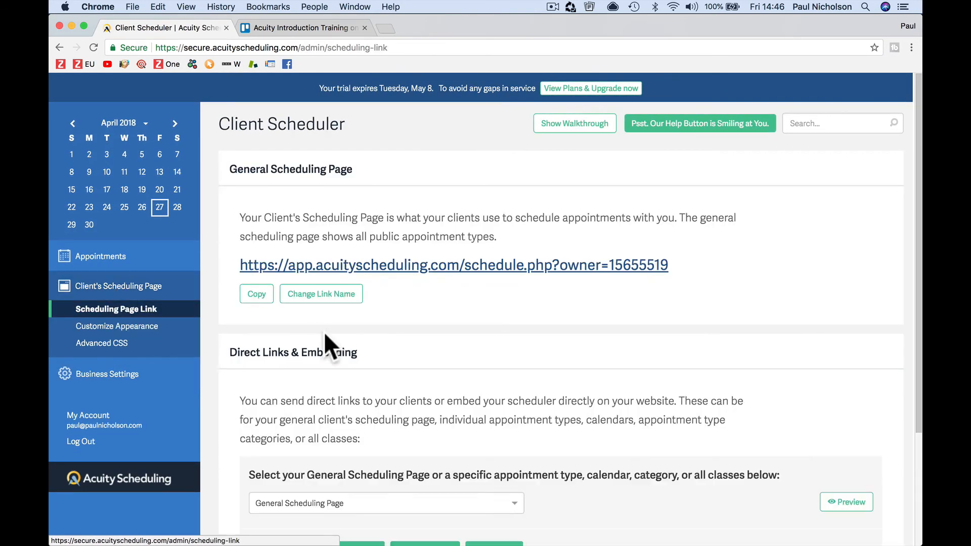
scroll(407, 357, down, 1)
scroll(407, 357, down, 3)
scroll(408, 357, up, 3)
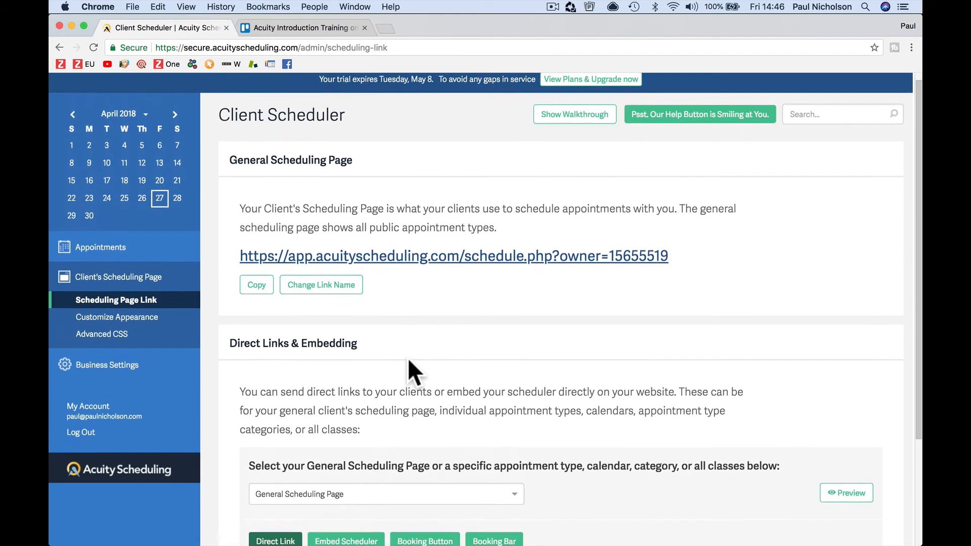
scroll(408, 357, down, 1)
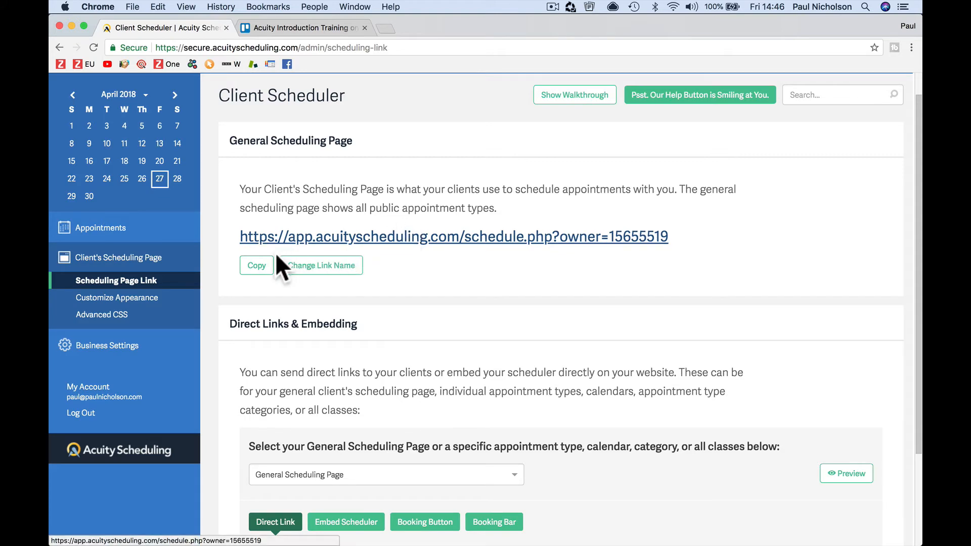
click(257, 265)
click(534, 538)
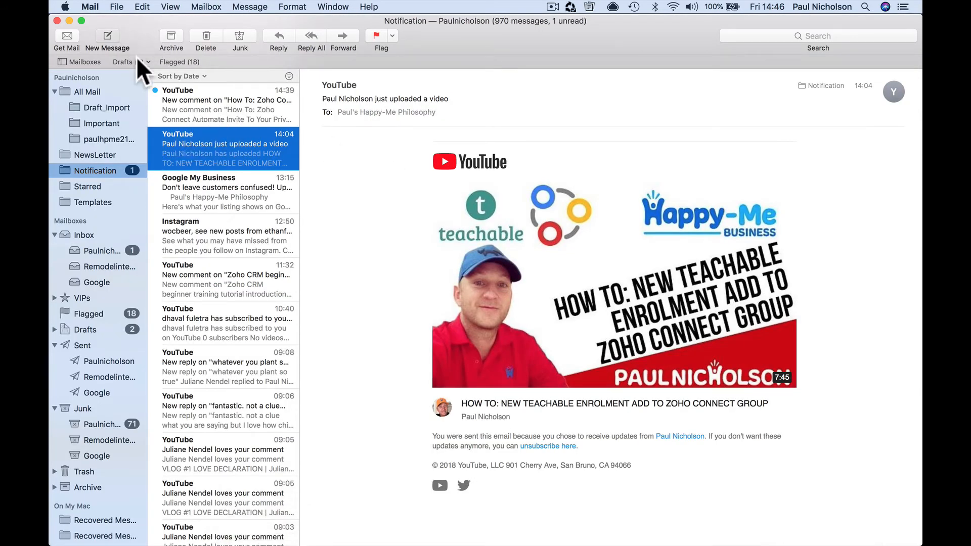
Step: Email the copied scheduling link to the team address, then open Available Appointments in the Google inbox
click(108, 43)
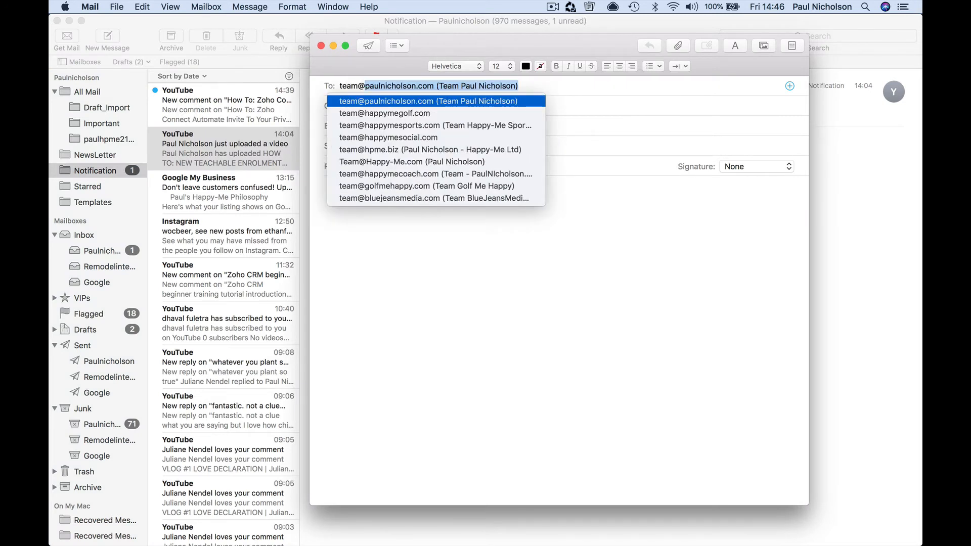
key(Tab)
key(Tab)
key(Tab)
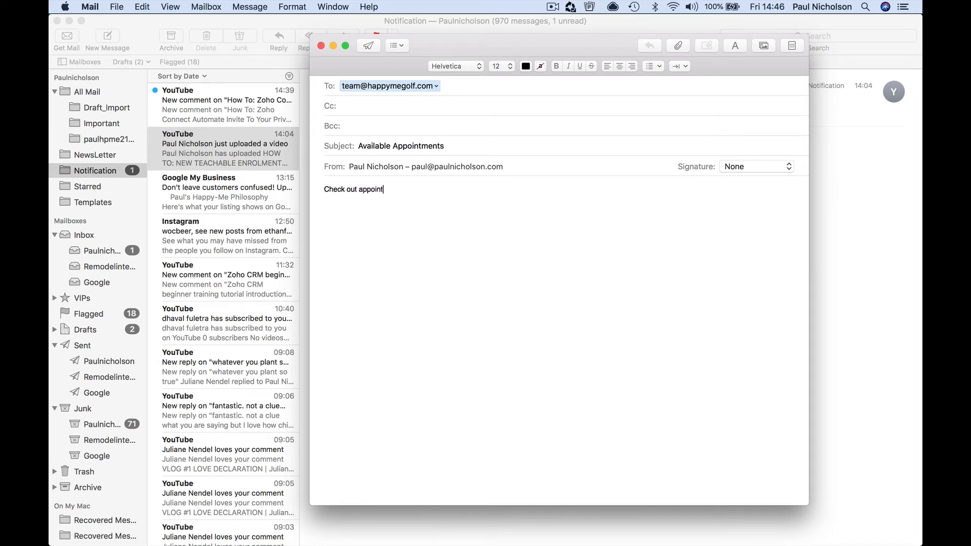
key(super+v)
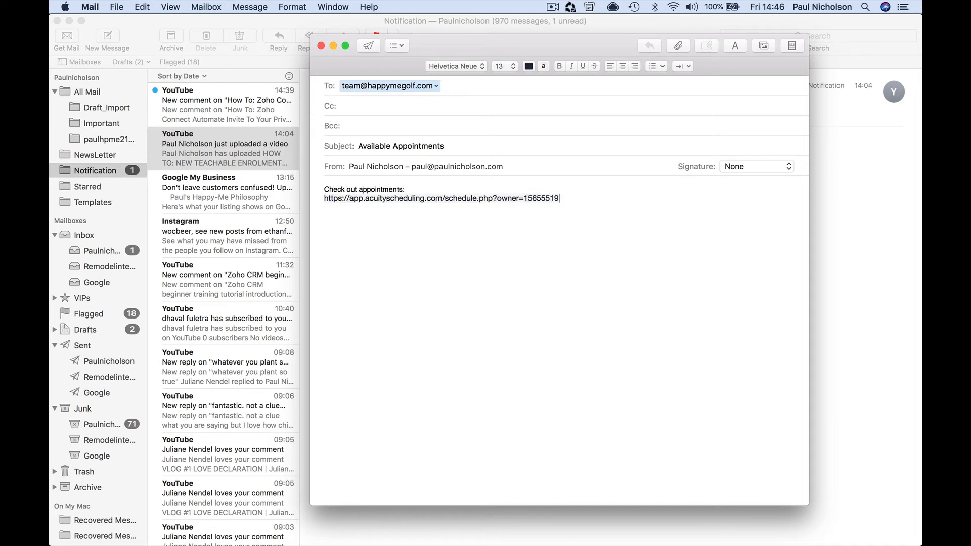
key(Return)
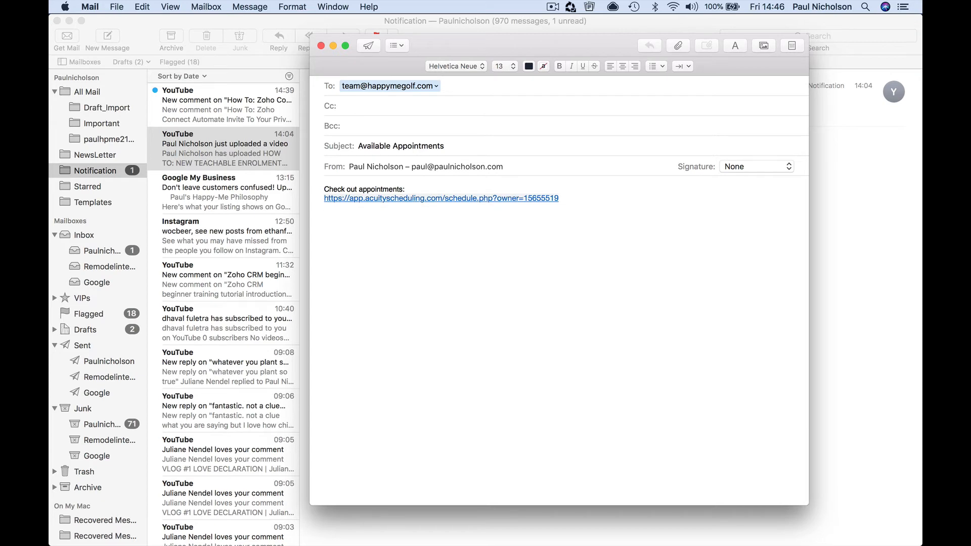
click(368, 46)
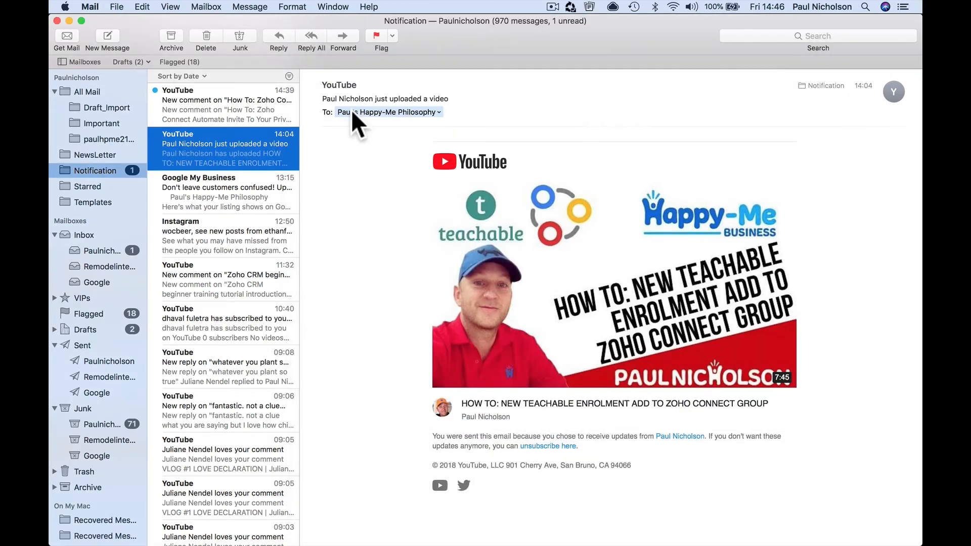
click(102, 283)
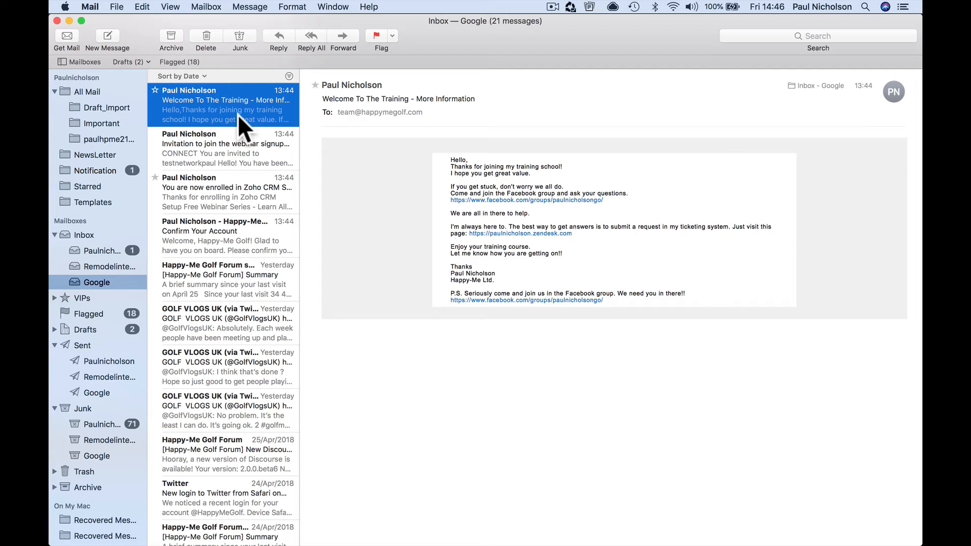
click(235, 111)
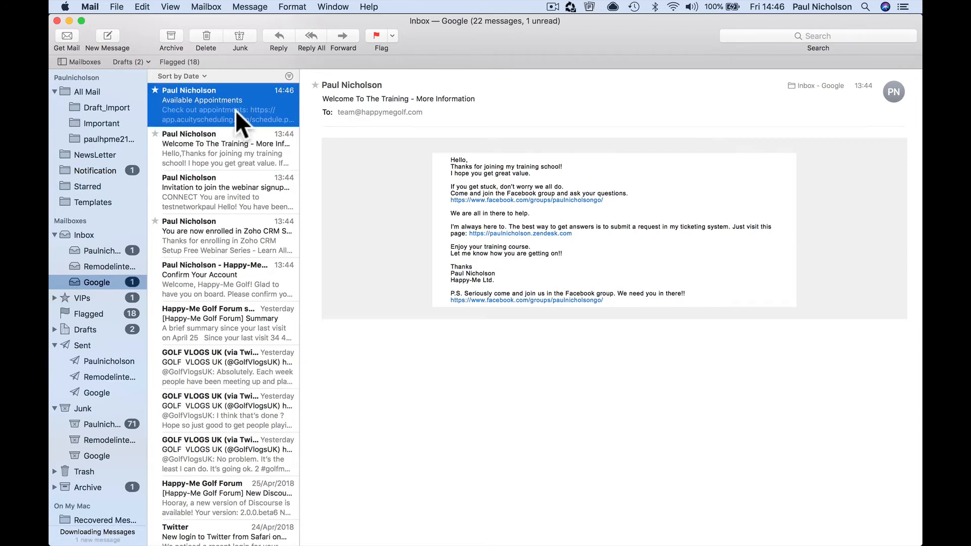
Step: Via the emailed link, book the New Student Welcome Call for Monday 6:30pm up to the info form
click(384, 152)
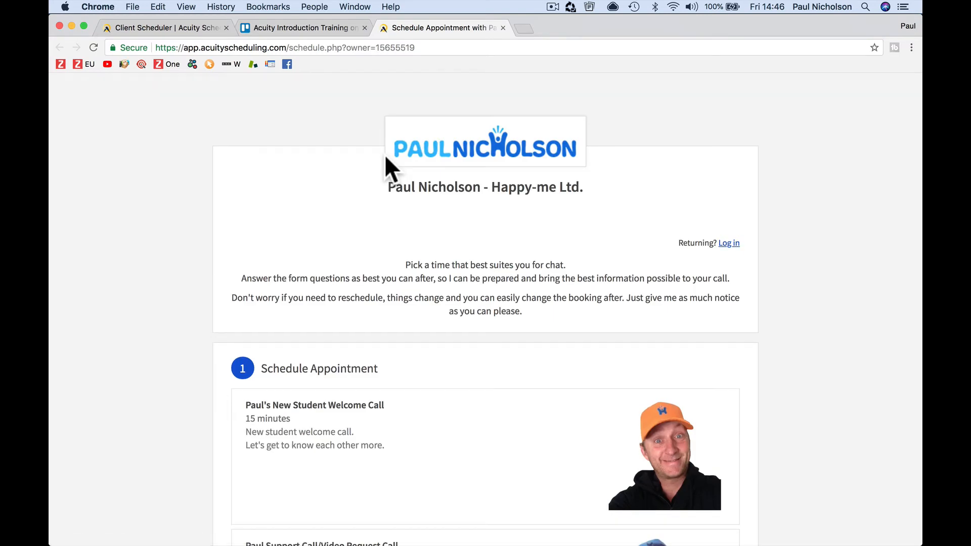
scroll(384, 154, down, 15)
scroll(385, 154, up, 15)
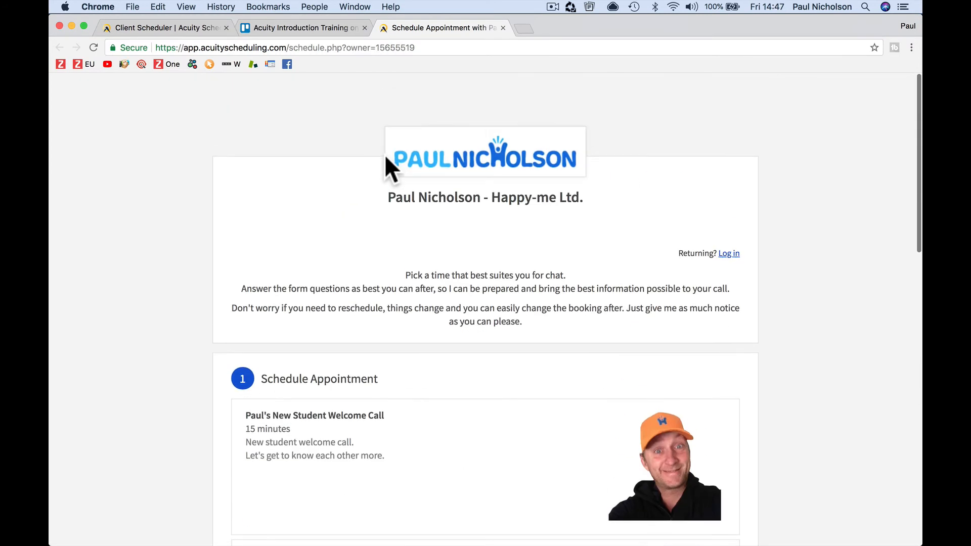
click(404, 453)
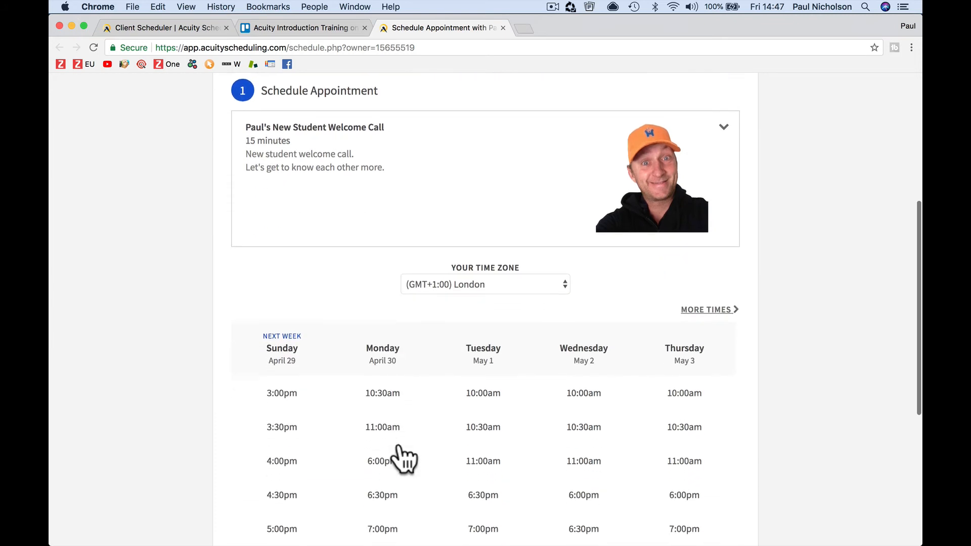
scroll(399, 445, down, 5)
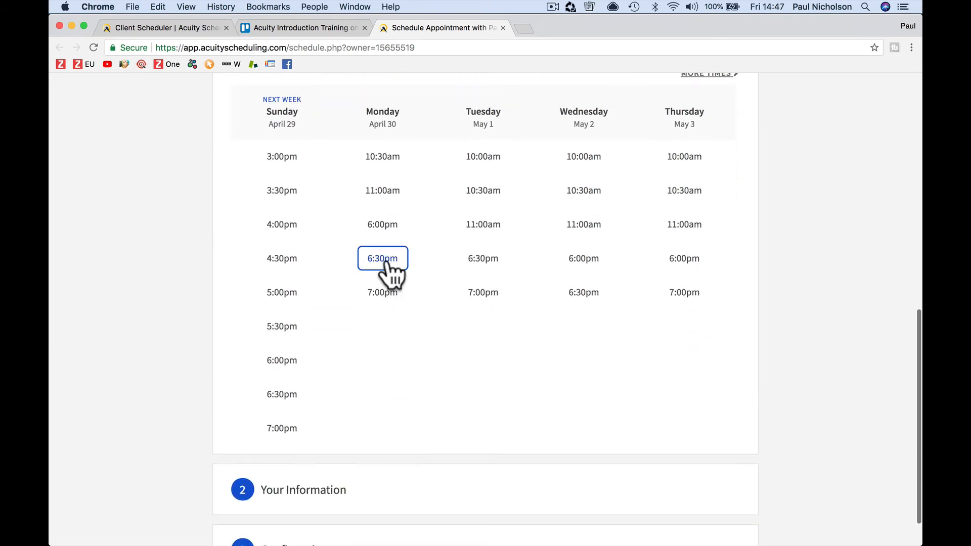
click(382, 258)
click(395, 283)
scroll(374, 293, down, 5)
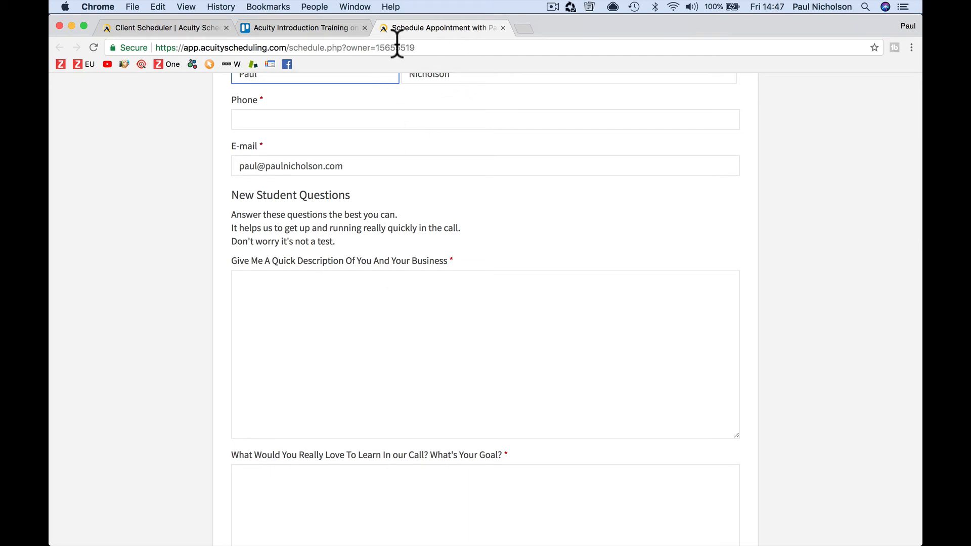
click(195, 28)
scroll(364, 372, down, 5)
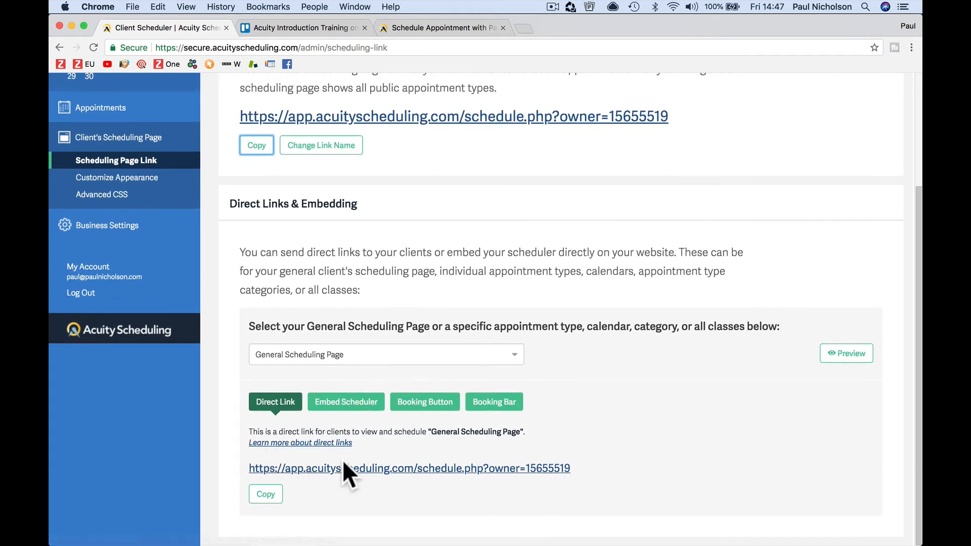
Step: Review the Embed Scheduler, Booking Button and Booking Bar codes, ending back on Direct Link
click(344, 410)
scroll(349, 420, down, 3)
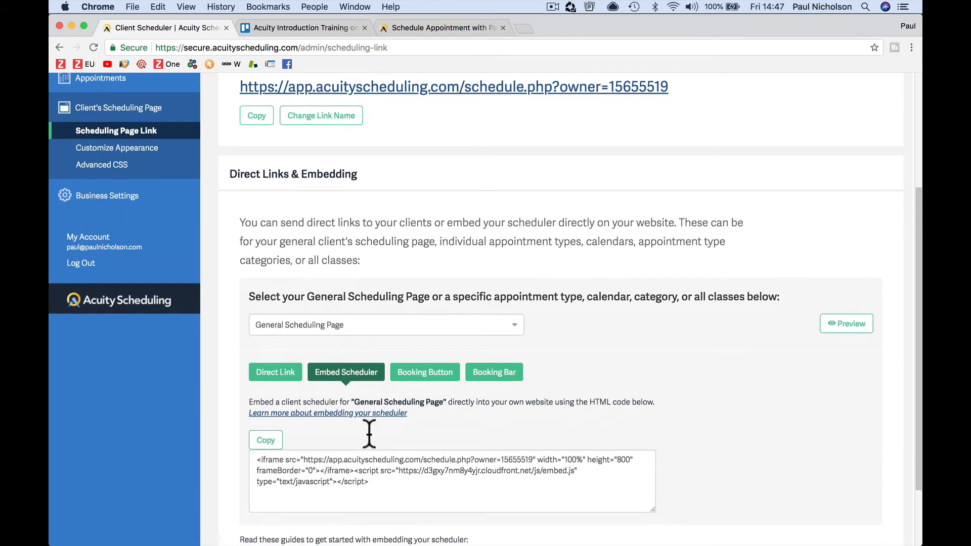
click(425, 313)
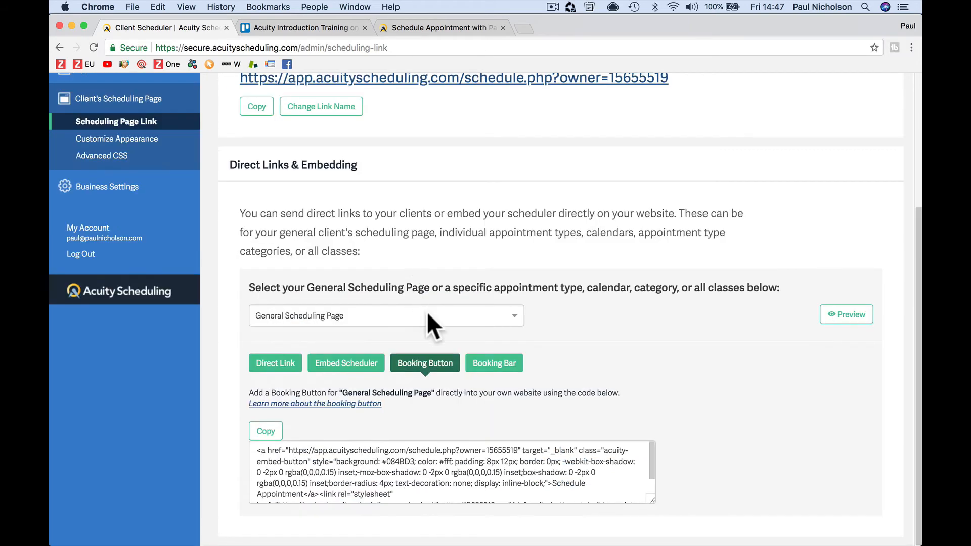
click(501, 363)
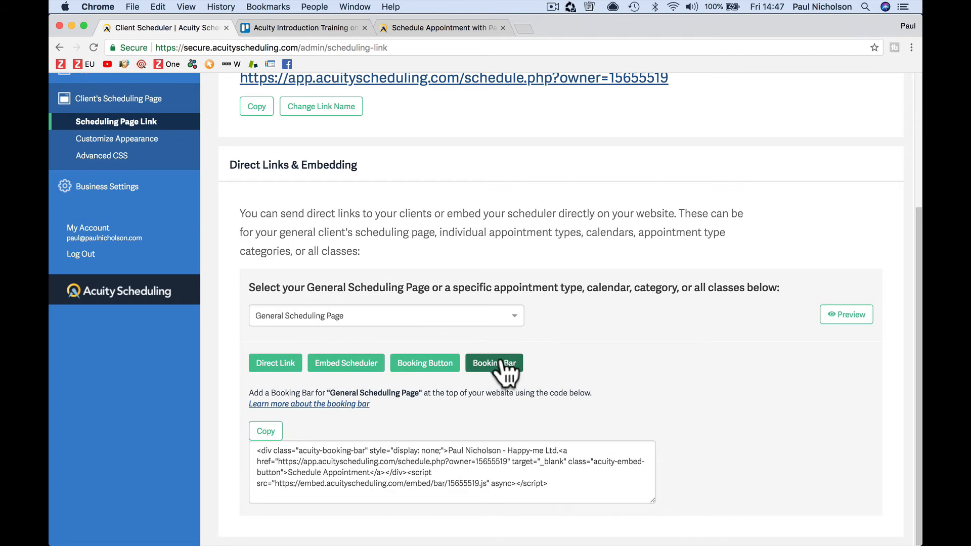
click(357, 365)
scroll(360, 372, down, 3)
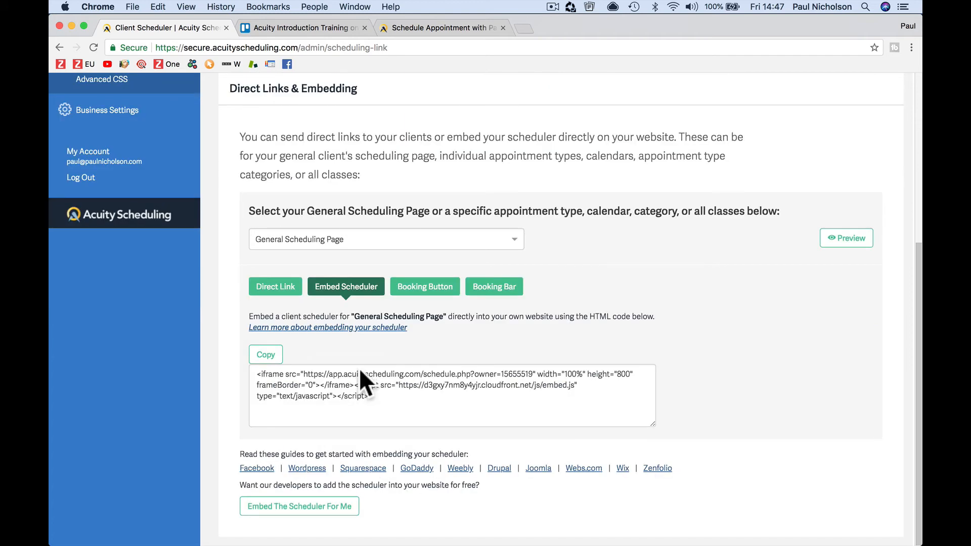
click(276, 287)
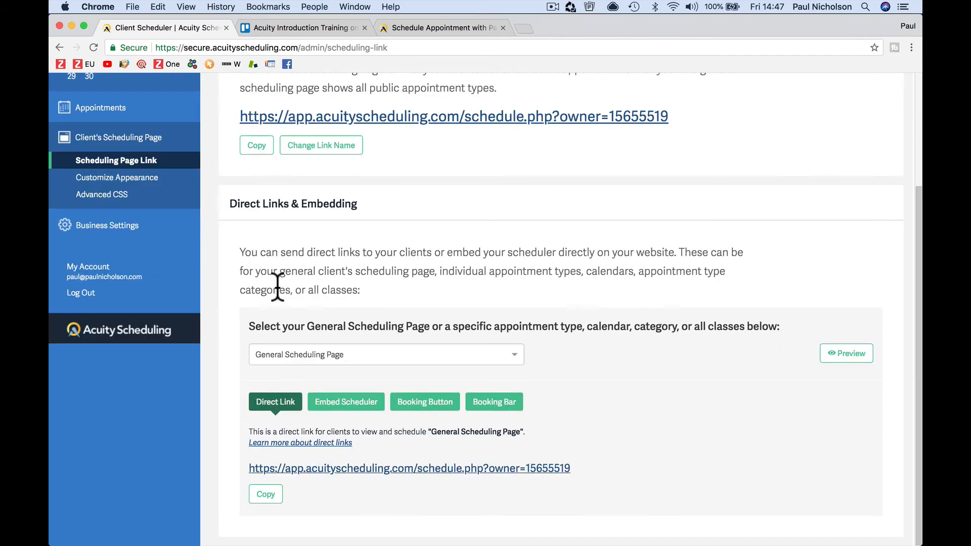
Step: Load the school website's homepage in the booking tab
click(408, 29)
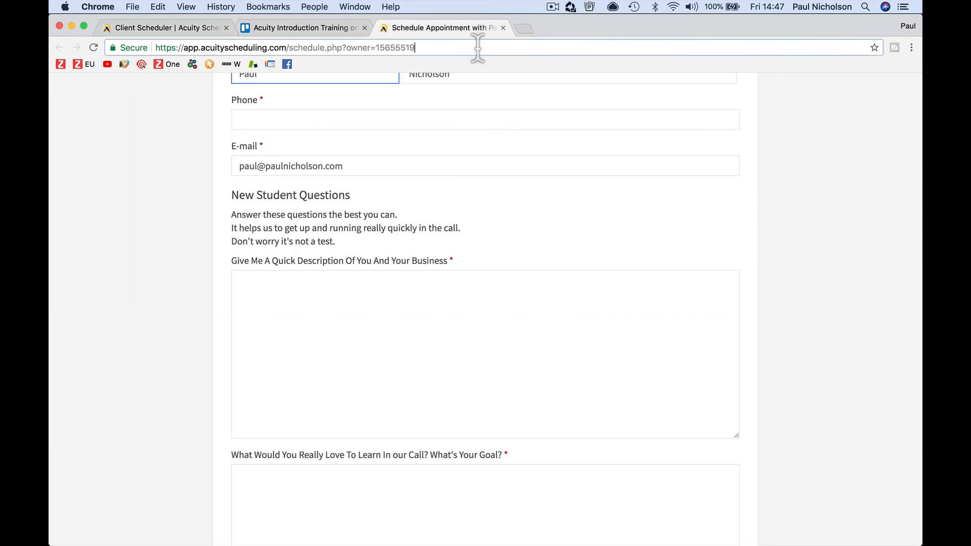
click(477, 47)
text(paulnicholson.com)
key(Return)
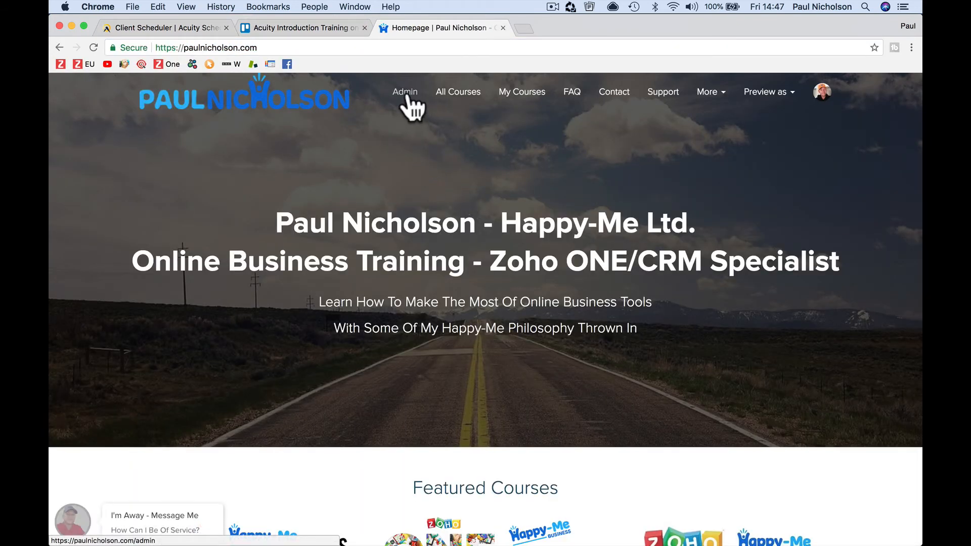
Step: From Admin > Site > Pages, create a new page titled 'Appointments' with URL 'appointments'
click(407, 98)
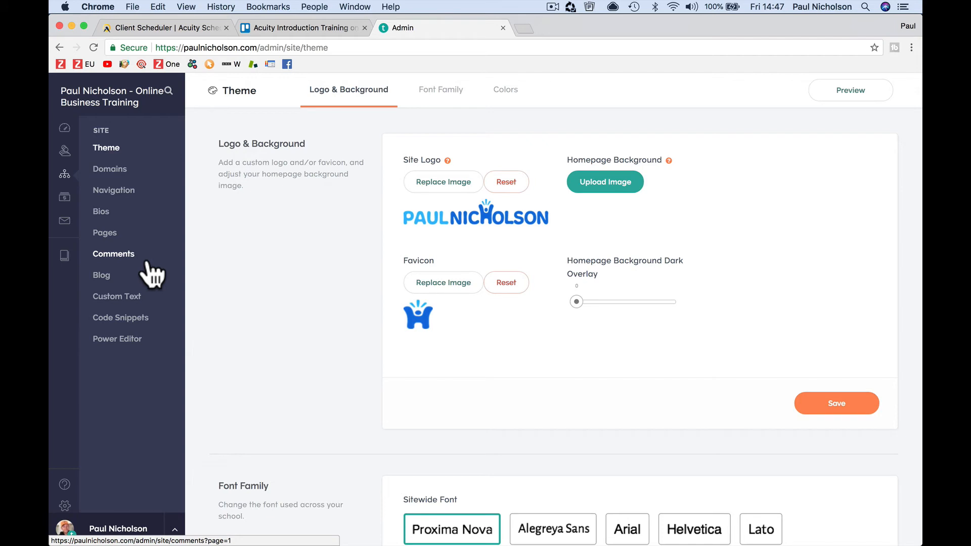
click(129, 234)
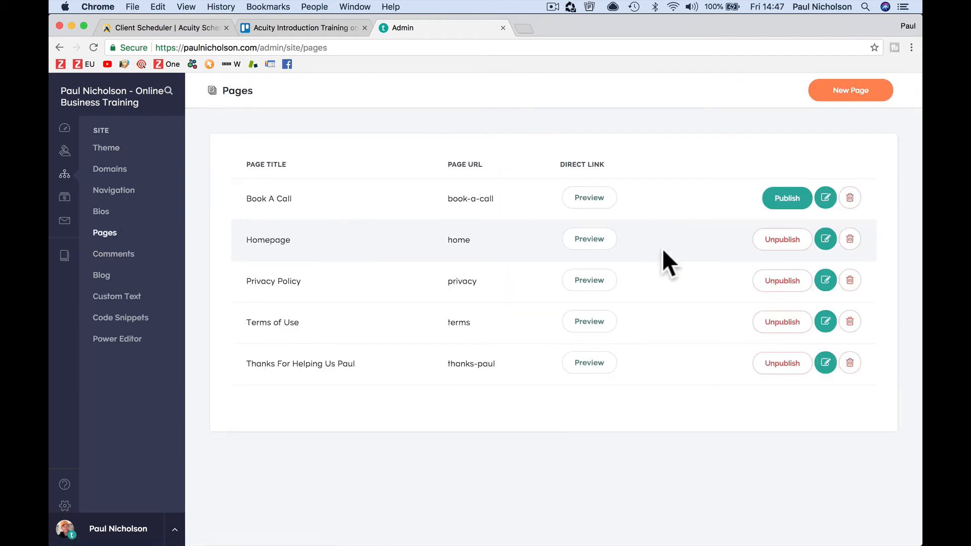
click(841, 91)
click(539, 180)
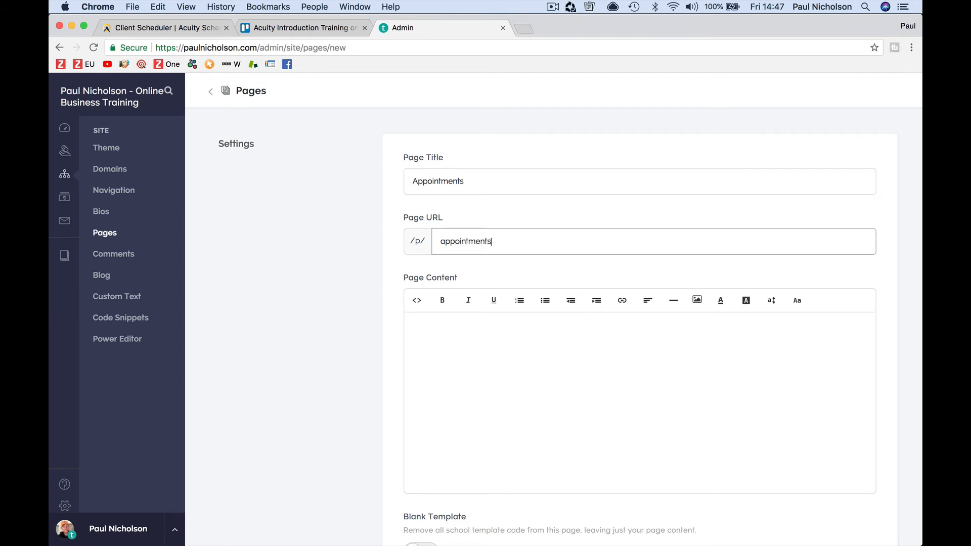
key(Tab)
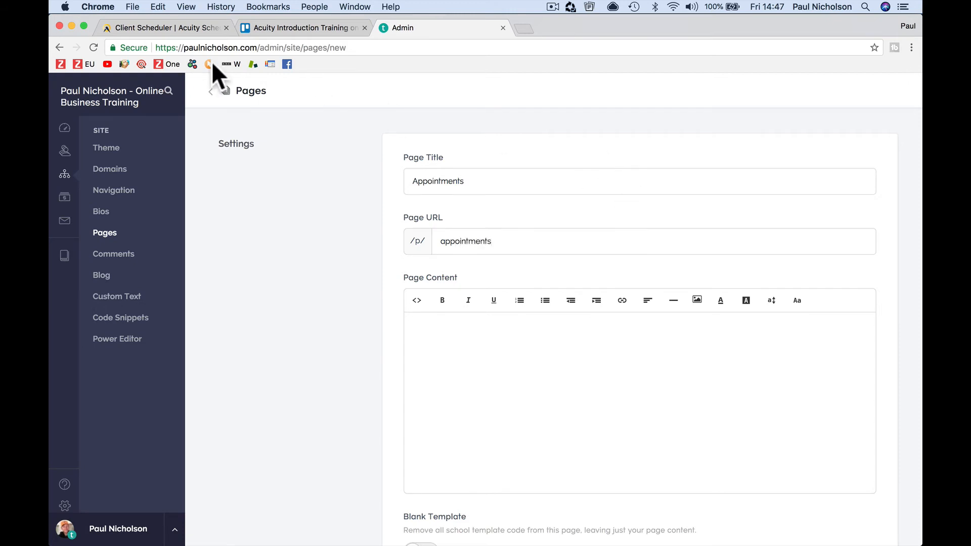
Step: Copy the General Scheduling Page direct link from Acuity's Client Scheduler
click(157, 27)
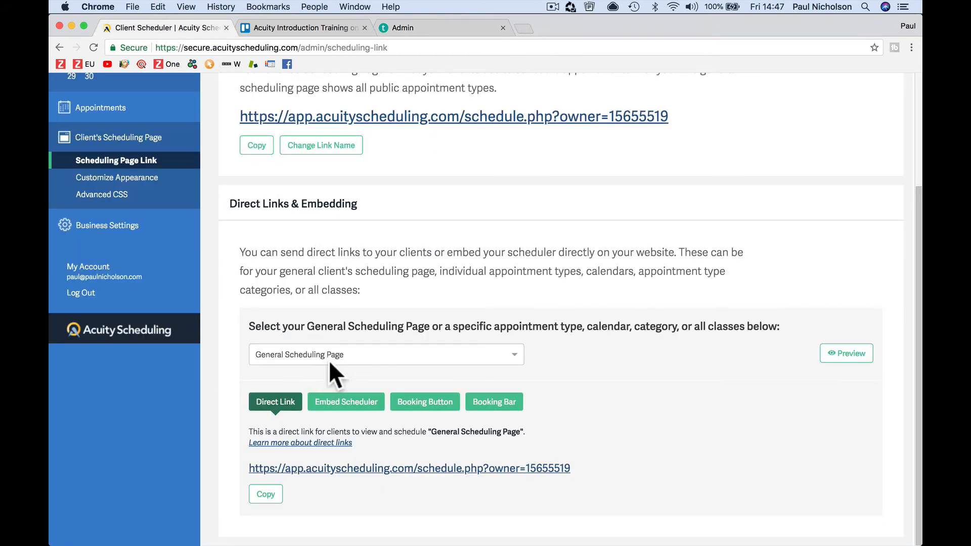
triple_click(585, 466)
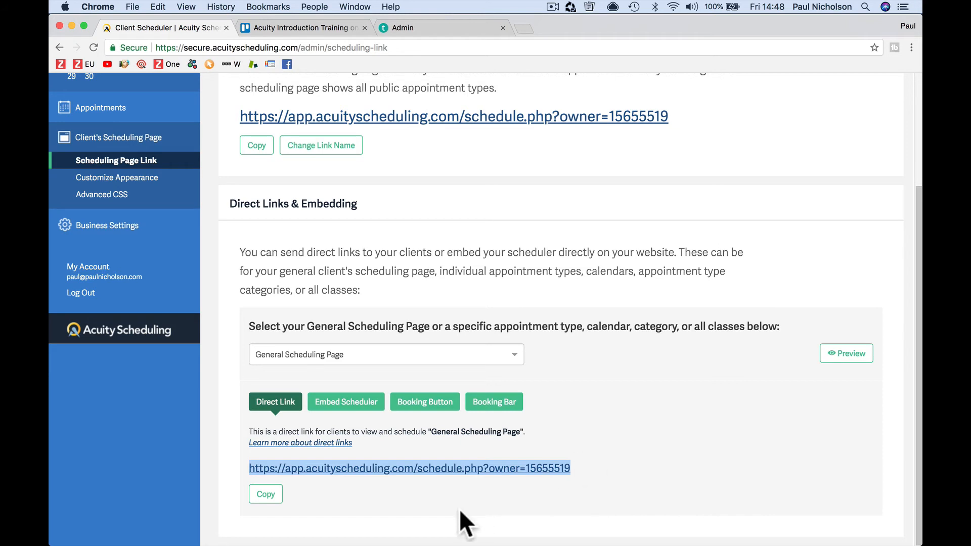
click(269, 494)
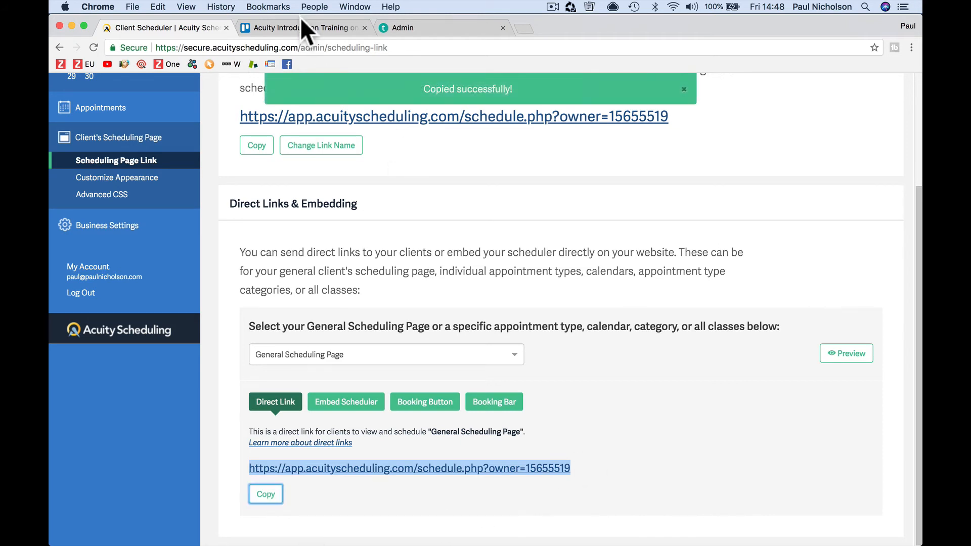
Step: Link 'Book Now Click Here For Appointments' to the copied booking URL, opening in a new tab
click(405, 25)
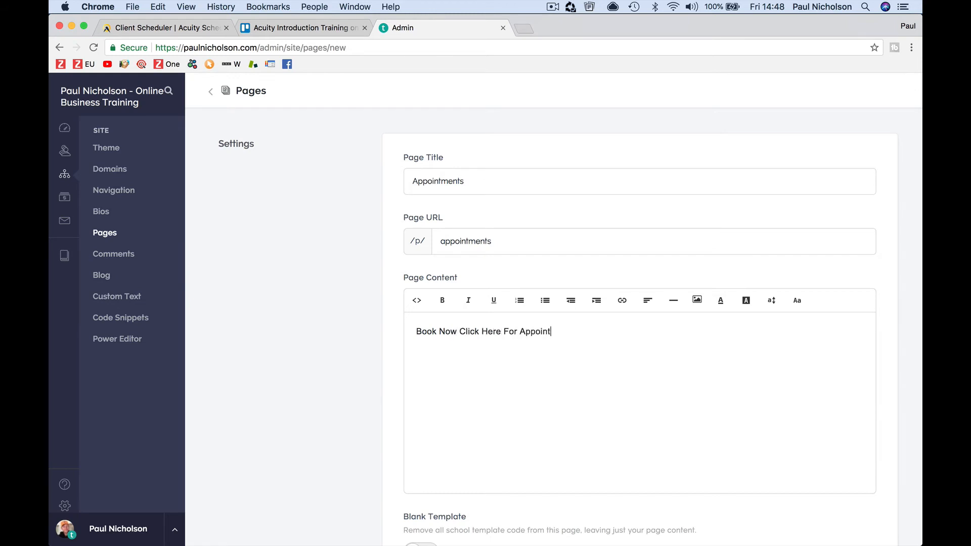
triple_click(522, 331)
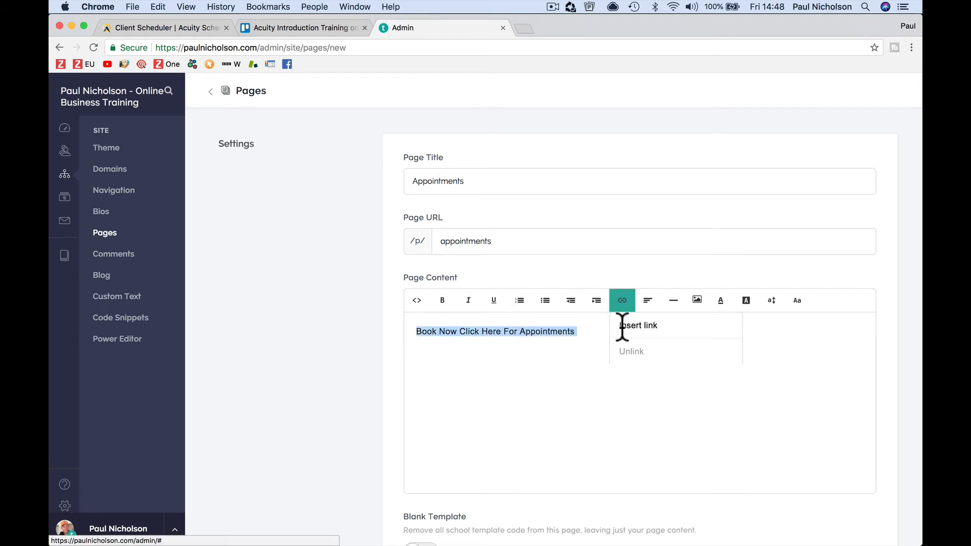
click(622, 326)
key(super+v)
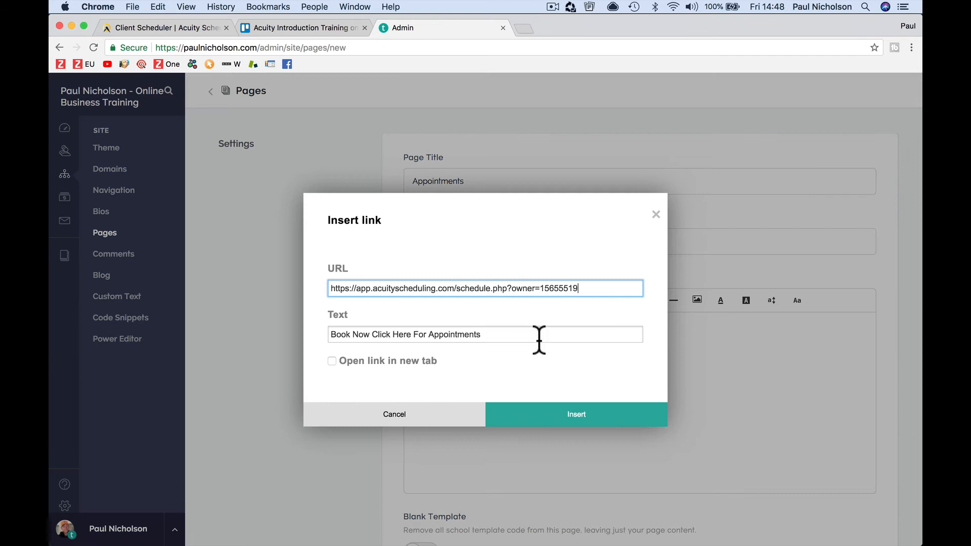
click(423, 358)
click(537, 417)
scroll(590, 412, down, 3)
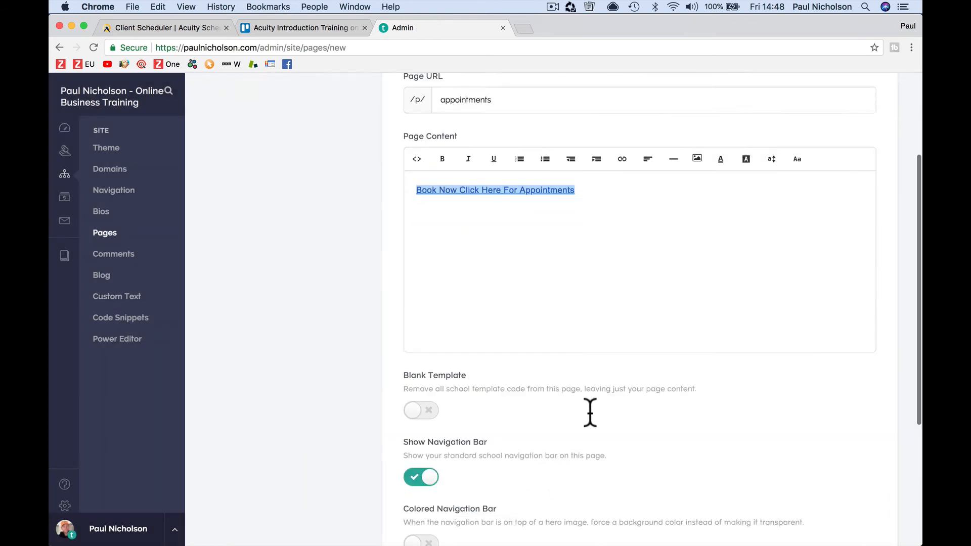
scroll(590, 412, down, 5)
Step: Create the Appointments page, then preview it and test the booking link
click(819, 468)
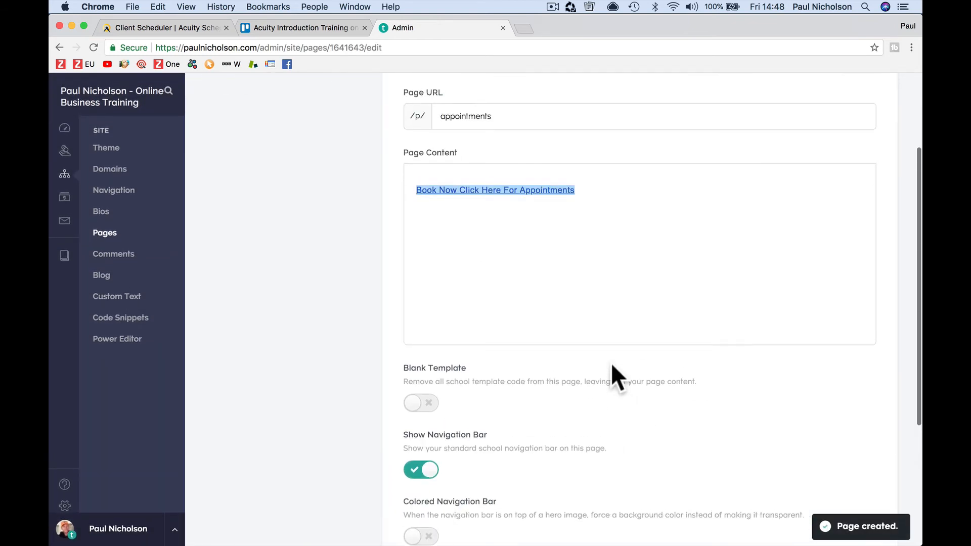
click(761, 96)
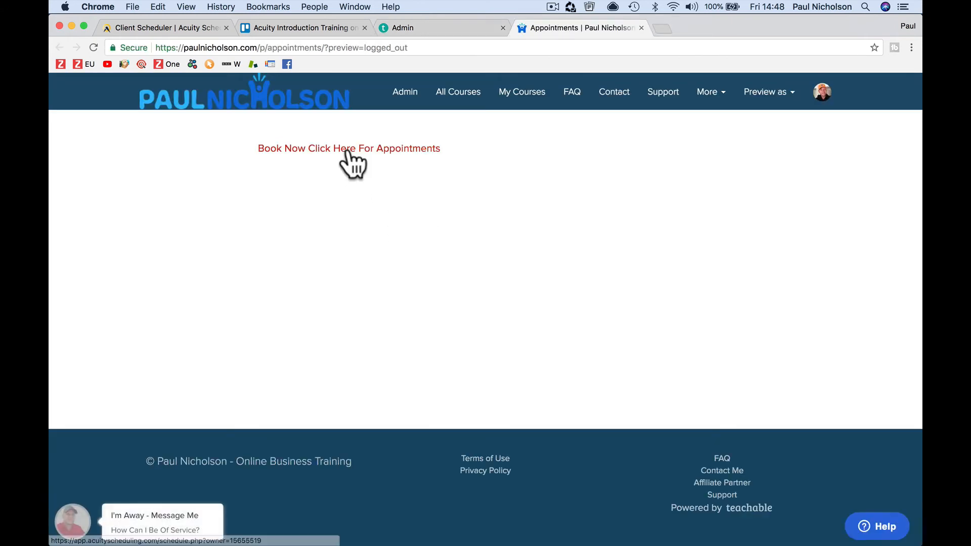
click(347, 150)
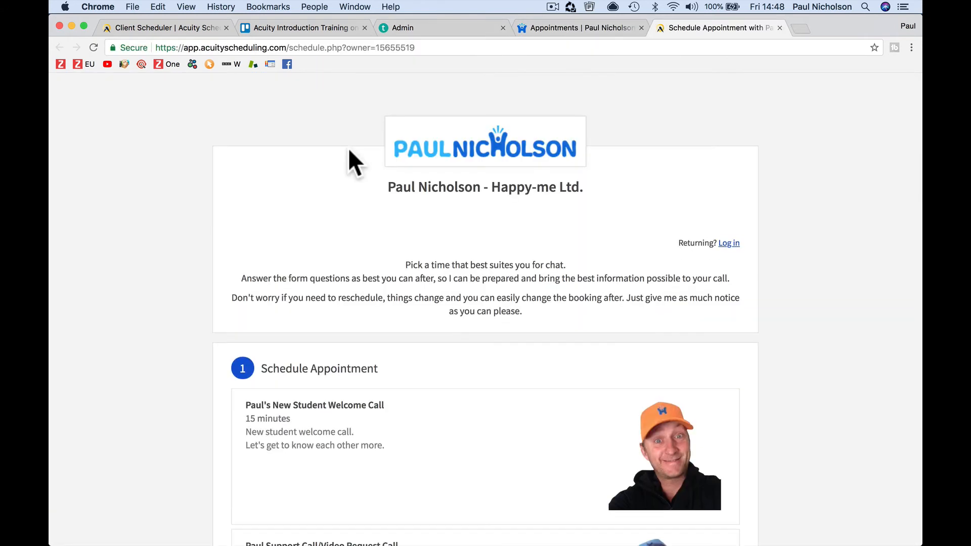
click(780, 28)
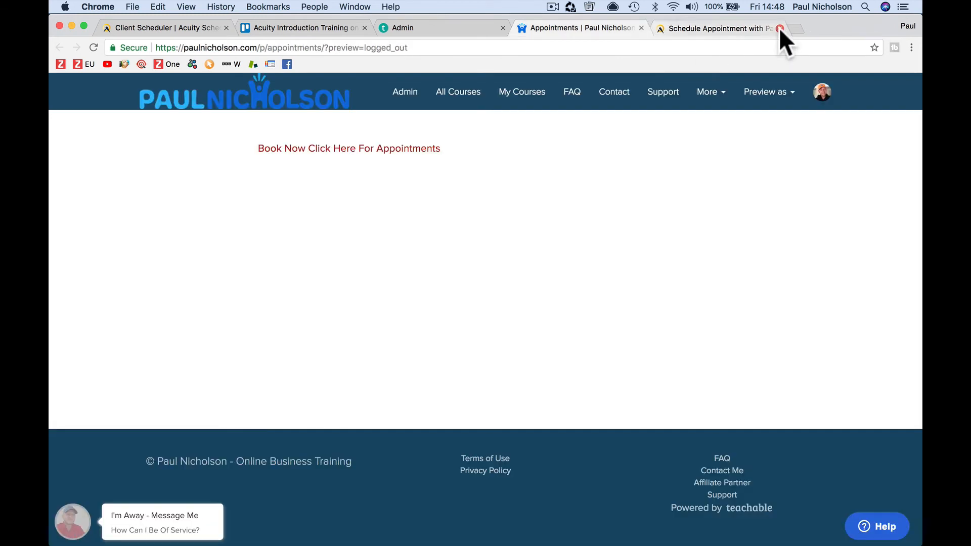
key(super+w)
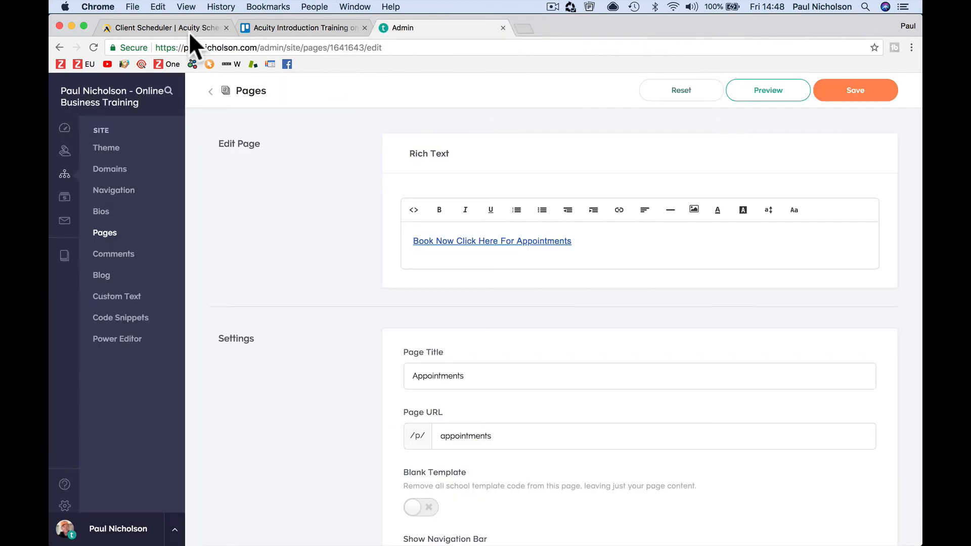
Step: Copy Acuity's Embed Scheduler code
click(171, 27)
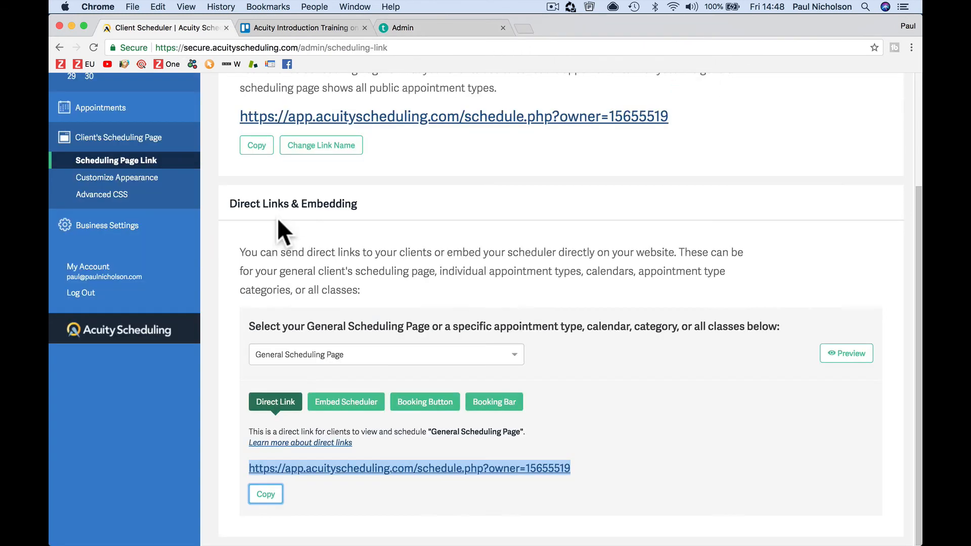
click(346, 403)
scroll(353, 407, down, 2)
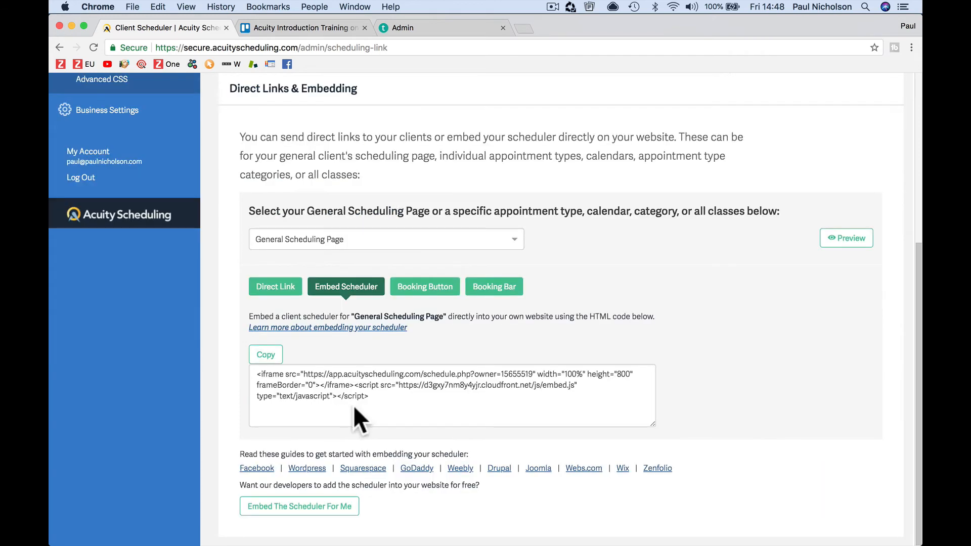
click(268, 356)
Step: Replace the Appointments page HTML source with the scheduler embed code and save
click(453, 26)
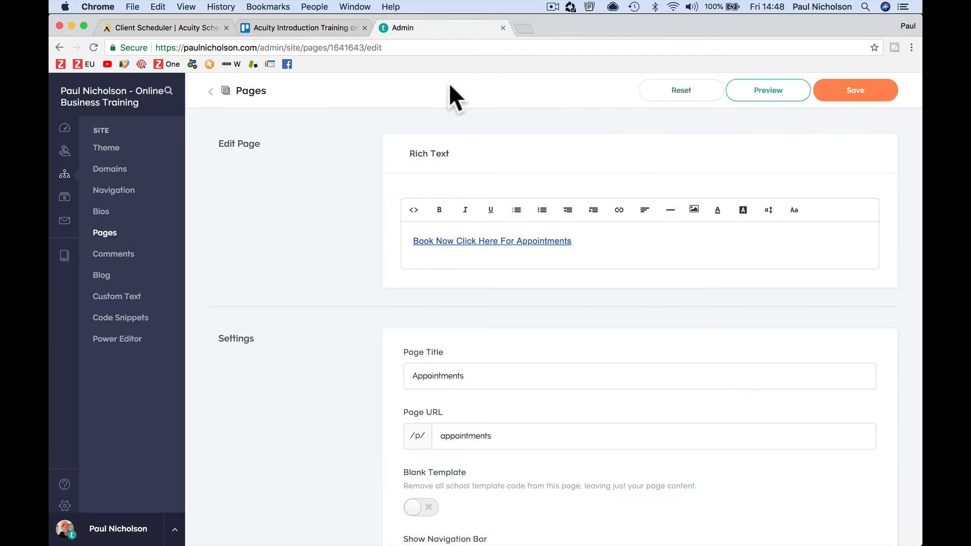
click(412, 212)
click(451, 256)
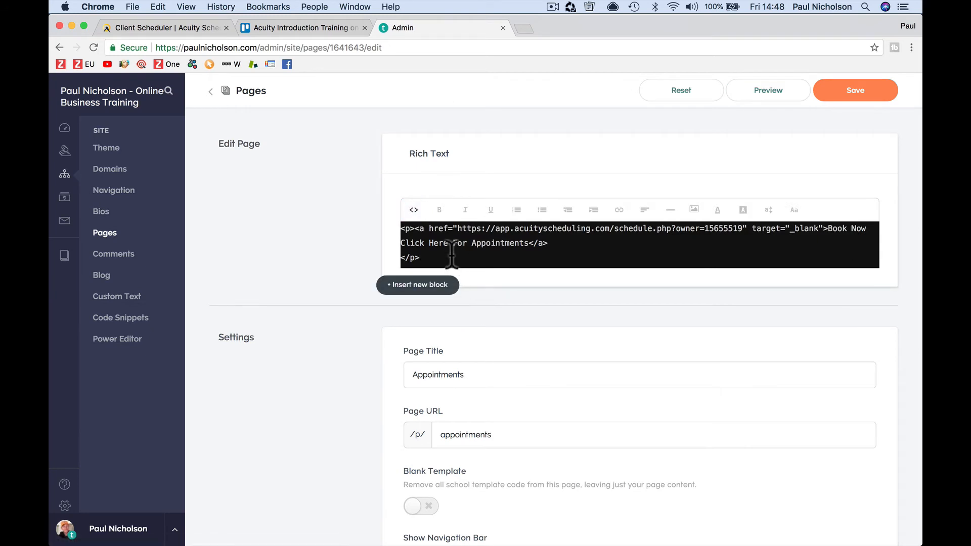
key(super+a)
key(super+v)
scroll(487, 253, down, 3)
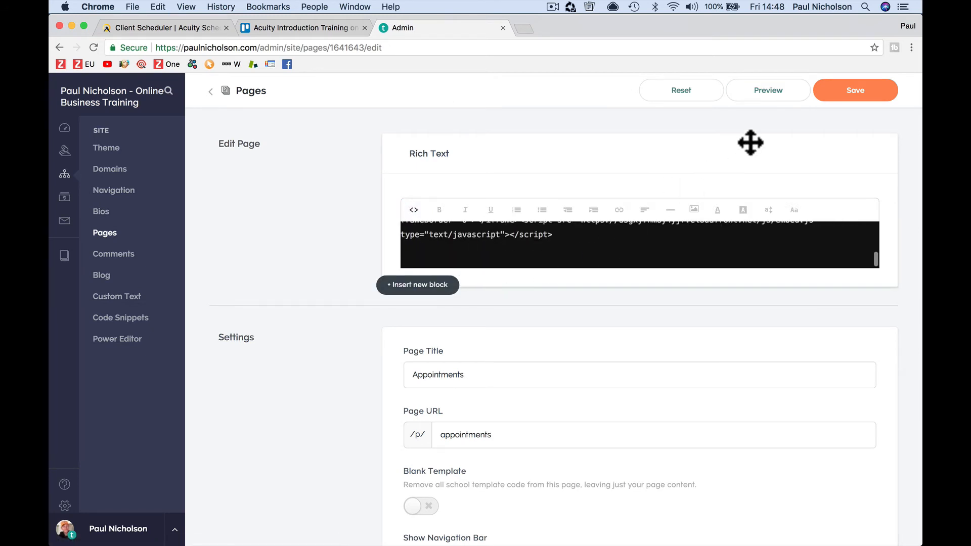
click(835, 96)
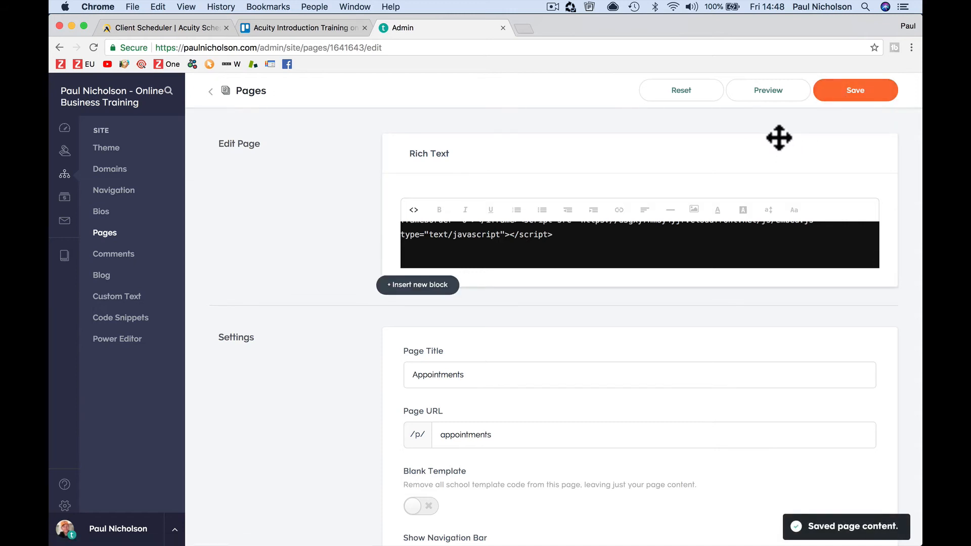
Step: Preview the page and test picking the welcome call's 4:30pm slot
click(762, 94)
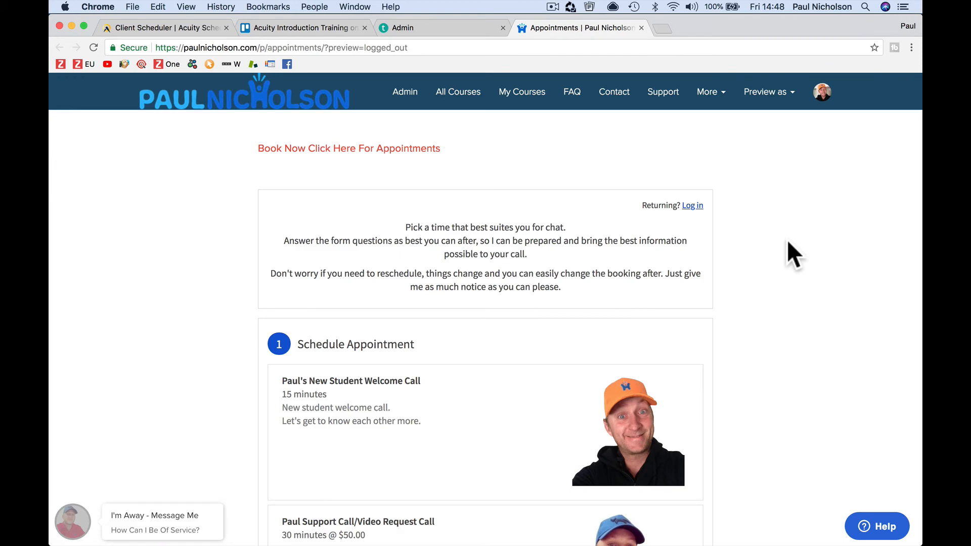
scroll(787, 242, down, 8)
scroll(787, 242, down, 10)
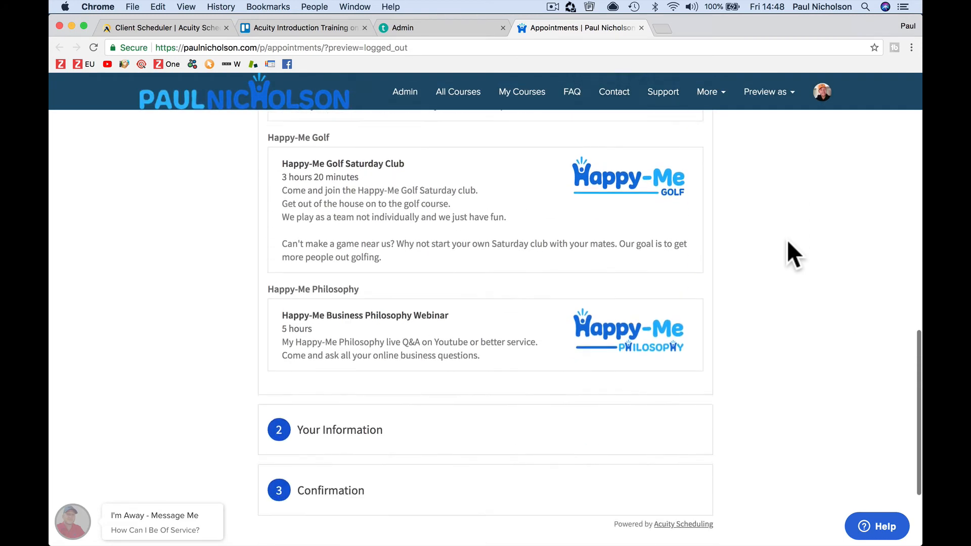
scroll(787, 240, up, 15)
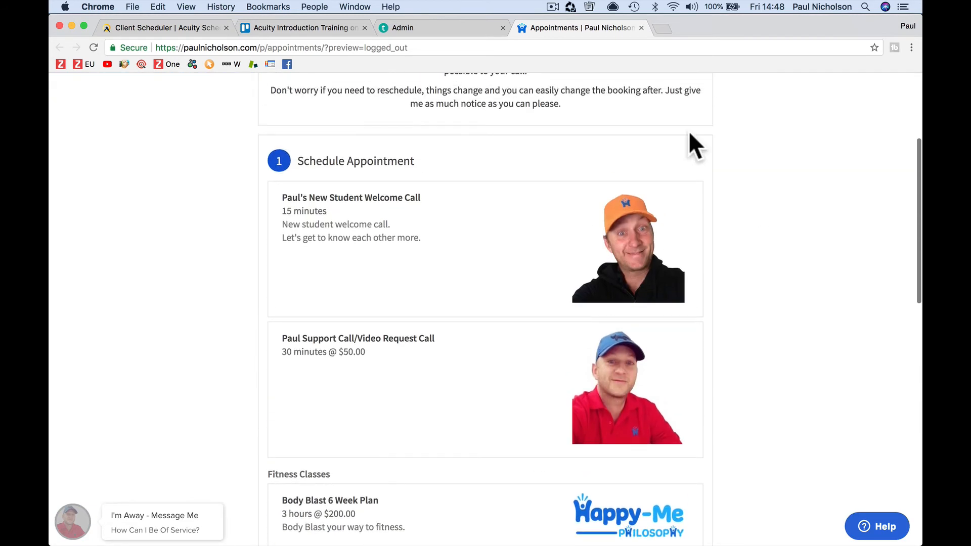
scroll(492, 219, down, 3)
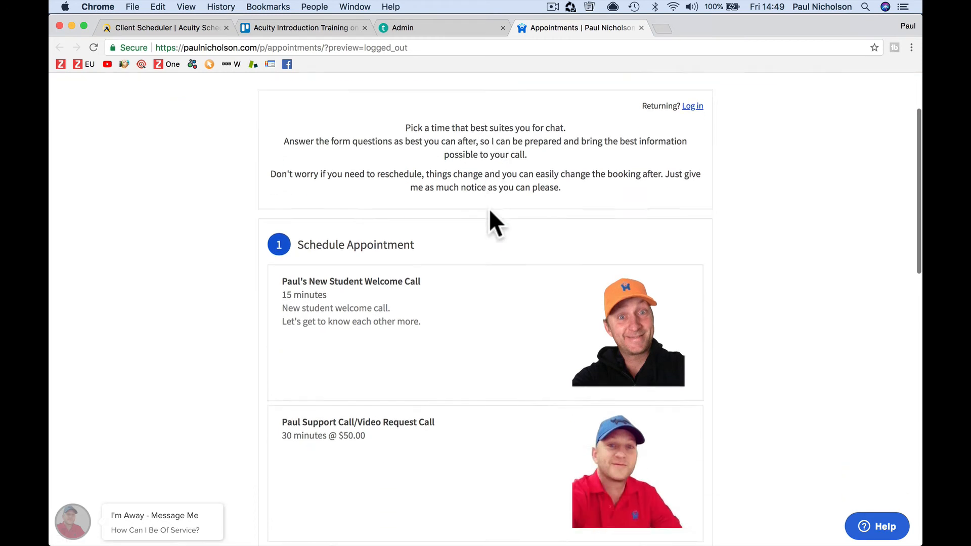
click(378, 281)
scroll(379, 292, down, 10)
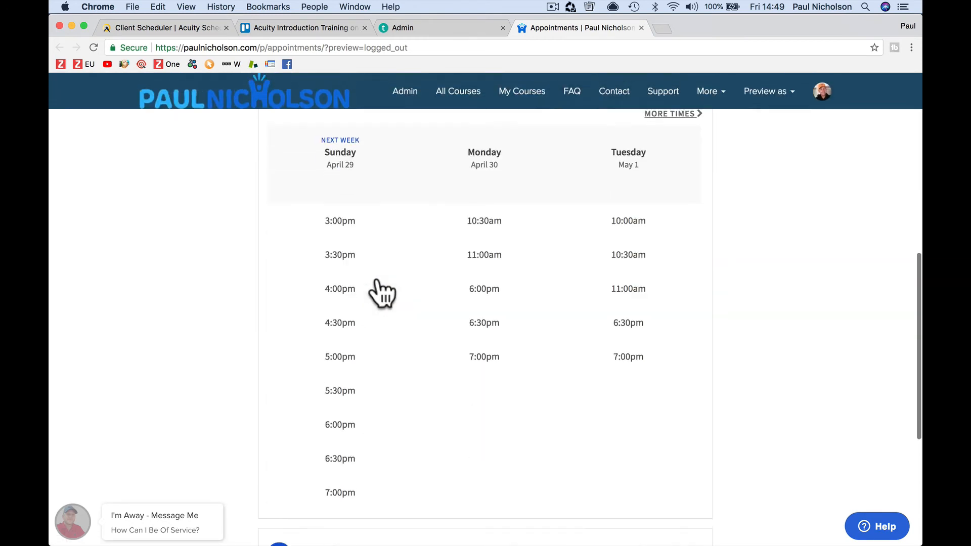
click(342, 253)
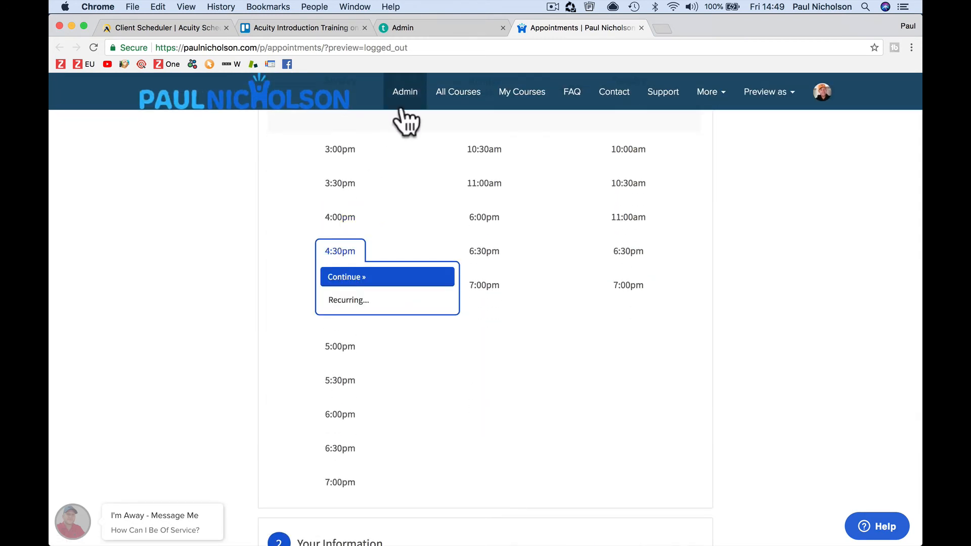
click(641, 28)
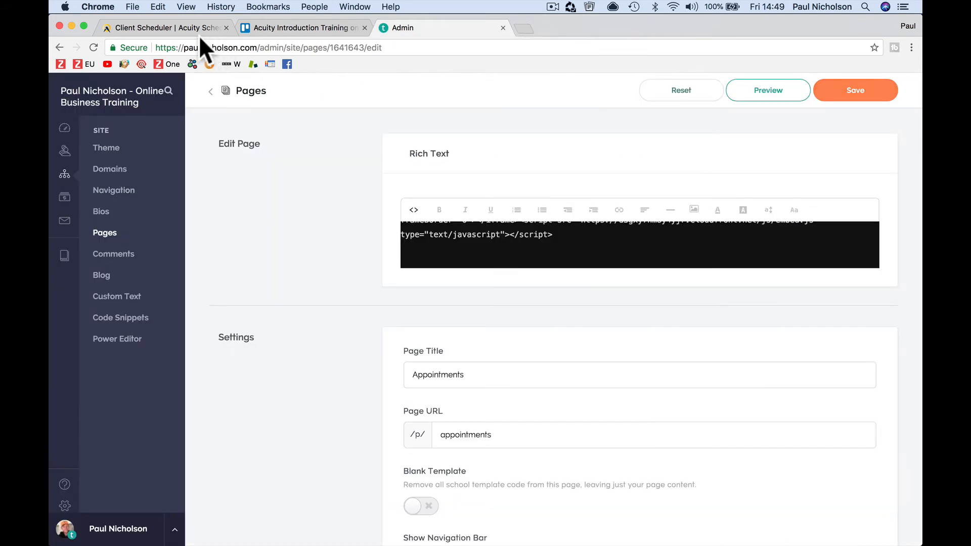
Step: Paste Acuity's Booking Button code and its script line into the page HTML and save
click(181, 31)
click(425, 287)
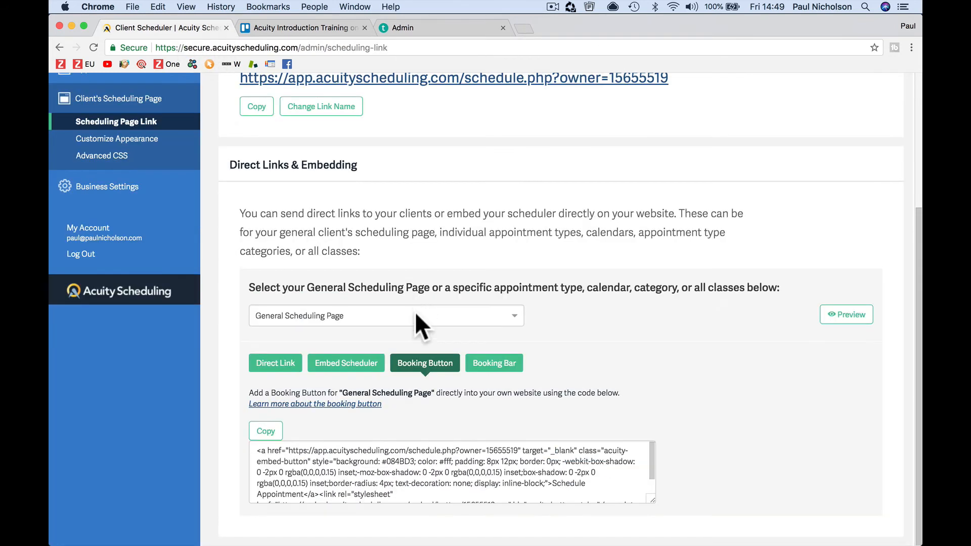
click(359, 463)
click(459, 30)
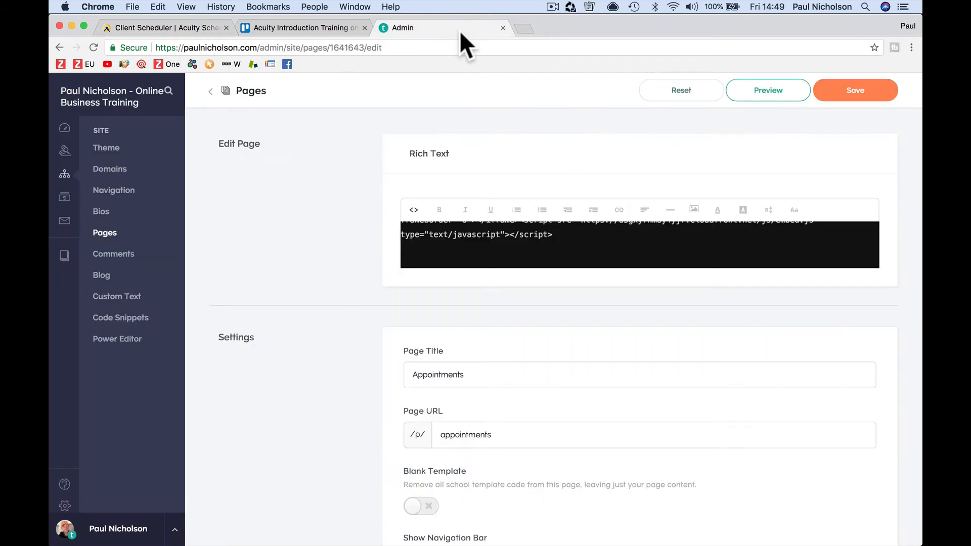
click(551, 247)
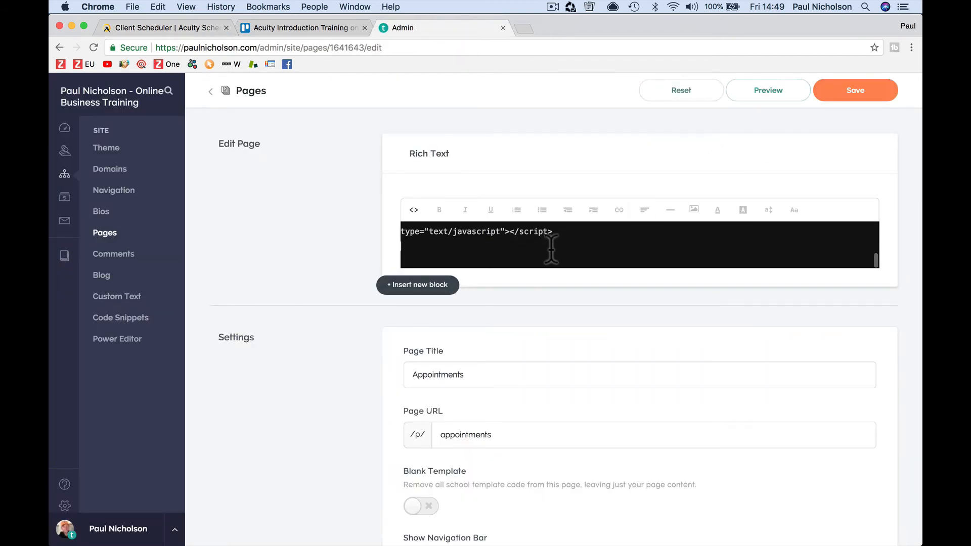
key(cmd+v)
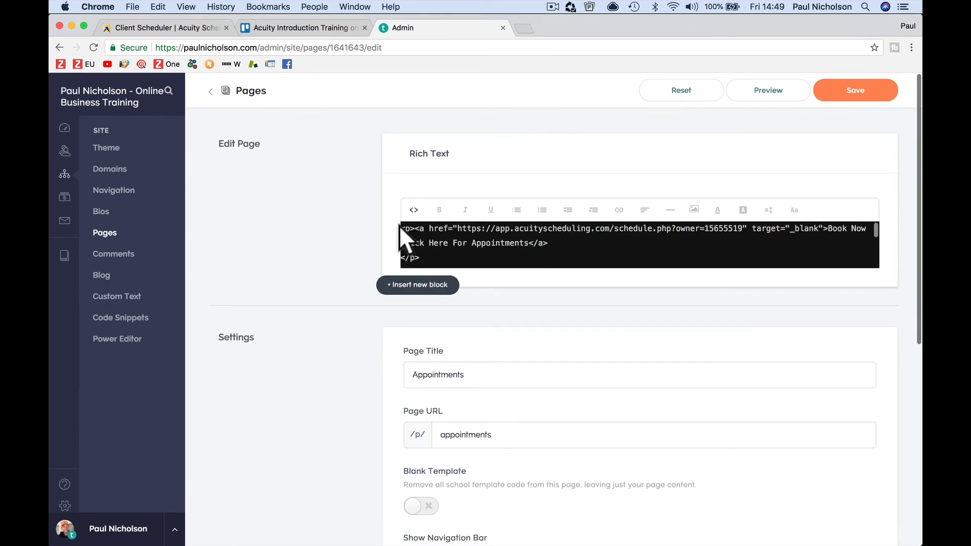
key(Return)
key(Return)
key(Return)
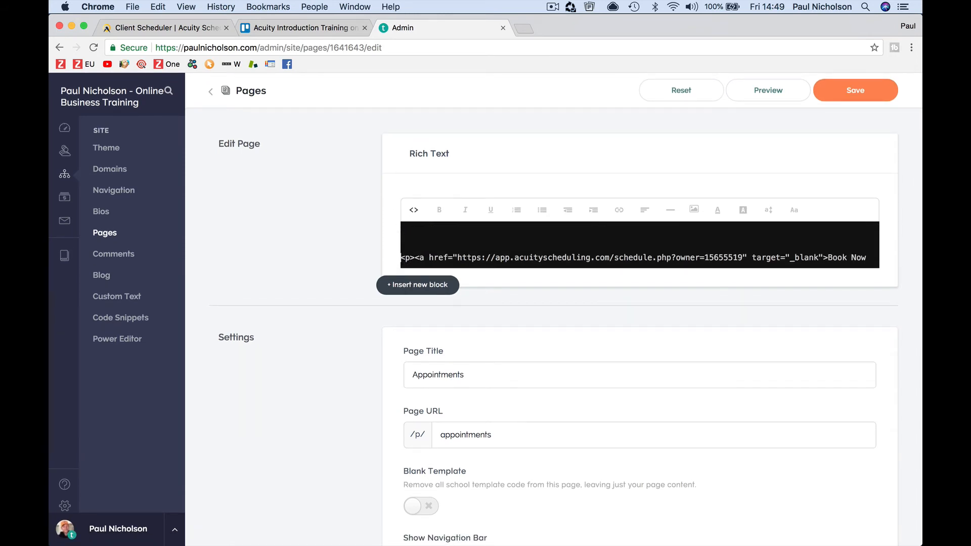
key(Up)
key(Up)
key(Up)
key(cmd+v)
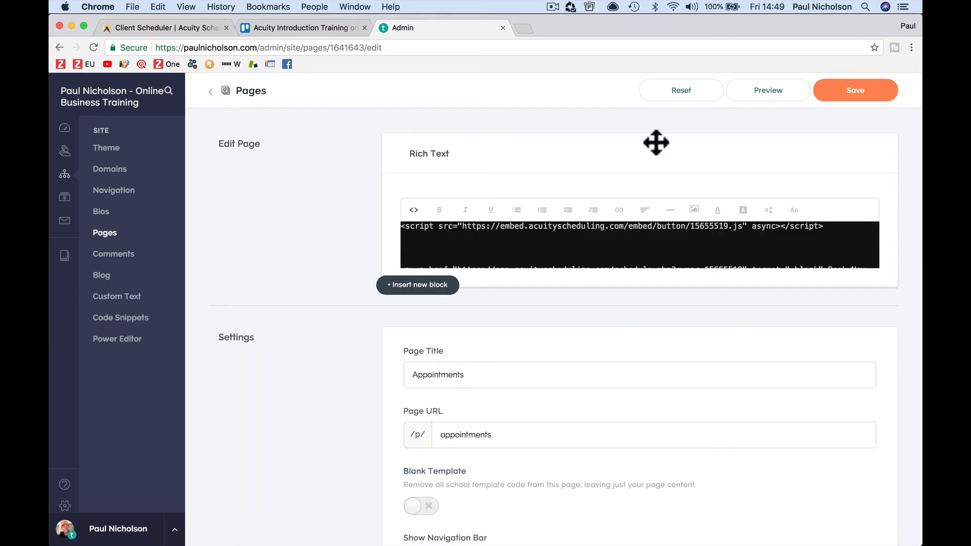
click(839, 100)
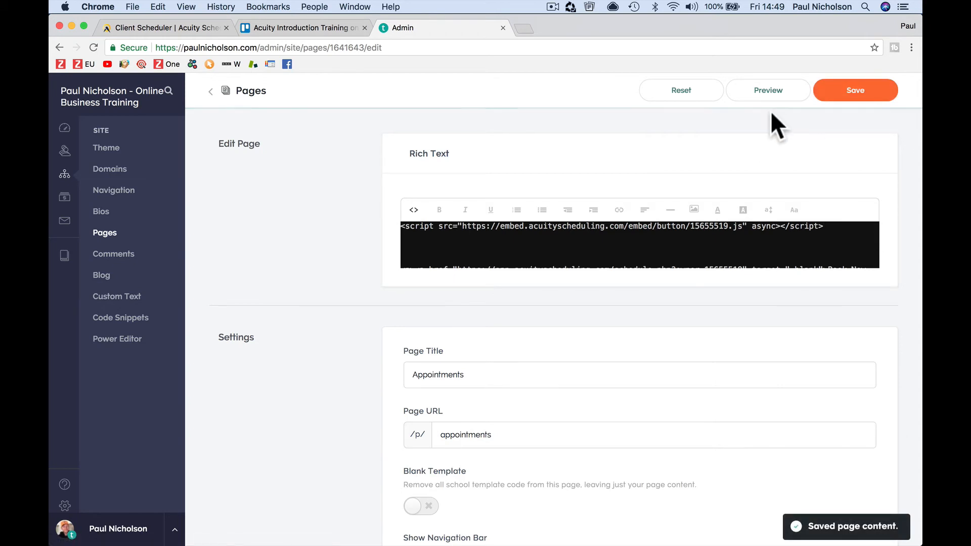
Step: Preview the page and test the Schedule Appointment pop-up and Book Now link
click(757, 96)
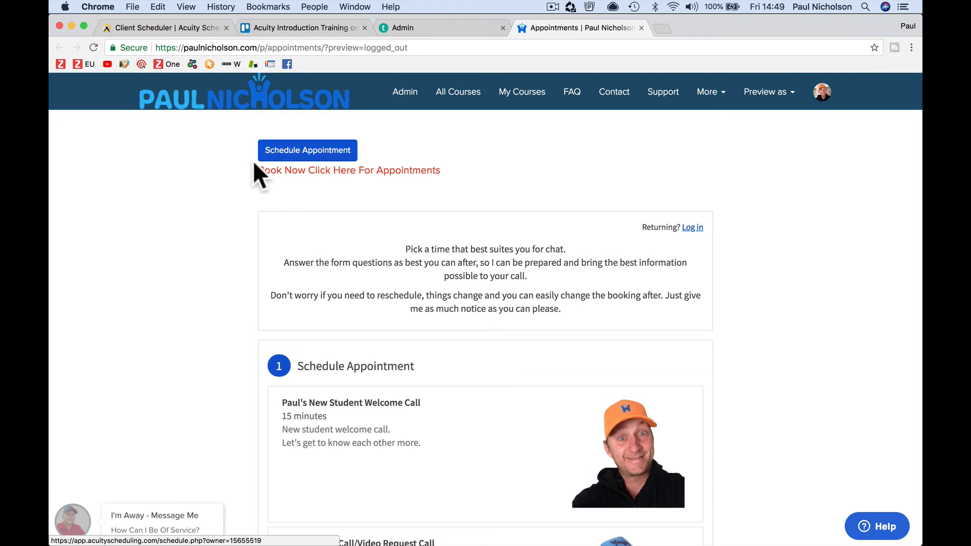
click(317, 152)
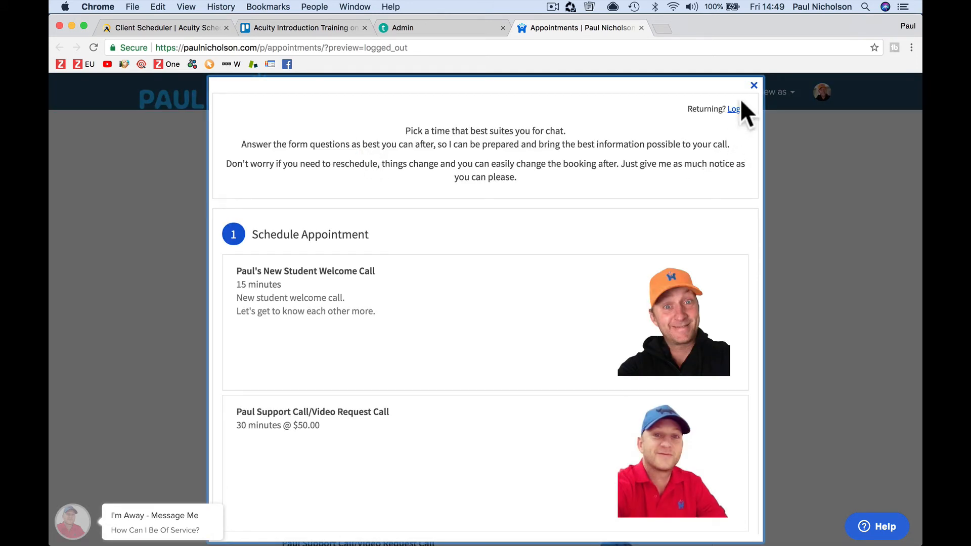
click(753, 86)
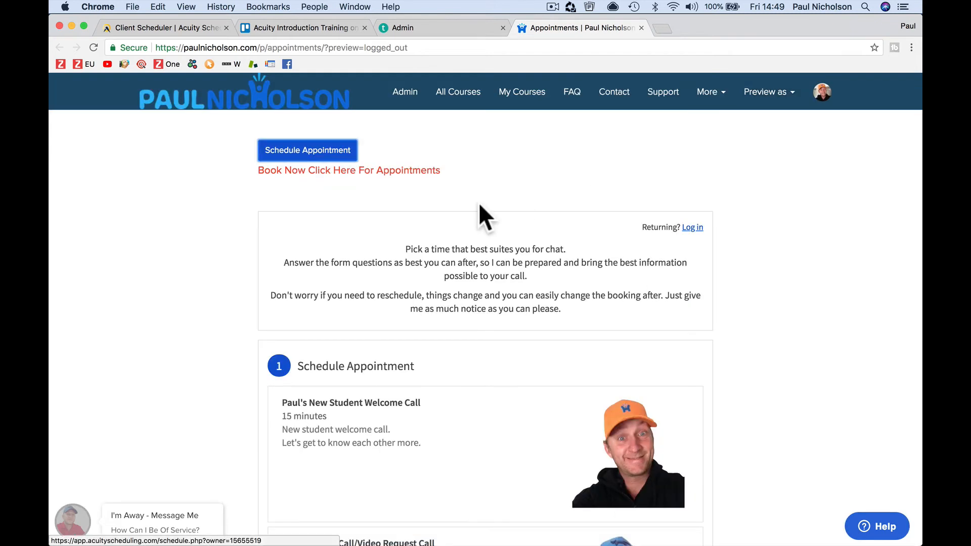
click(410, 177)
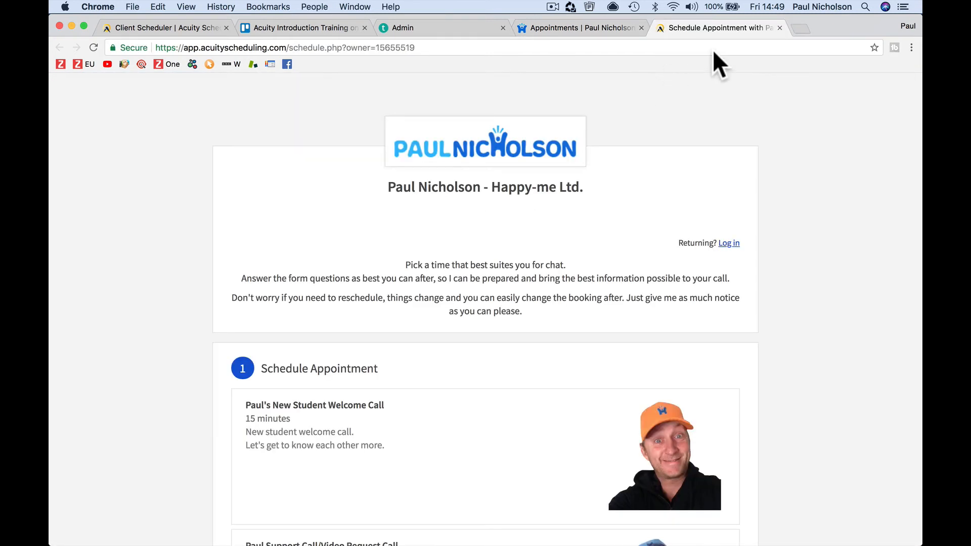
click(778, 28)
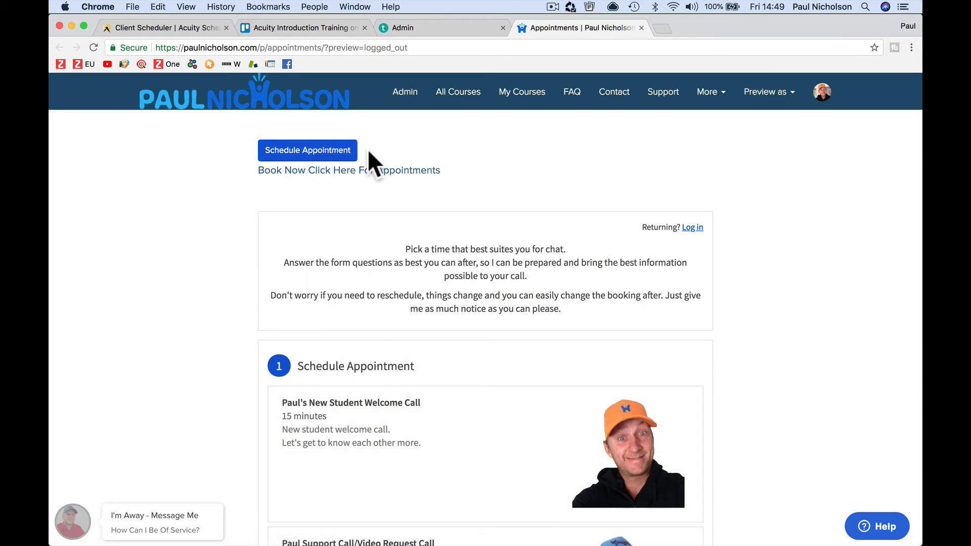
click(319, 151)
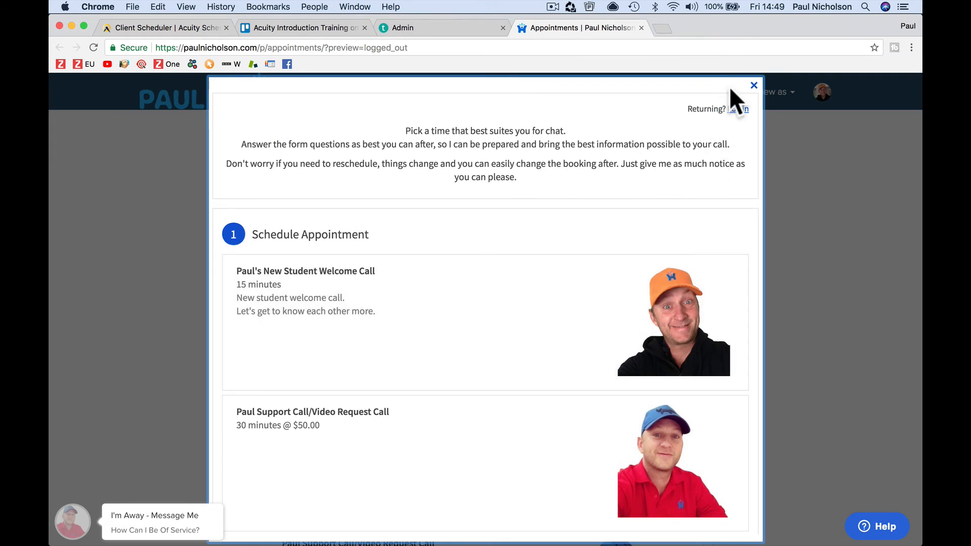
click(754, 86)
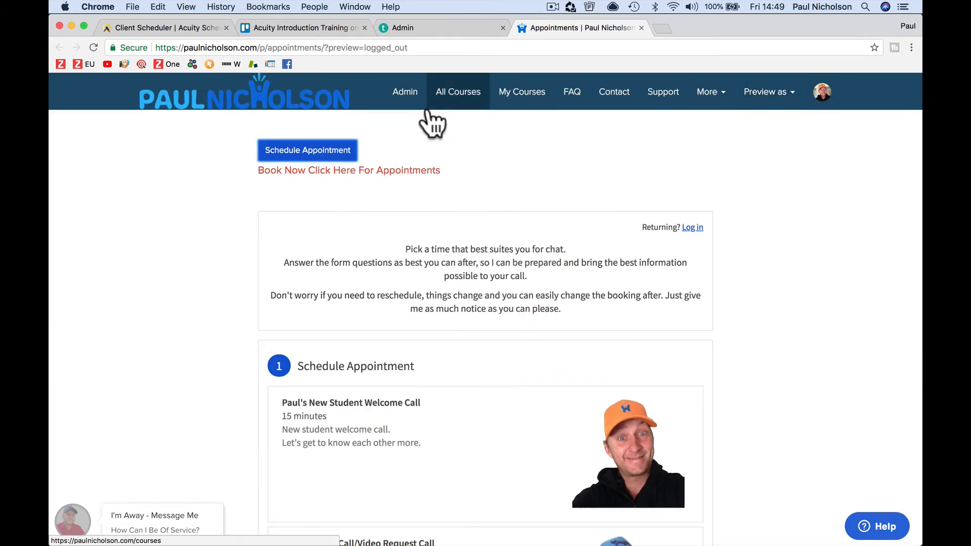
Step: Copy Acuity's Booking Bar code and close the preview to return to the editor
click(165, 25)
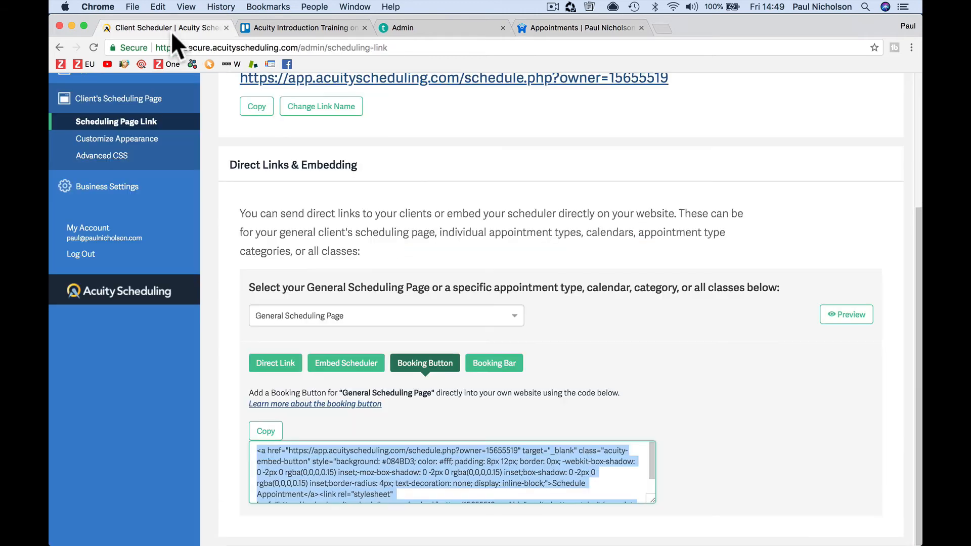
click(494, 364)
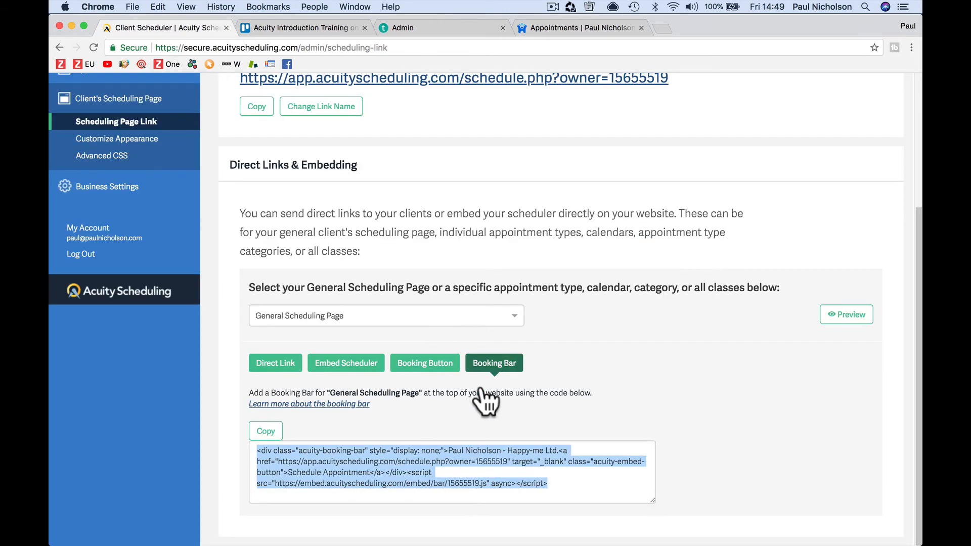
right_click(417, 456)
click(429, 458)
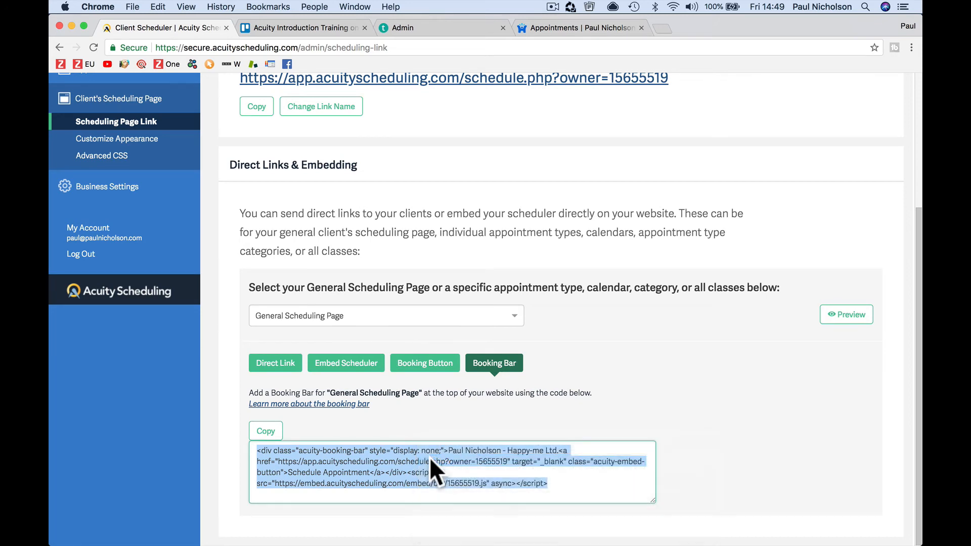
click(278, 433)
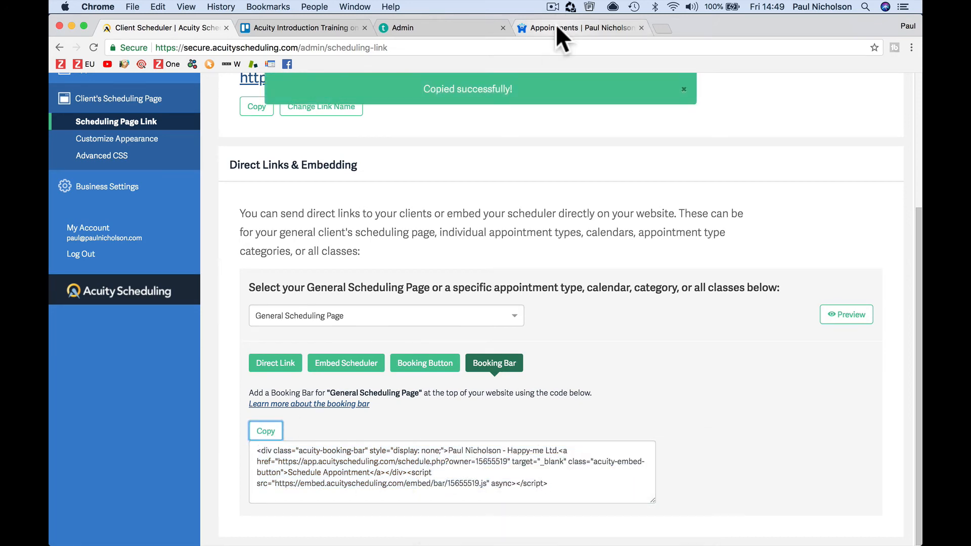
click(555, 25)
click(641, 27)
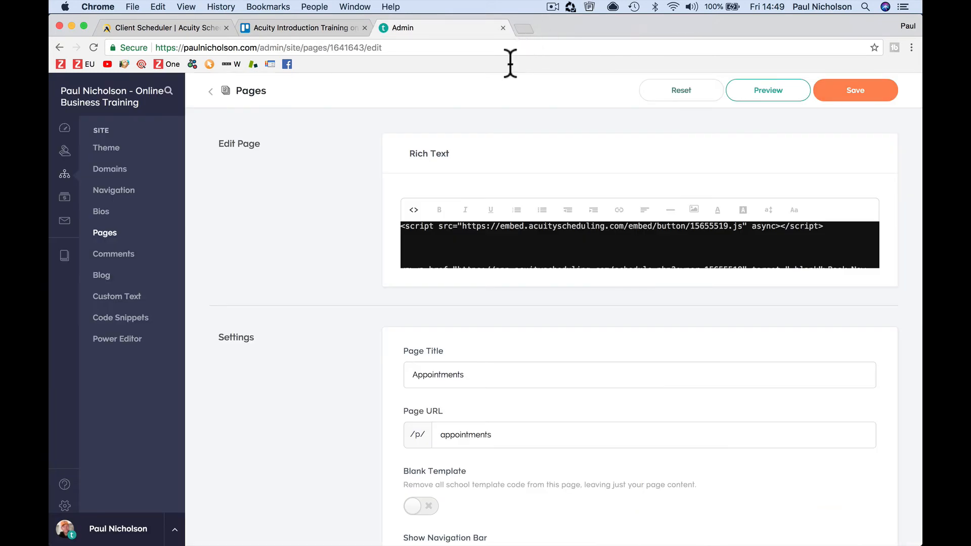
scroll(408, 225, down, 2)
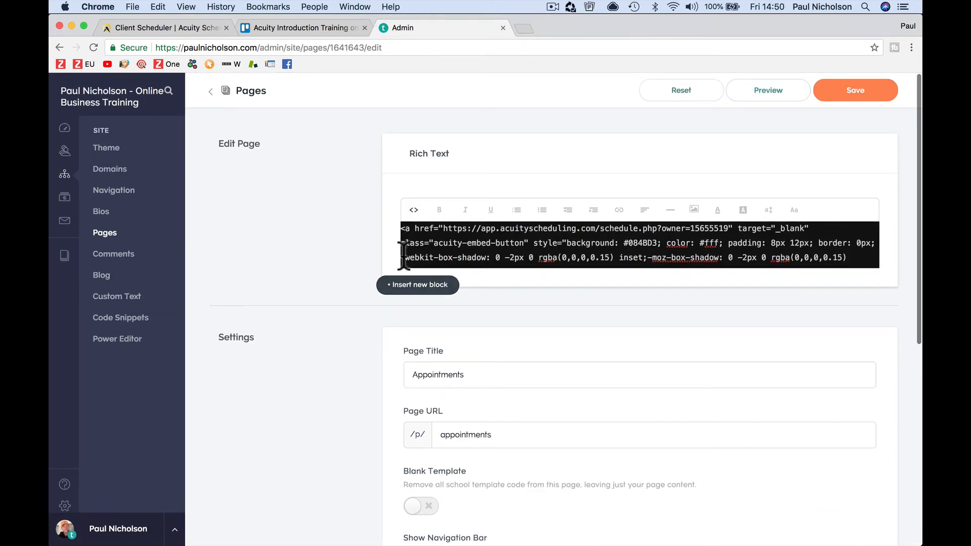
Step: Paste the booking bar code into the page HTML, save, and check the top bar in preview
scroll(404, 247, up, 2)
scroll(639, 245, up, 1)
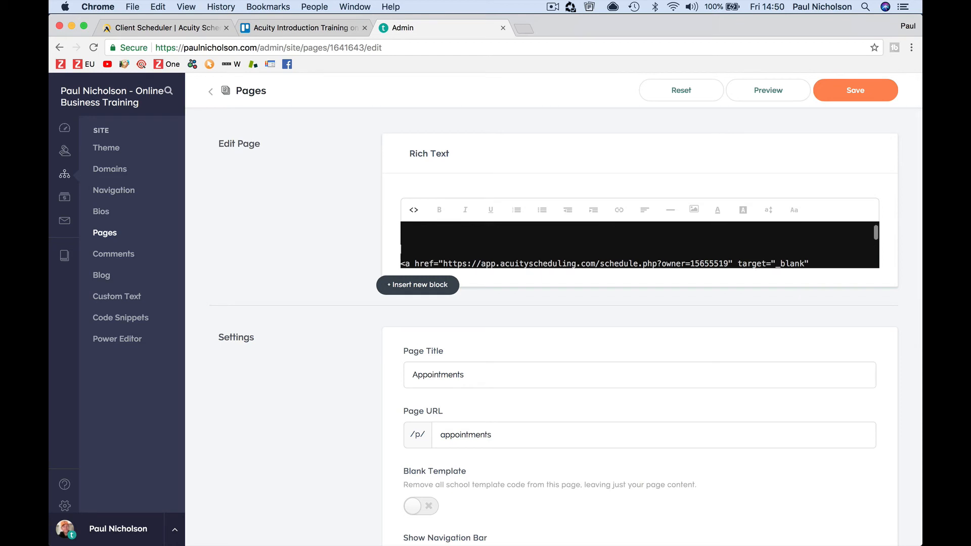
scroll(401, 238, up, 1)
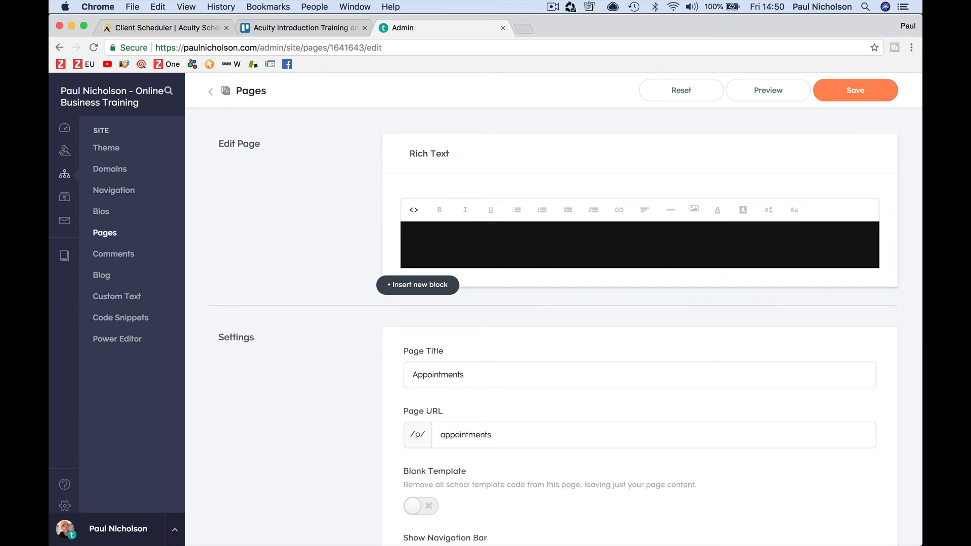
key(super+v)
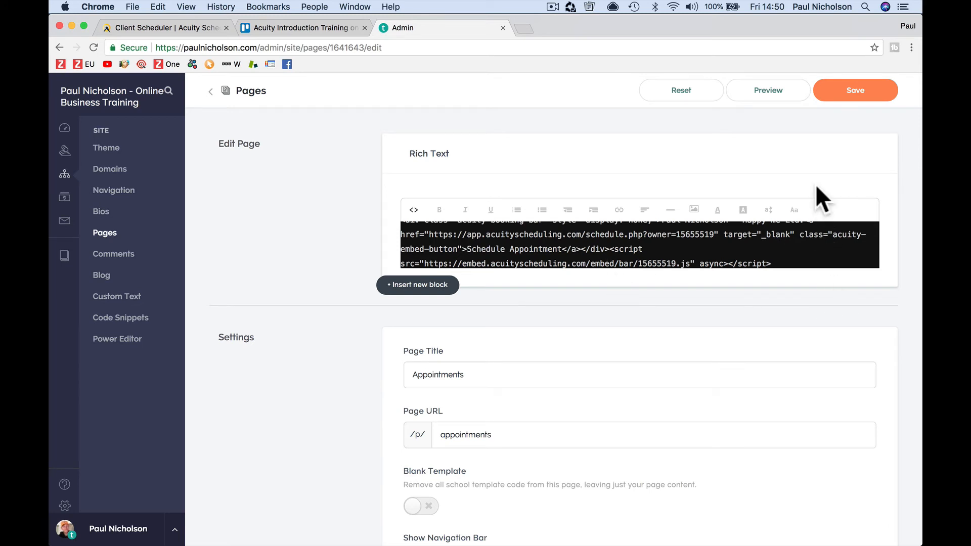
click(838, 97)
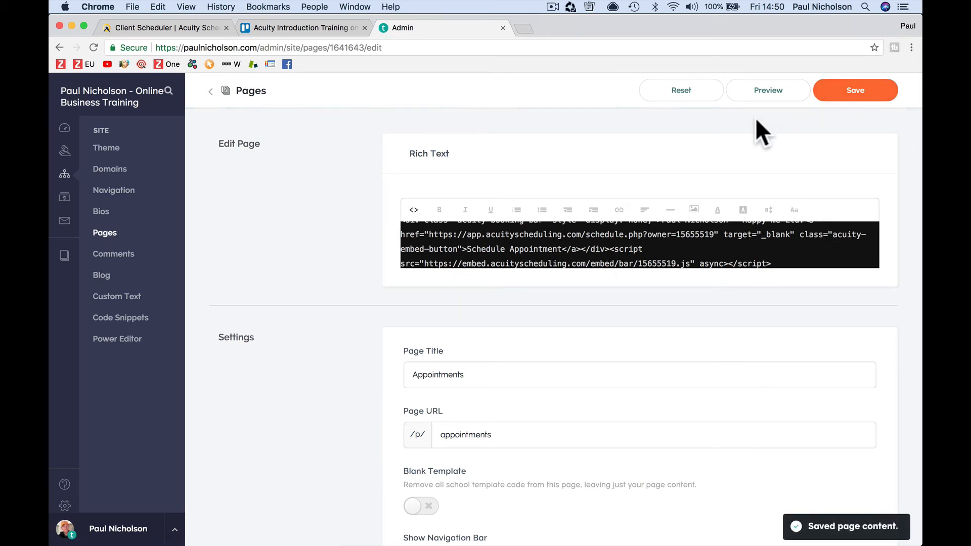
click(759, 96)
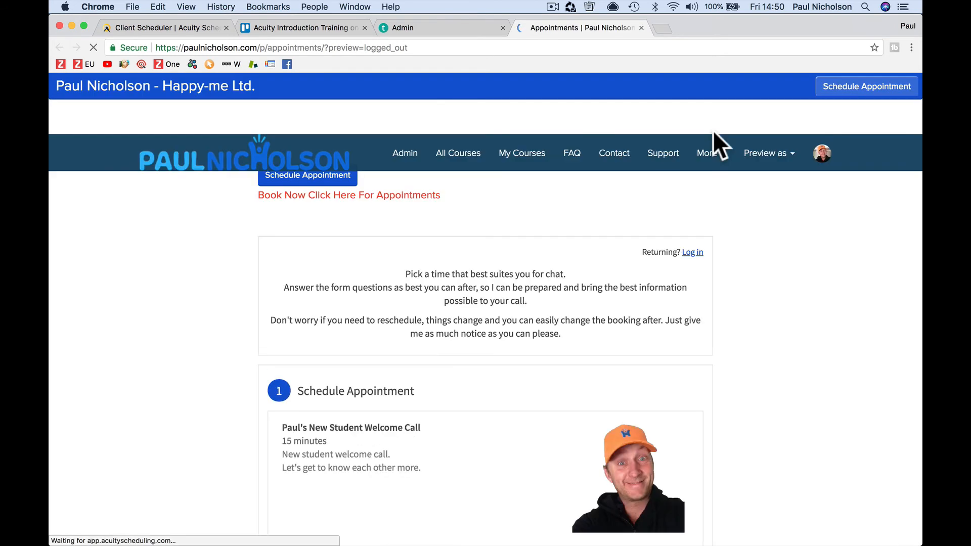
drag(54, 85, 274, 77)
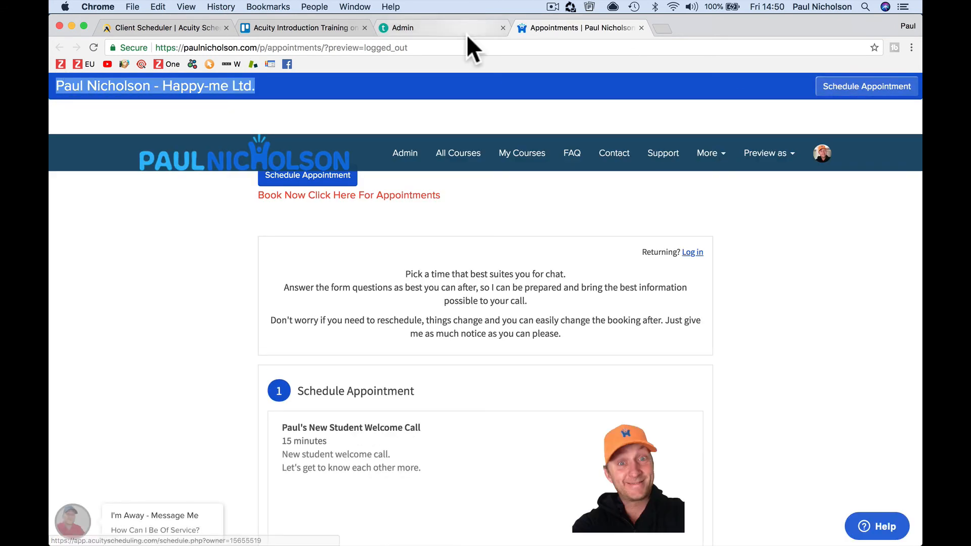
click(438, 26)
scroll(488, 250, up, 2)
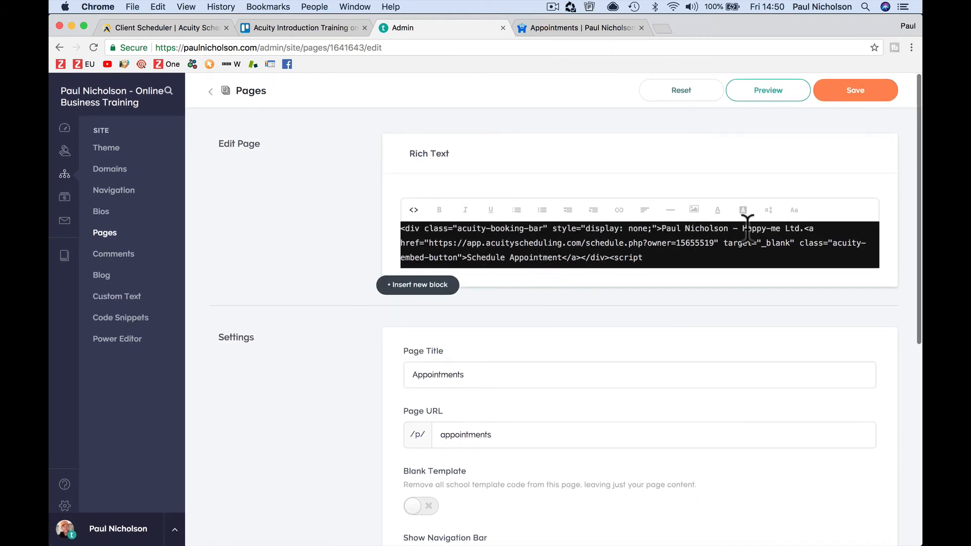
Step: Change the bar text to 'Book An Appointment Today' and button to 'See Available Times', then save
drag(804, 228, 745, 230)
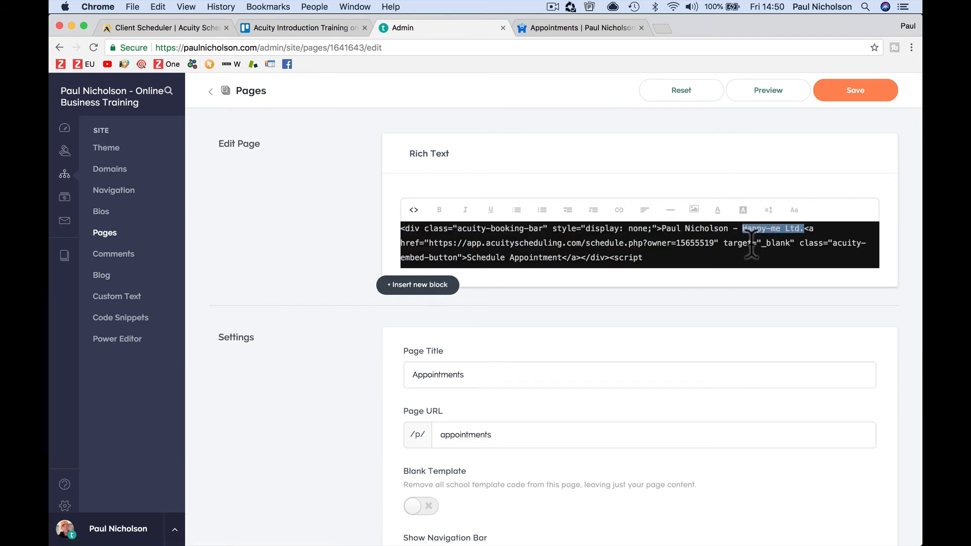
text(B)
text(An Appoin)
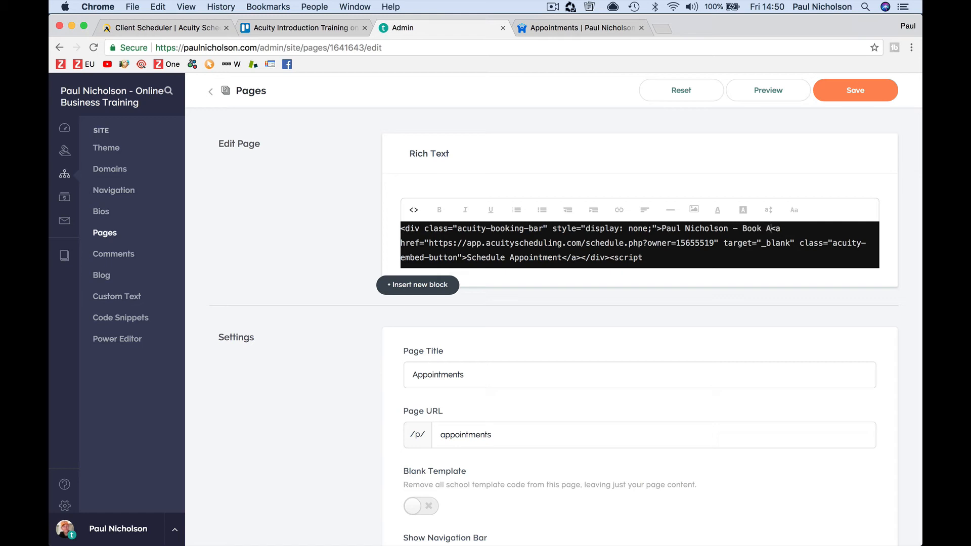
text(tment Today)
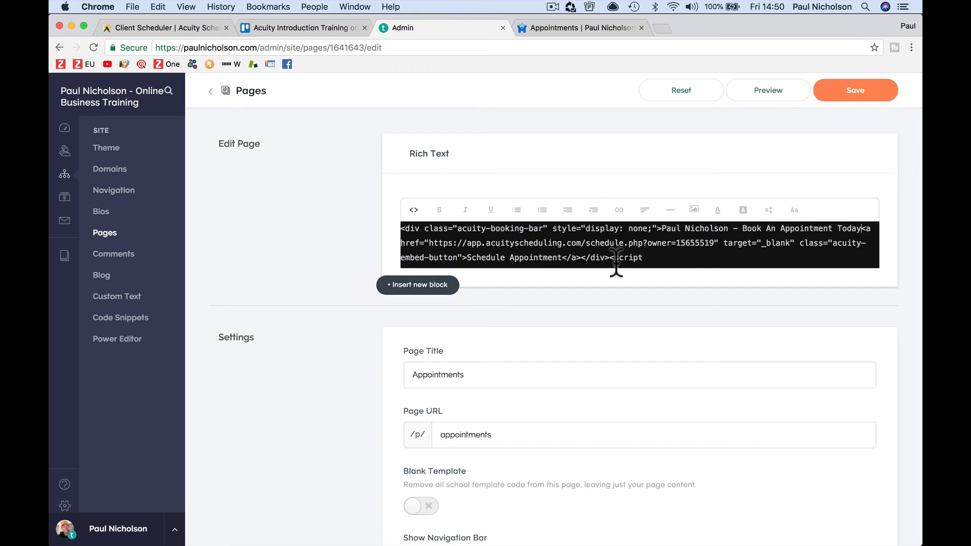
scroll(464, 248, down, 1)
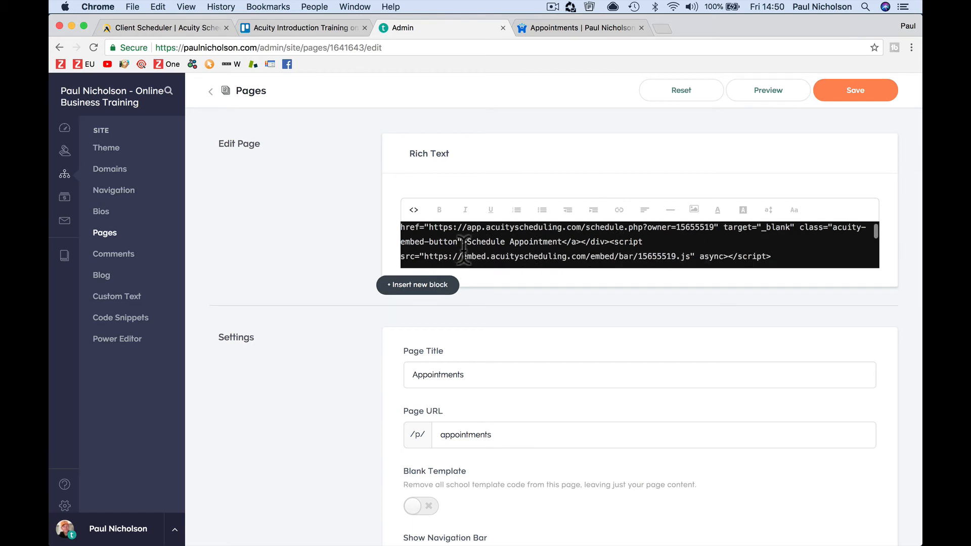
drag(466, 242, 562, 246)
text(See ac)
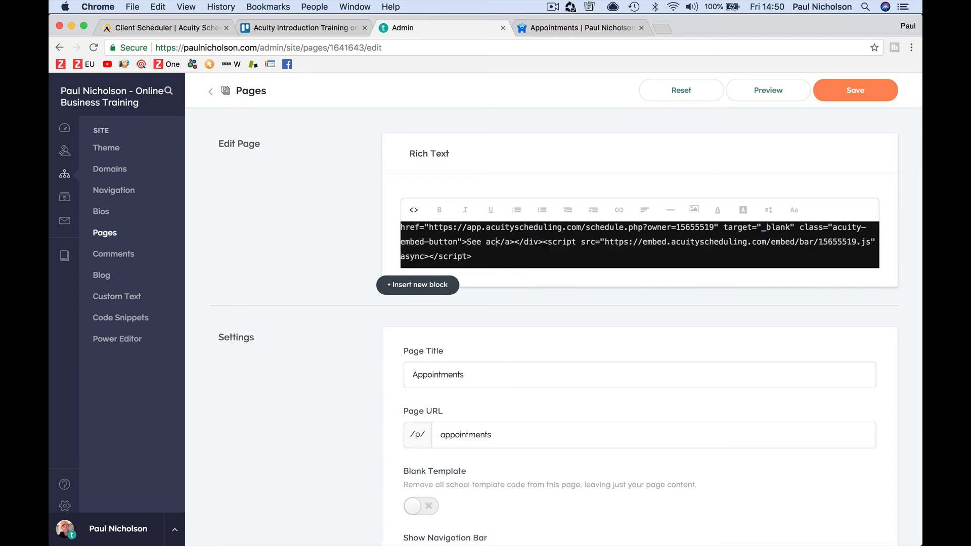
key(BackSpace)
key(BackSpace)
text(Availa)
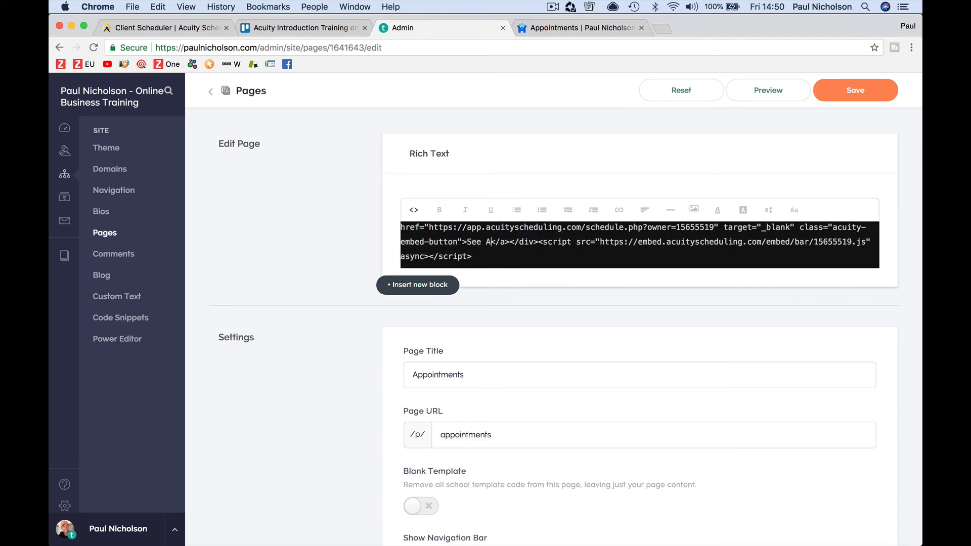
text(ble Time)
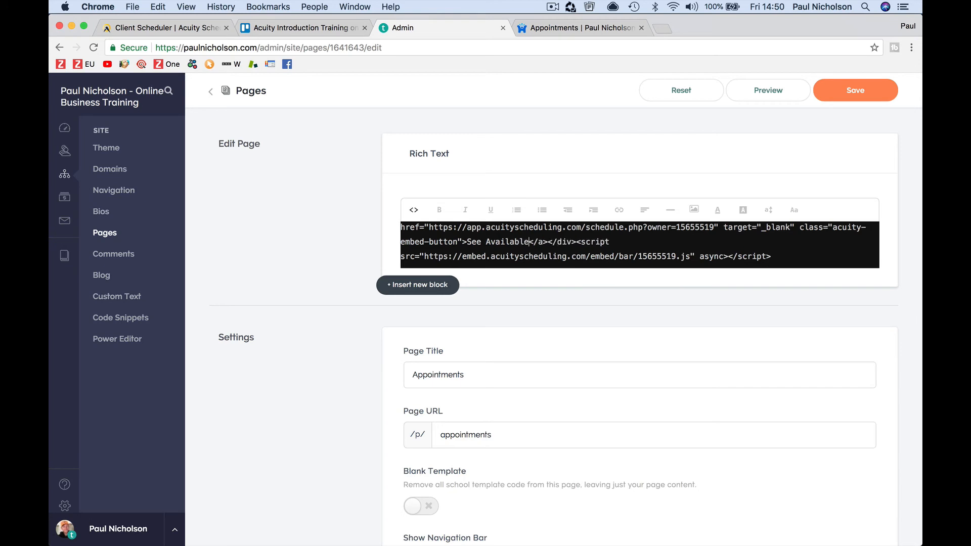
text(s)
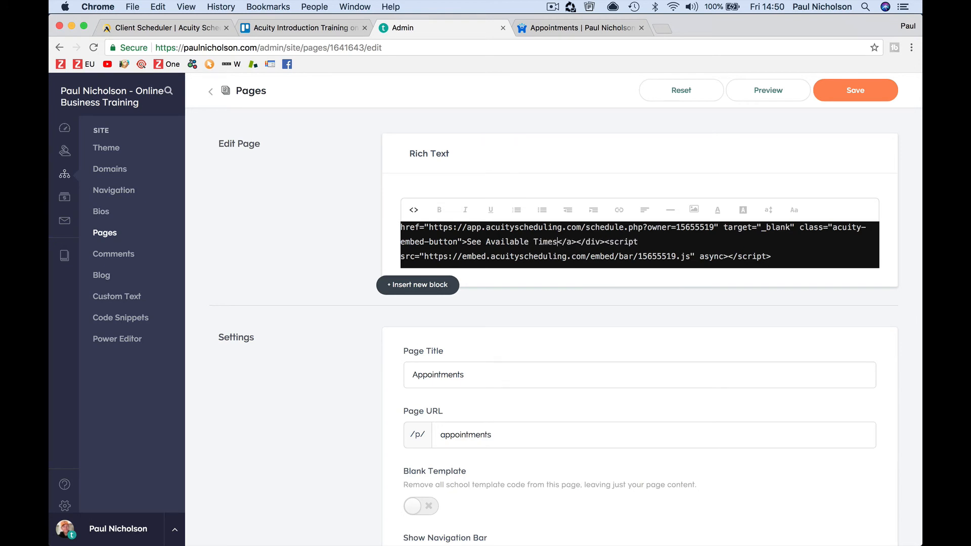
click(837, 96)
click(764, 99)
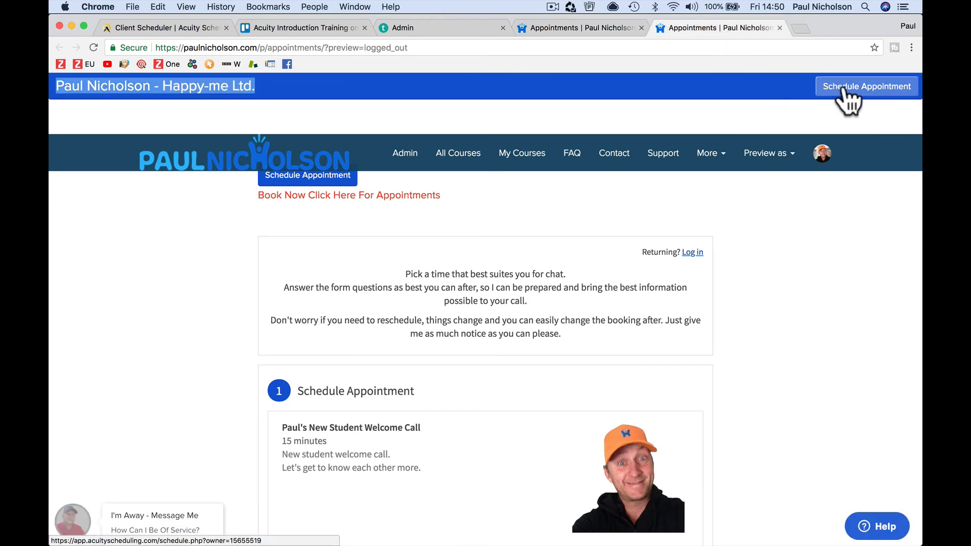
Step: Use See Available Times in the preview bar to show the New Student Welcome Call slots
click(539, 23)
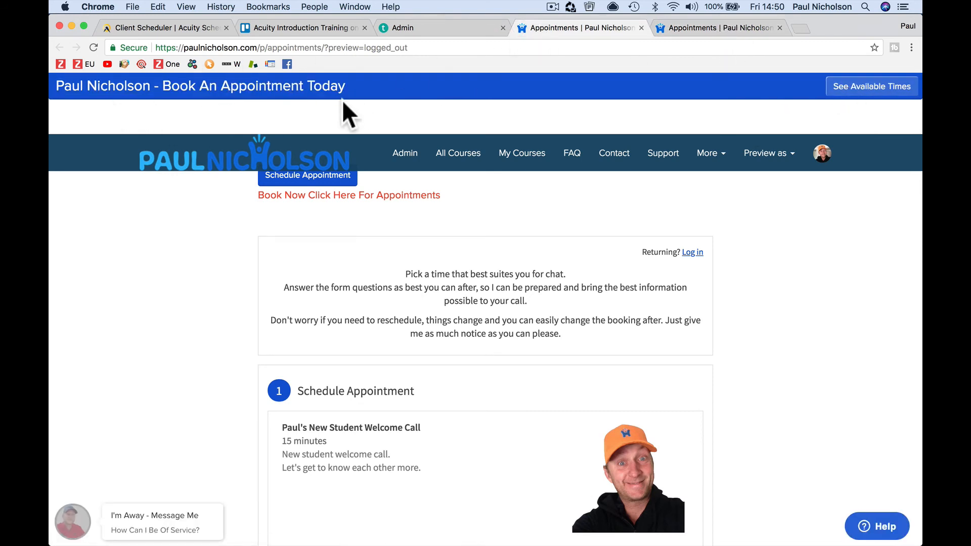
click(848, 89)
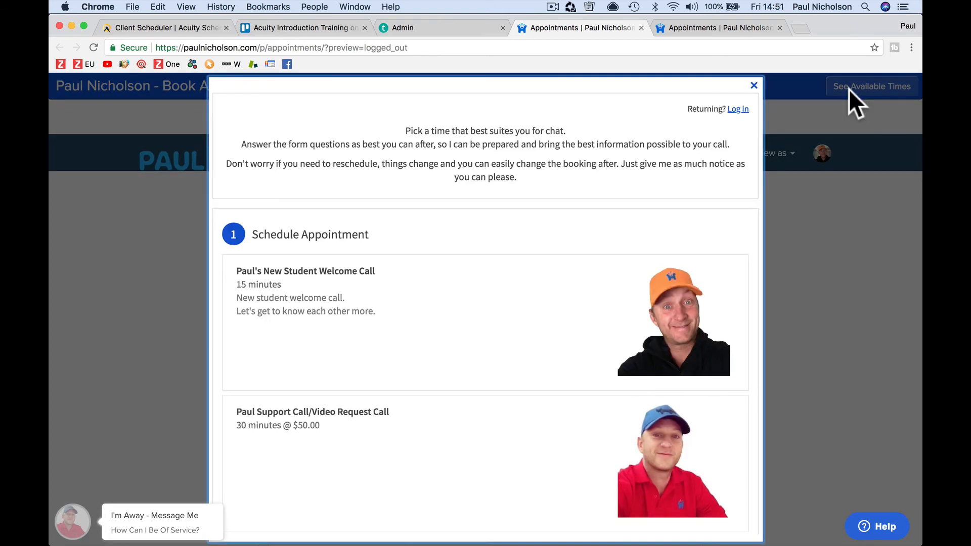
click(485, 314)
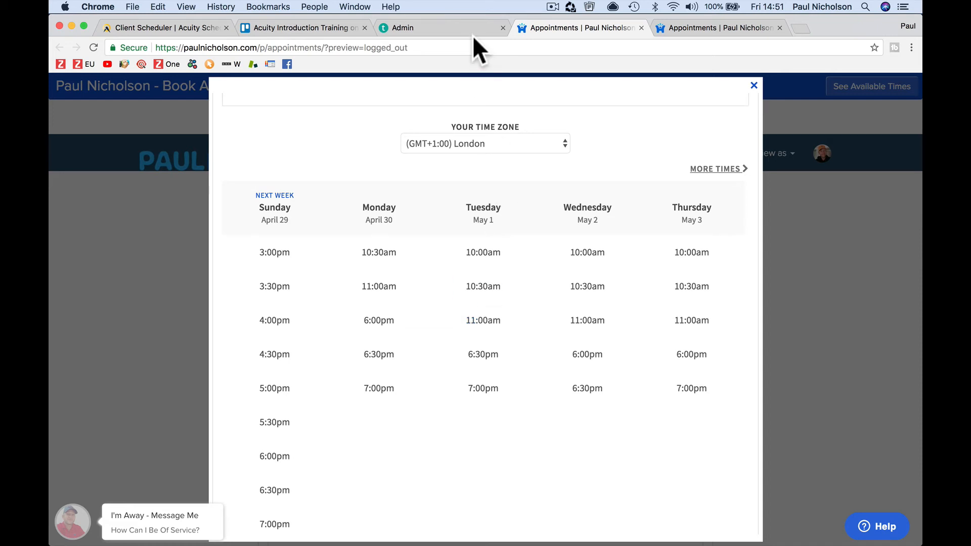
click(439, 23)
Step: Tick Setup Widget, Add Button, Add bar to site and private links on Trello's Checklist Video, reaching 69%
click(333, 26)
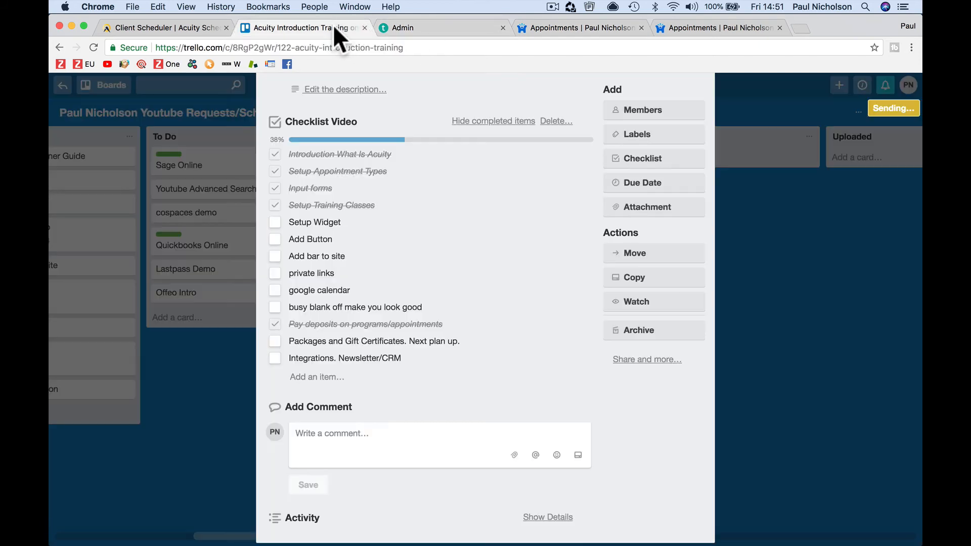
click(323, 224)
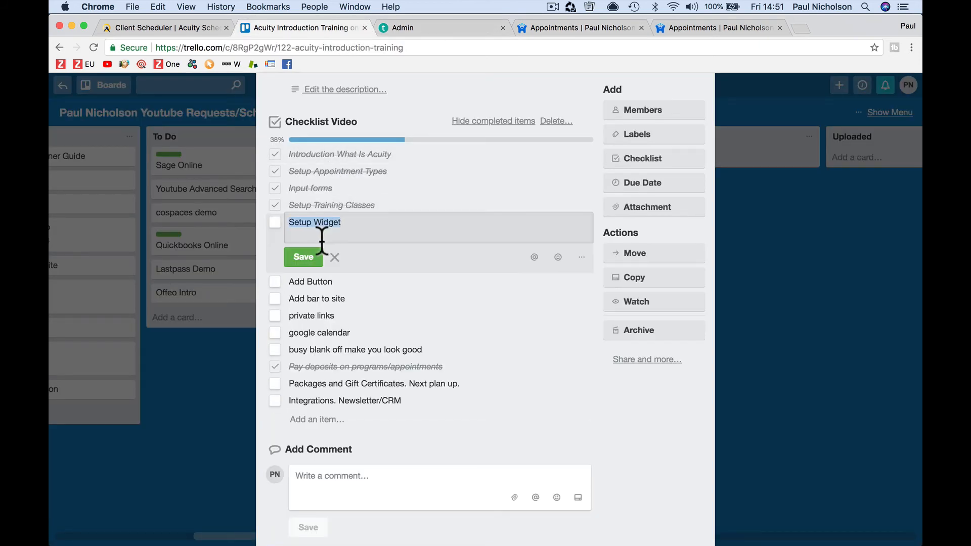
click(276, 222)
click(276, 240)
click(276, 256)
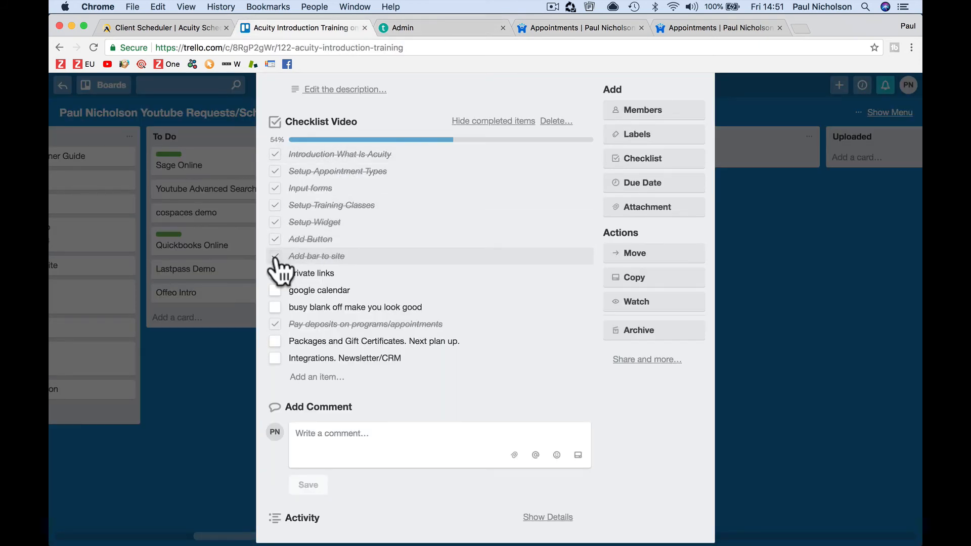
click(278, 273)
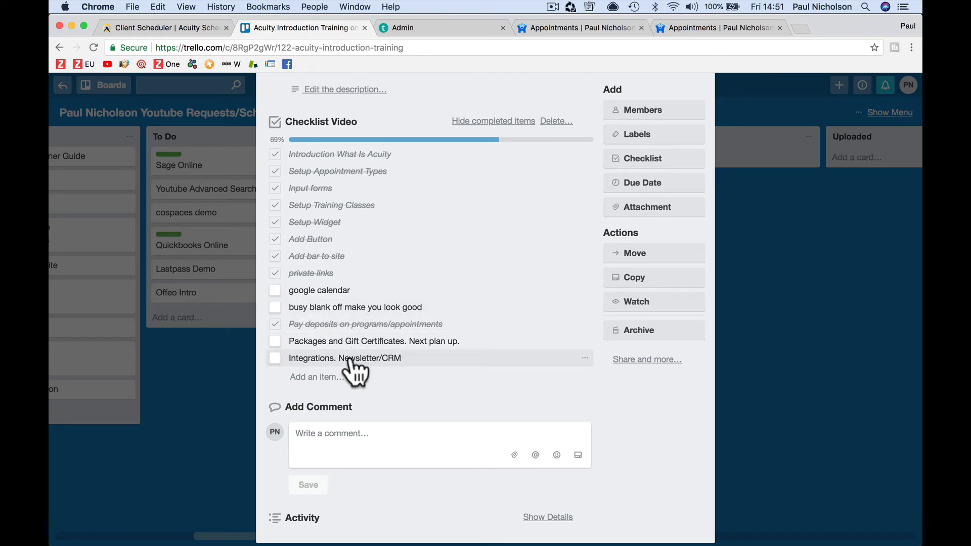
click(177, 29)
scroll(156, 231, up, 3)
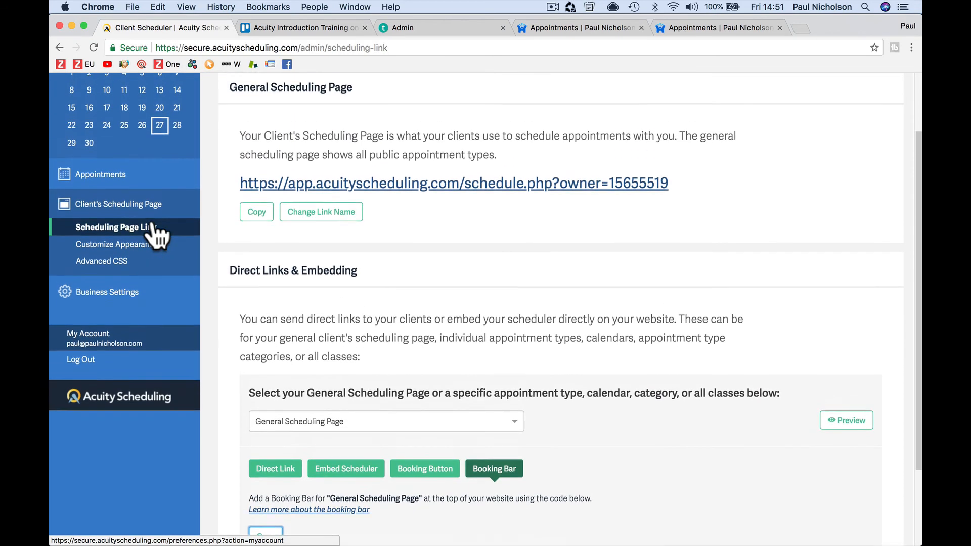
click(151, 301)
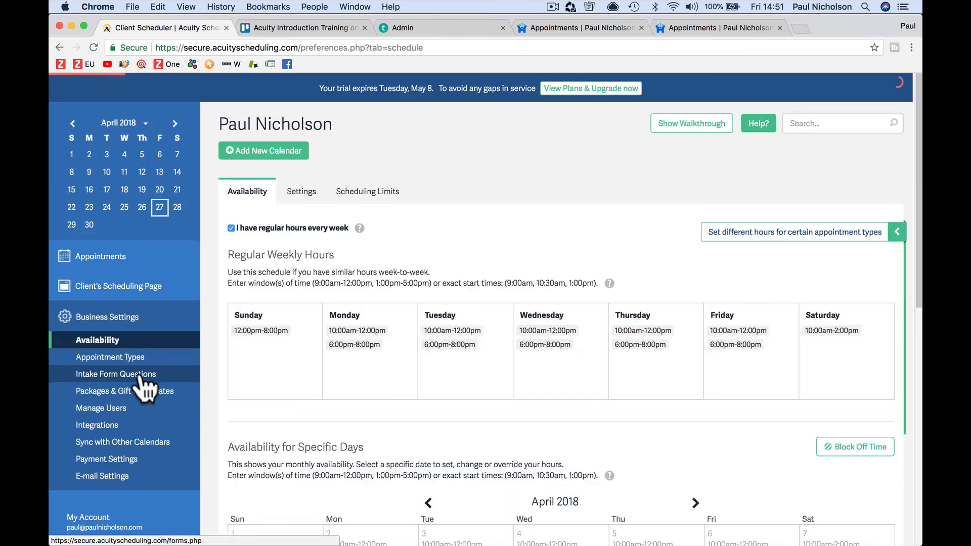
click(147, 374)
click(147, 426)
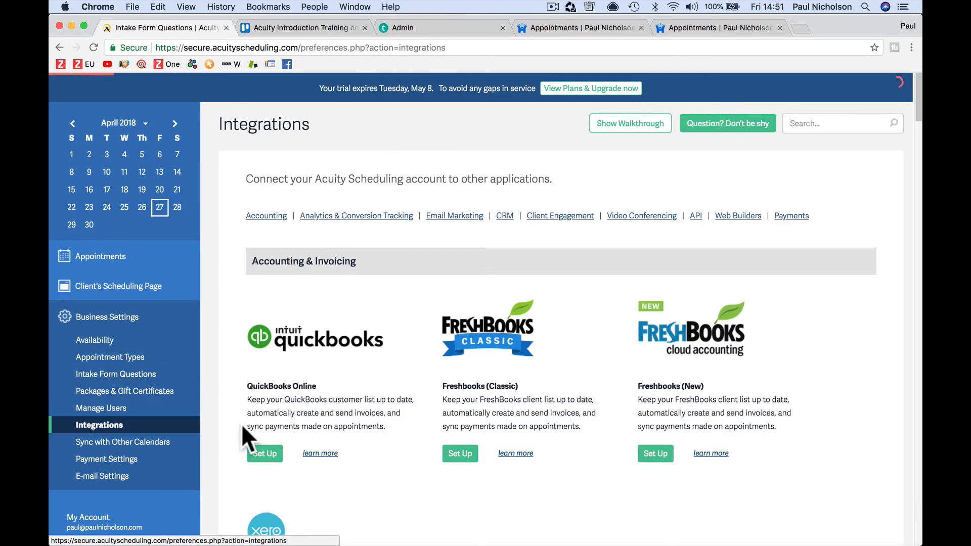
scroll(481, 365, down, 3)
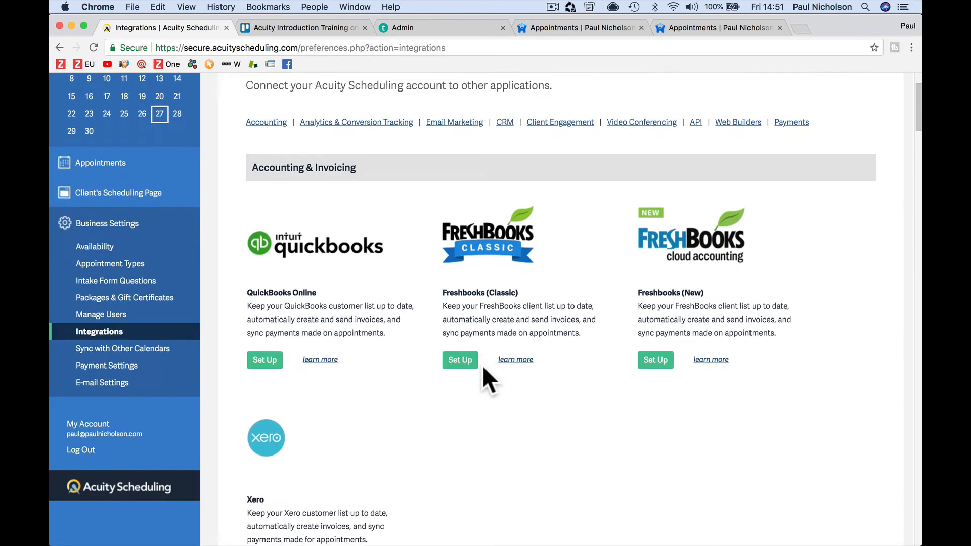
scroll(482, 365, down, 3)
scroll(359, 365, down, 12)
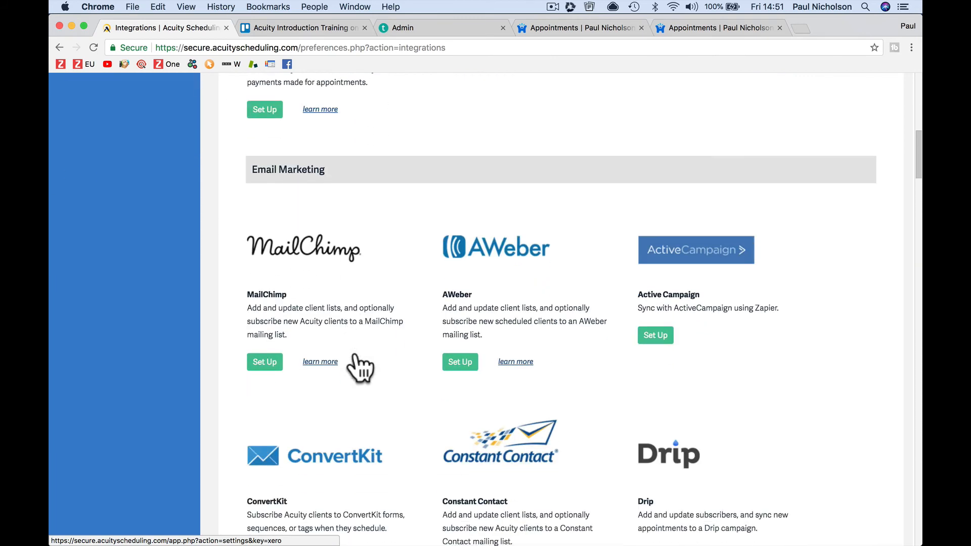
scroll(359, 365, down, 2)
scroll(430, 273, down, 6)
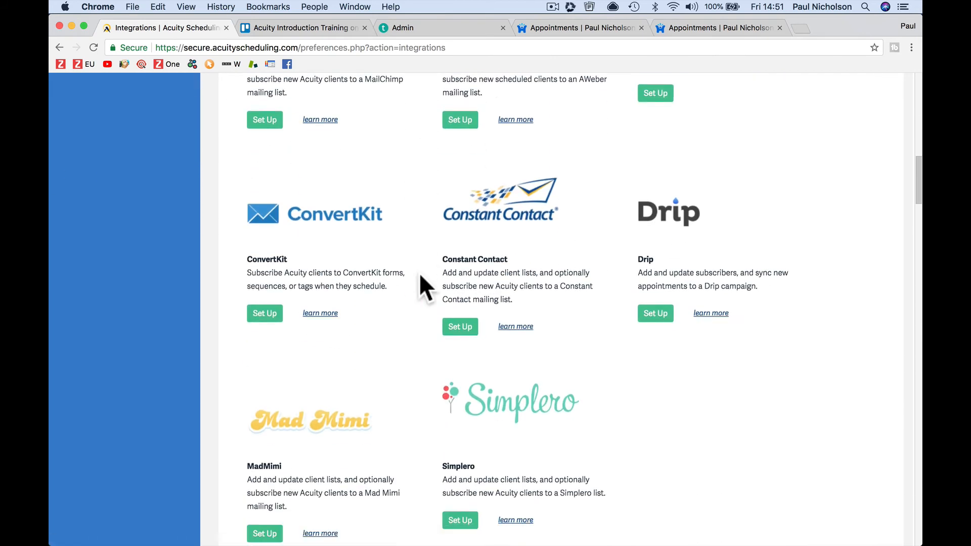
scroll(419, 275, down, 10)
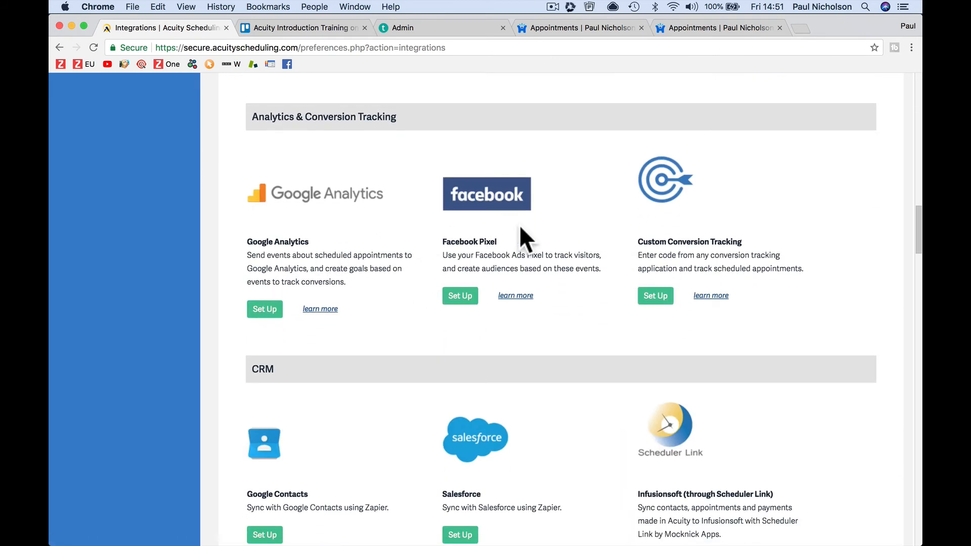
scroll(625, 263, down, 5)
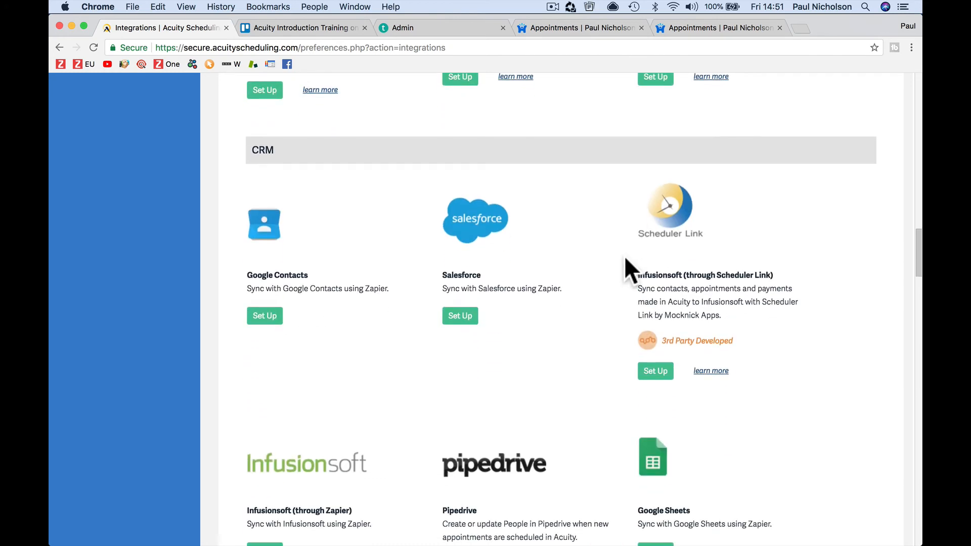
scroll(503, 327, down, 6)
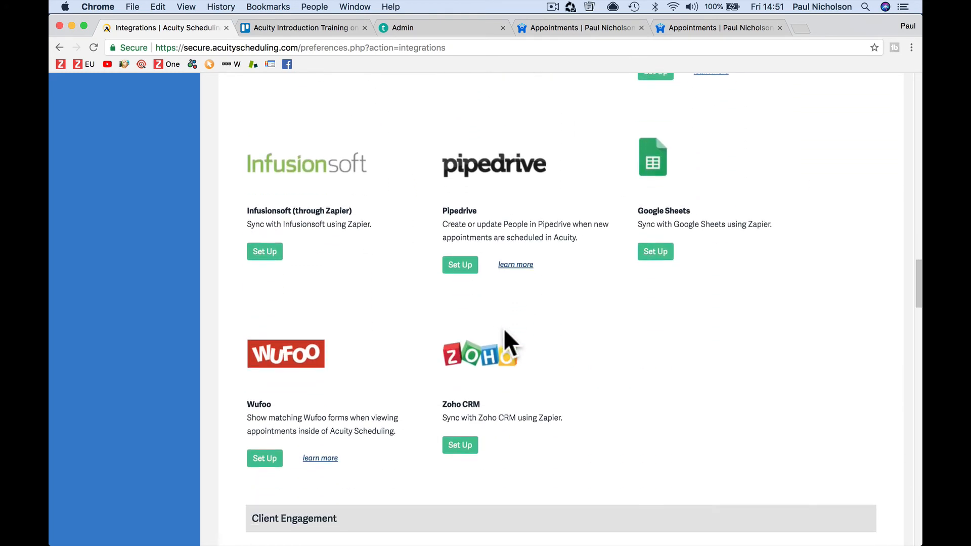
scroll(503, 328, down, 3)
scroll(447, 226, down, 4)
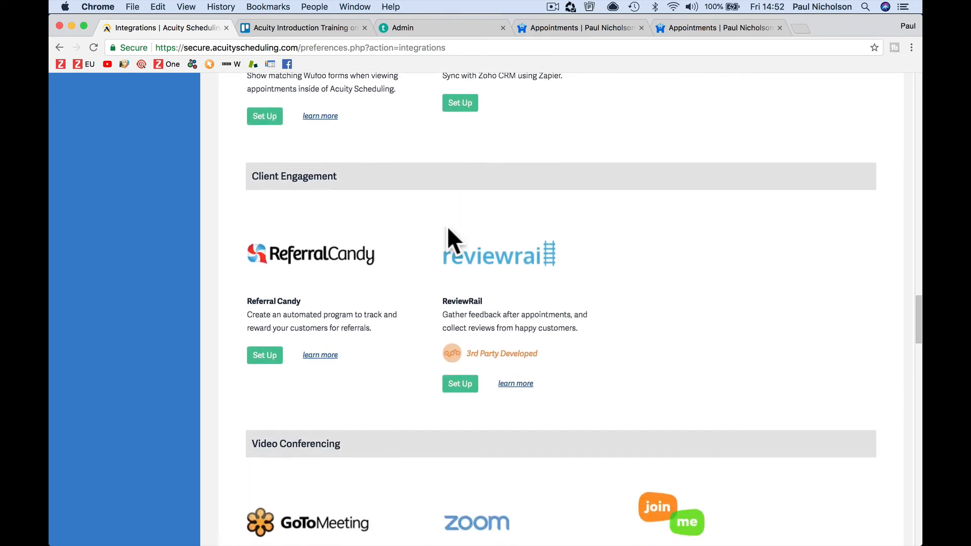
scroll(447, 226, down, 2)
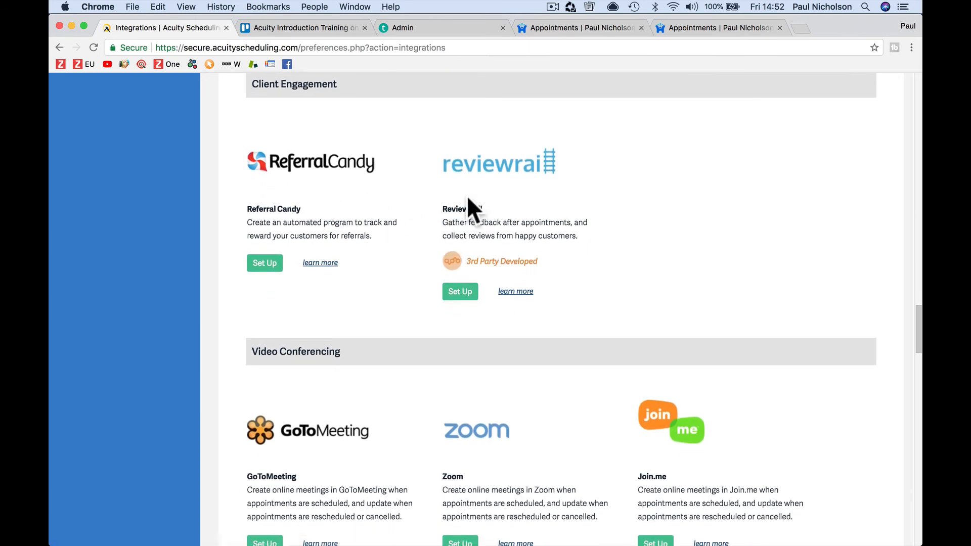
scroll(468, 198, down, 4)
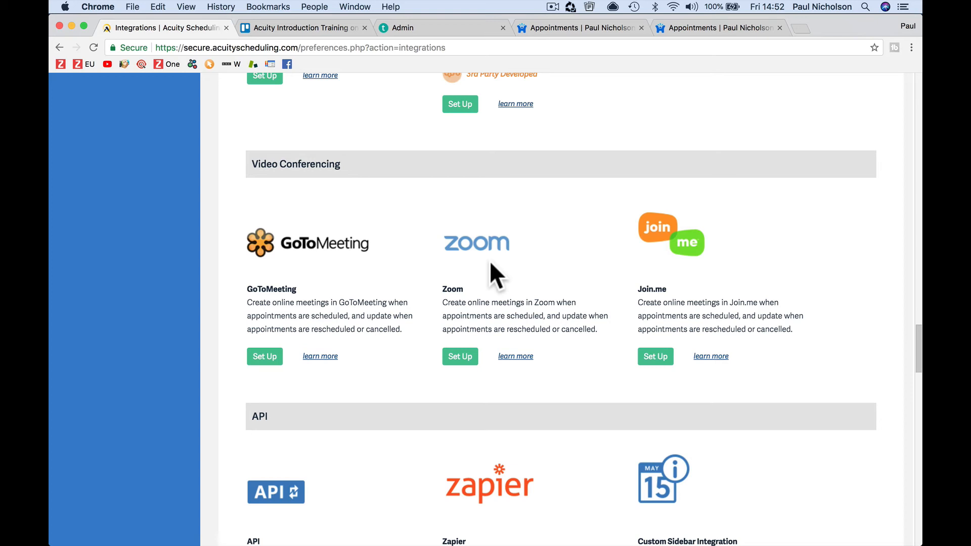
scroll(489, 260, up, 7)
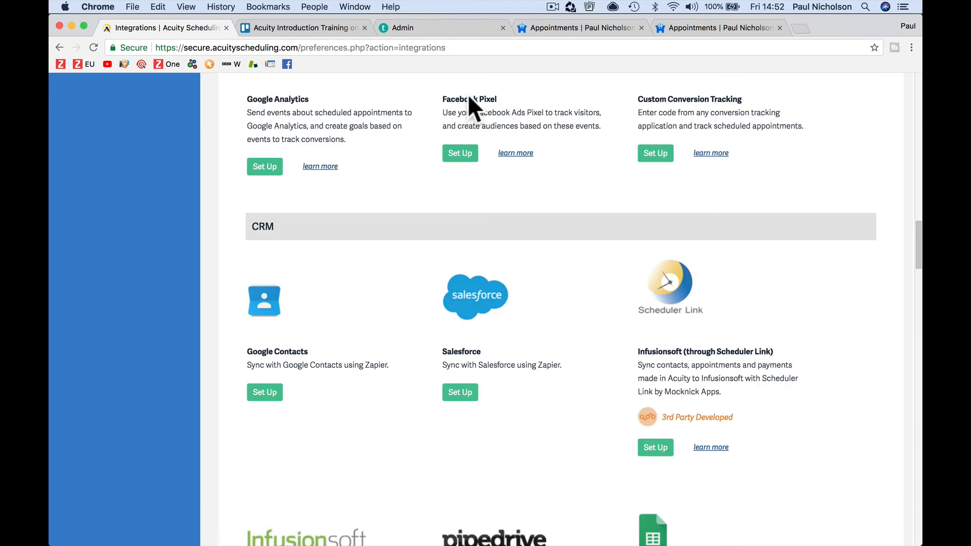
Step: On the website's appointments page, reopen the available times and book the Monday April 30 11:00am slot
click(578, 29)
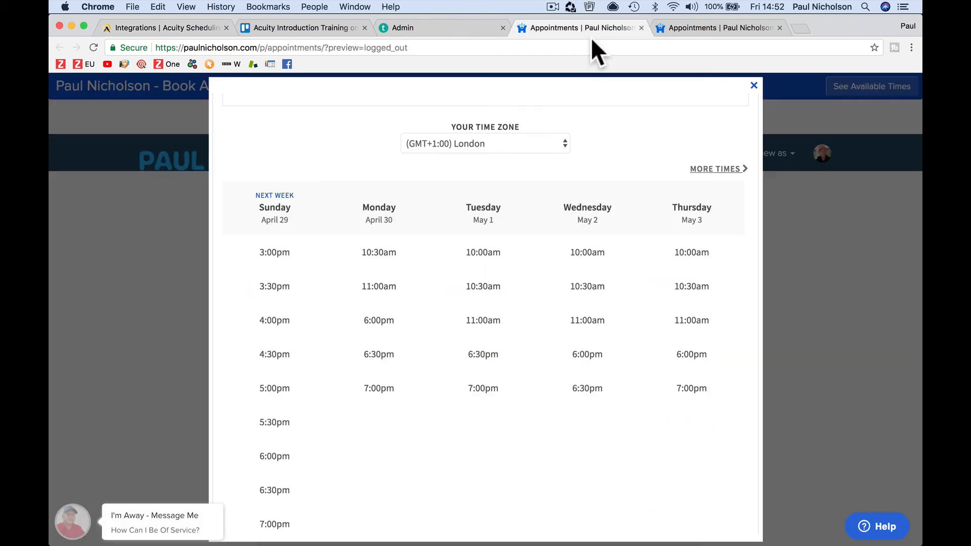
click(764, 89)
click(863, 87)
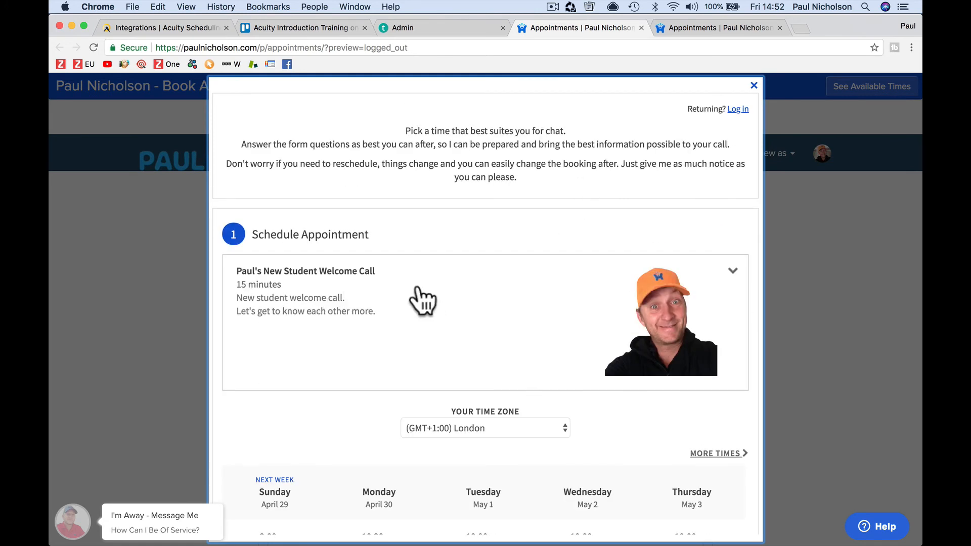
scroll(419, 299, down, 5)
click(383, 363)
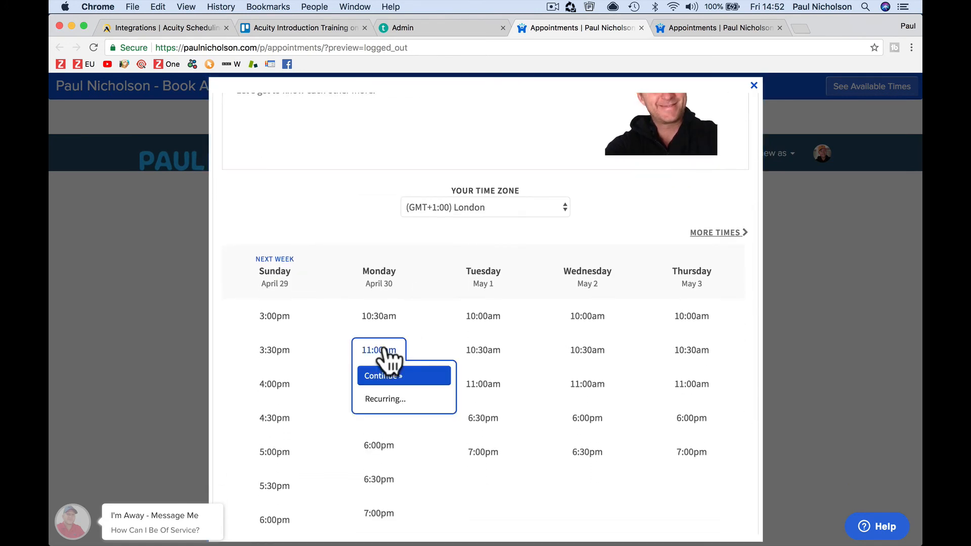
click(400, 375)
Step: Review the New Student Questions booking form, then return to Acuity's Integrations page
scroll(474, 366, down, 4)
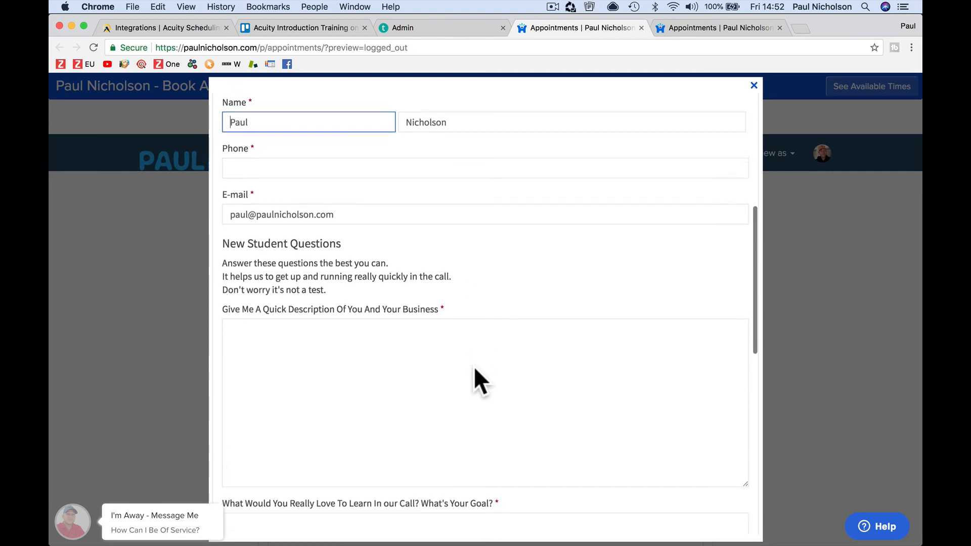
scroll(466, 346, down, 2)
scroll(466, 346, down, 1)
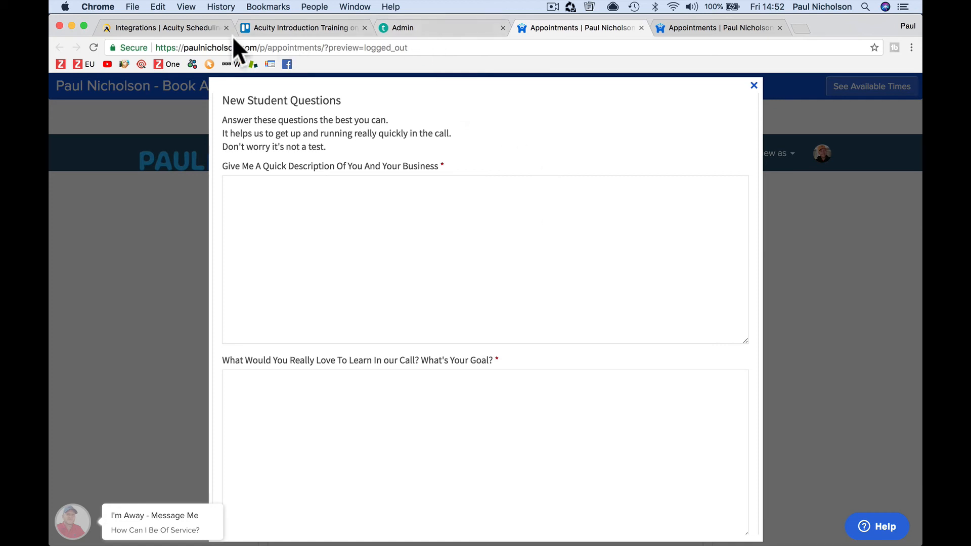
click(183, 30)
scroll(559, 334, down, 5)
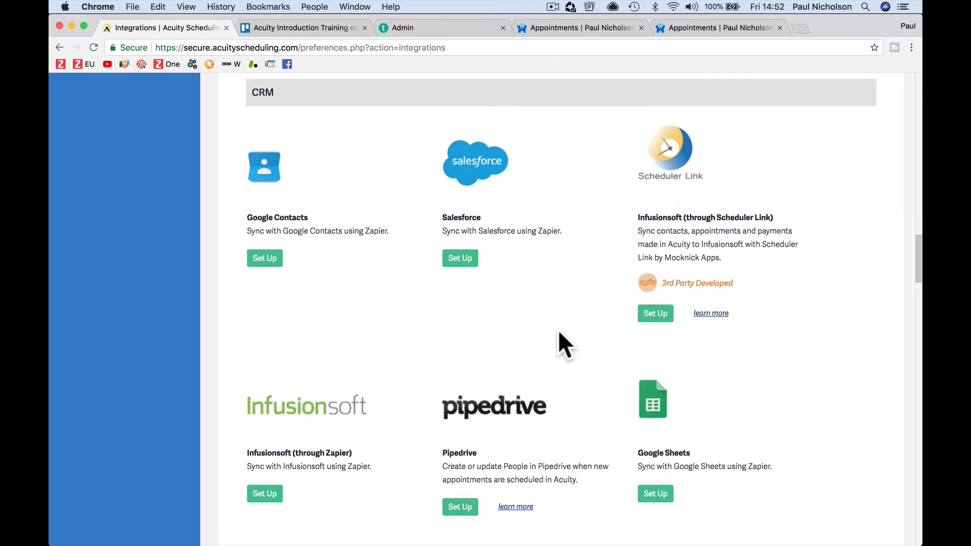
scroll(557, 329, up, 3)
scroll(516, 293, down, 7)
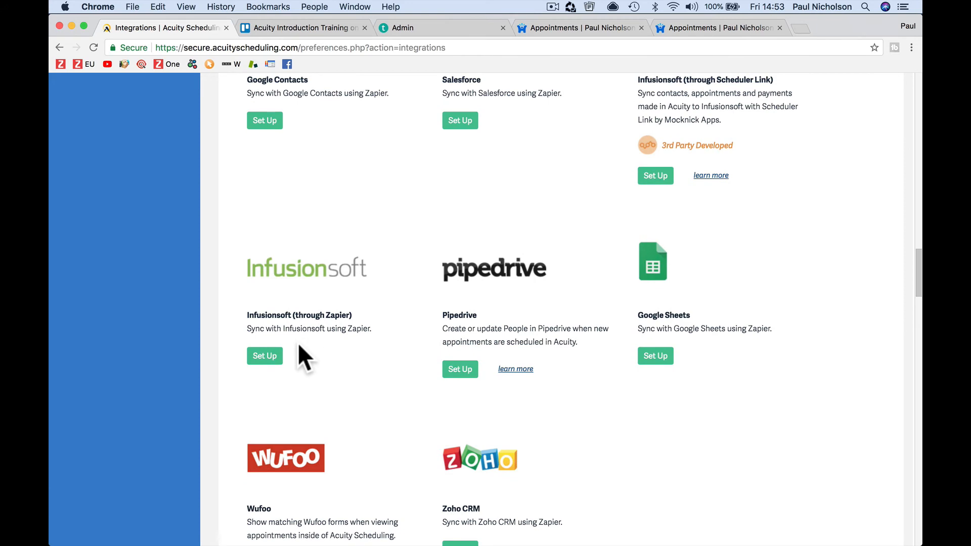
scroll(298, 342, up, 20)
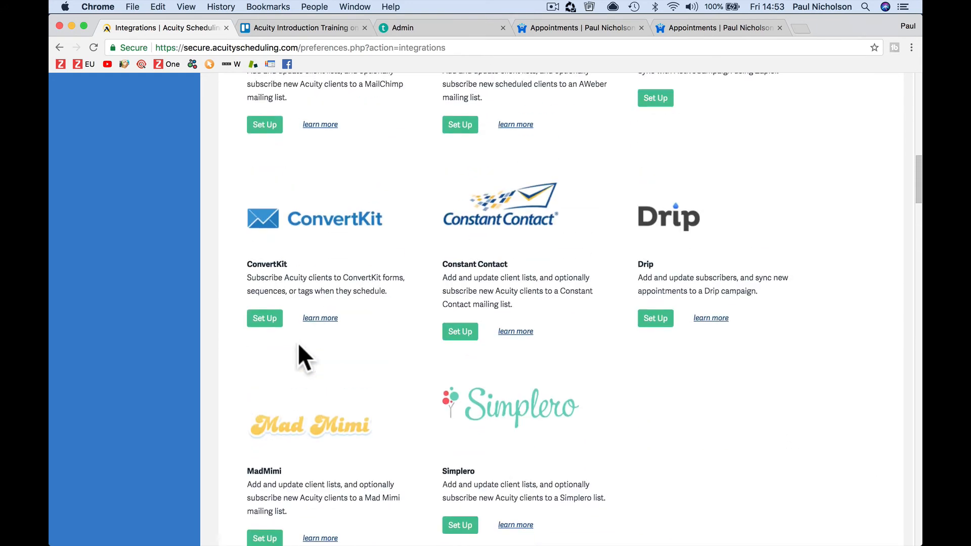
scroll(298, 346, up, 15)
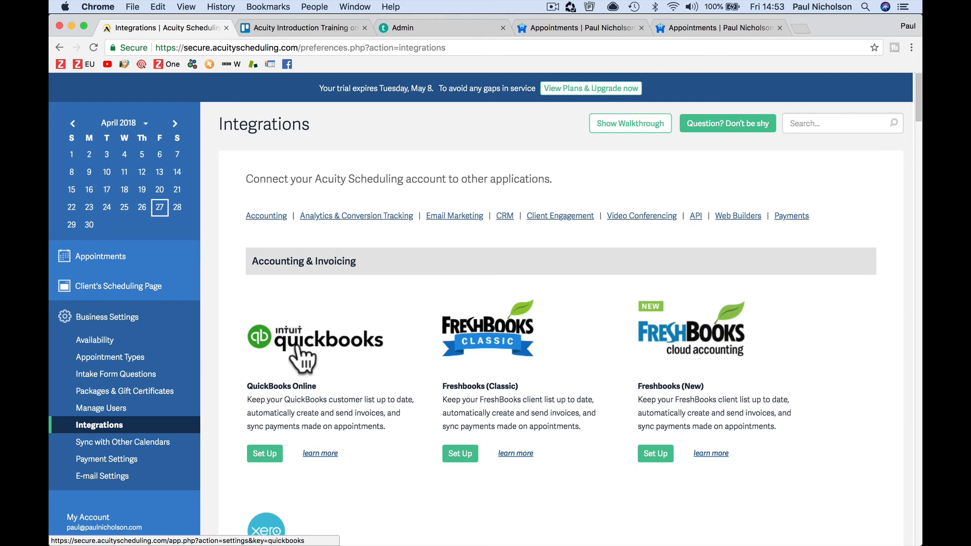
Step: Tick 'Integrations. Newsletter/CRM' in Trello and open Acuity's Sync with Other Calendars settings
click(333, 28)
click(275, 358)
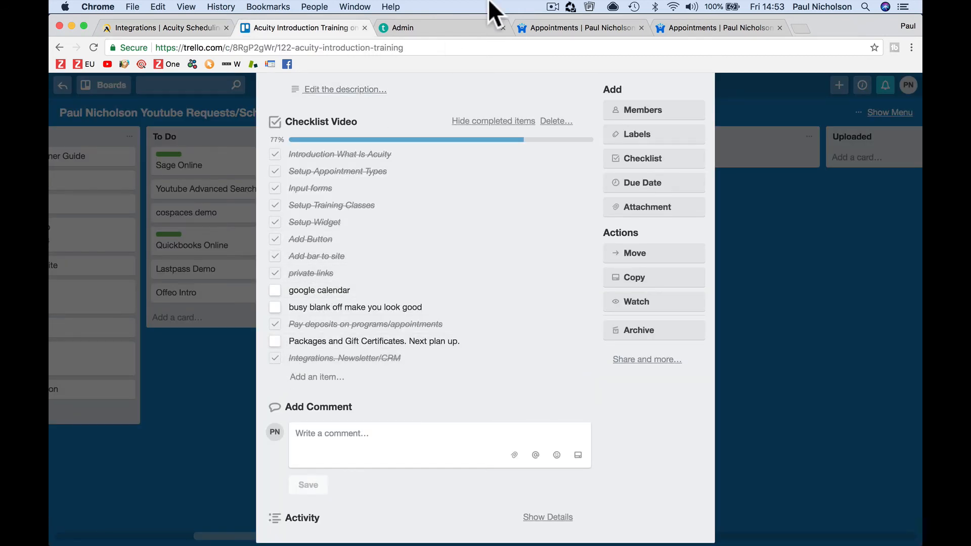
click(430, 28)
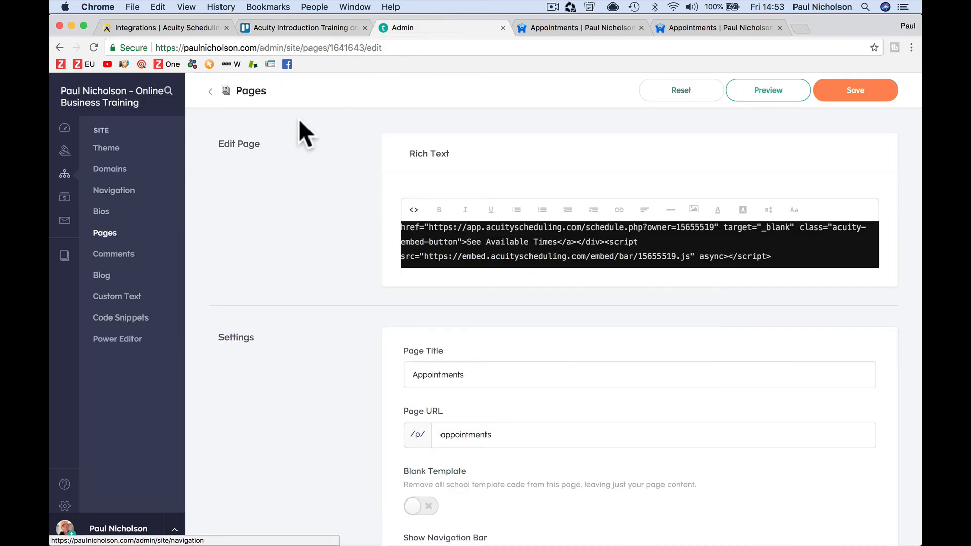
click(310, 31)
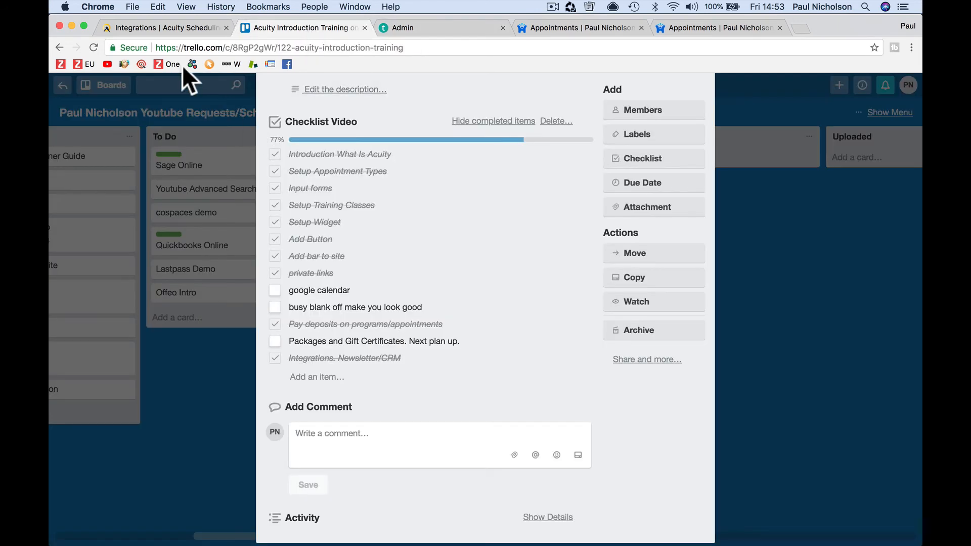
click(170, 30)
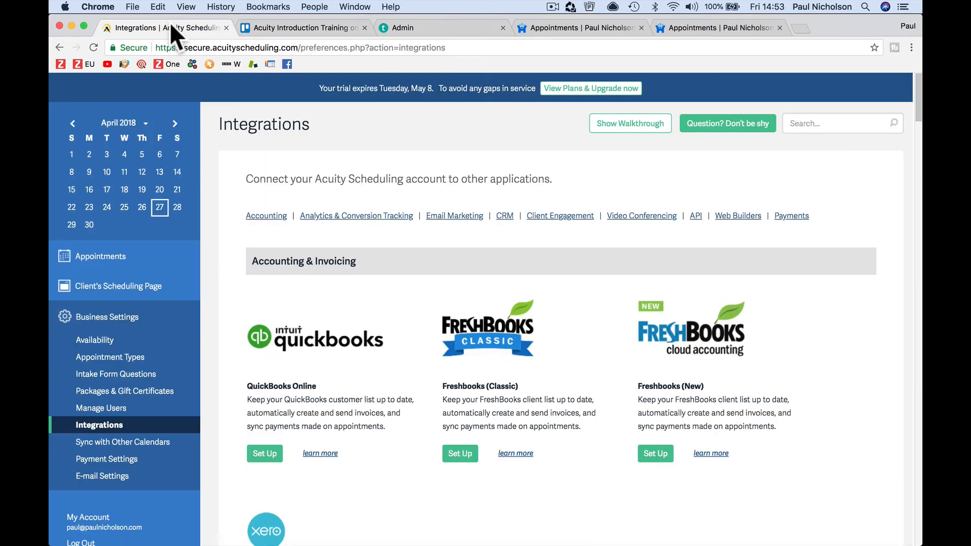
click(141, 452)
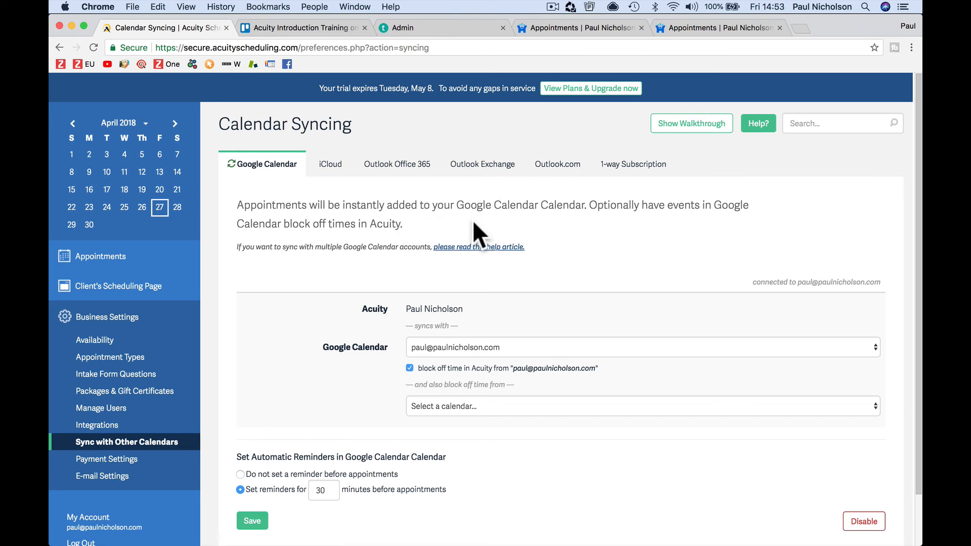
Step: Also block off time from Holidays in United Kingdom and Contacts, save, and show April 28's week
click(632, 348)
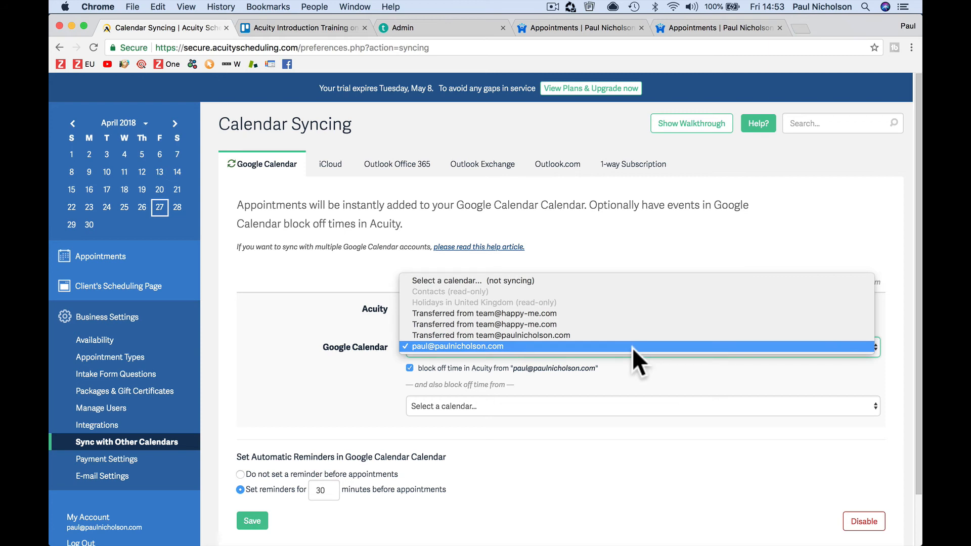
click(632, 347)
click(584, 405)
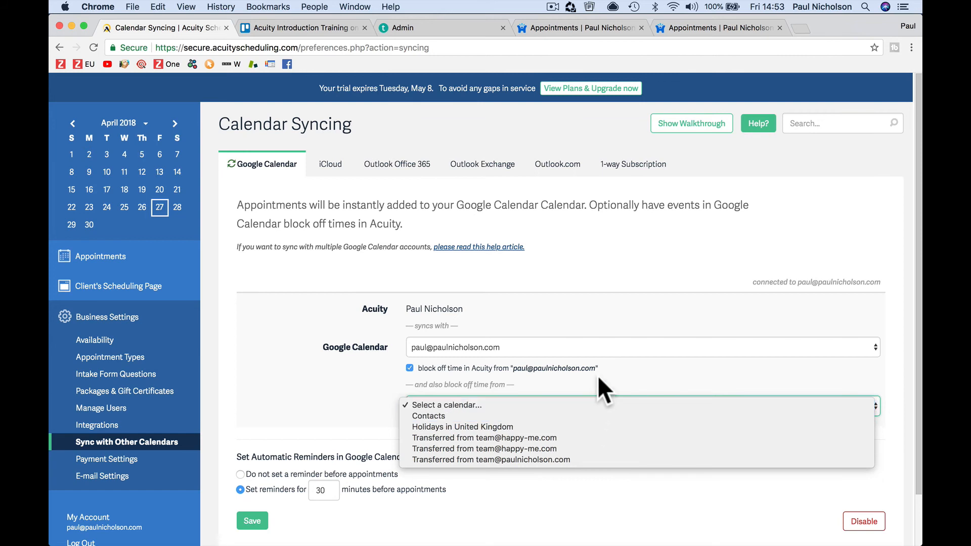
click(591, 353)
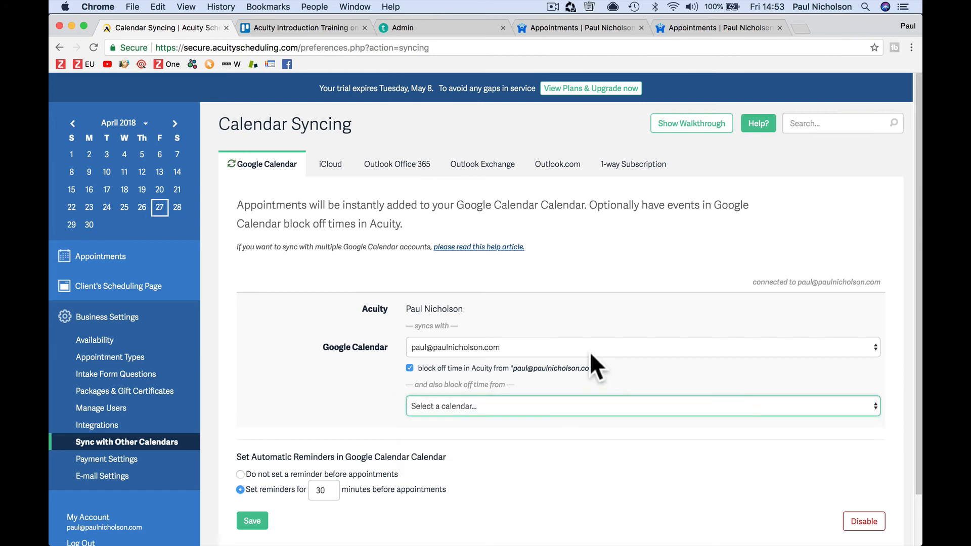
click(583, 413)
click(585, 428)
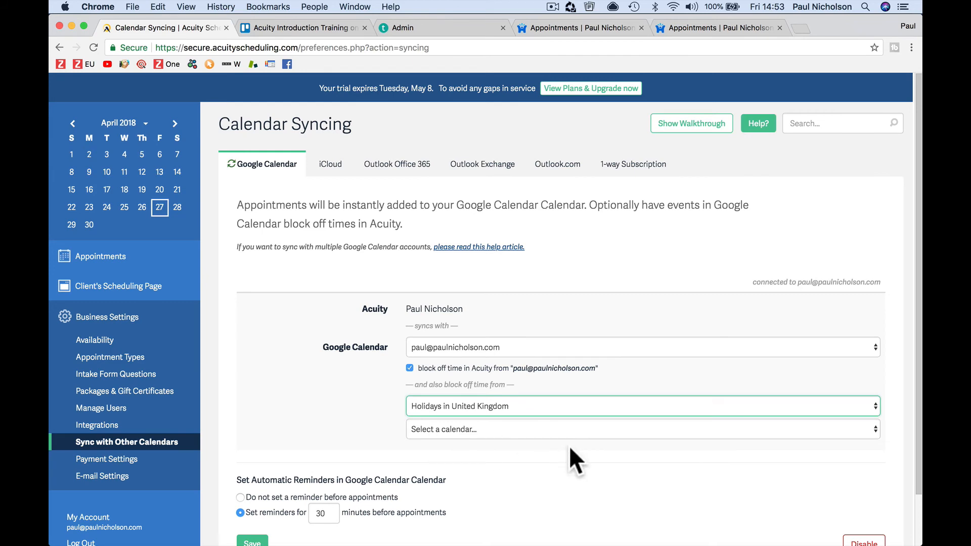
scroll(569, 445, down, 2)
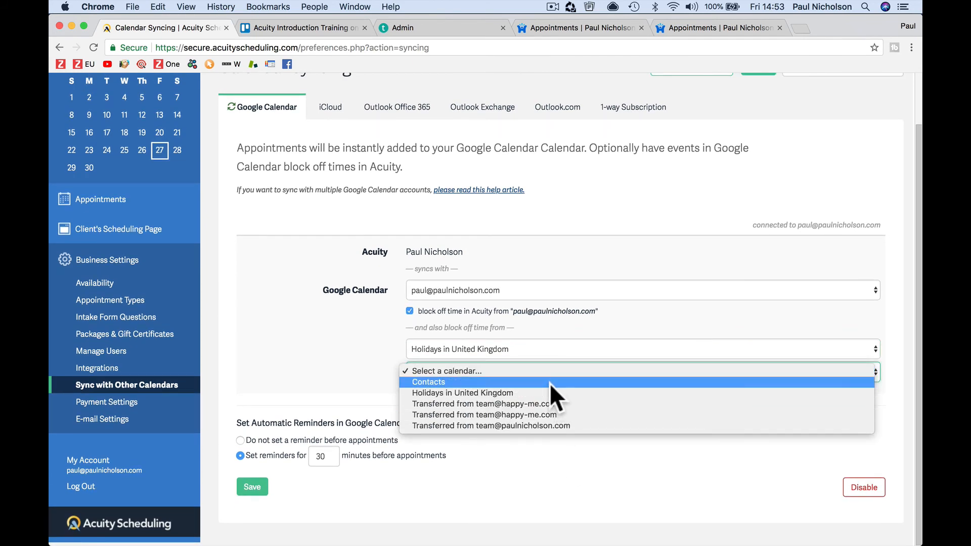
click(550, 382)
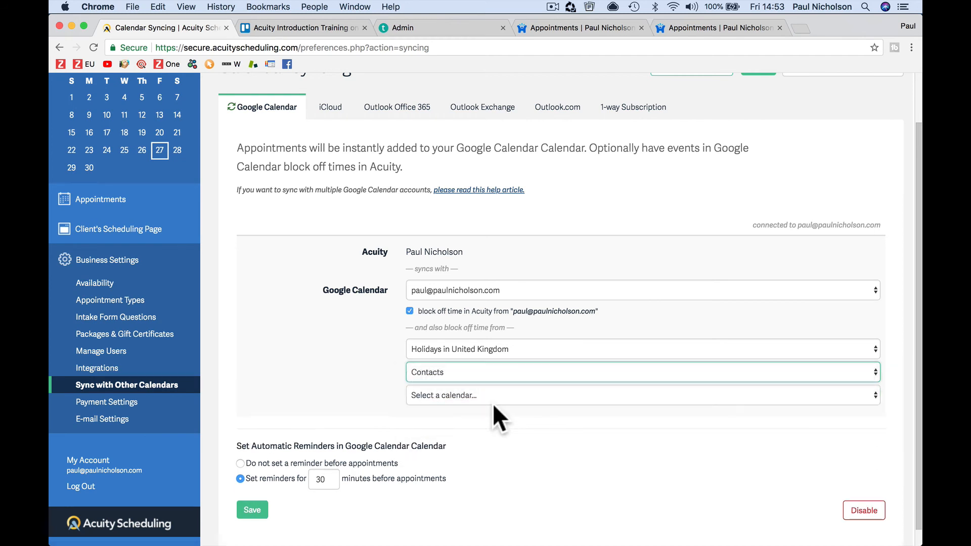
click(253, 512)
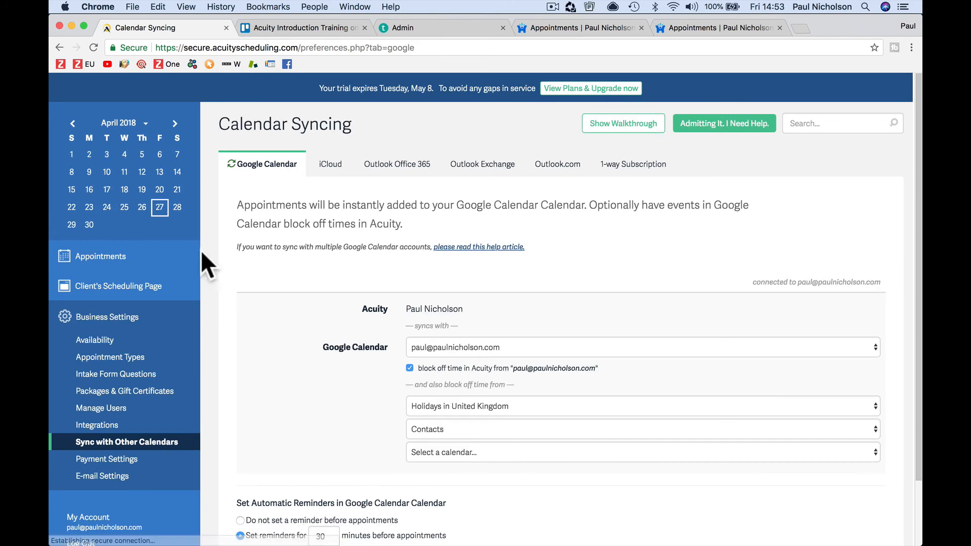
click(177, 206)
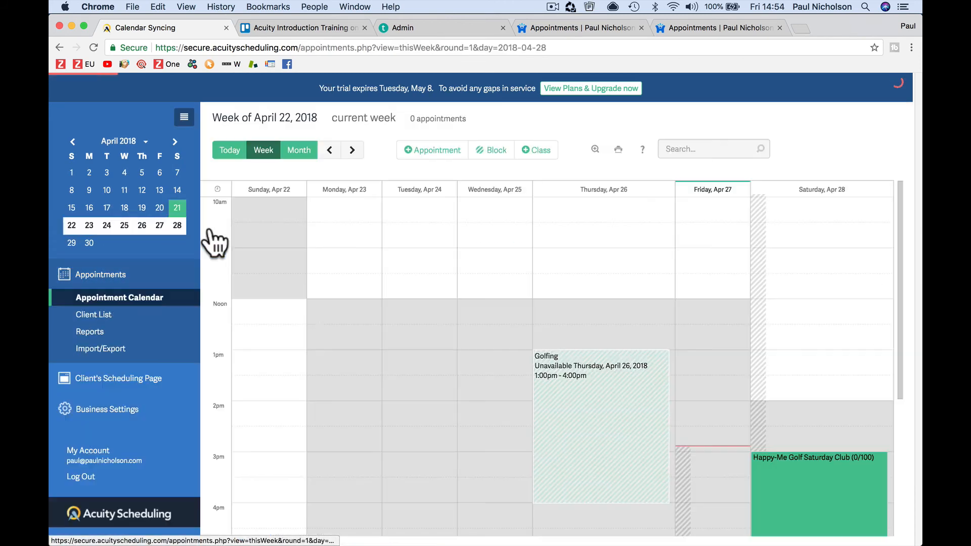
Step: Check the April 22 week for the Golfing block-off and Saturday Club class, then open Business Settings
scroll(584, 457, down, 4)
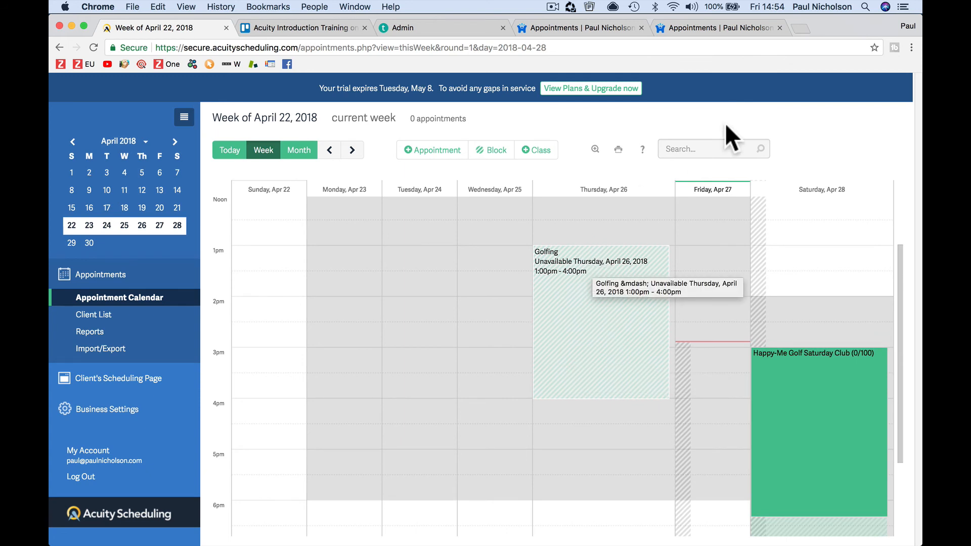
scroll(705, 392, down, 2)
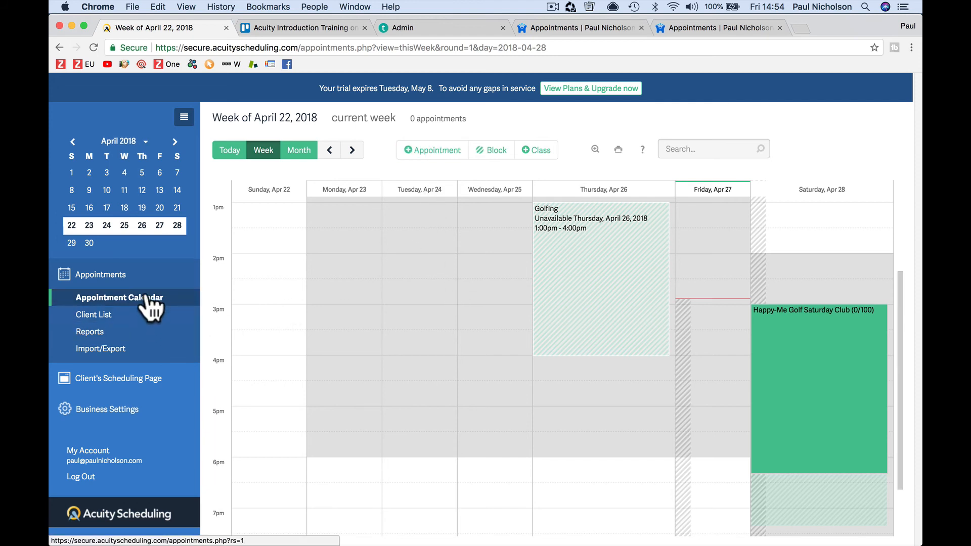
click(136, 412)
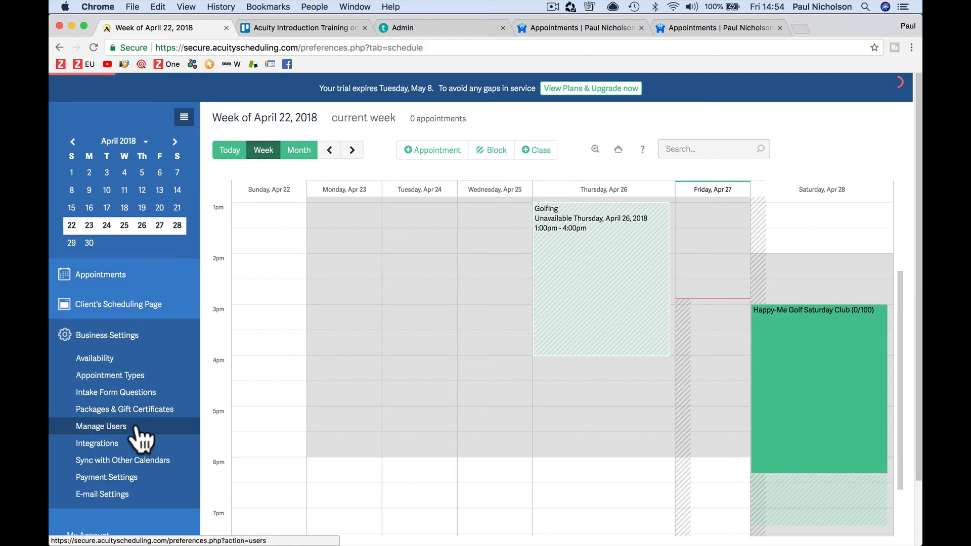
Step: View Acuity's 1-way Subscription syncing options and tick Trello's google calendar item, reaching 85%
click(114, 443)
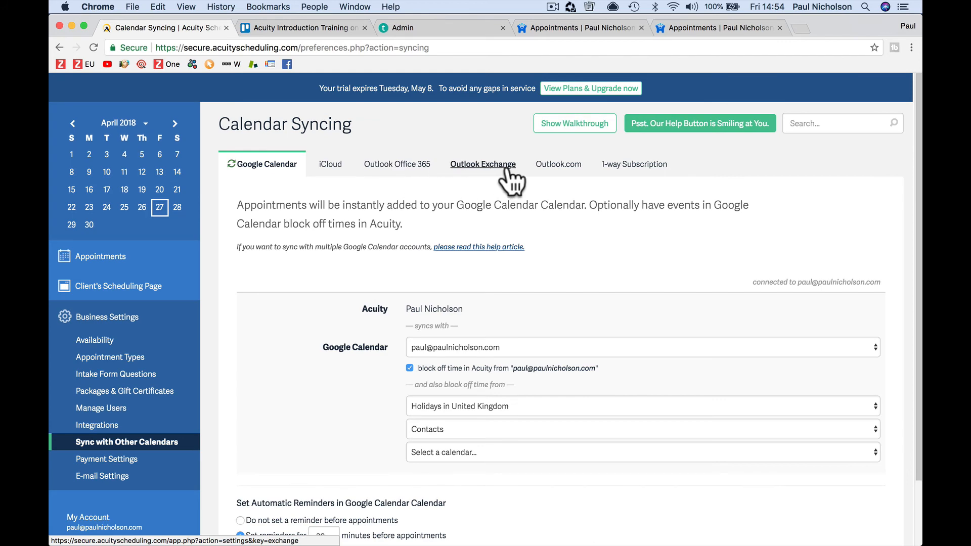
click(613, 167)
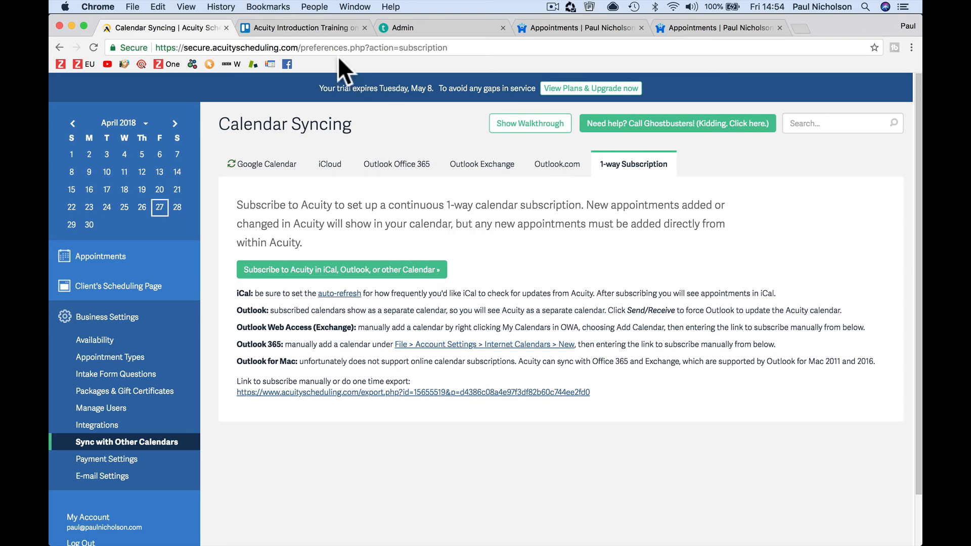
click(327, 27)
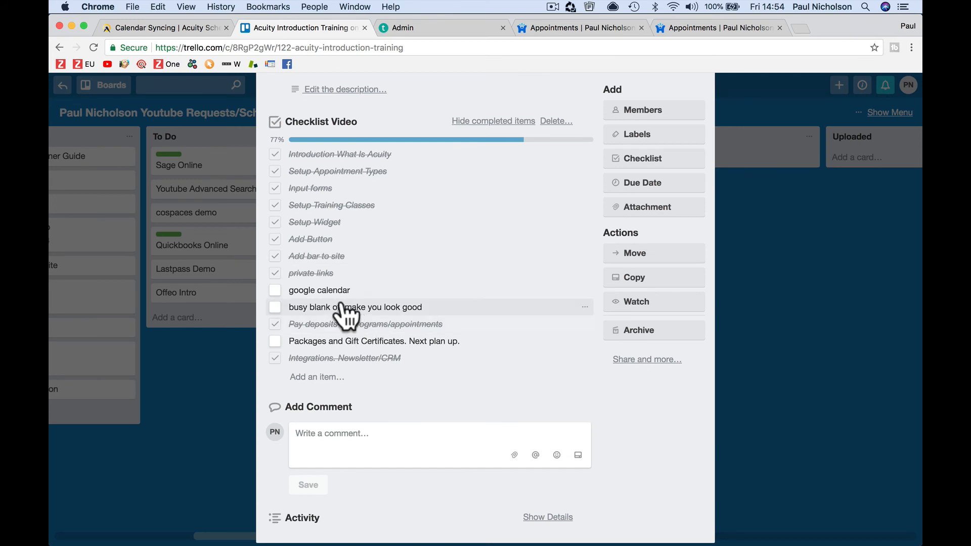
click(331, 290)
click(303, 324)
click(275, 290)
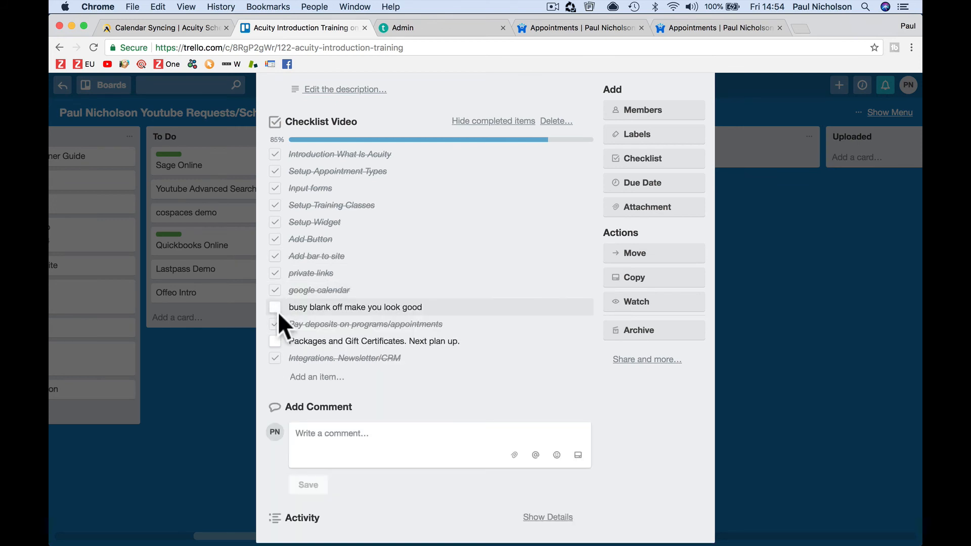
click(154, 19)
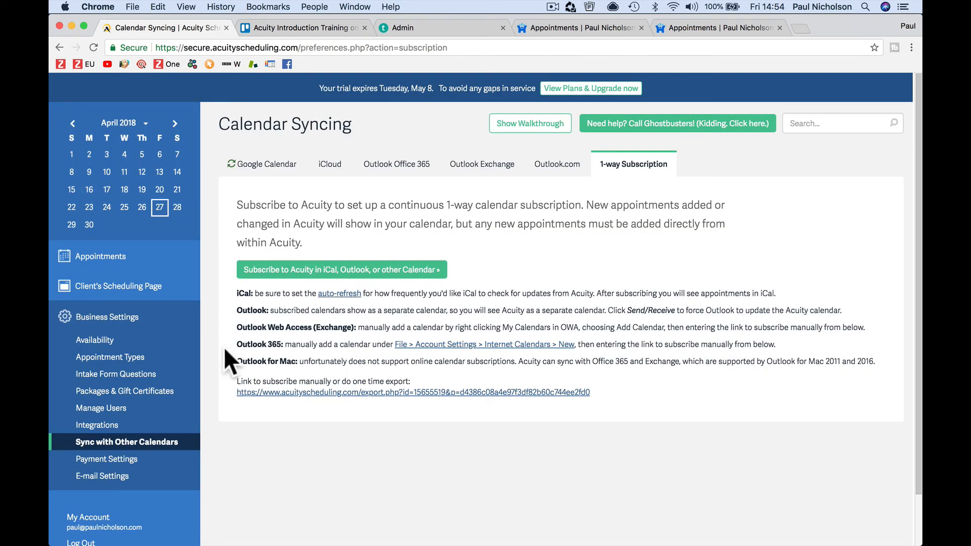
click(81, 340)
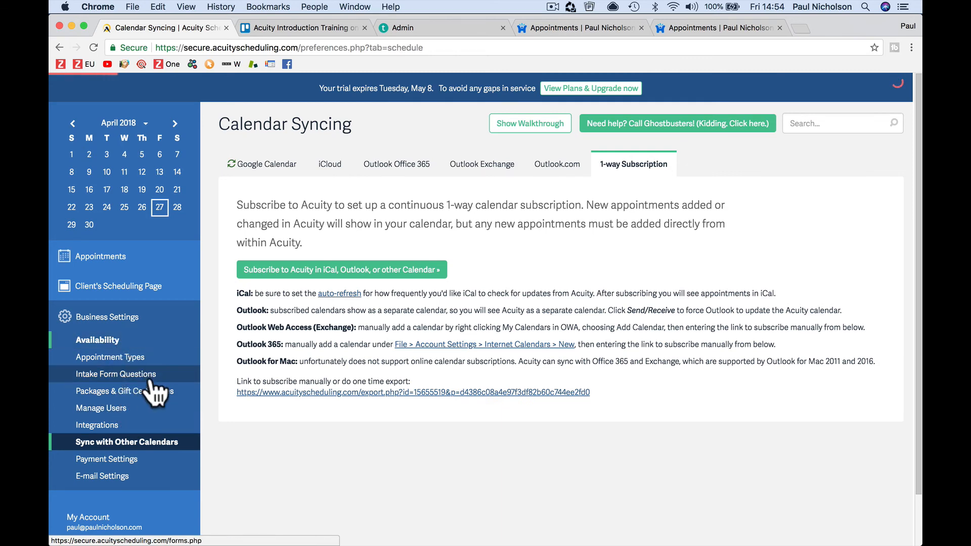
Step: Review the calendar's settings and Scheduling Limits, where 'Make me look busy' hides up to 25% of times
scroll(343, 386, down, 1)
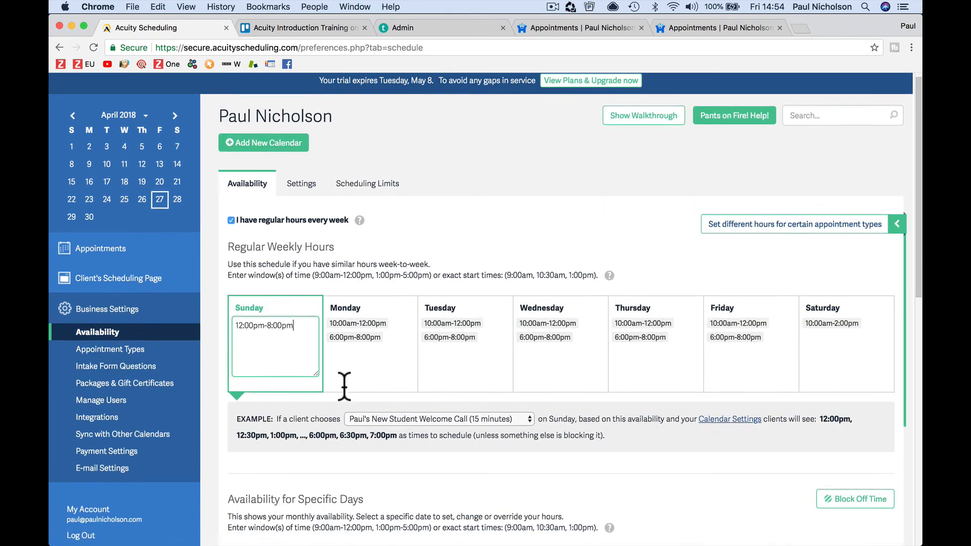
click(305, 183)
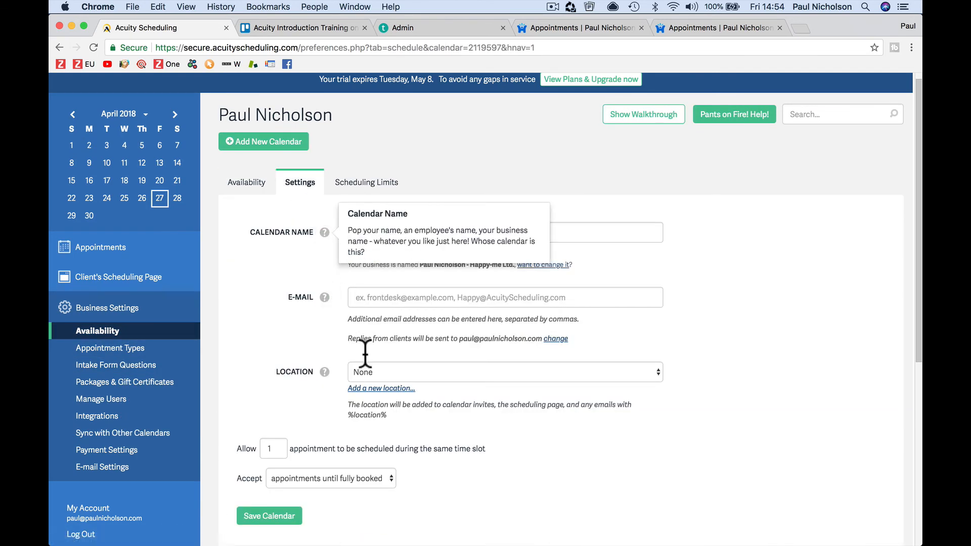
scroll(444, 466, down, 6)
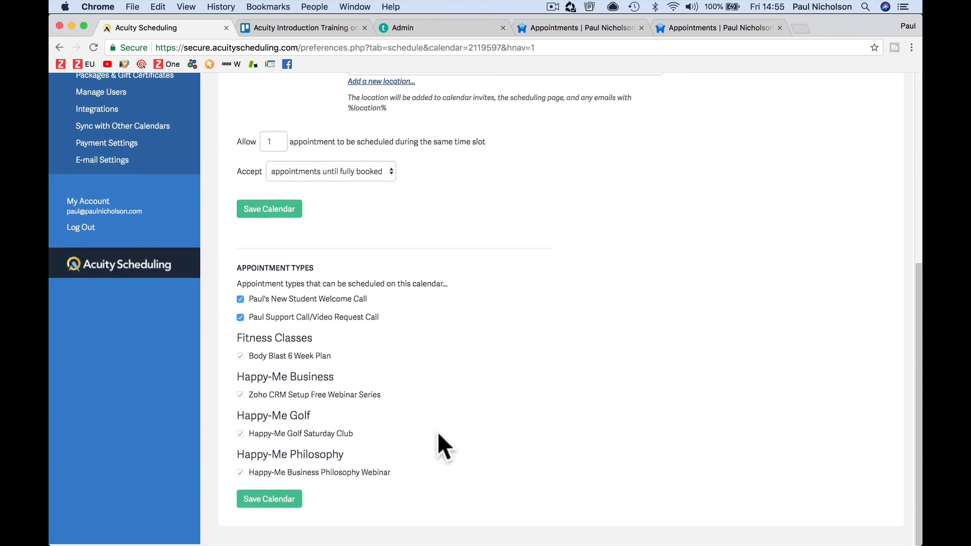
scroll(437, 435, up, 6)
scroll(441, 394, down, 1)
click(391, 193)
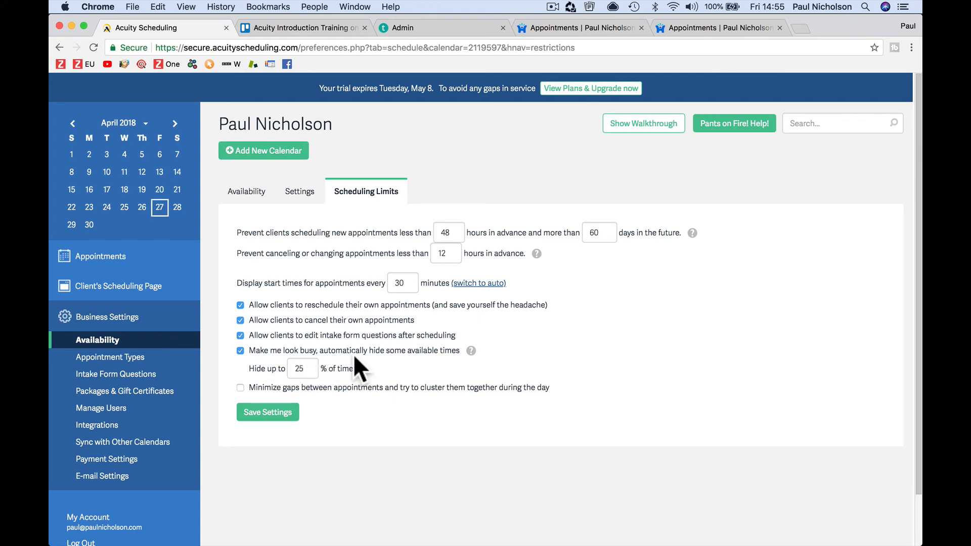
mouse_move(471, 350)
double_click(302, 369)
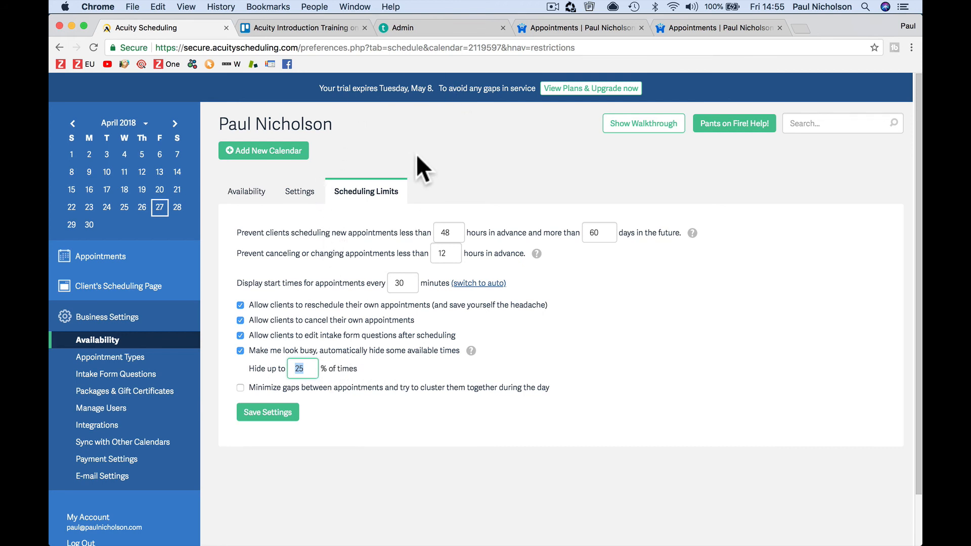
click(327, 29)
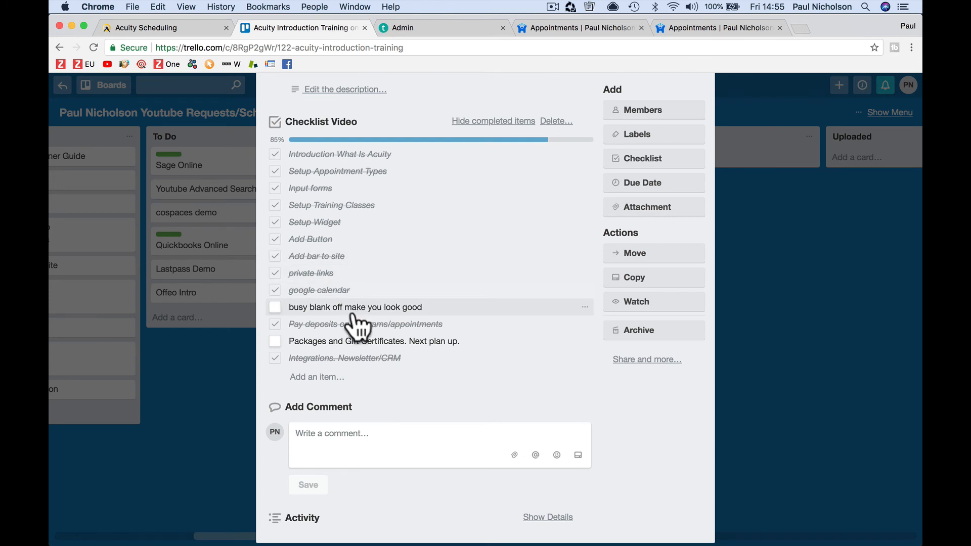
Step: Tick the 'busy blank off make you look good' item in Trello and open Acuity's Packages & Gift Certificates
click(336, 309)
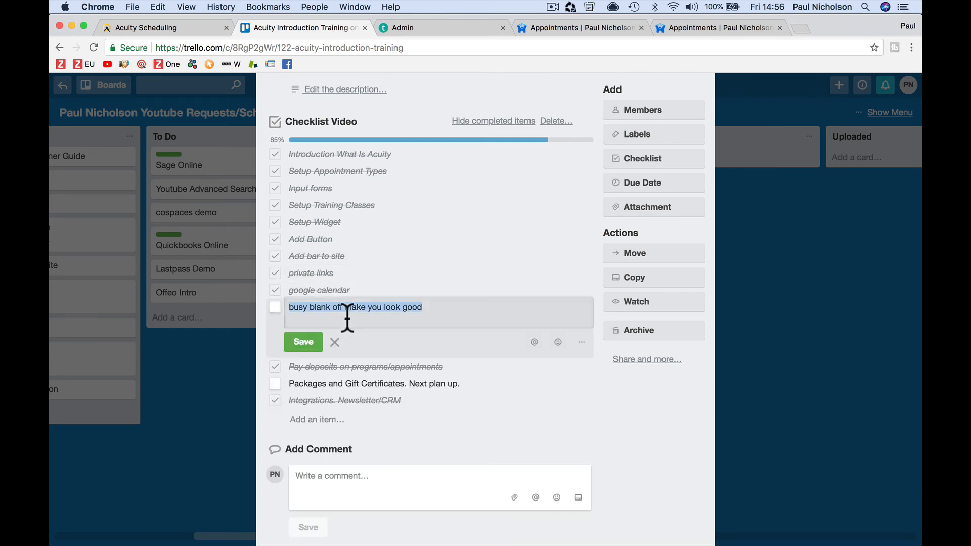
click(274, 307)
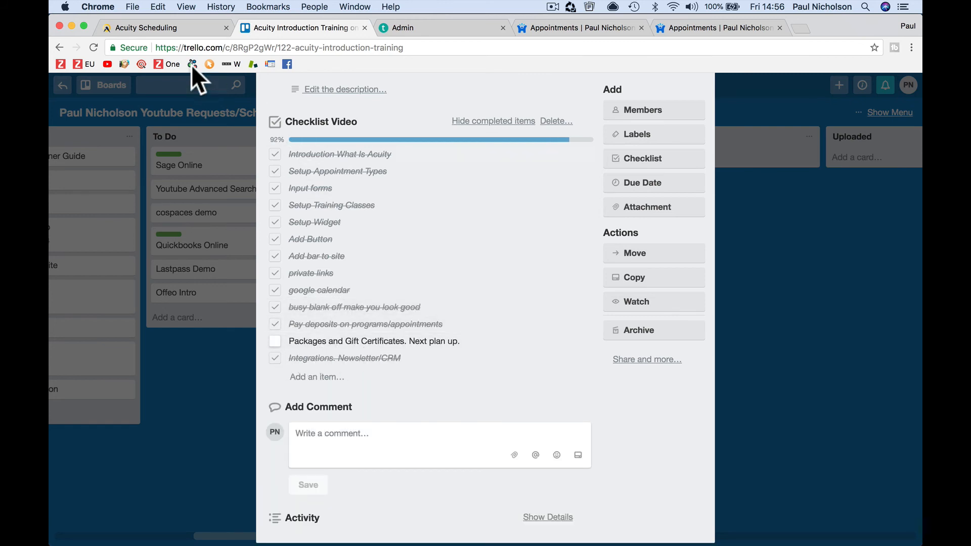
click(180, 27)
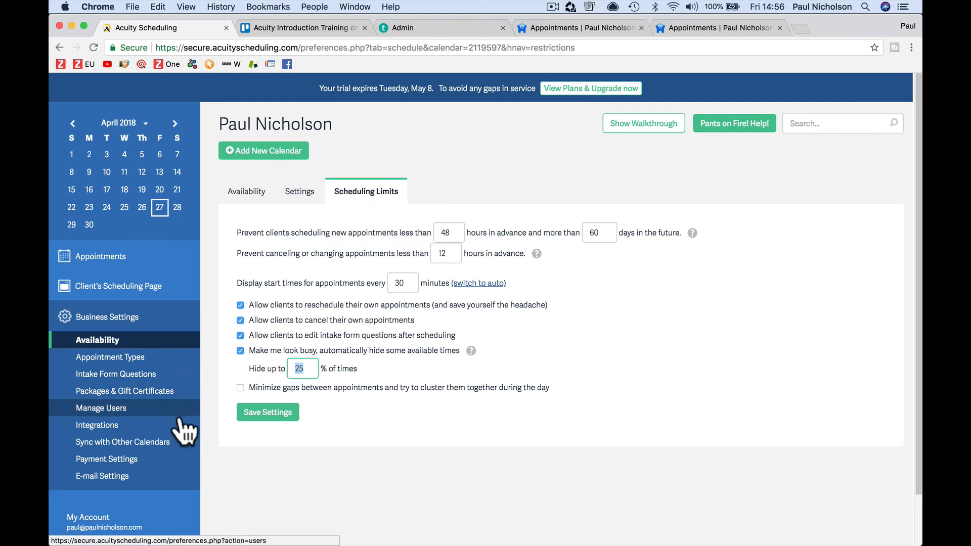
click(177, 392)
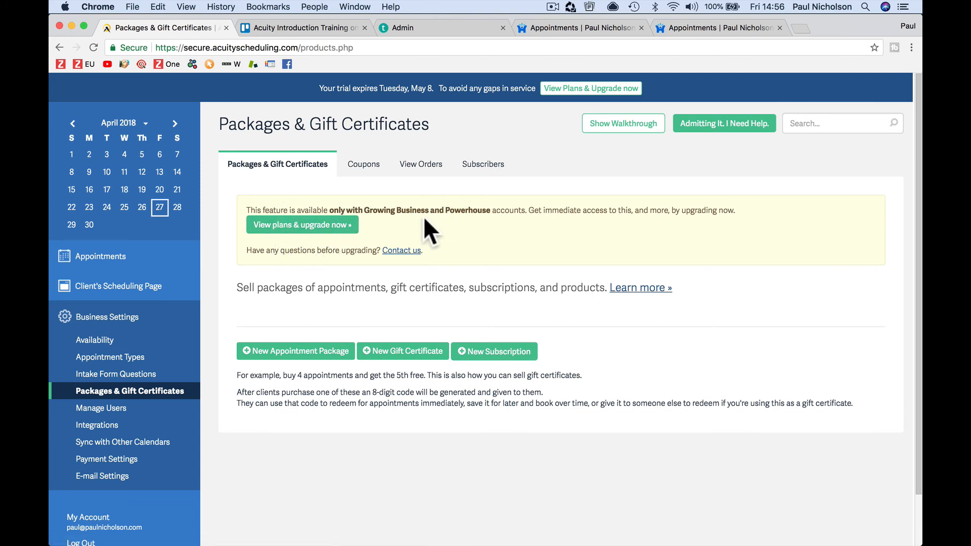
Step: After checking the available plans, start a new appointment package titled 'Reduce Your Handicap Training'
click(353, 226)
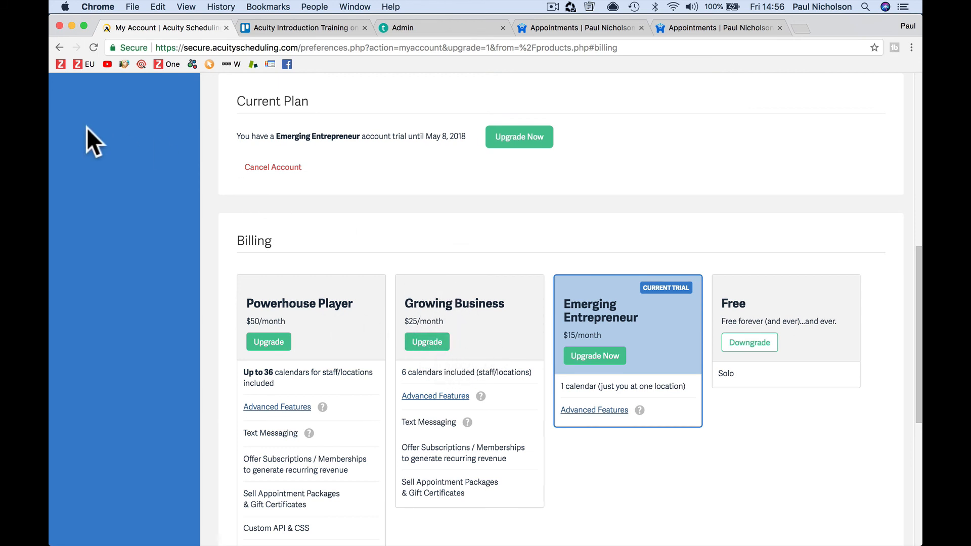
click(58, 48)
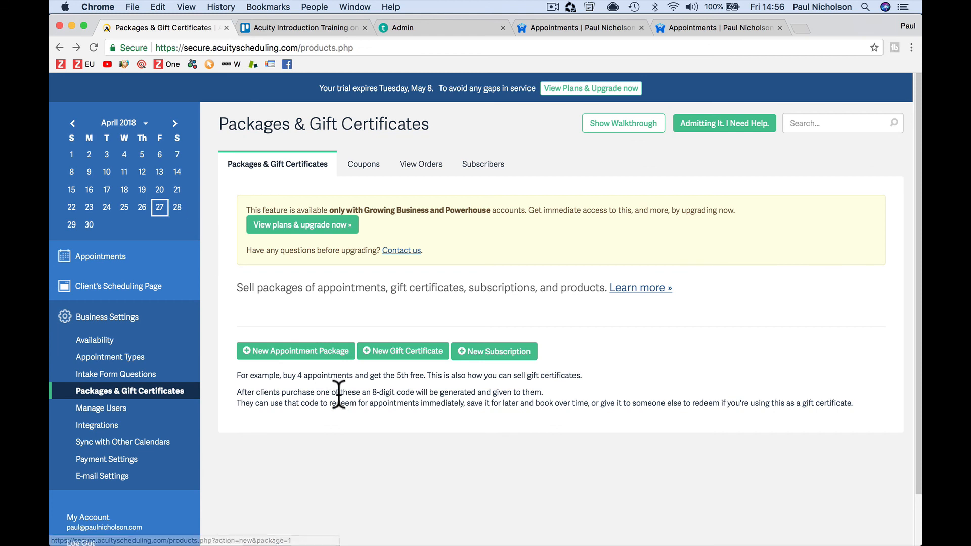
click(322, 357)
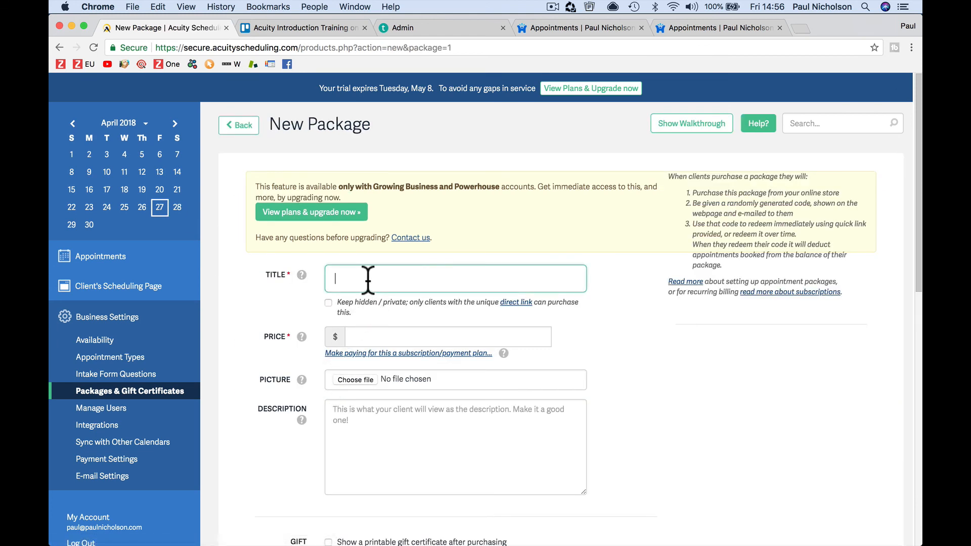
scroll(412, 364, down, 2)
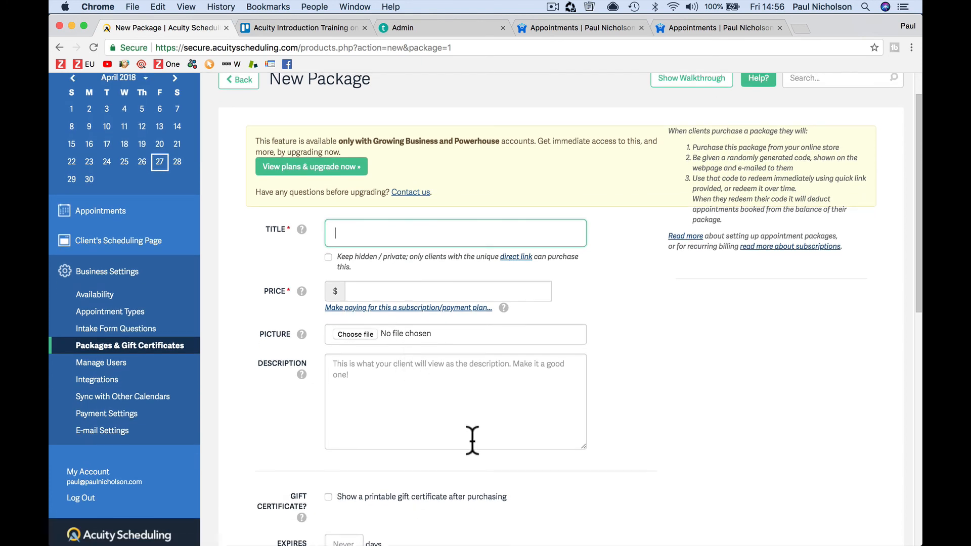
text(Reduce Your Handicap Training)
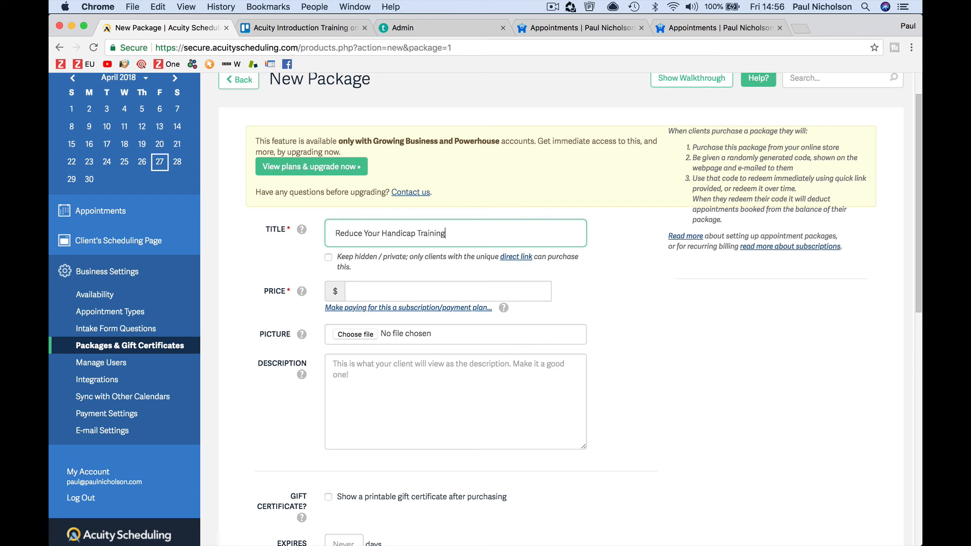
key(Tab)
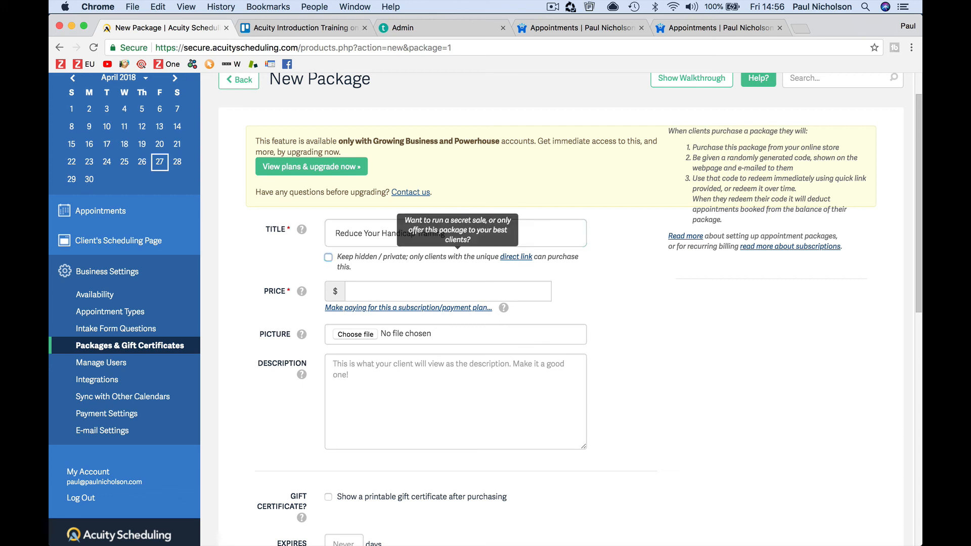
click(439, 272)
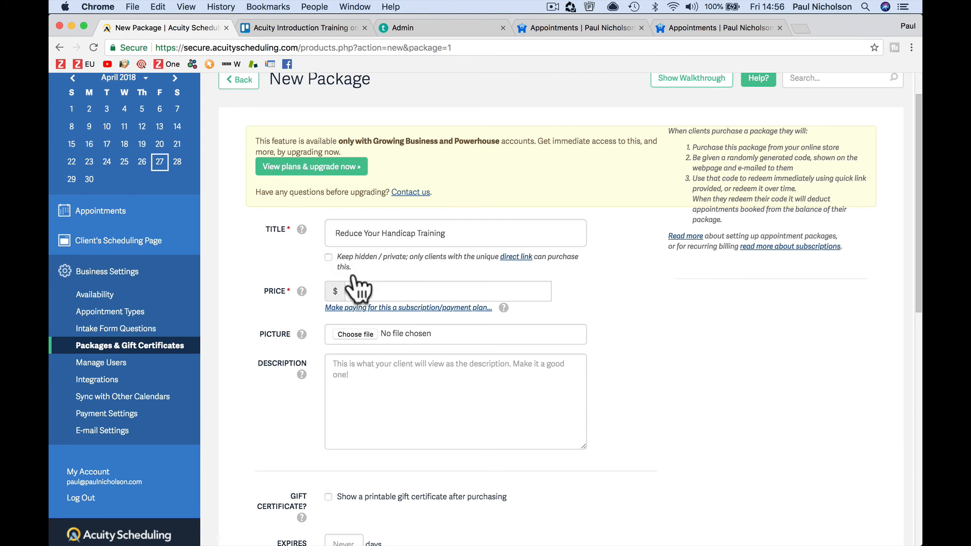
click(358, 290)
Step: Enter the package price of 500 and choose Happy-Me_Golf.jpg from the Happy Me folder as its picture
text(500)
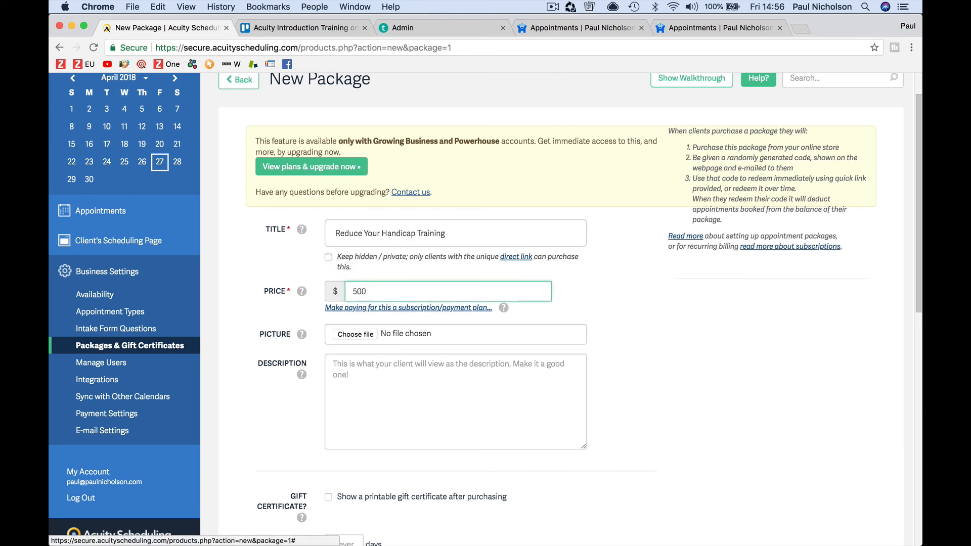
click(394, 402)
click(369, 339)
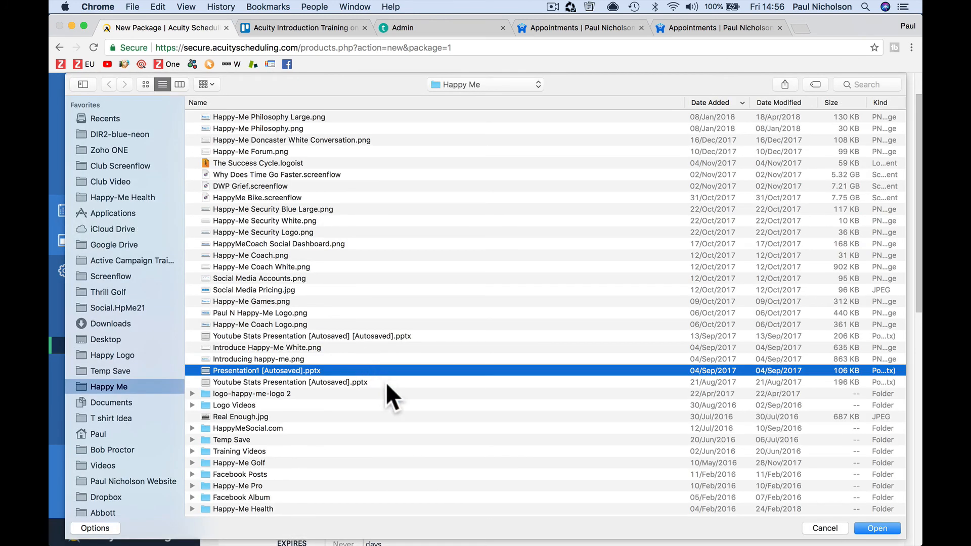
scroll(378, 333, up, 2)
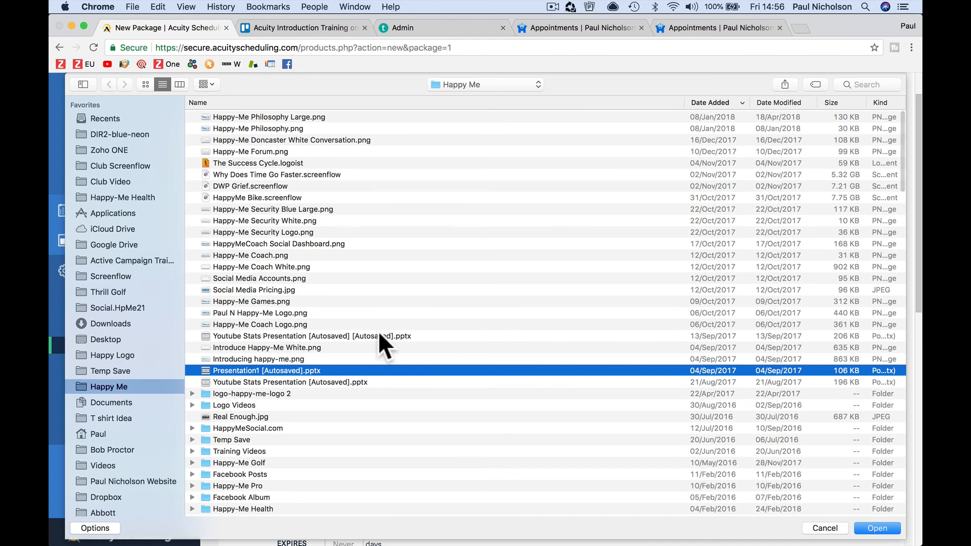
scroll(319, 253, up, 2)
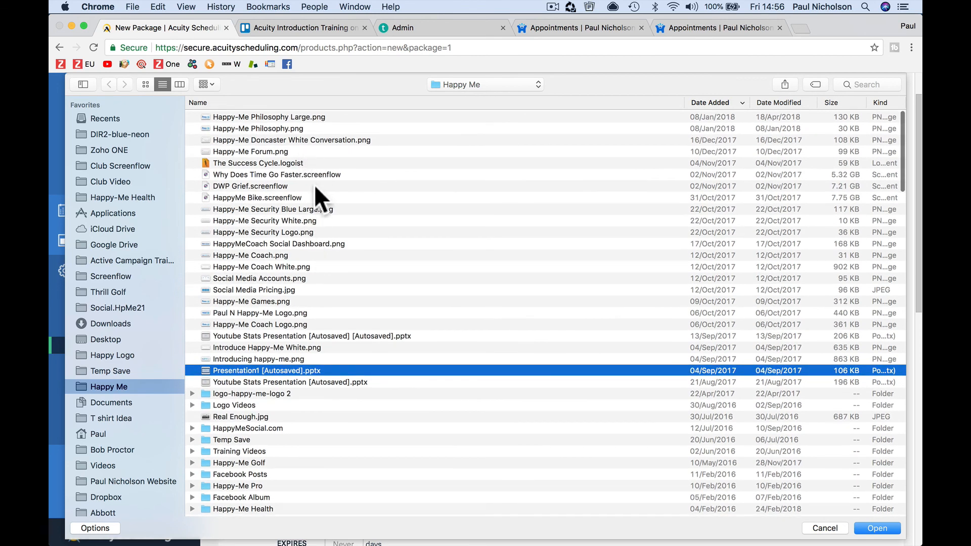
scroll(316, 278, down, 5)
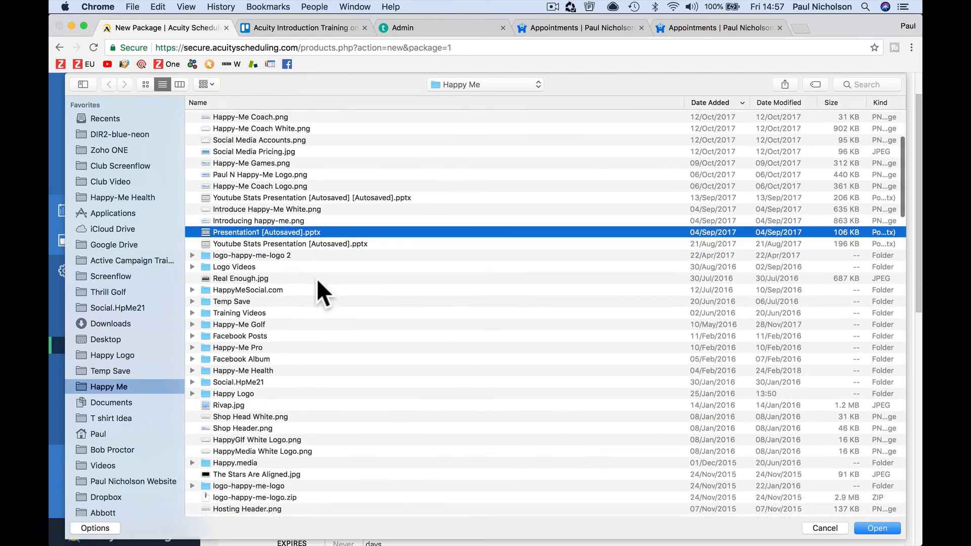
scroll(317, 278, down, 10)
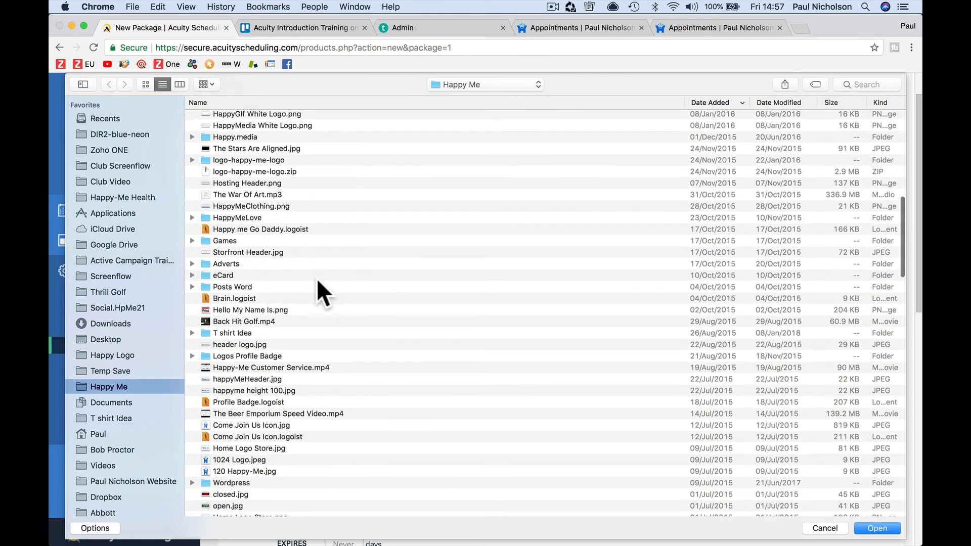
scroll(316, 278, down, 15)
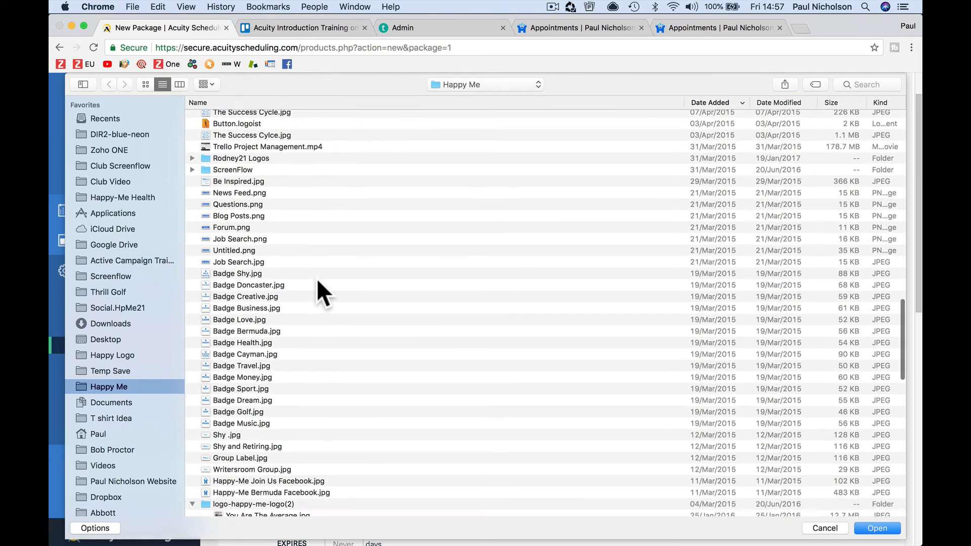
scroll(317, 281, down, 4)
scroll(317, 278, down, 10)
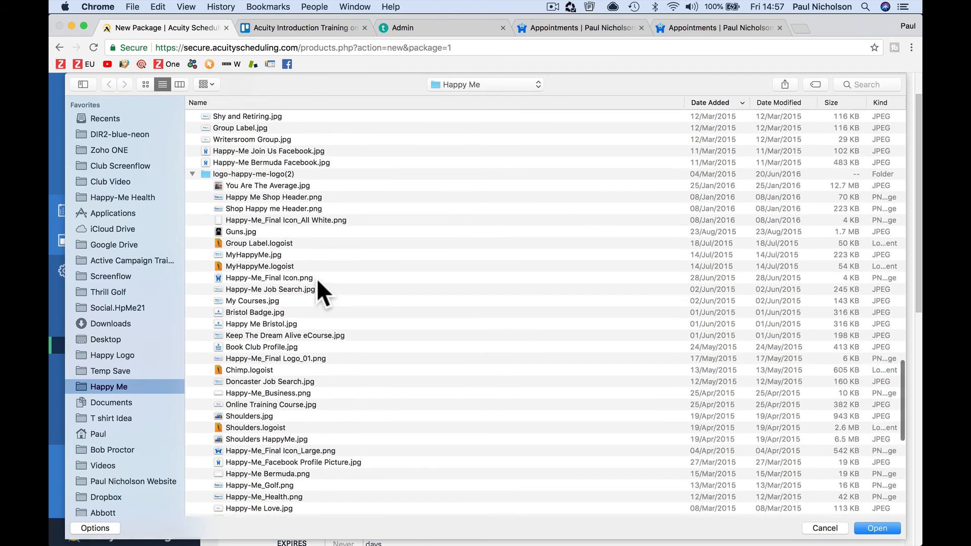
scroll(316, 278, down, 3)
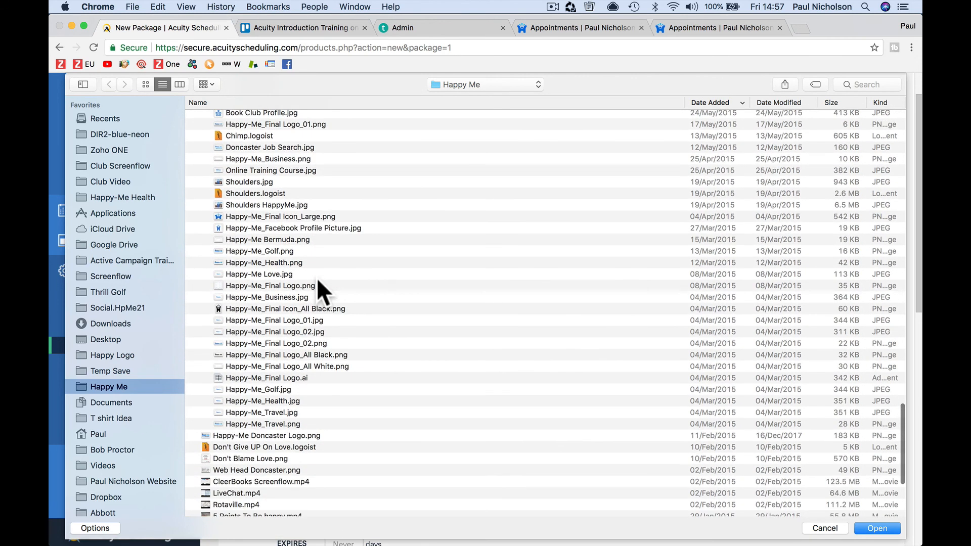
click(272, 389)
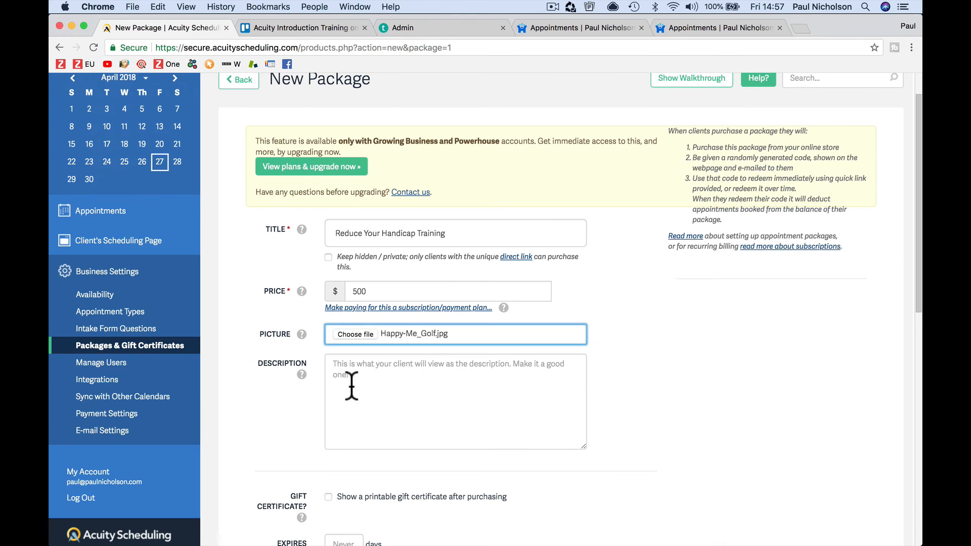
Step: Confirm the golf picture and describe the package as 'Reduce your handicap in 6 weeks.'
click(359, 382)
text(Resduce)
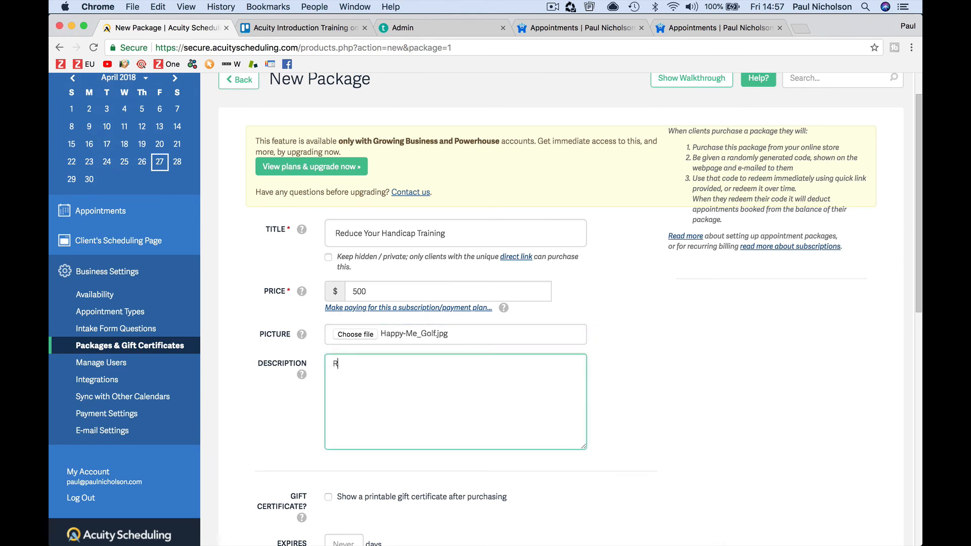
key(BackSpace)
key(BackSpace)
key(BackSpace)
key(BackSpace)
key(BackSpace)
text(du)
key(BackSpace)
text(uce your handicap in 6 we)
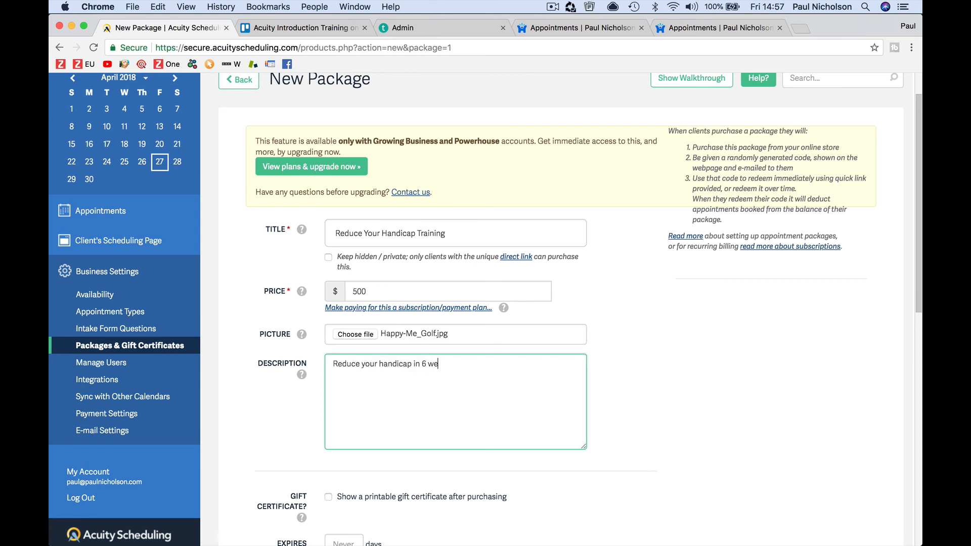
text(eks.)
Step: Enable a printable gift certificate reading 'Your friend sent a gift.' that expires after 90 days
scroll(359, 378, down, 8)
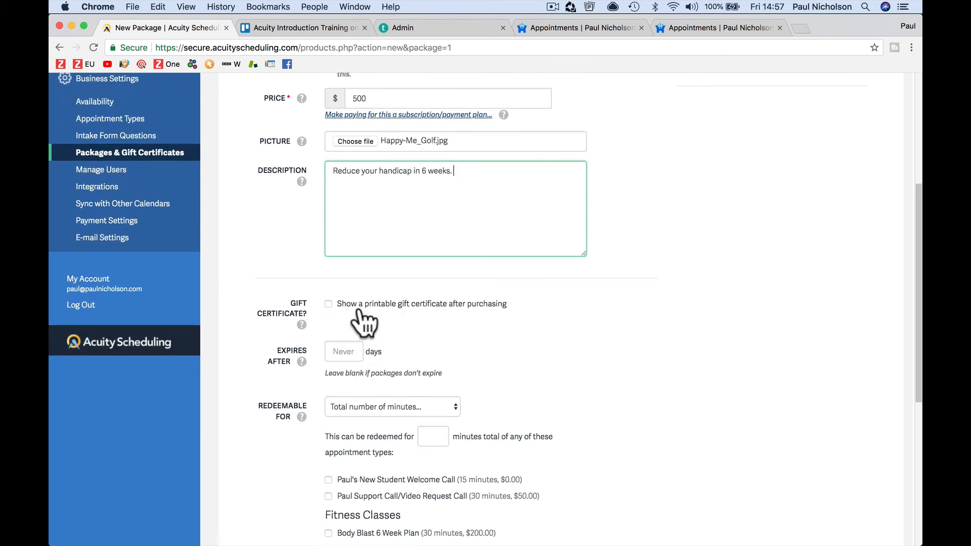
click(342, 307)
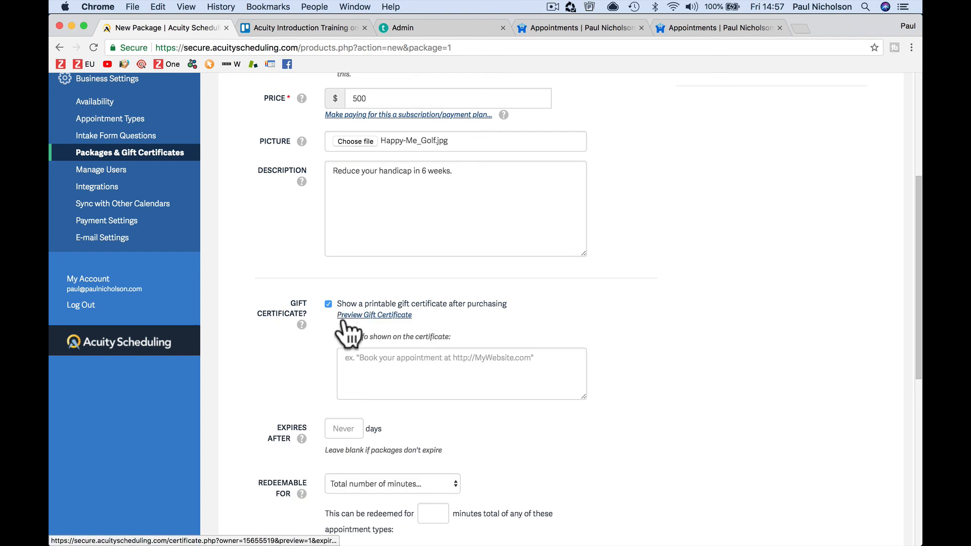
click(383, 363)
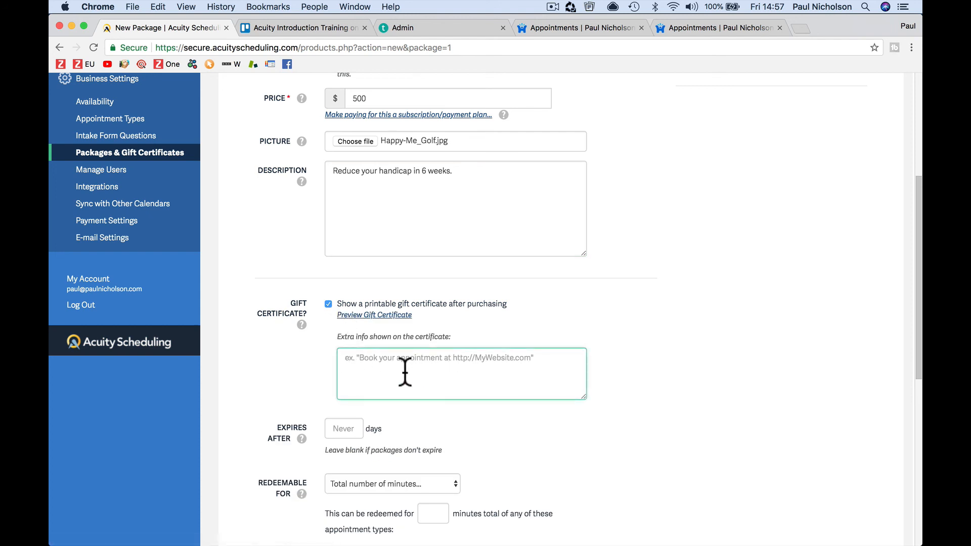
scroll(404, 373, down, 4)
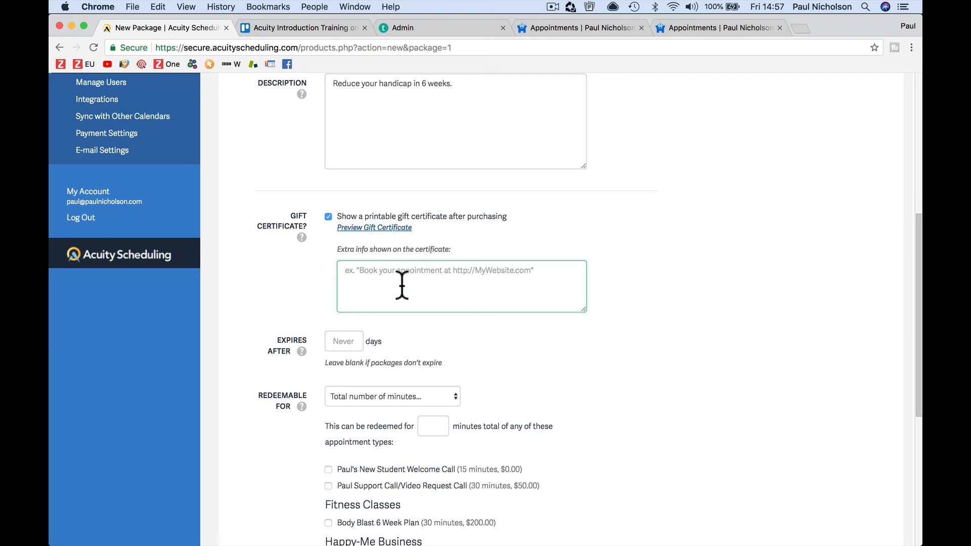
text(Your frie)
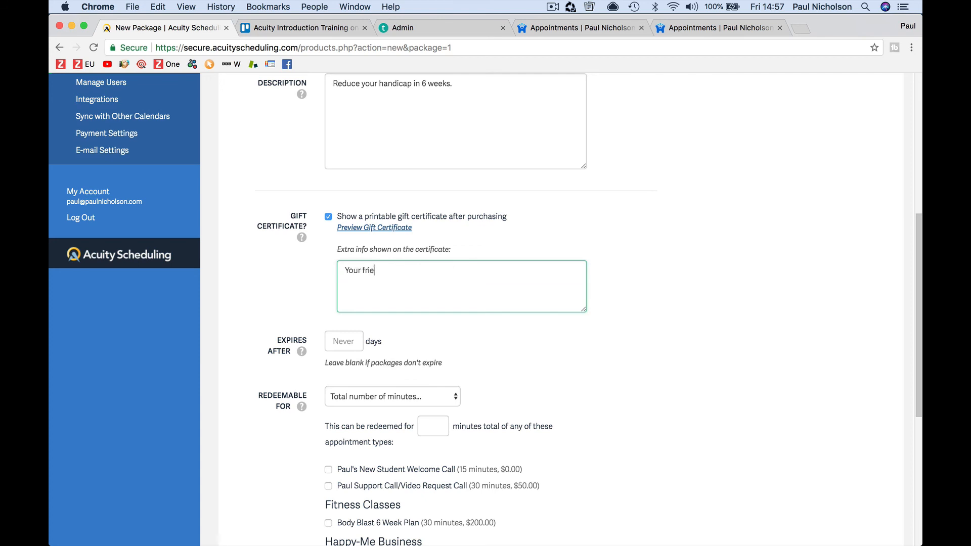
text(nd sent a gift.)
click(342, 350)
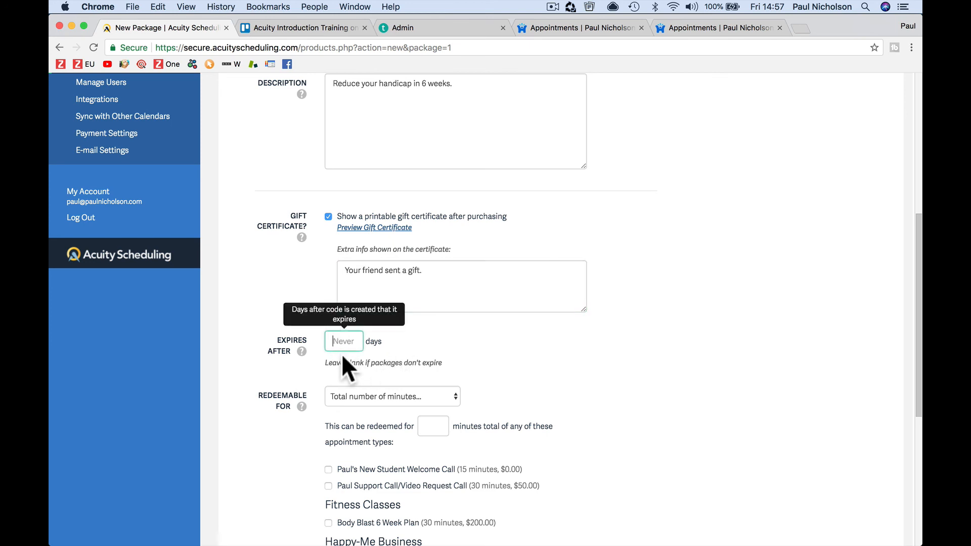
text(90)
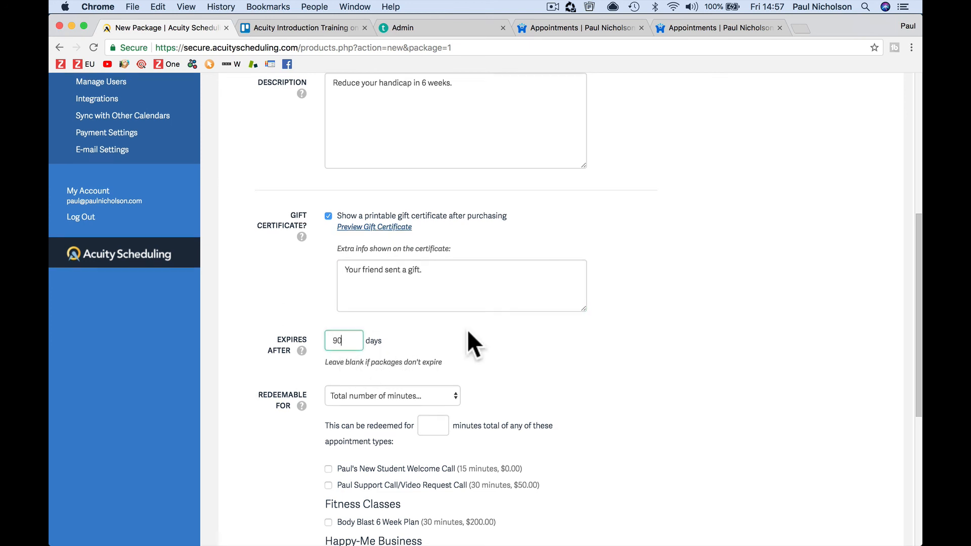
Step: Make the package redeemable for 6 Support Call appointments and save it
scroll(466, 334, down, 3)
click(440, 327)
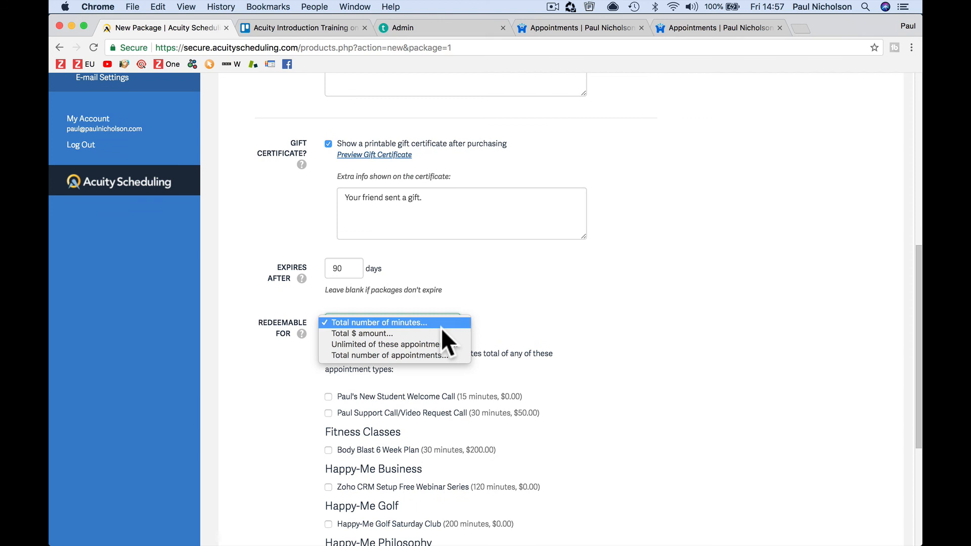
click(454, 354)
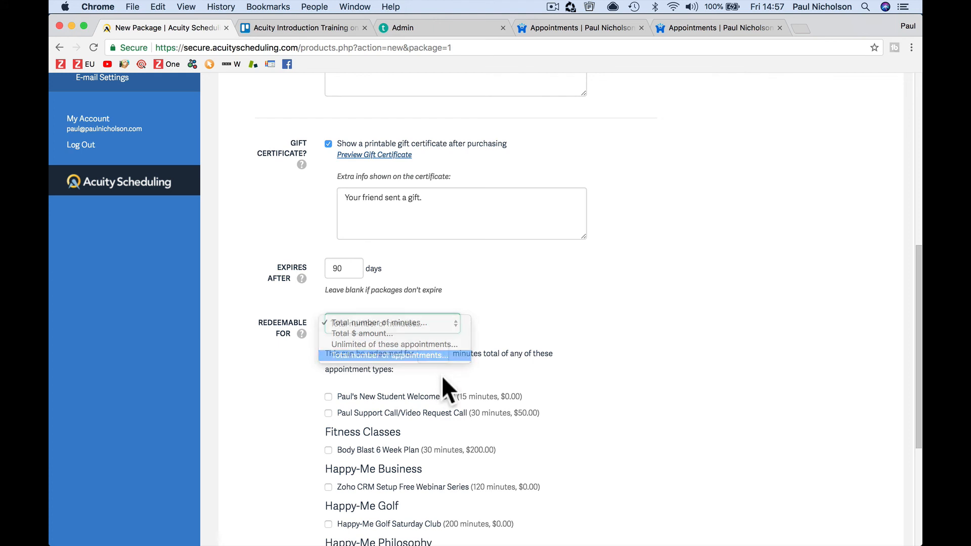
scroll(409, 390, down, 3)
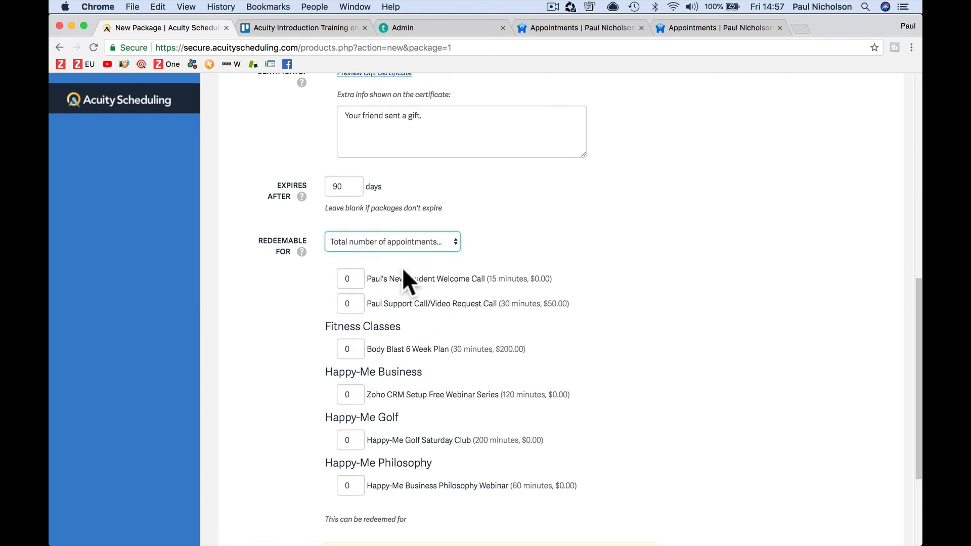
double_click(354, 305)
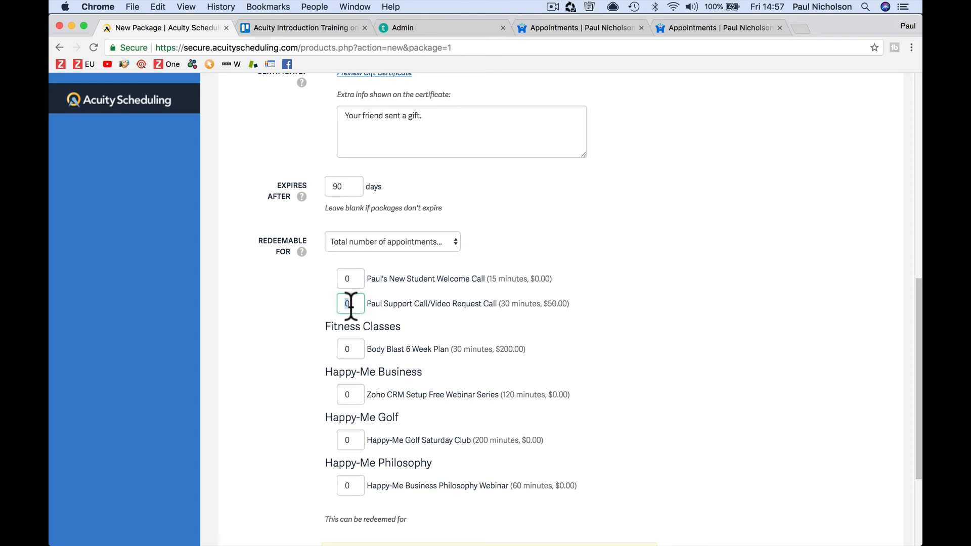
text(6)
scroll(399, 293, down, 3)
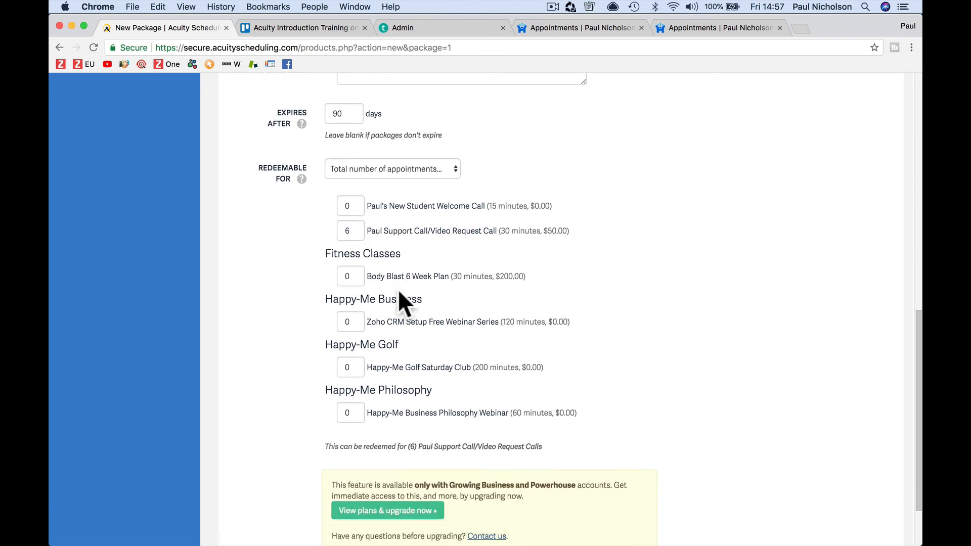
scroll(400, 292, down, 2)
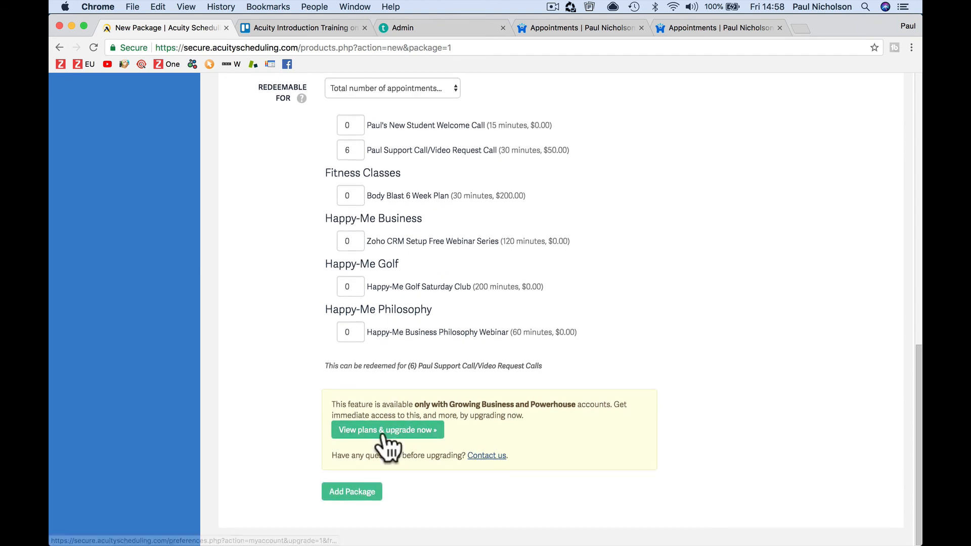
click(361, 492)
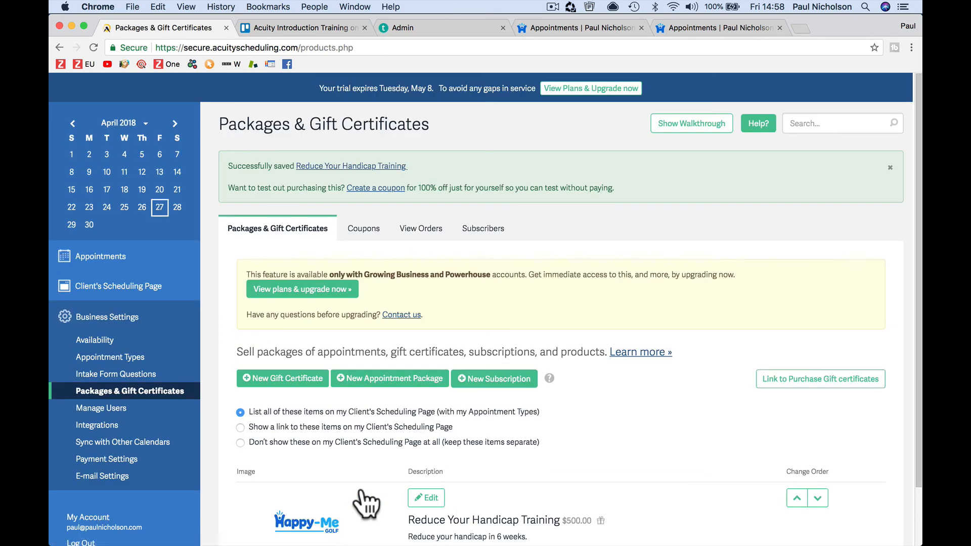
Step: Reveal and copy the gift-certificate purchase embed code, then switch to the website page editor
scroll(366, 503, down, 1)
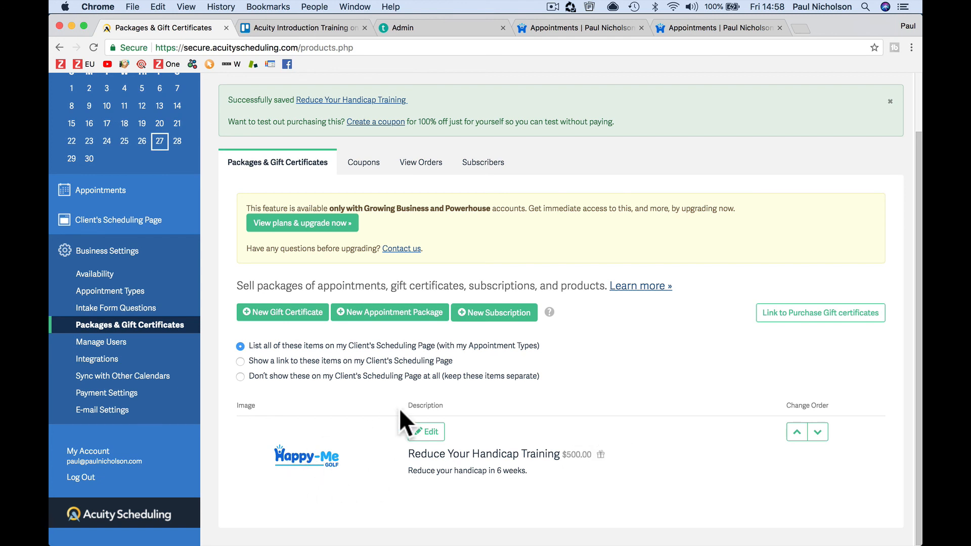
click(782, 324)
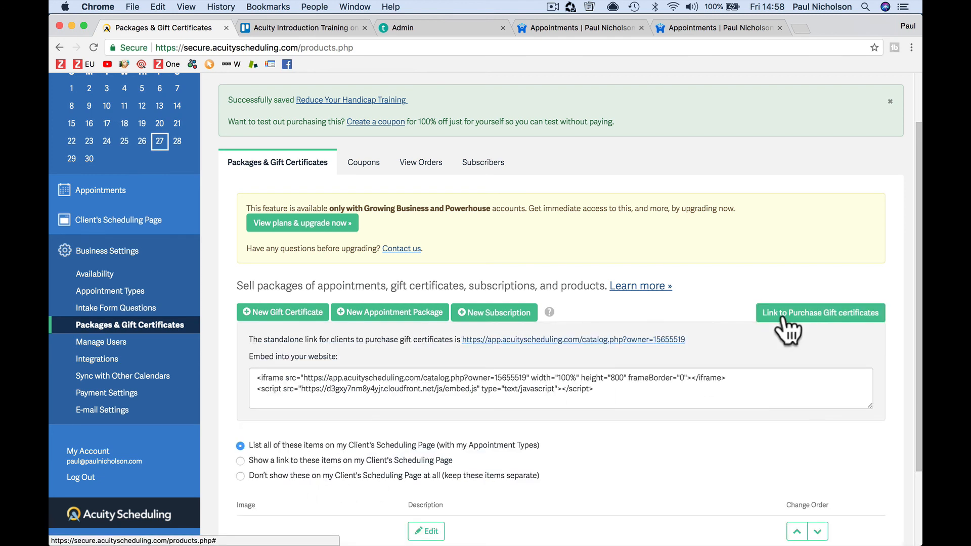
triple_click(643, 402)
triple_click(636, 392)
key(super+a)
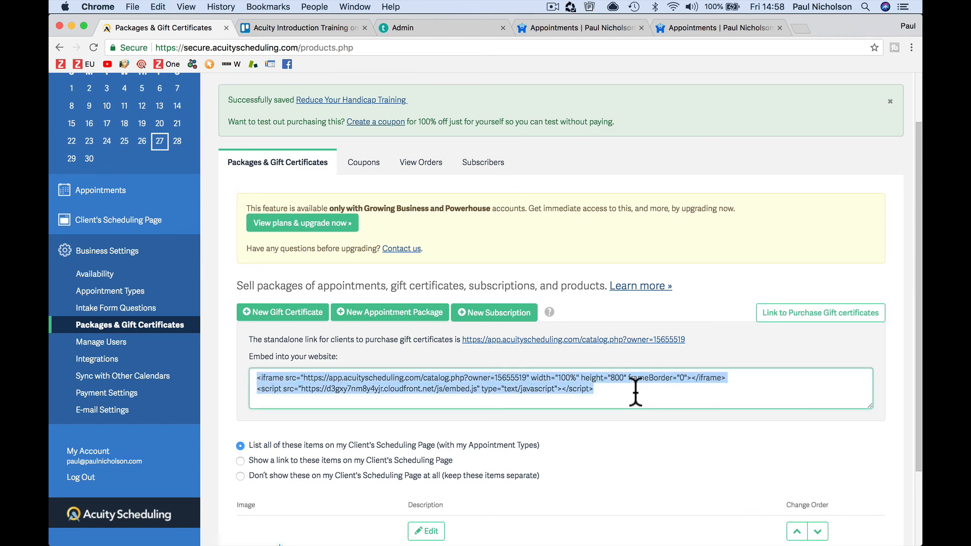
key(super+c)
click(439, 27)
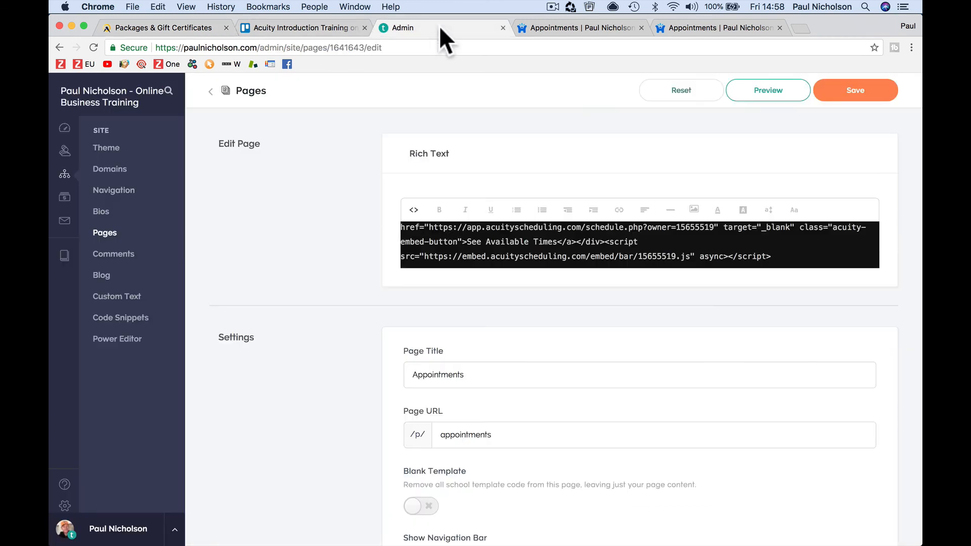
Step: Save the Appointments page with the gift-certificate embed code and return to Acuity's Packages page
scroll(407, 247, up, 2)
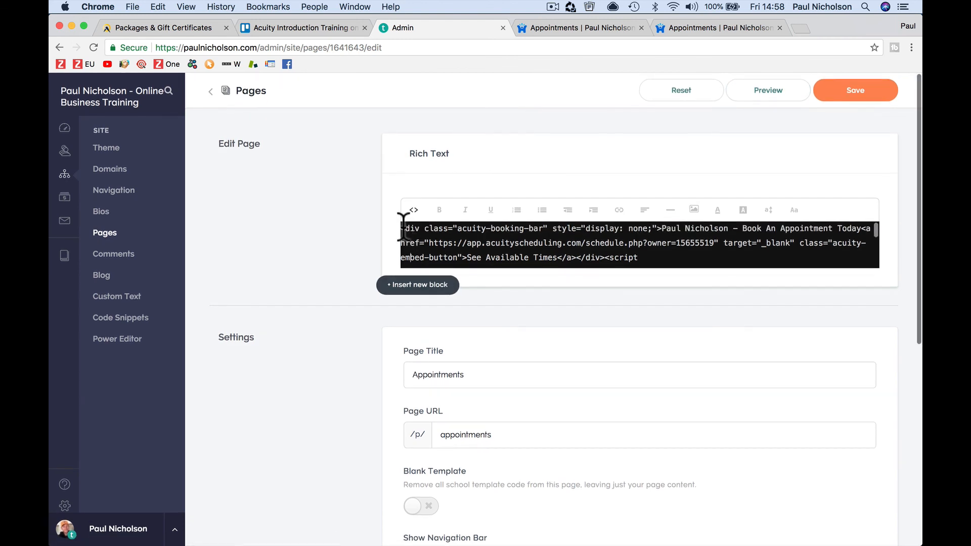
scroll(401, 238, up, 2)
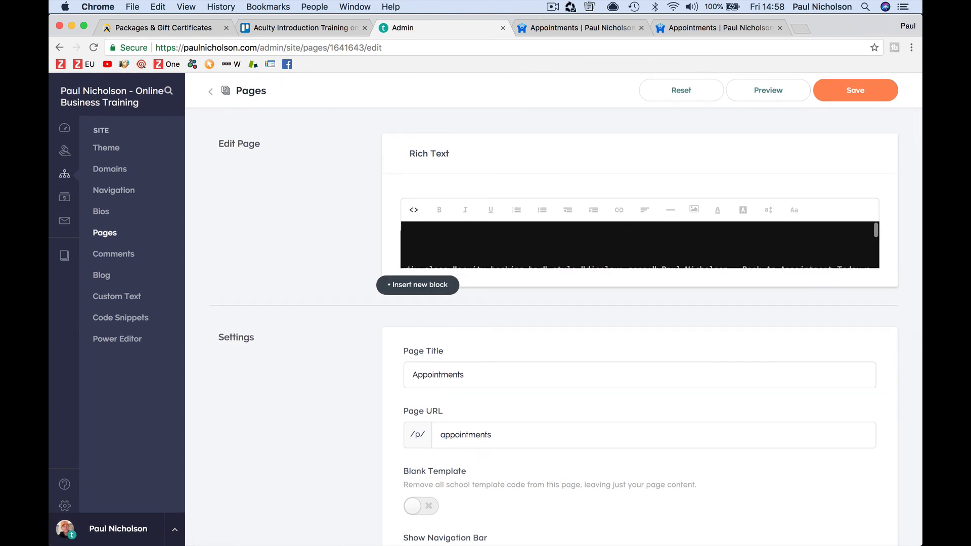
scroll(640, 245, up, 2)
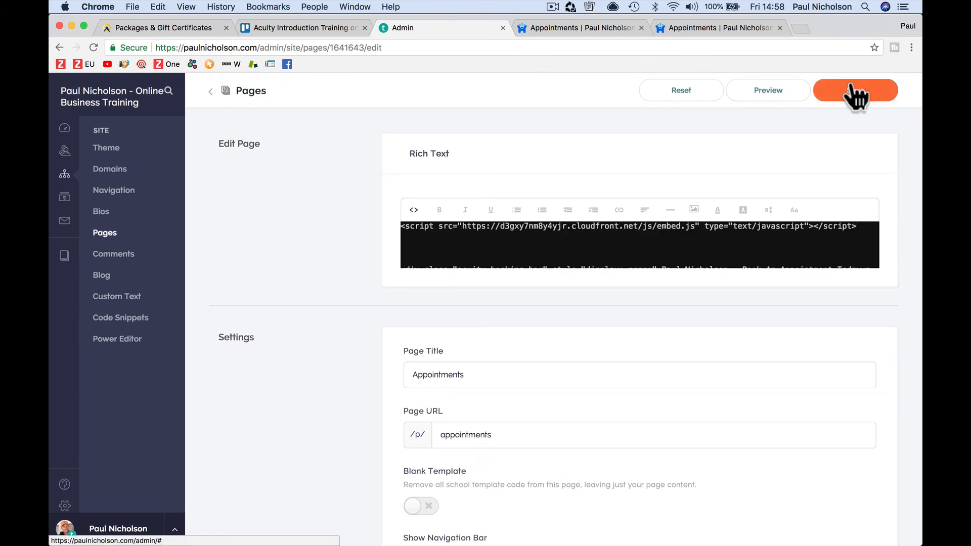
click(757, 92)
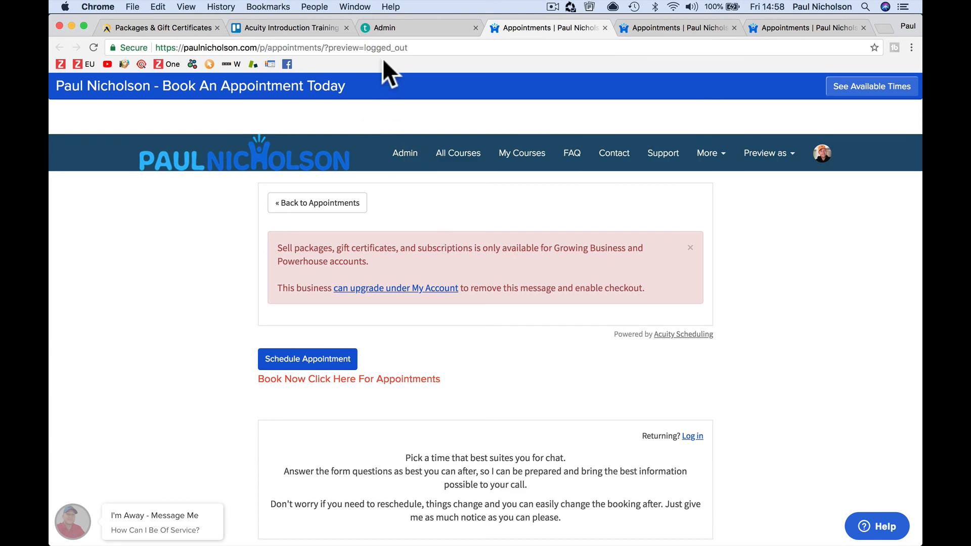
click(184, 26)
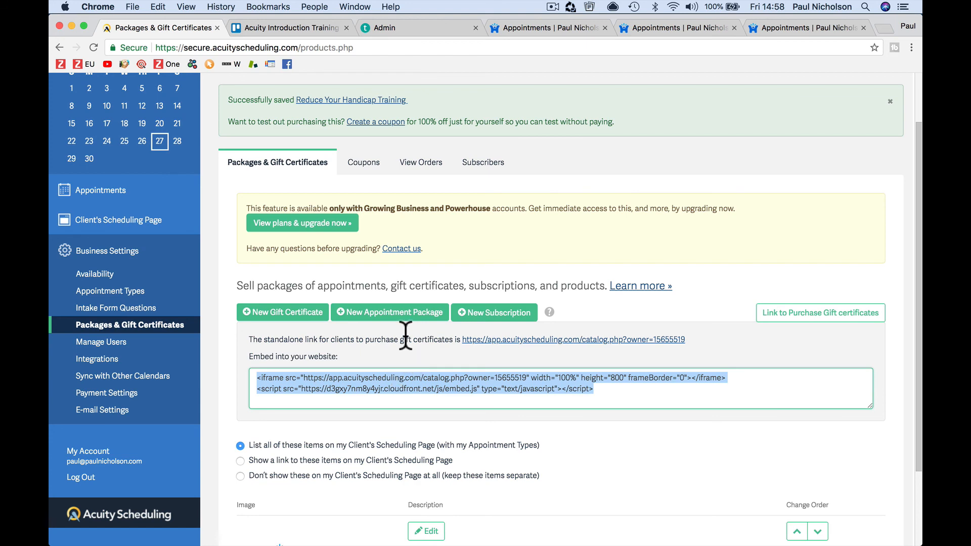
Step: Tick the Packages and Gift Certificates item in the Trello checklist, then return to Acuity's Packages page
click(323, 29)
click(334, 340)
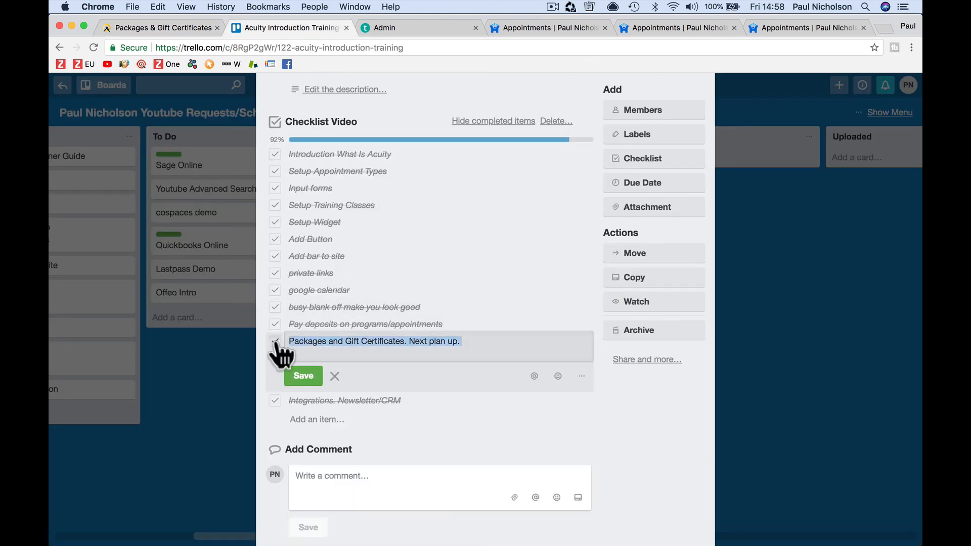
click(275, 341)
click(191, 30)
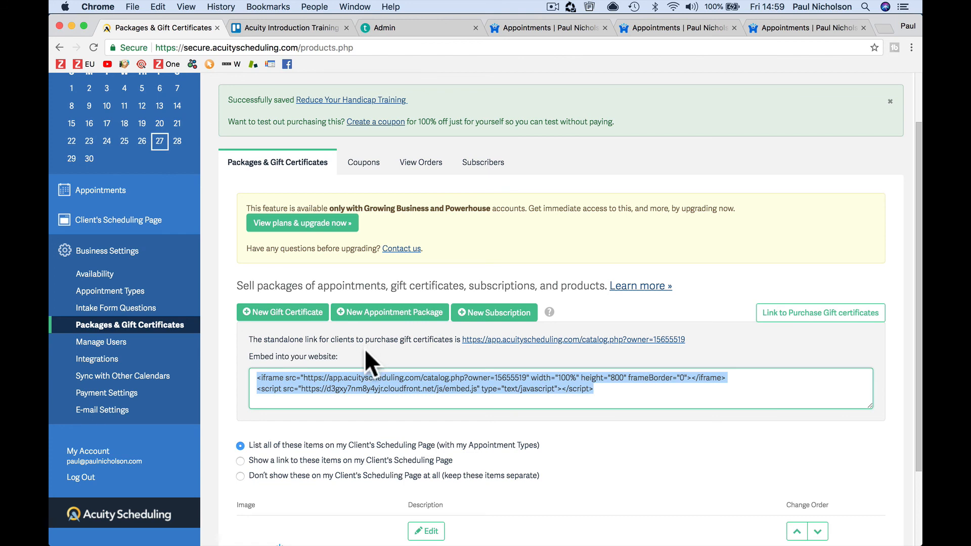
scroll(365, 348, up, 3)
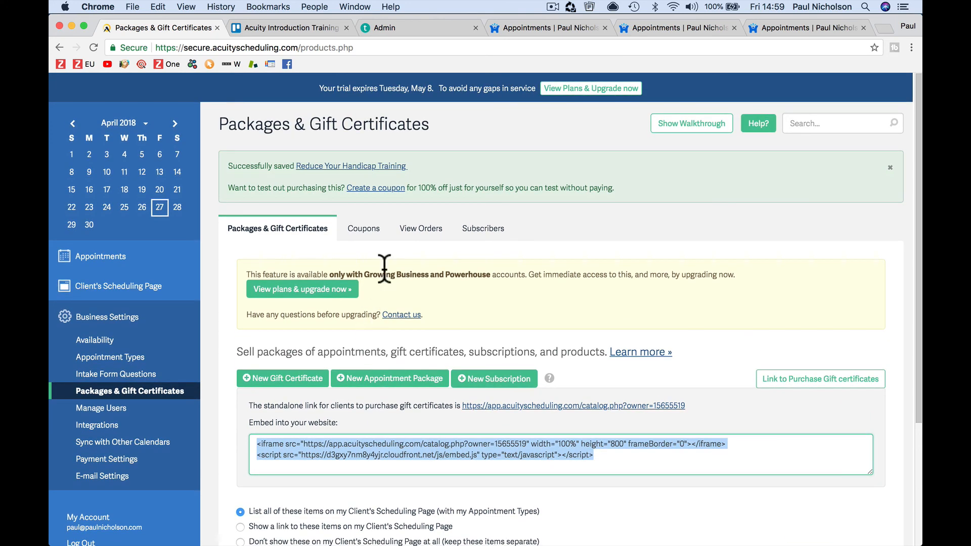